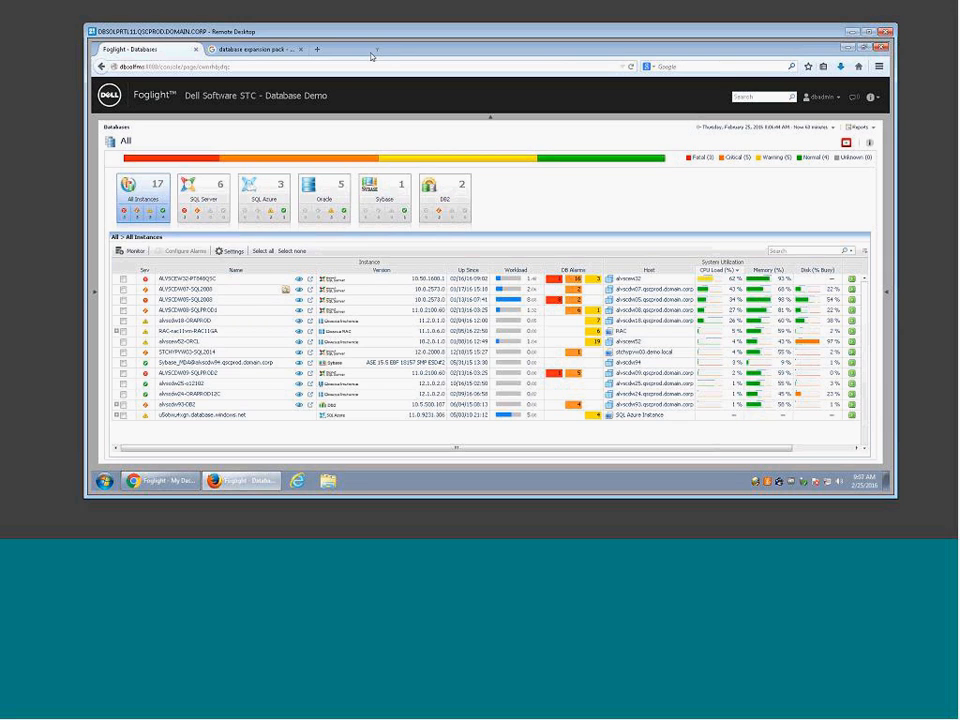
# Step: From the Google results, open the 'Foglight for Databases - Database Expansion Pack' page on Dell TechCenter
pyautogui.click(274, 56)
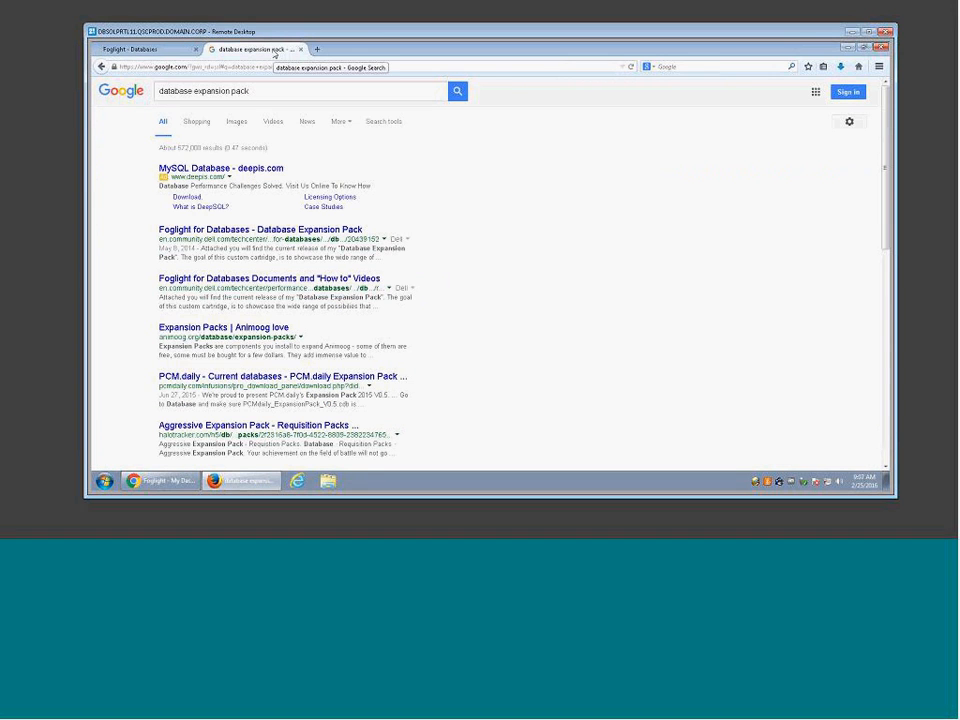
pyautogui.tripleClick(240, 91)
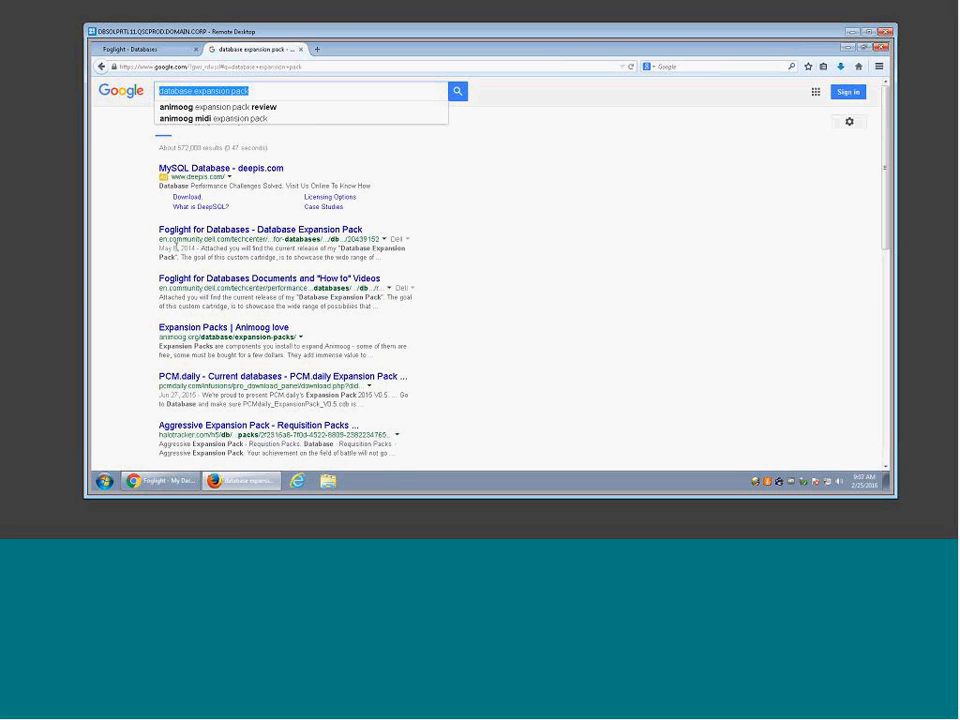
pyautogui.click(187, 234)
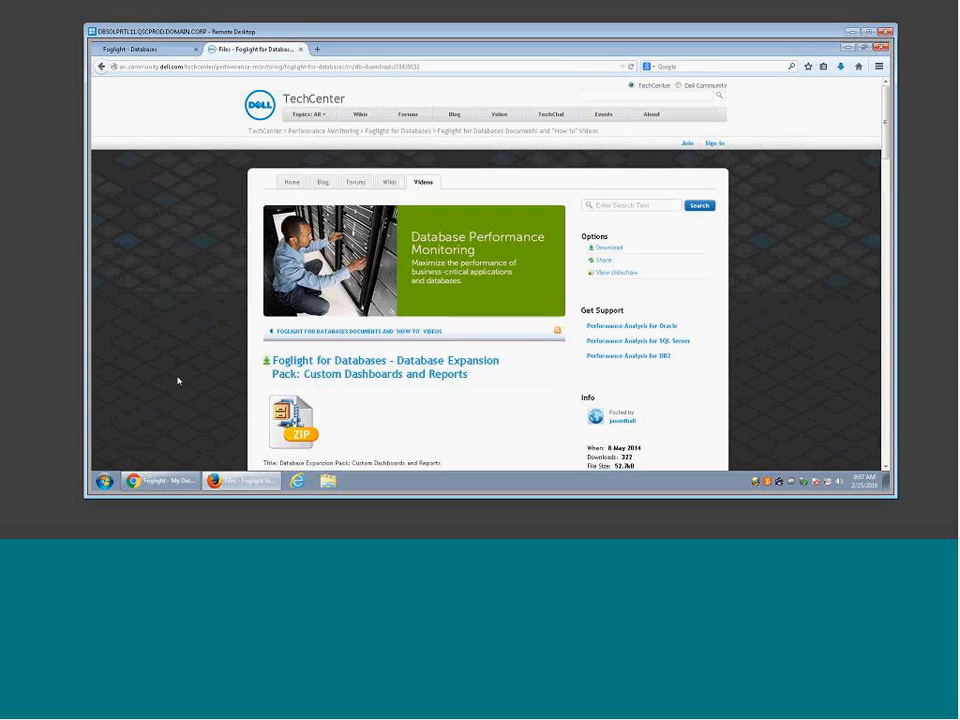
# Step: Read down the expansion pack page, highlighting the disclaimer and the cartridge installation instructions
pyautogui.scroll(-5, 294, 204)
pyautogui.moveTo(294, 205); pyautogui.dragTo(306, 277)
pyautogui.scroll(-3, 306, 276)
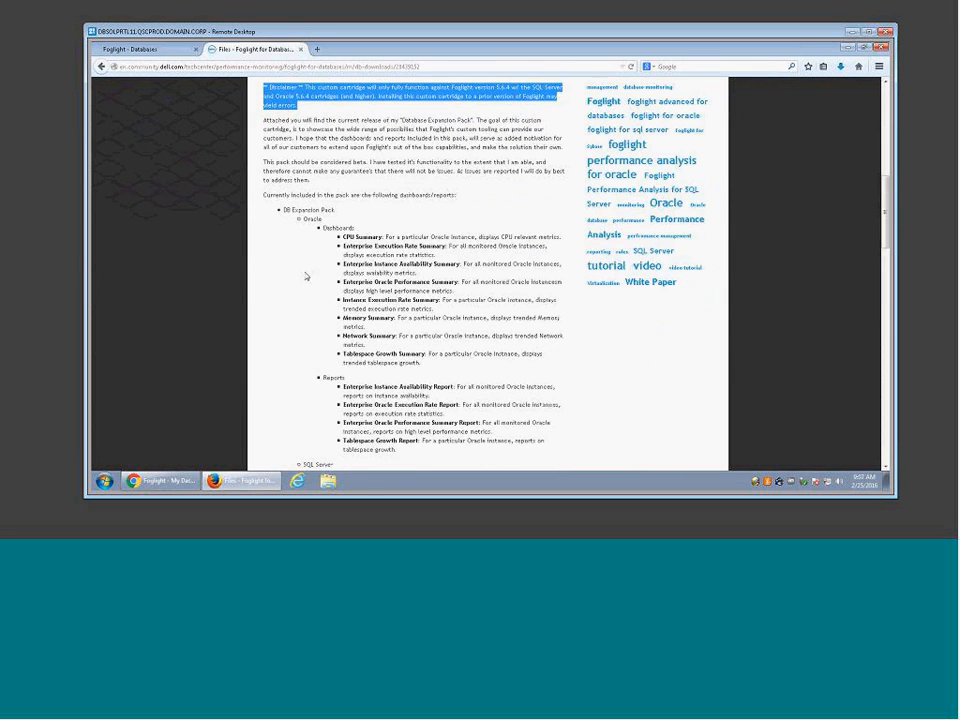
pyautogui.click(334, 230)
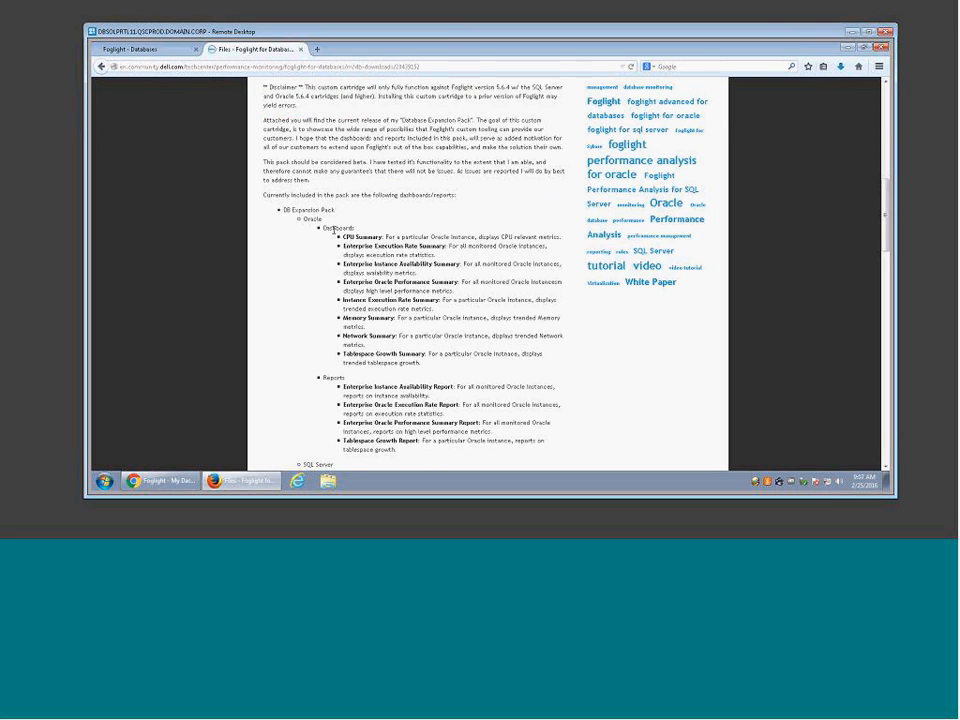
pyautogui.scroll(-7, 334, 230)
pyautogui.scroll(-4, 334, 233)
pyautogui.scroll(-6, 334, 233)
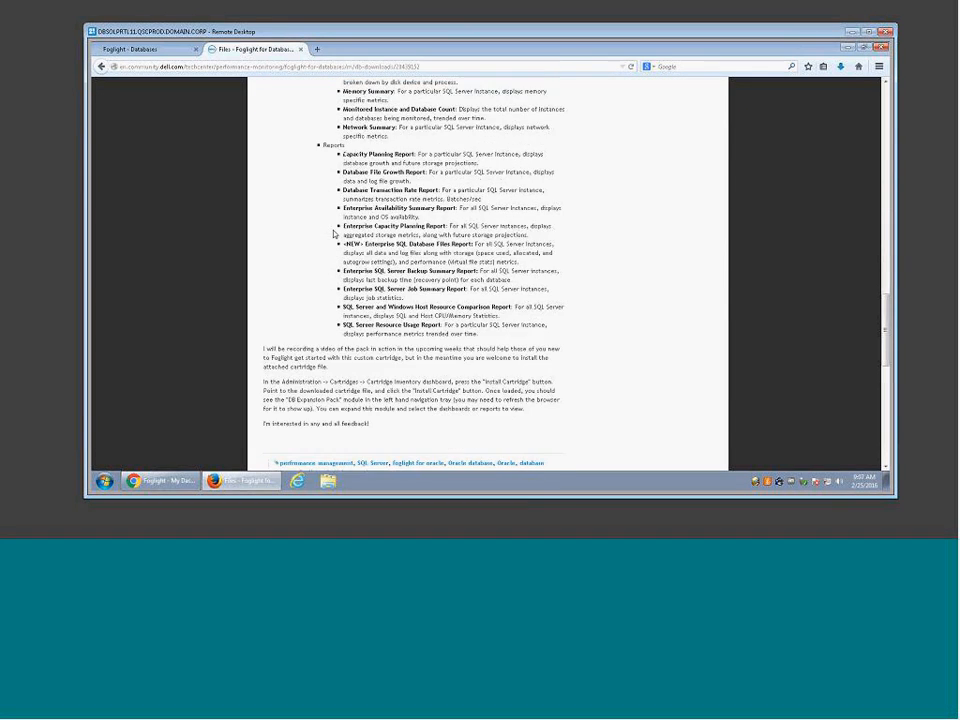
pyautogui.moveTo(351, 194); pyautogui.dragTo(363, 221)
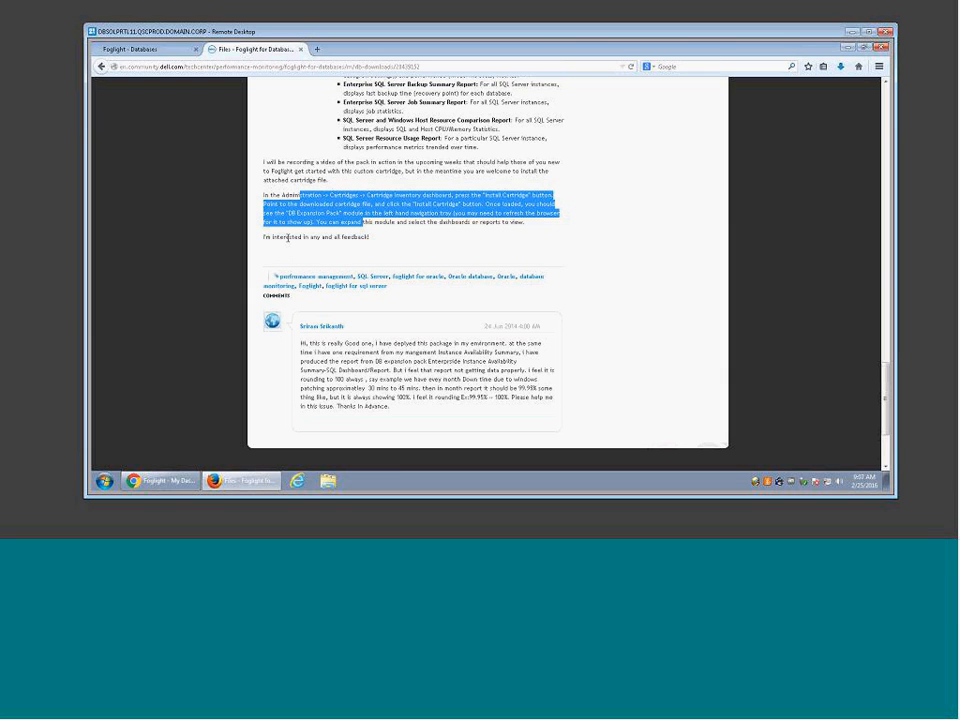
# Step: Scroll back to the top and return to the 'Foglight - Databases' dashboard tab
pyautogui.scroll(5, 288, 240)
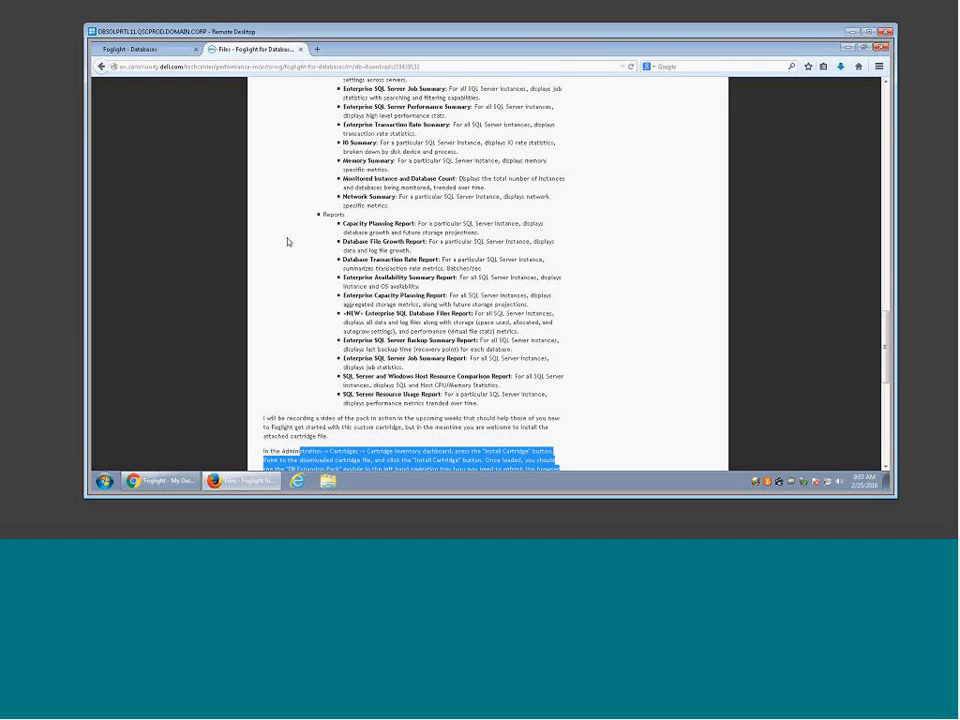
pyautogui.scroll(2, 288, 240)
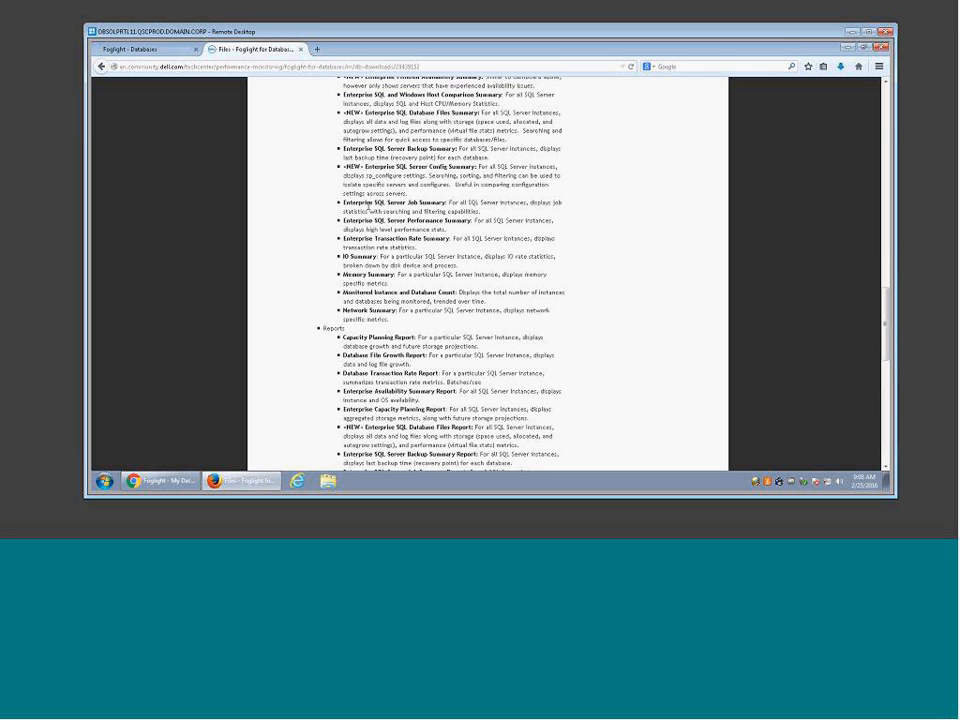
pyautogui.scroll(20, 368, 208)
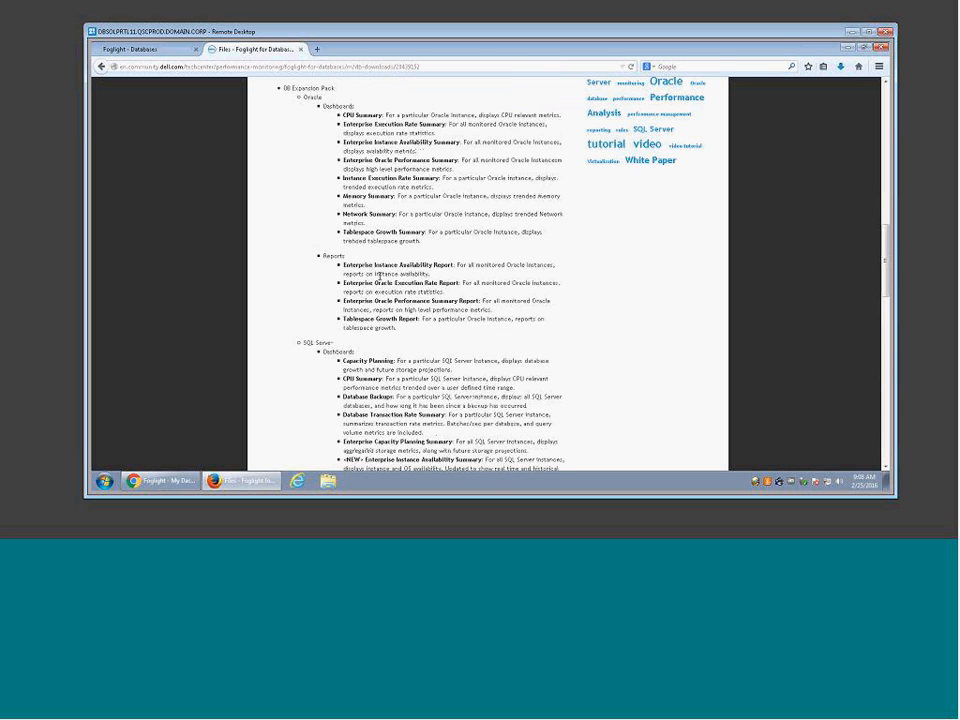
pyautogui.scroll(2, 767, 302)
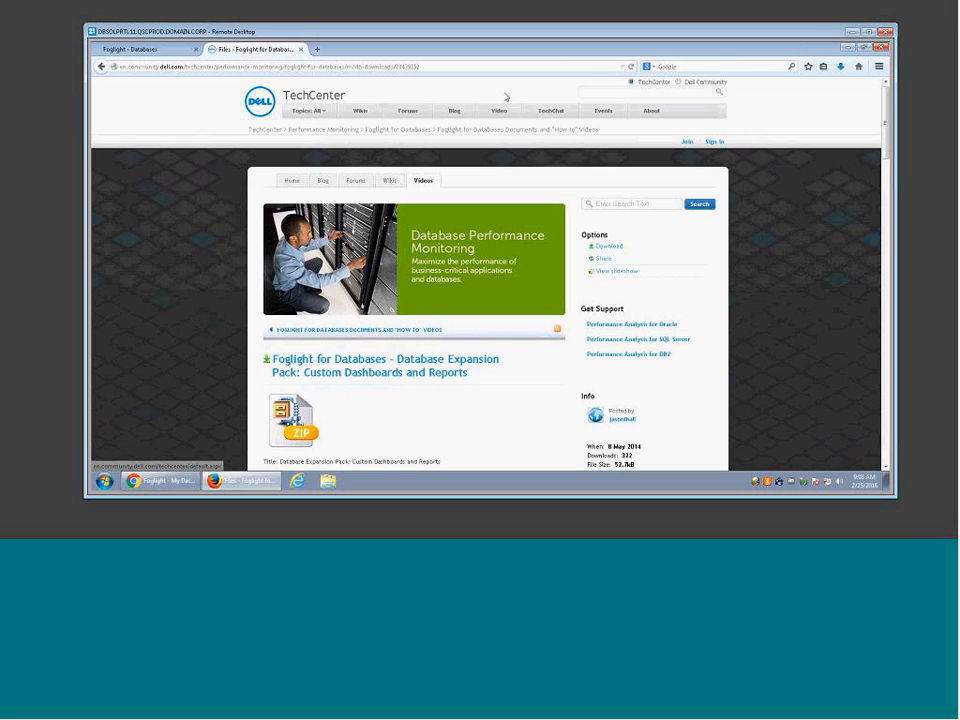
pyautogui.click(125, 48)
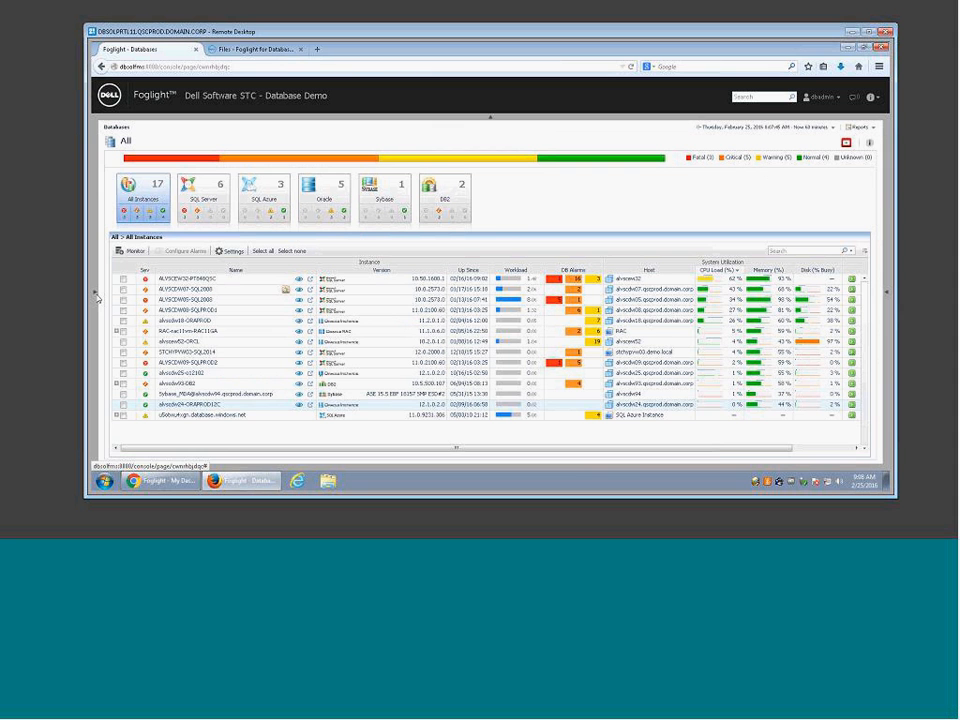
# Step: Go to Administration > Cartridges and launch Install Cartridge from the Cartridge Inventory
pyautogui.click(96, 292)
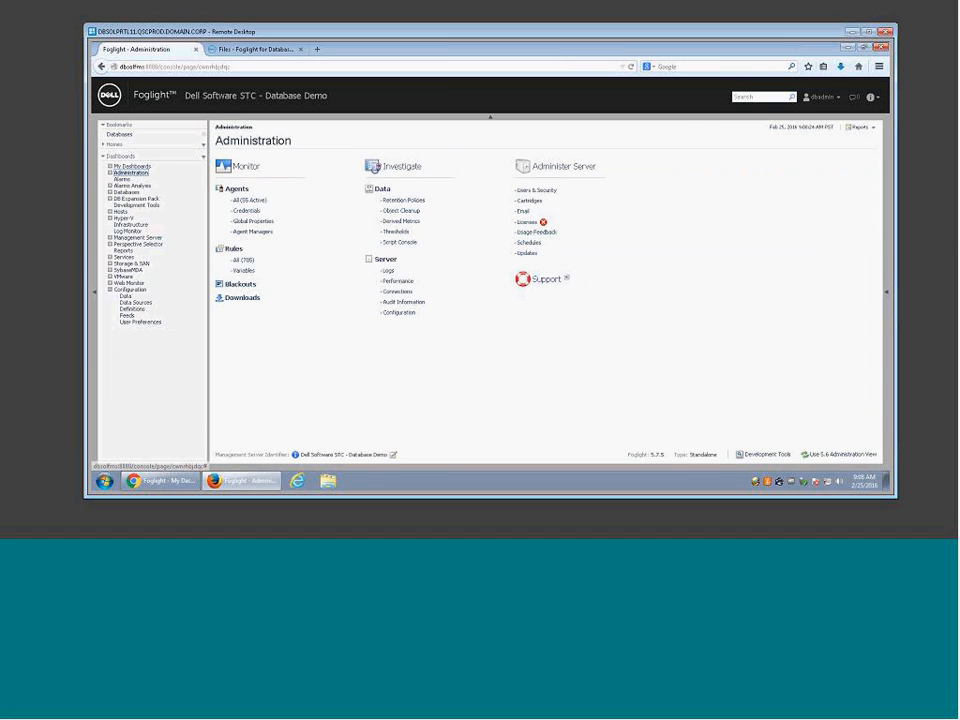
pyautogui.click(531, 202)
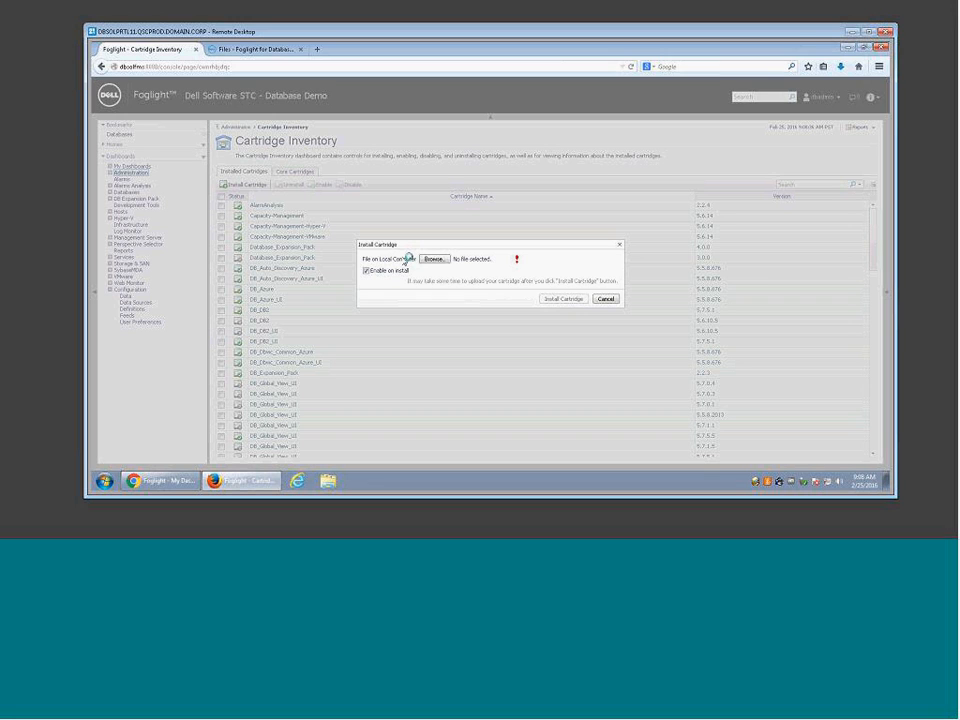
# Step: Cancel the file upload without choosing a cartridge file and close the Install Cartridge dialog
pyautogui.click(434, 259)
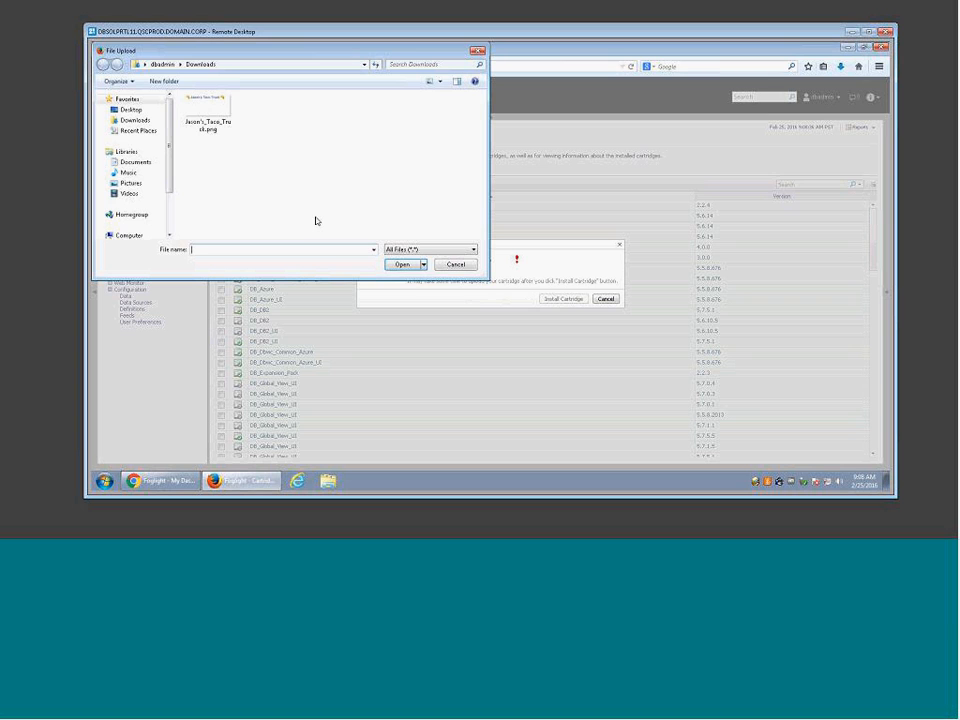
pyautogui.click(456, 264)
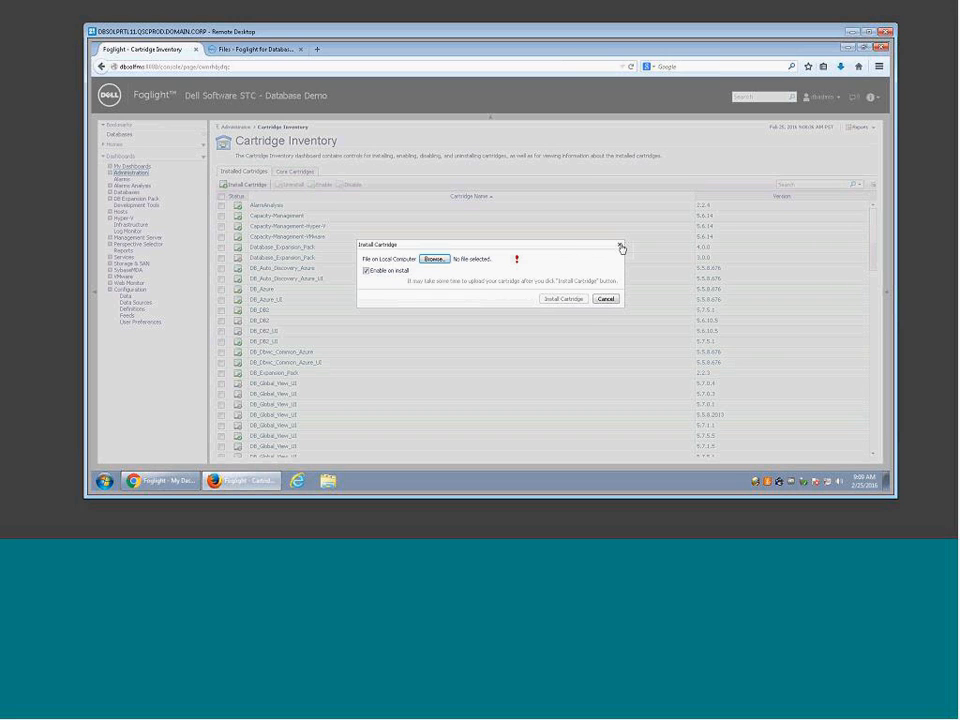
pyautogui.click(606, 299)
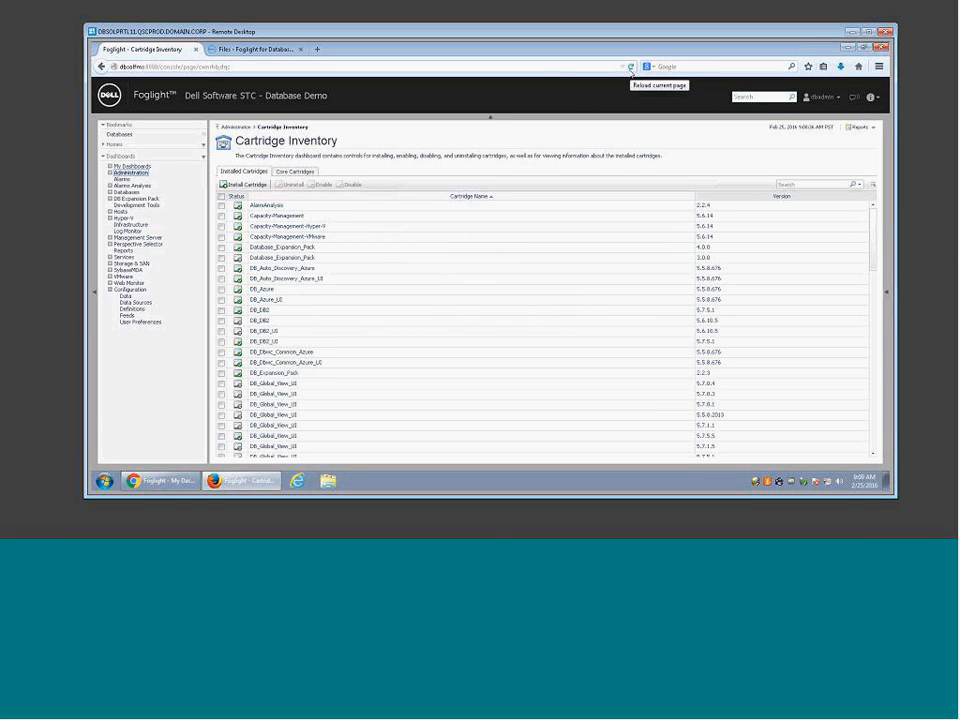
# Step: Expand DB Expansion Pack > SQL Server Dashboards and Reports, widening the navigation panel for full names
pyautogui.click(111, 199)
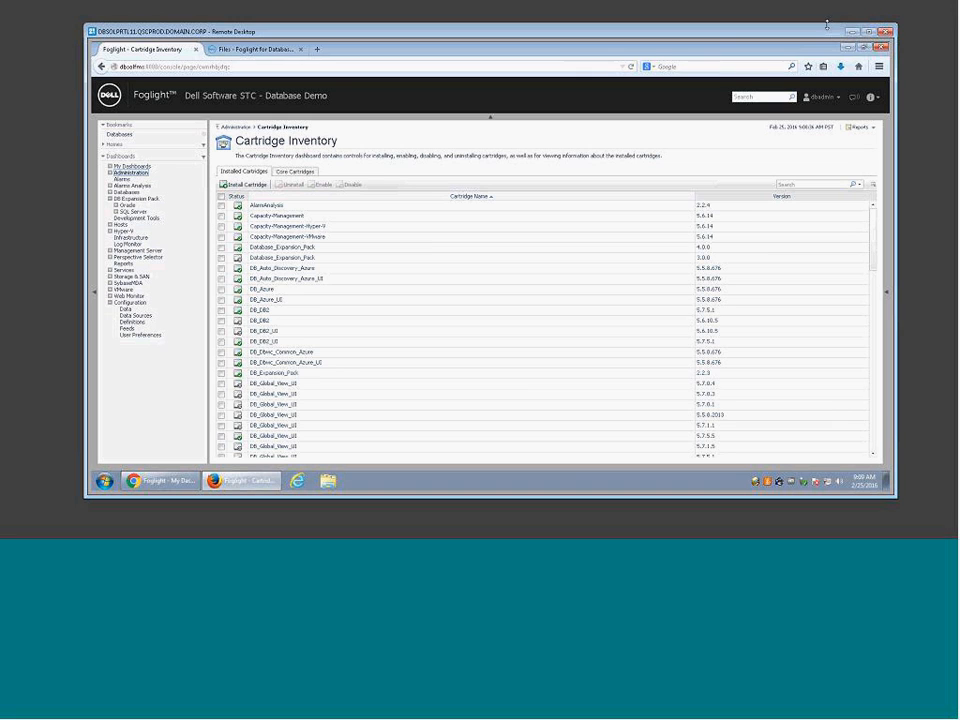
pyautogui.click(116, 211)
pyautogui.click(116, 205)
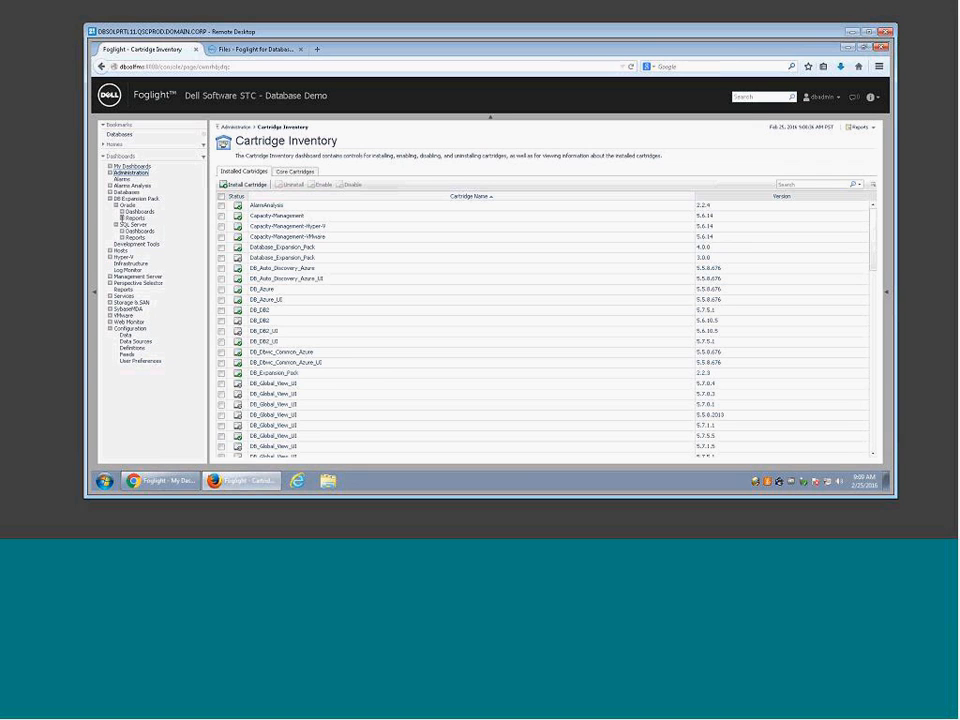
pyautogui.click(121, 231)
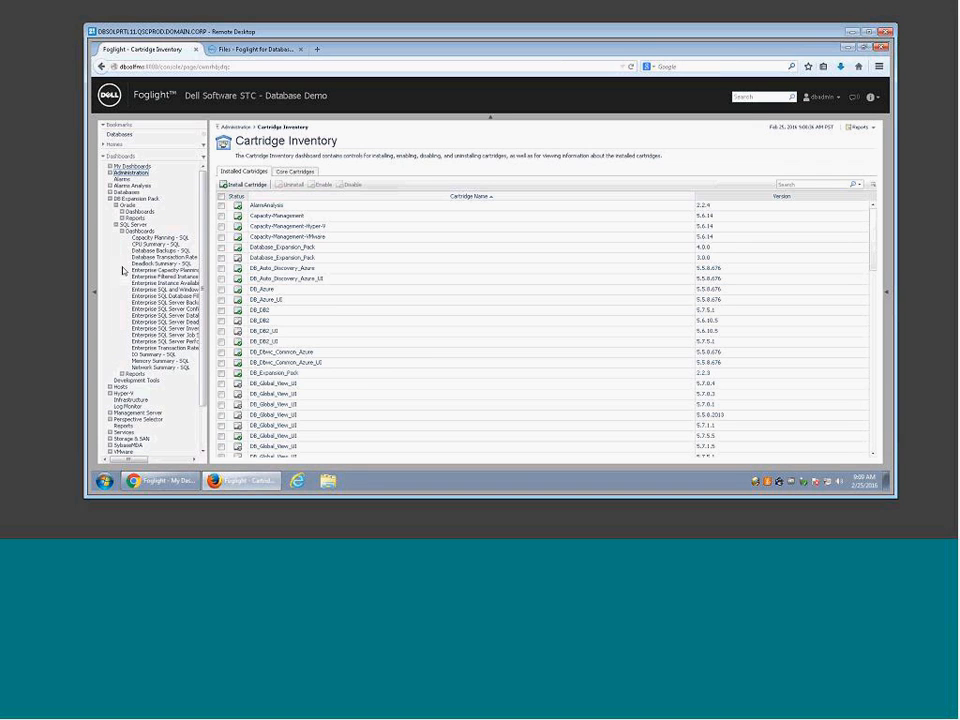
pyautogui.click(122, 373)
pyautogui.moveTo(207, 358); pyautogui.dragTo(242, 358)
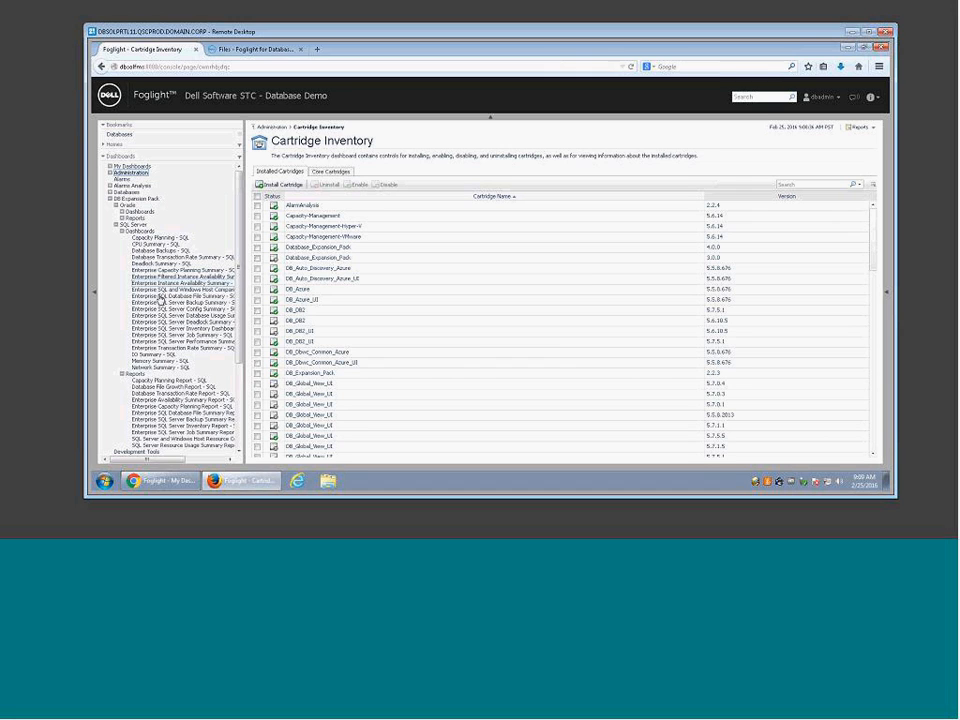
# Step: View the Enterprise SQL Server Performance Summary and Inventory dashboards, then open Database Usage Summary
pyautogui.click(165, 342)
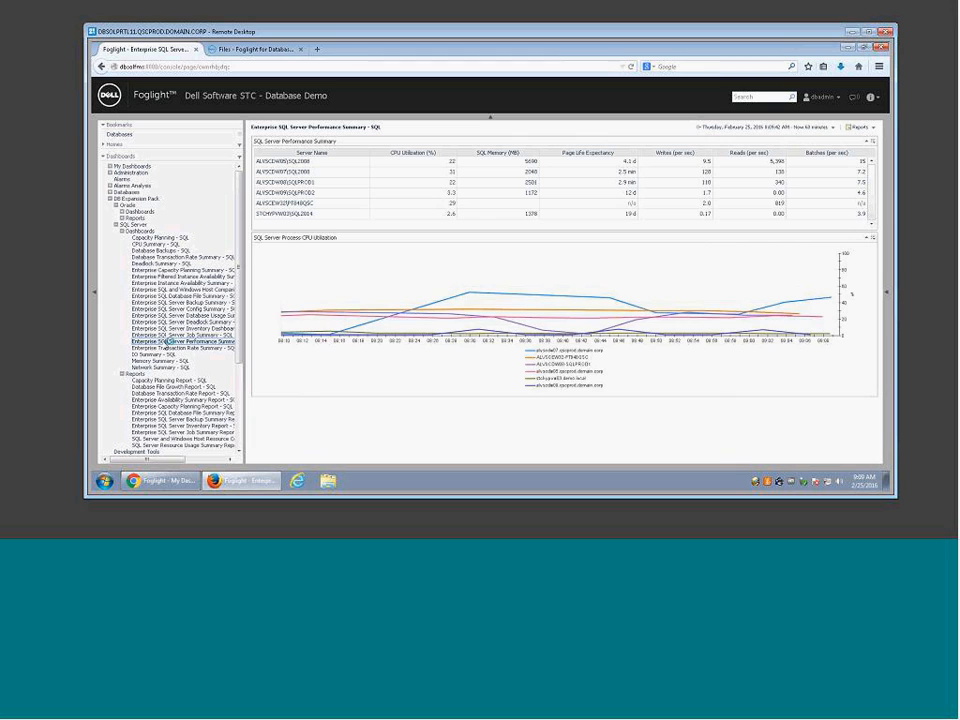
pyautogui.moveTo(273, 161); pyautogui.dragTo(336, 164)
pyautogui.click(150, 330)
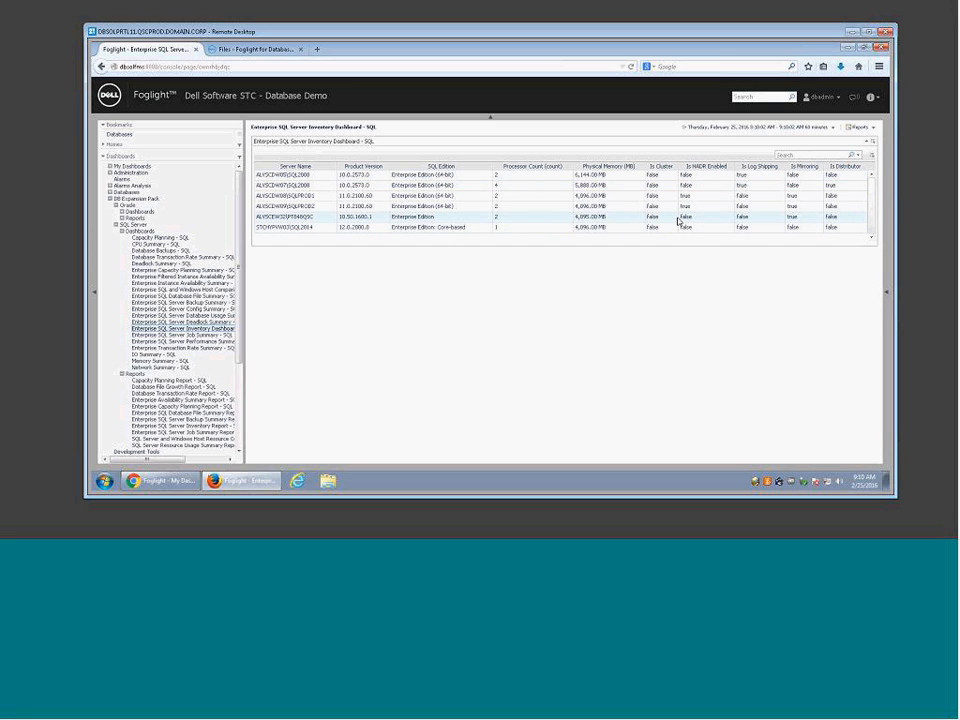
pyautogui.click(160, 315)
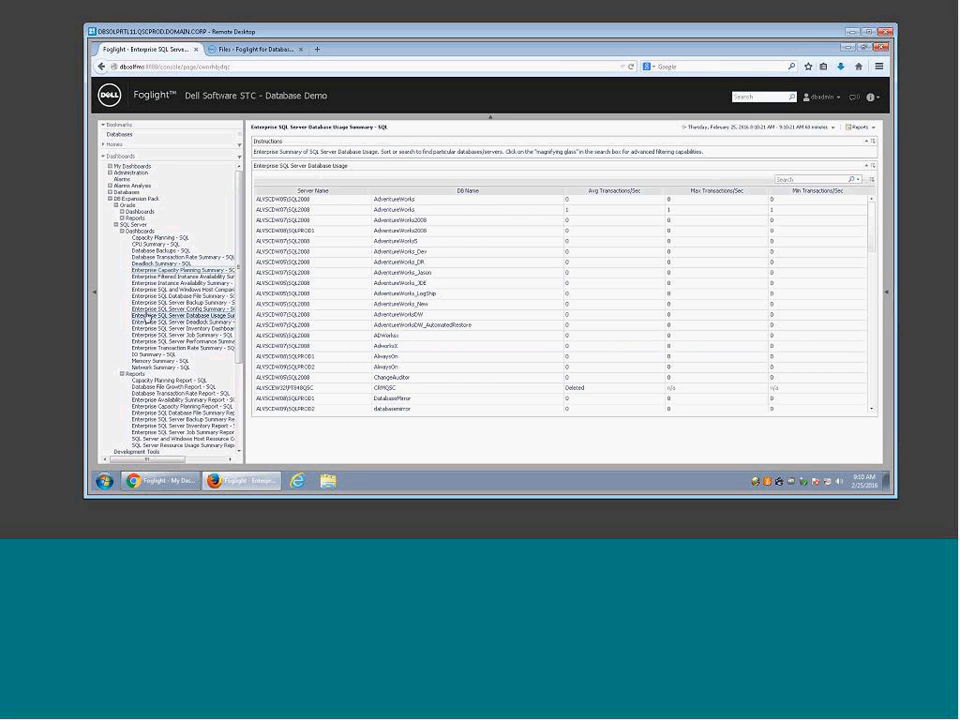
# Step: Open IO Summary - SQL and review its read/write latency, disk queue and top IO process charts
pyautogui.click(146, 355)
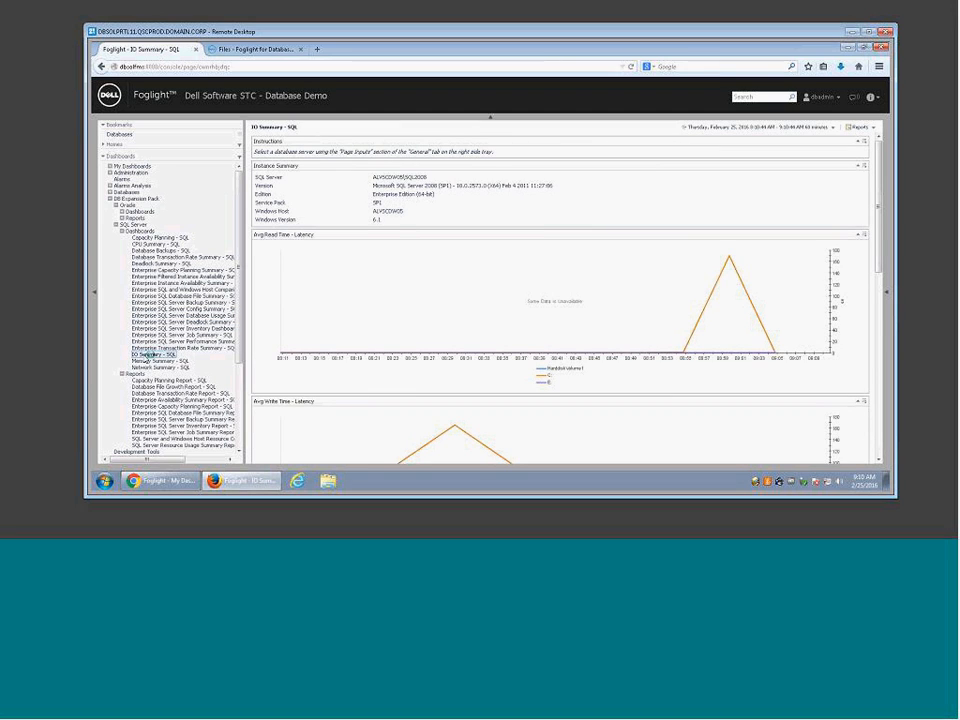
pyautogui.moveTo(377, 177); pyautogui.dragTo(421, 177)
pyautogui.scroll(-3, 881, 237)
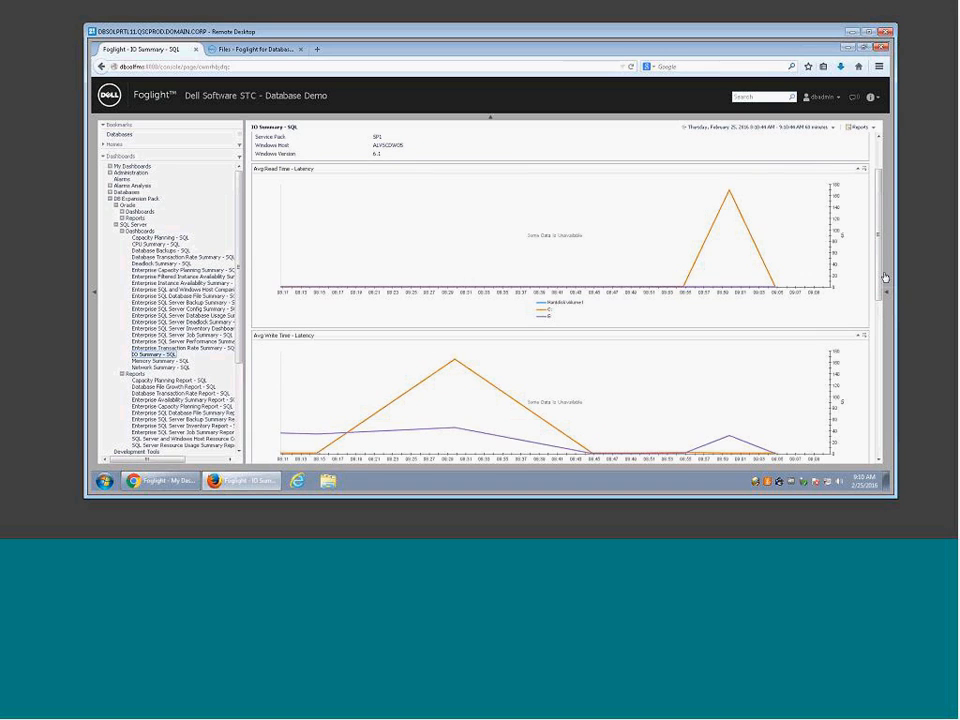
pyautogui.scroll(-1, 883, 330)
pyautogui.scroll(-8, 883, 330)
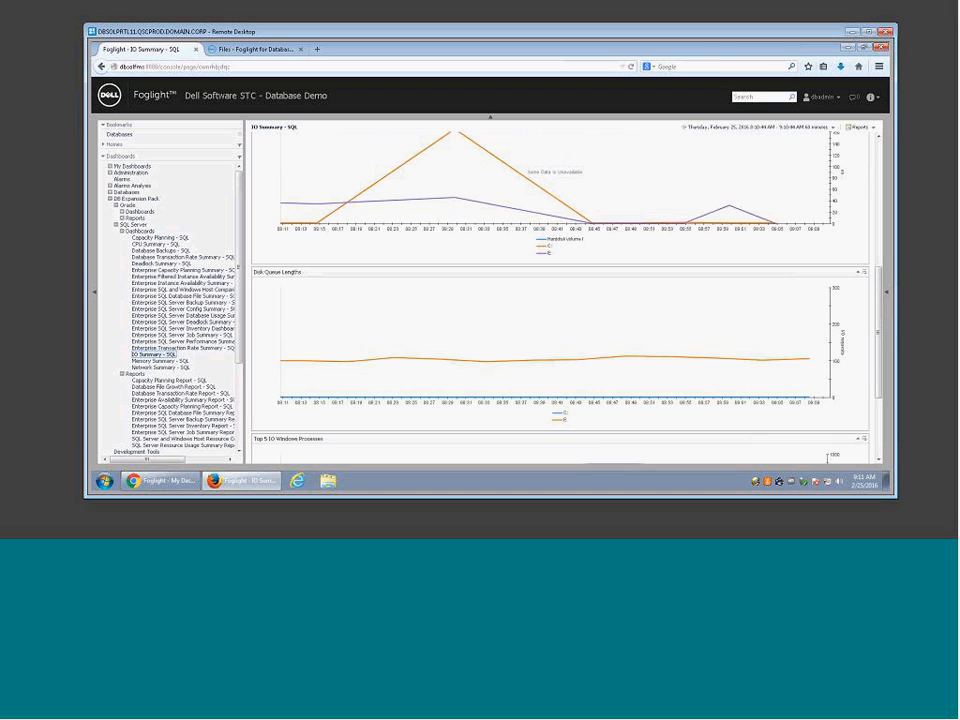
pyautogui.scroll(-6, 880, 328)
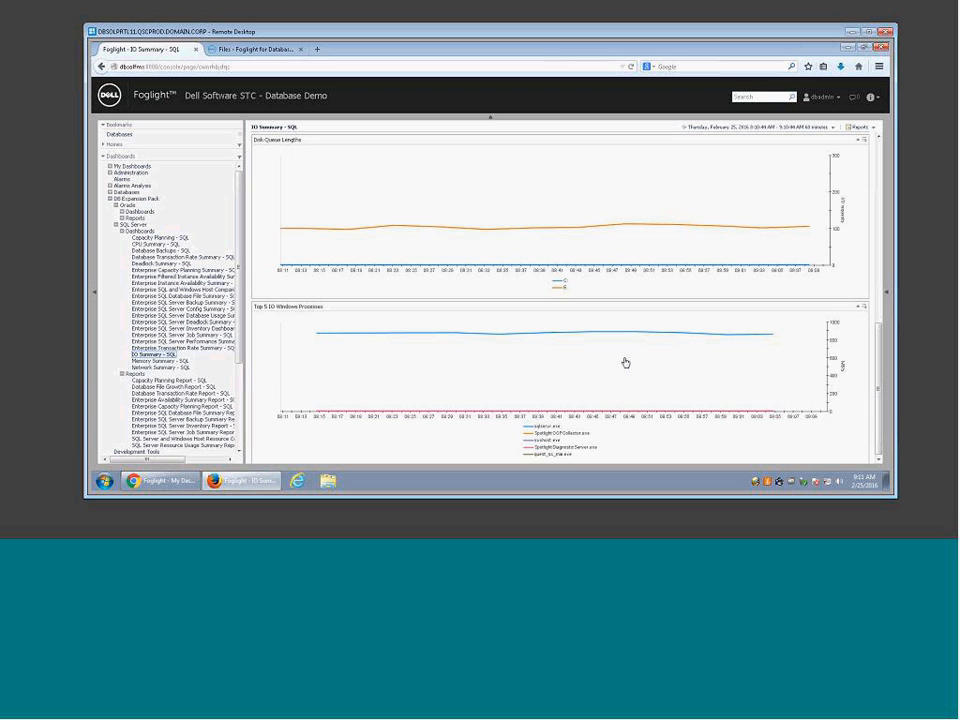
pyautogui.scroll(15, 622, 360)
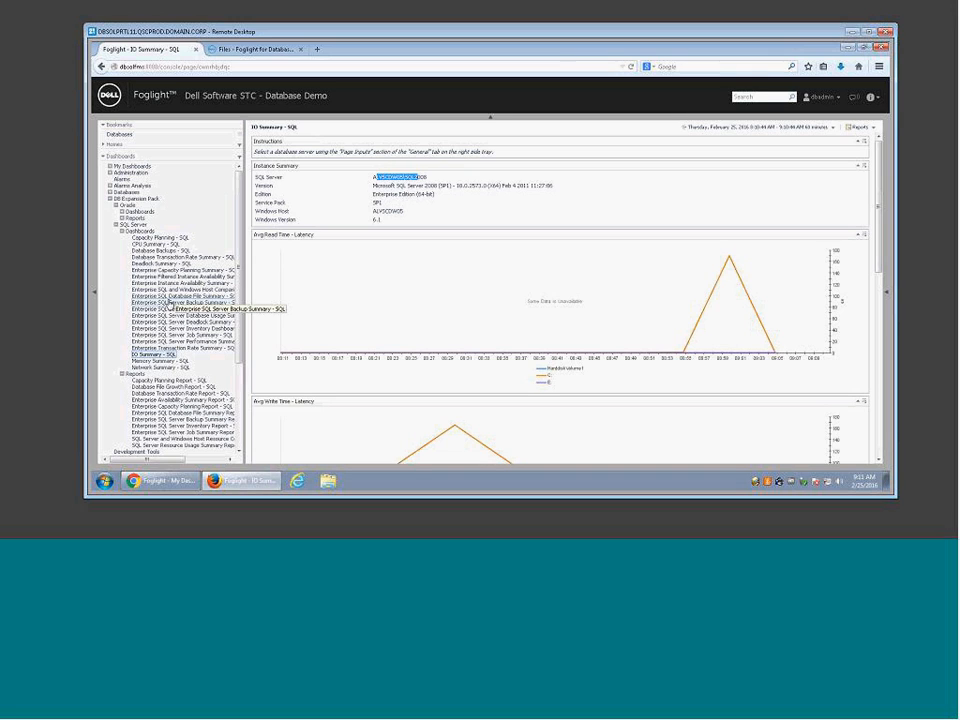
pyautogui.click(325, 134)
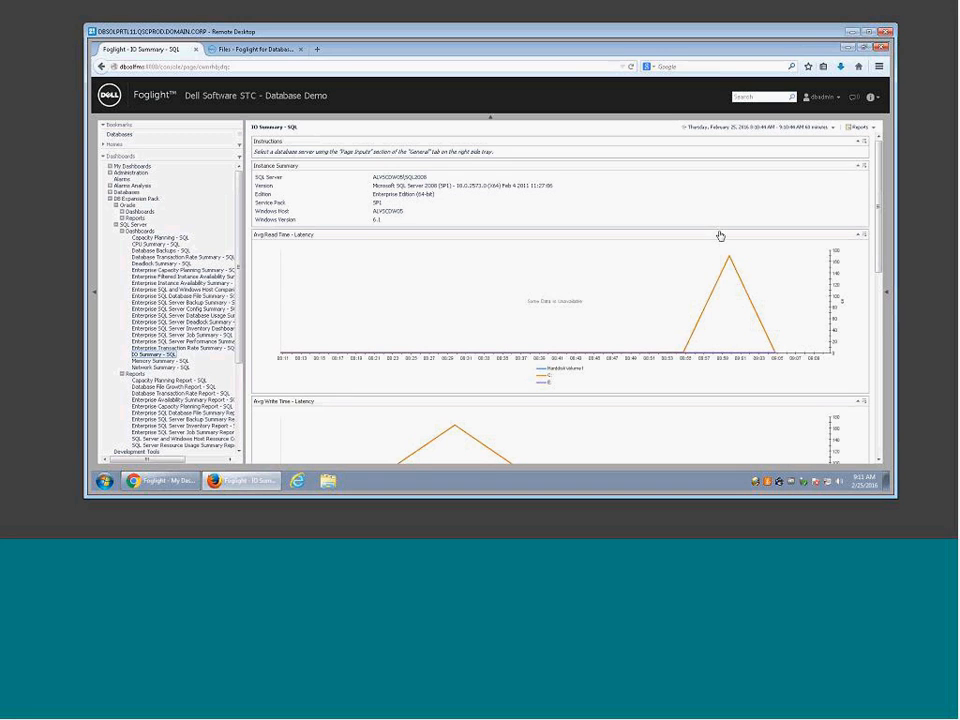
# Step: Choose Create dashboard under Other Actions in the right-edge action tray
pyautogui.click(886, 296)
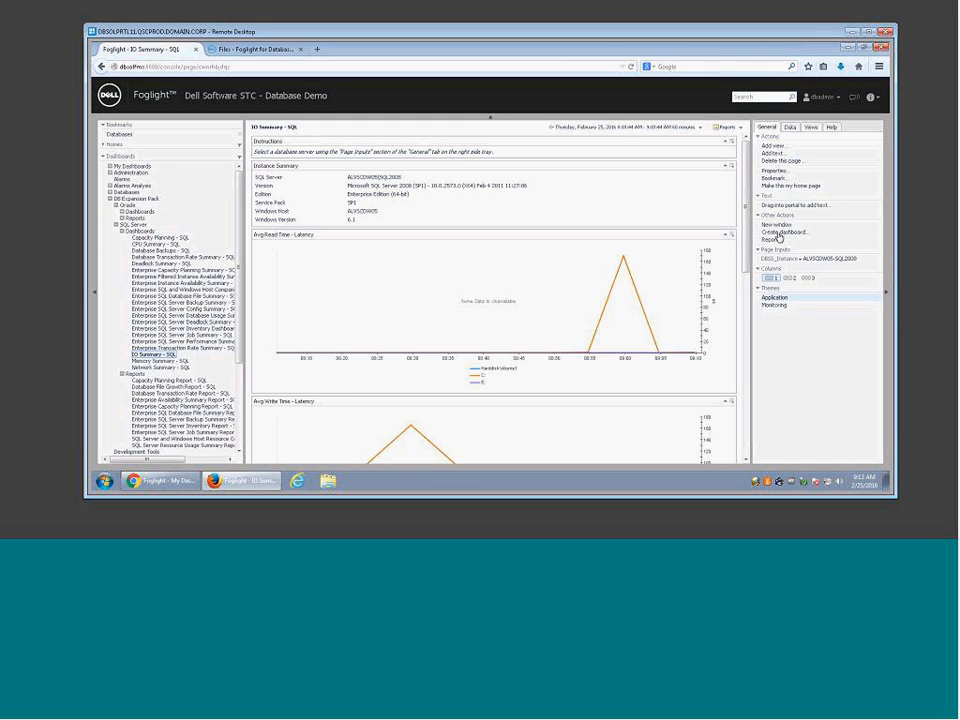
pyautogui.click(781, 232)
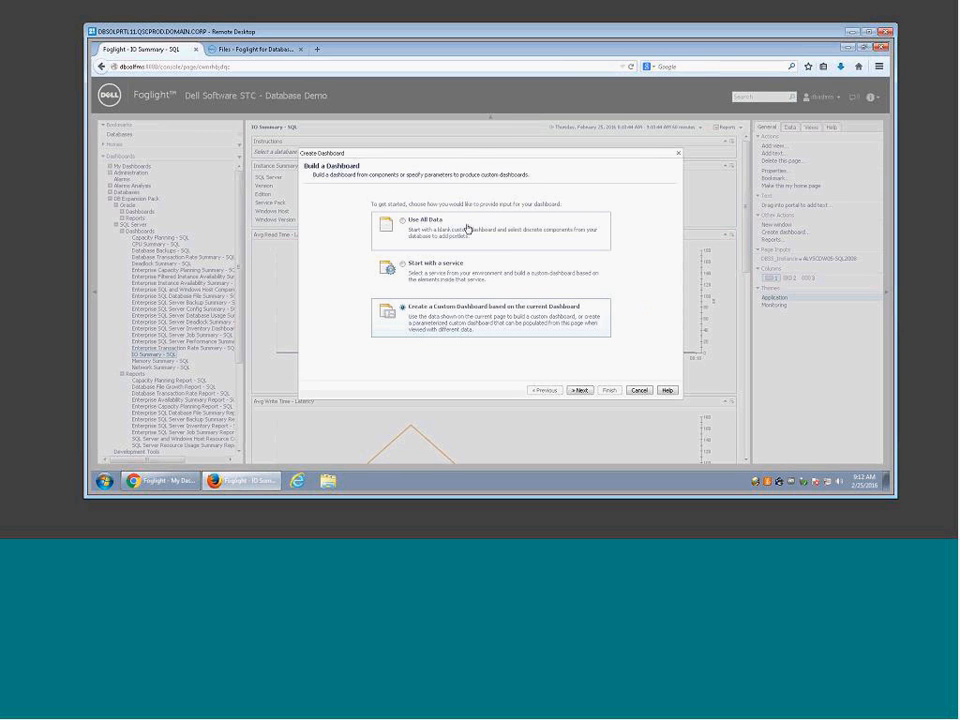
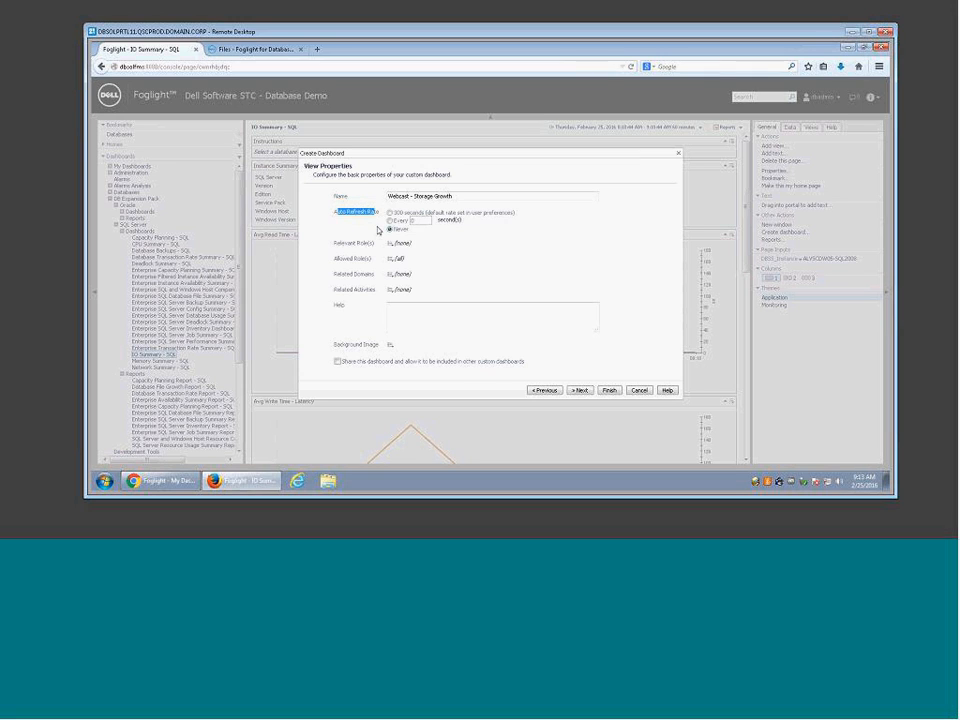
# Step: Finish the Create Dashboard wizard with the Single-Column Layout for 'Webcast - Storage Growth'
pyautogui.click(579, 390)
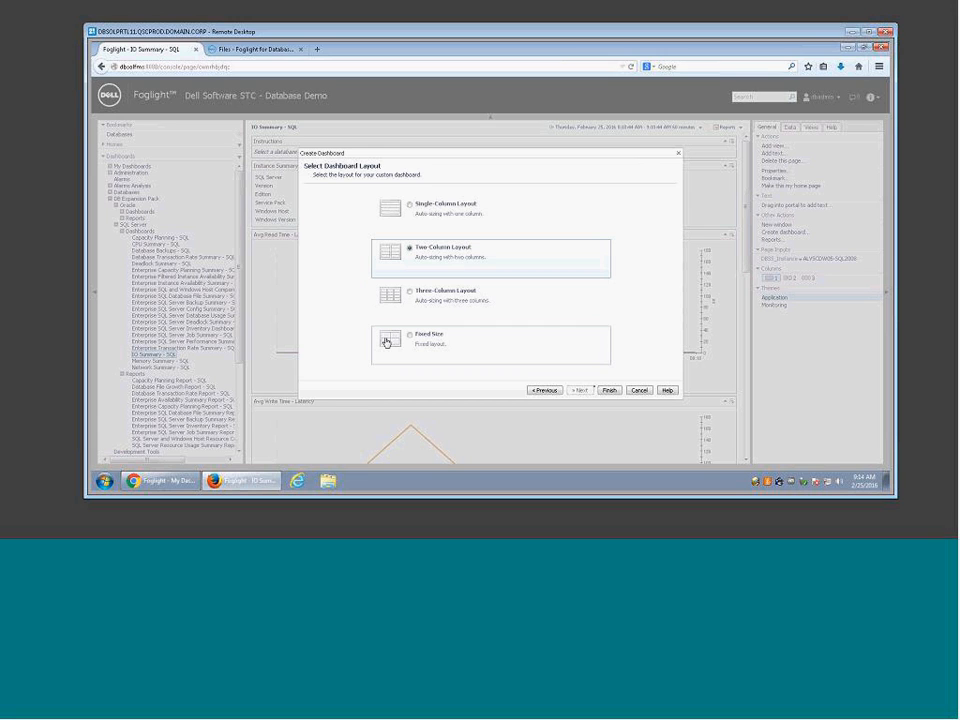
pyautogui.click(422, 221)
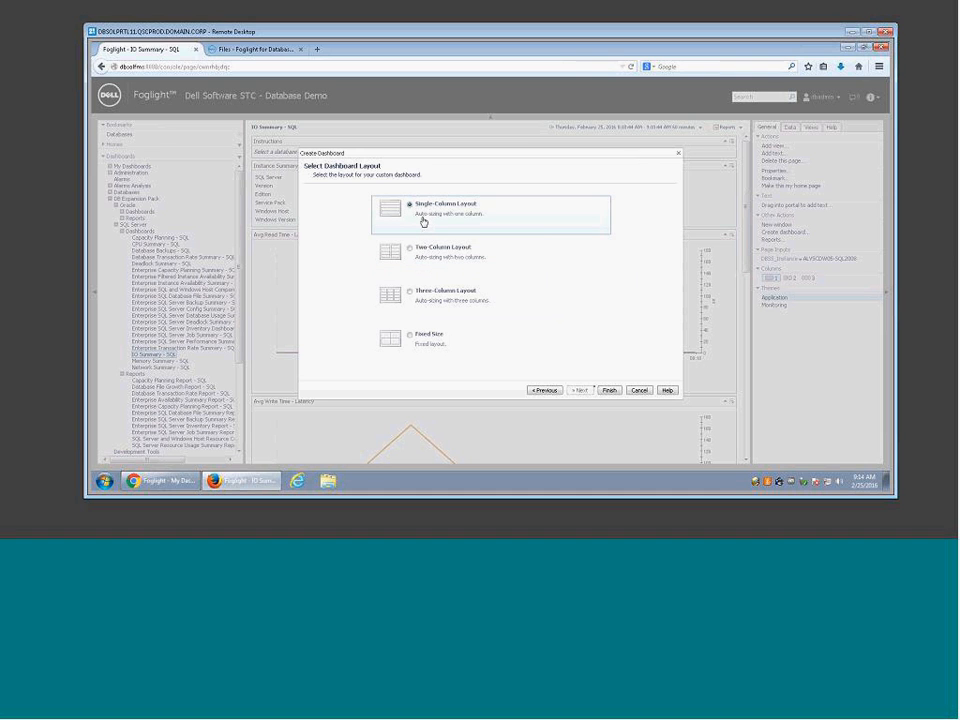
pyautogui.click(610, 391)
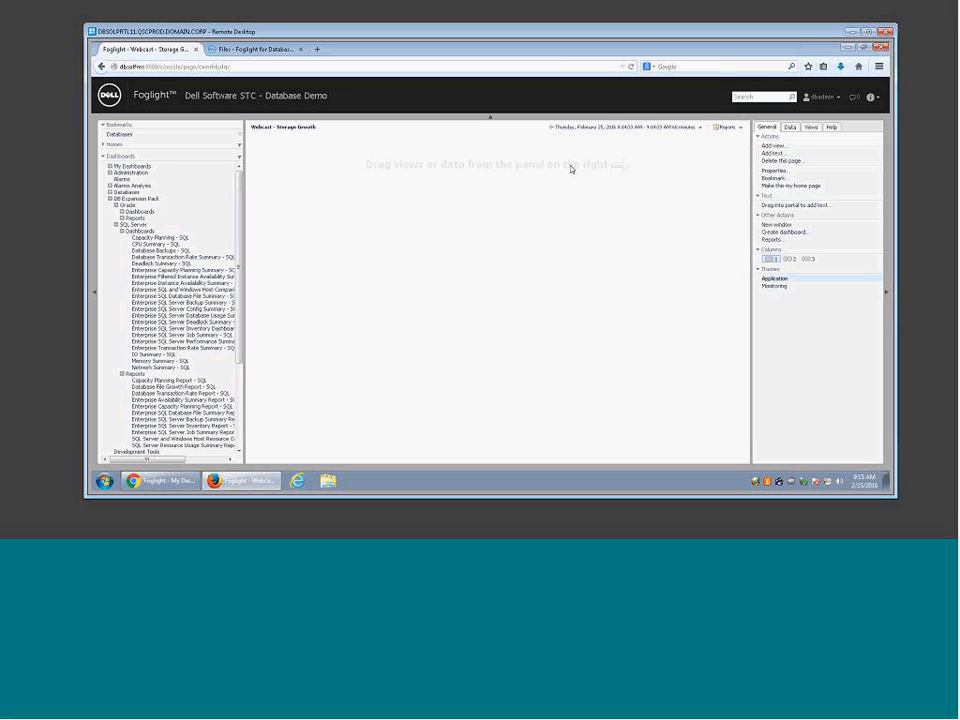
# Step: Collapse the navigation panel and expand the Data tree to Databases > SQL Server > Instances
pyautogui.click(96, 366)
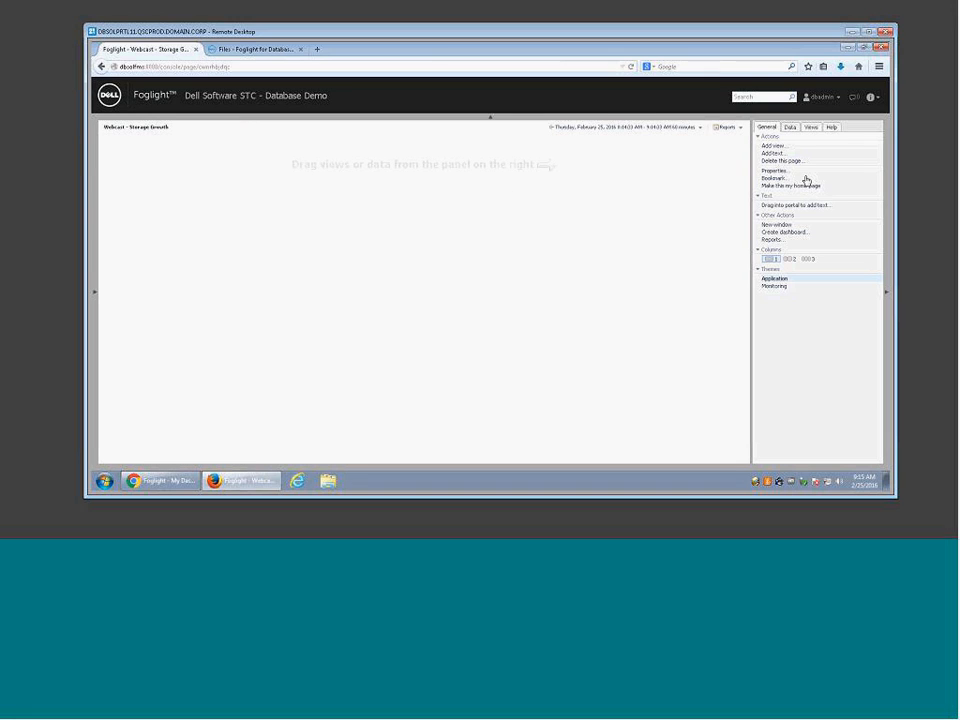
pyautogui.click(790, 128)
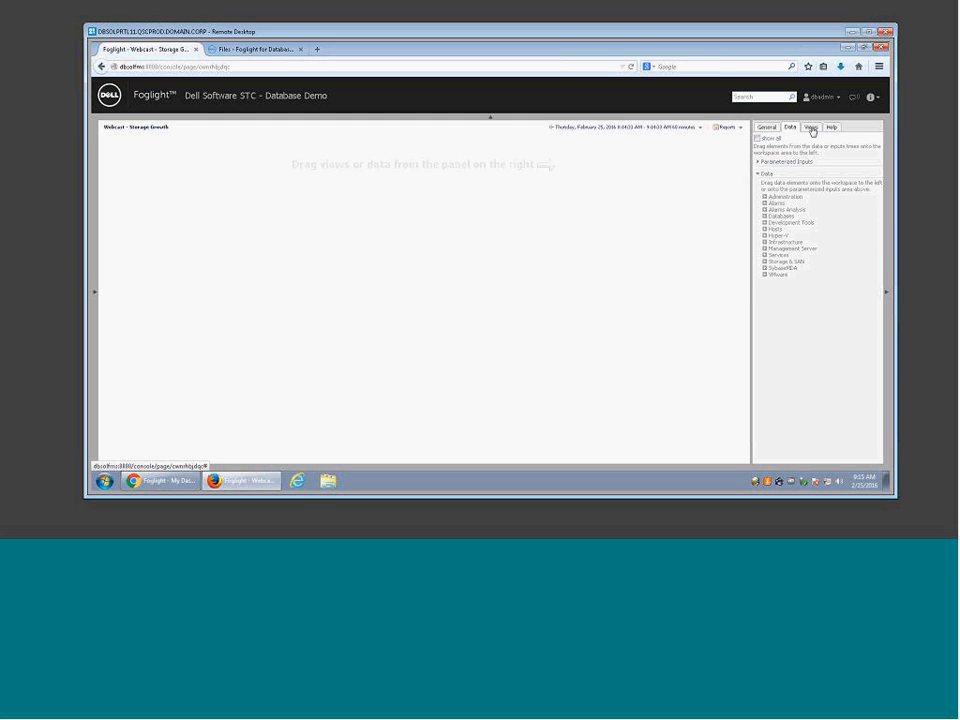
pyautogui.click(811, 130)
pyautogui.click(790, 129)
pyautogui.click(768, 216)
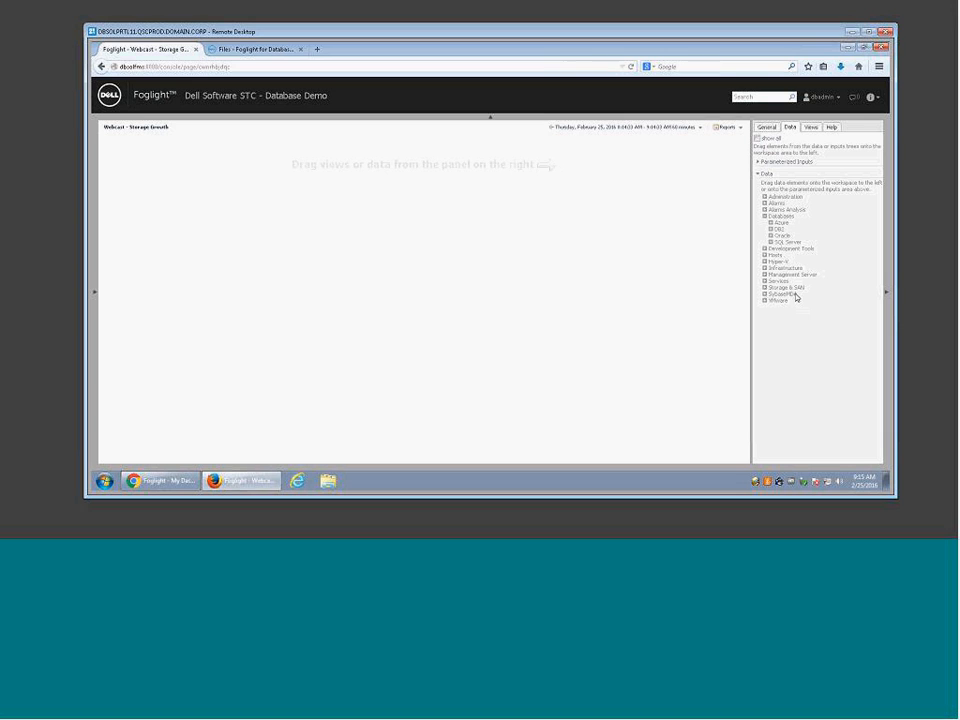
pyautogui.click(770, 242)
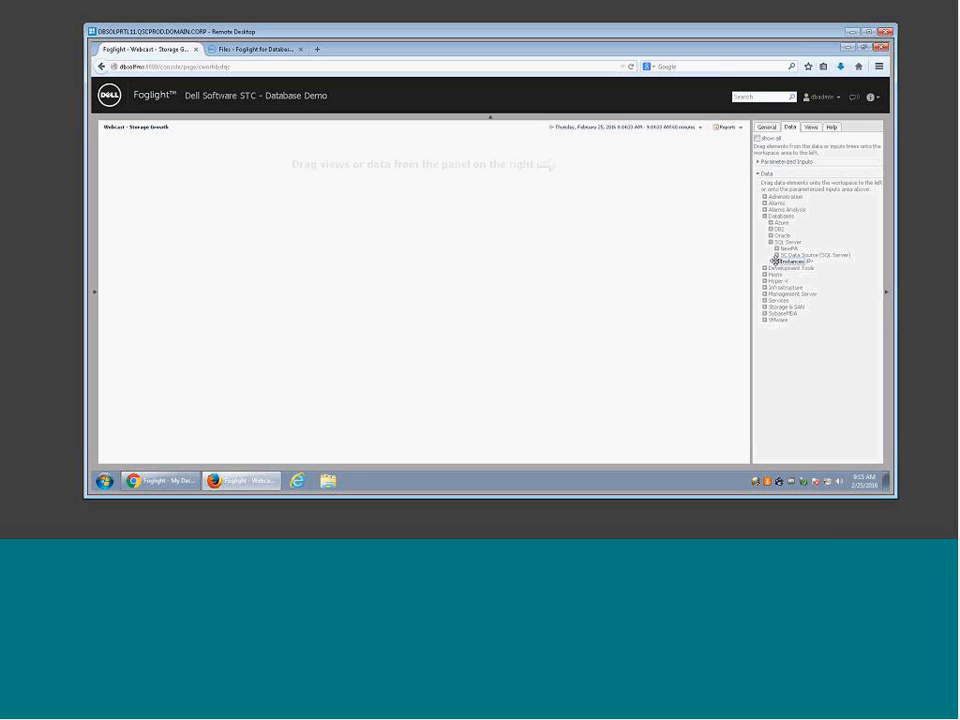
pyautogui.click(776, 262)
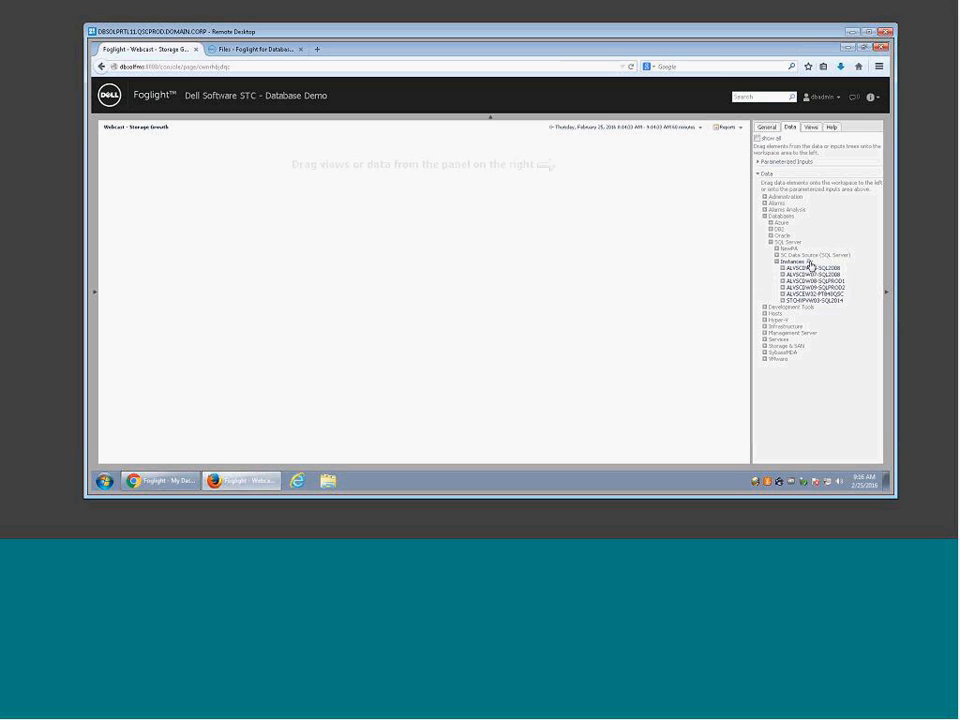
pyautogui.click(810, 263)
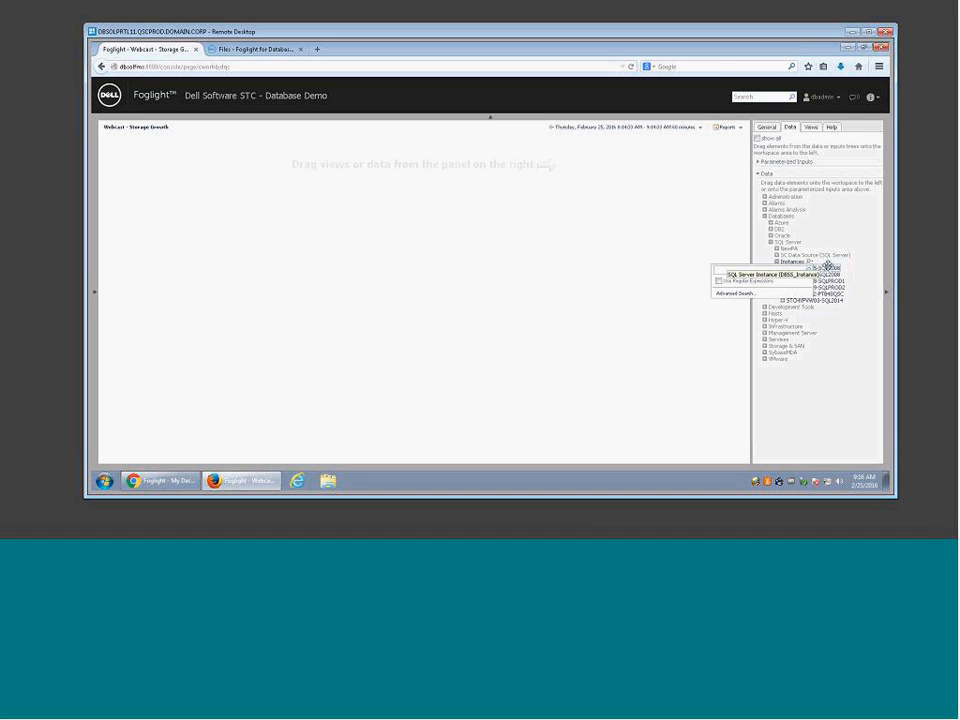
# Step: Expand ALVSCDW07-SQL2008 > Database Summary and drop Total Size Of Data Files onto the dashboard
pyautogui.click(810, 398)
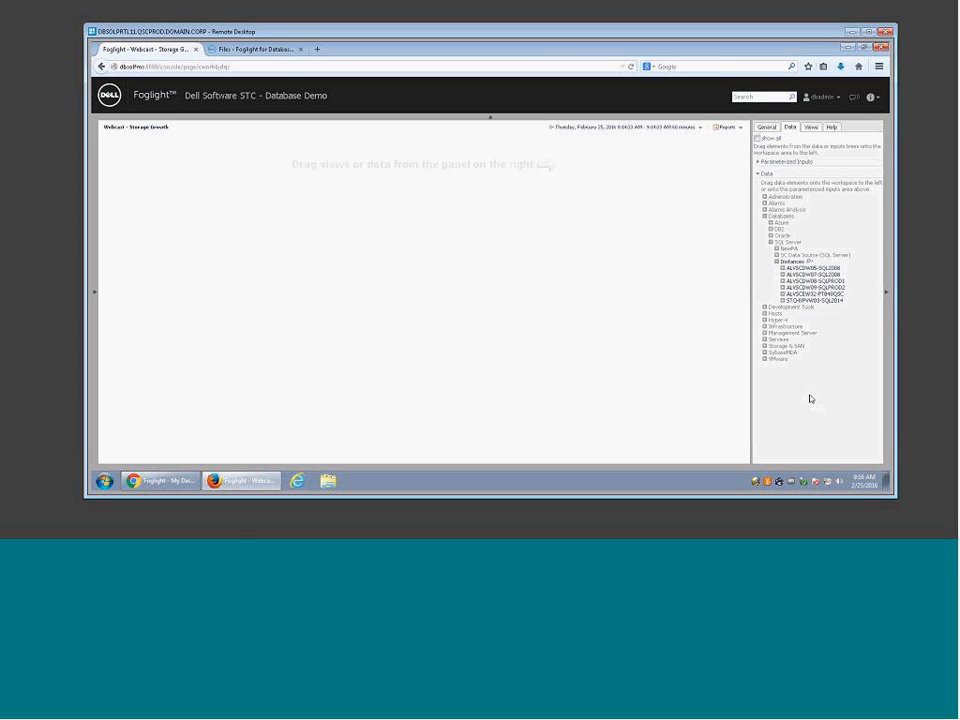
pyautogui.click(783, 275)
pyautogui.scroll(-3, 809, 400)
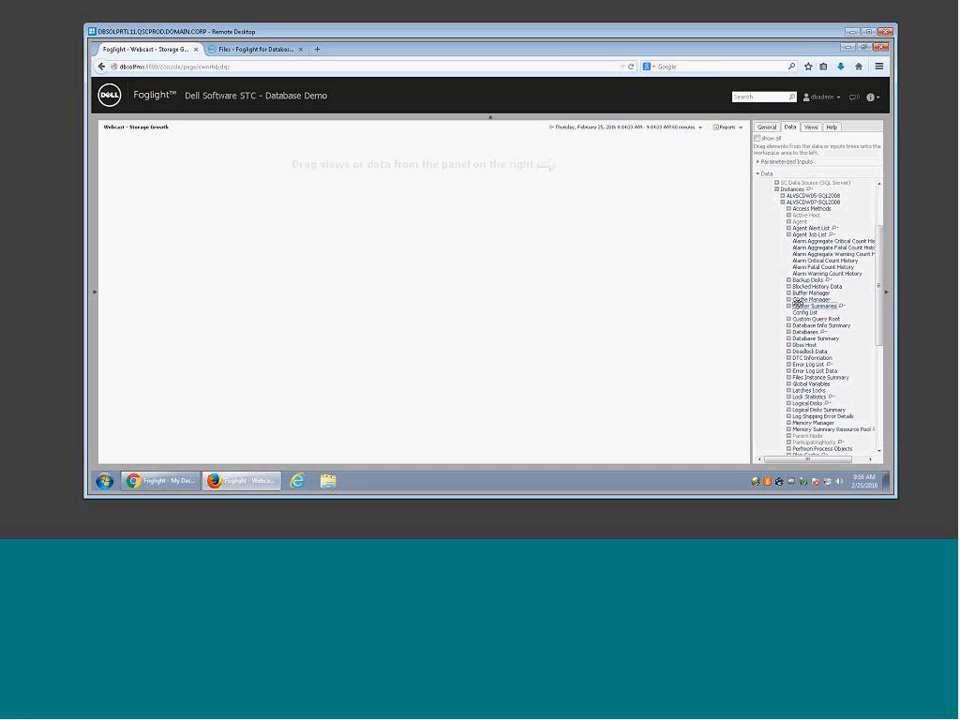
pyautogui.moveTo(880, 290)
pyautogui.mouseDown()
pyautogui.moveTo(880, 380)
pyautogui.moveTo(872, 286)
pyautogui.mouseUp()
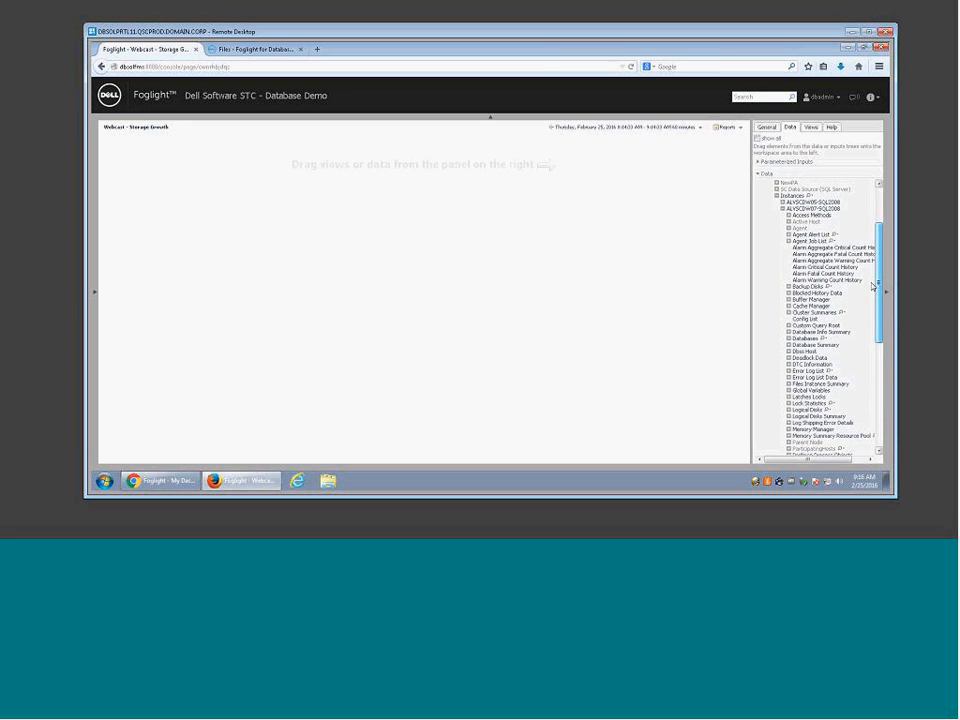
pyautogui.scroll(-3, 872, 287)
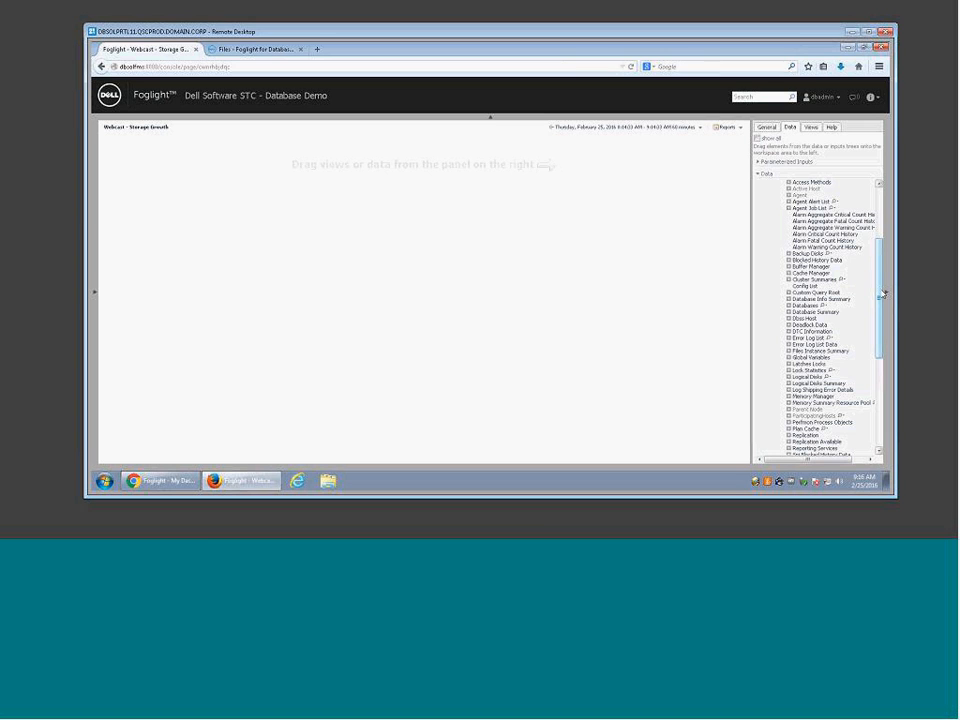
pyautogui.click(788, 311)
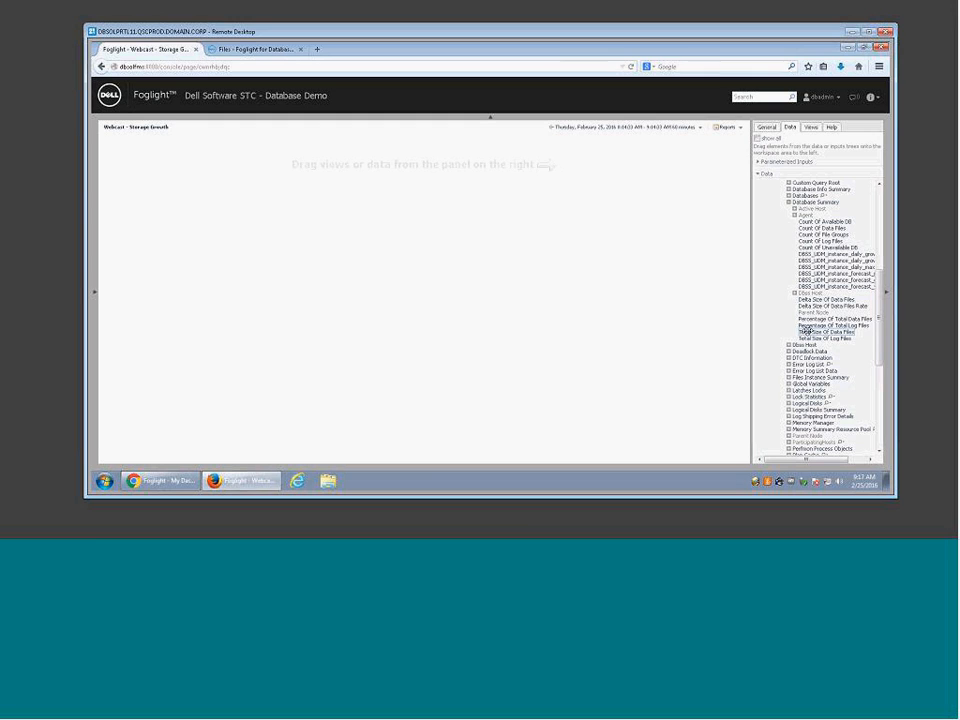
pyautogui.moveTo(806, 331); pyautogui.dragTo(425, 194)
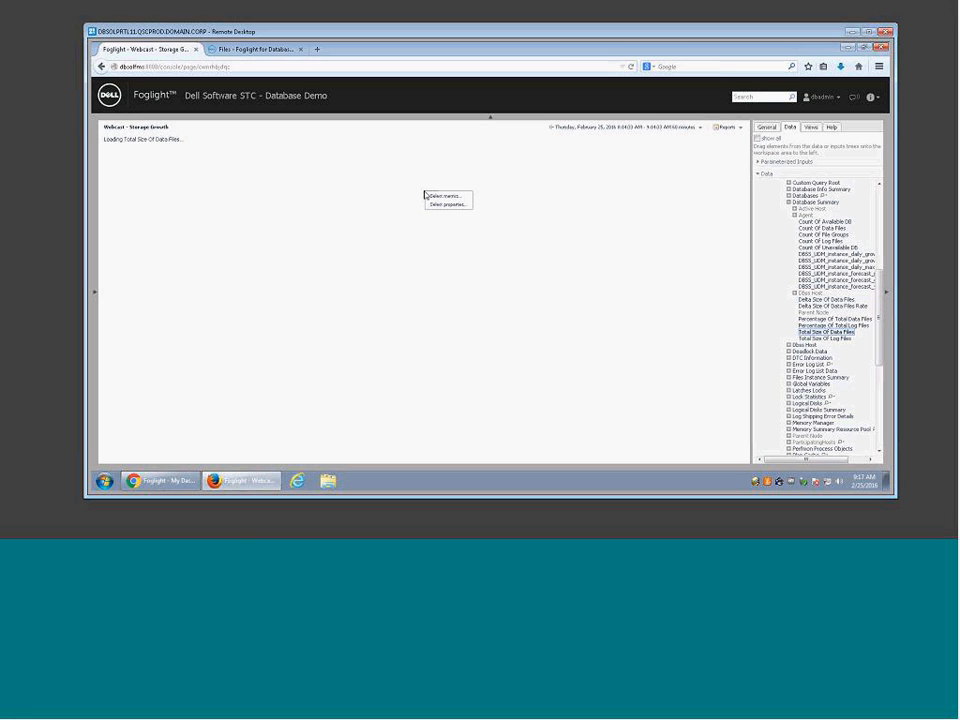
# Step: Re-drop Total Size Of Data Files on the dashboard and choose to add it as a metric view
pyautogui.click(425, 194)
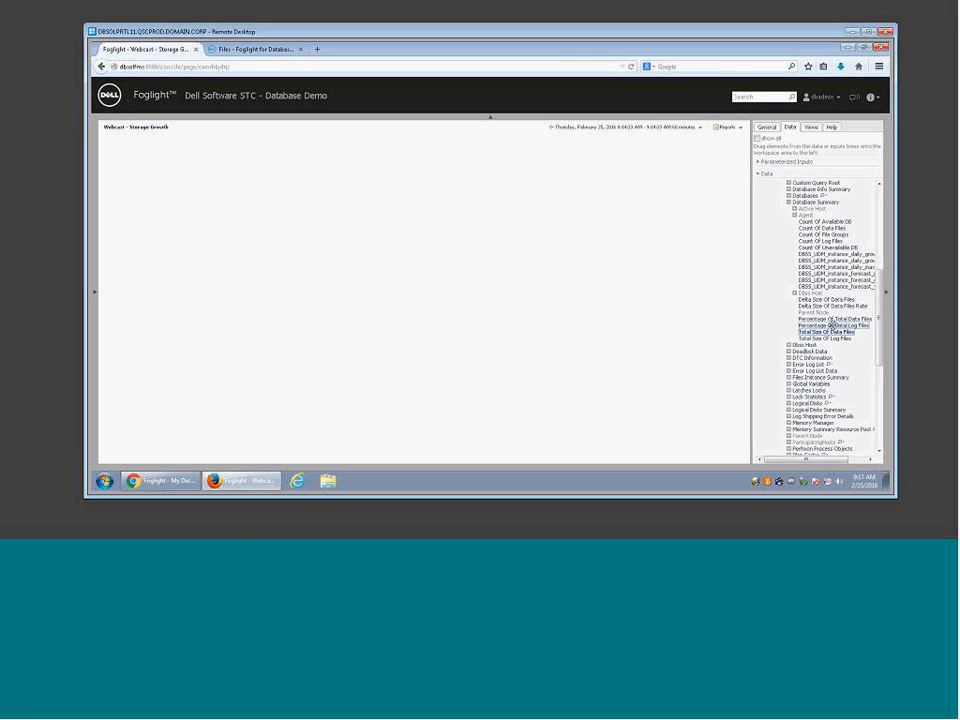
pyautogui.moveTo(831, 325); pyautogui.dragTo(415, 196)
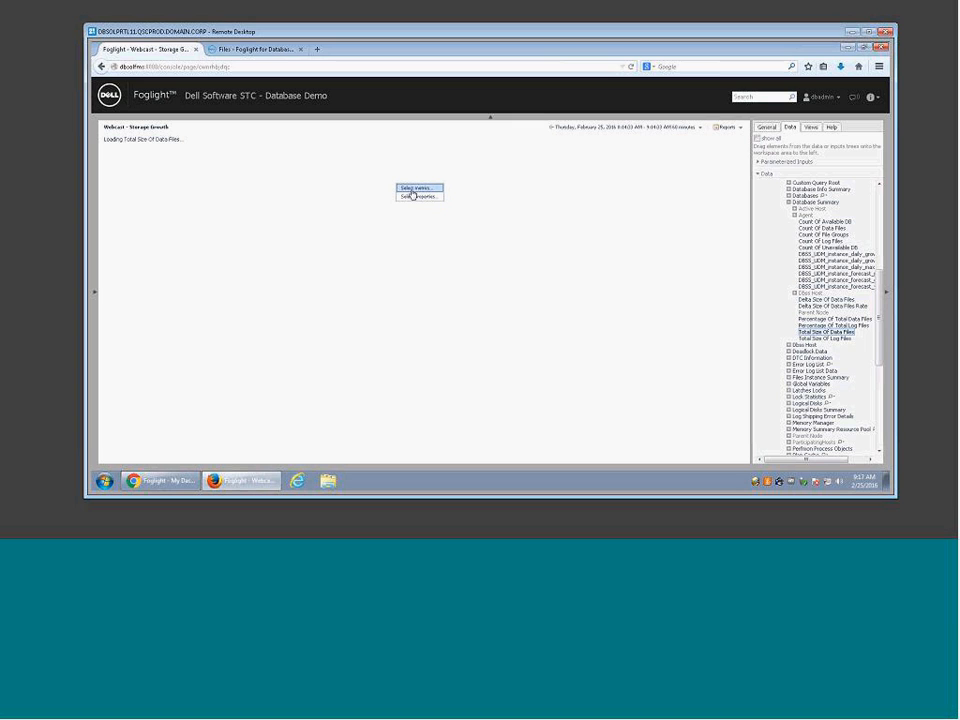
pyautogui.click(412, 189)
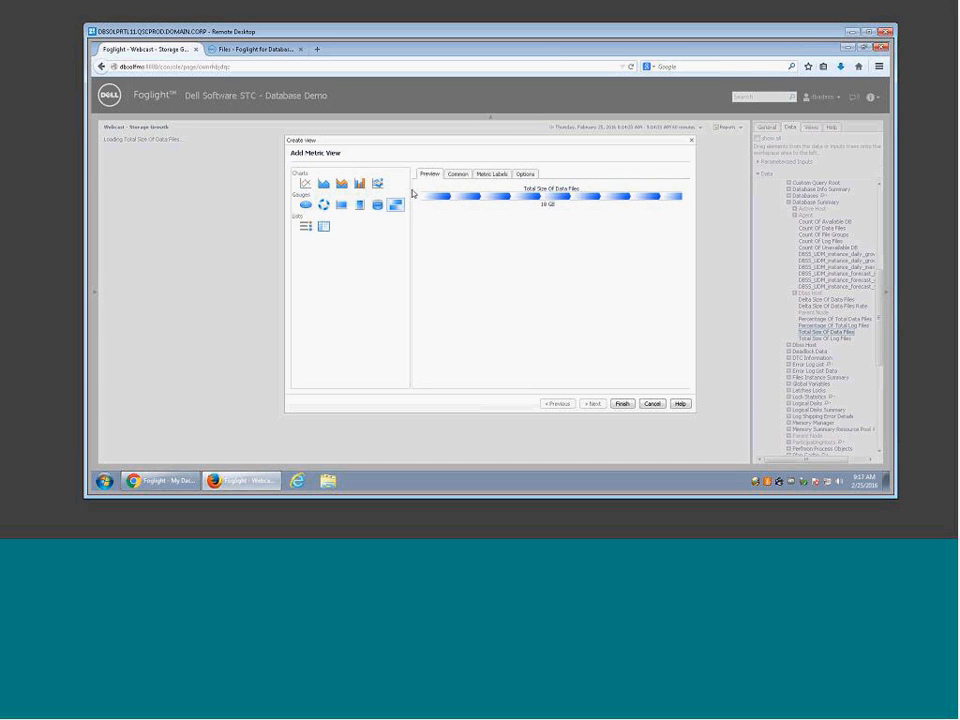
# Step: Compare chart, gauge and table previews of the metric, then add it as a line chart
pyautogui.click(307, 186)
pyautogui.click(327, 186)
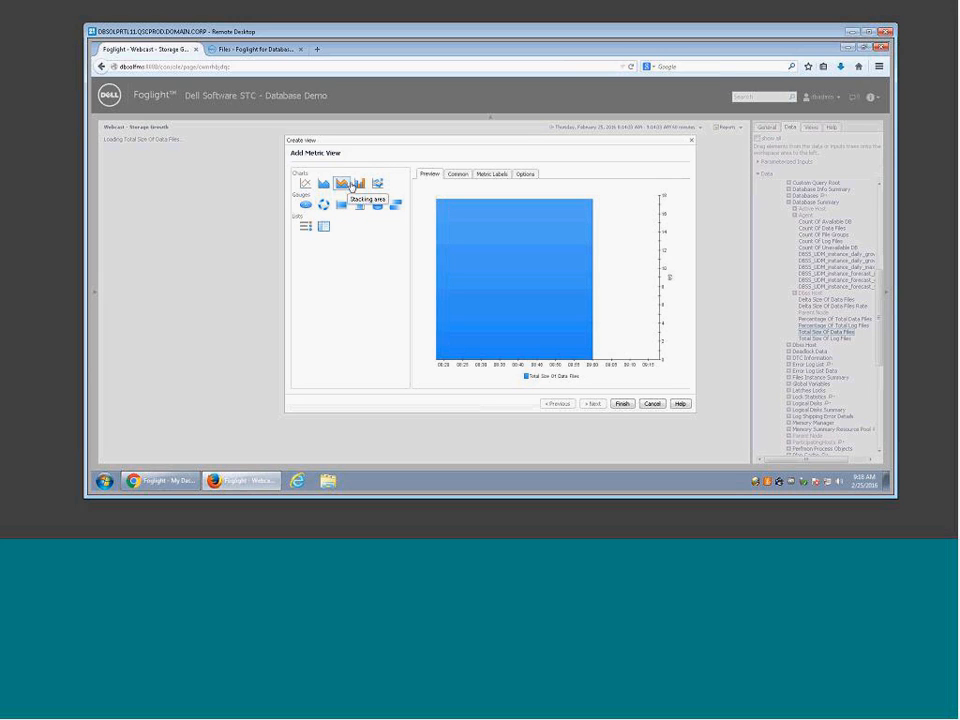
pyautogui.click(305, 184)
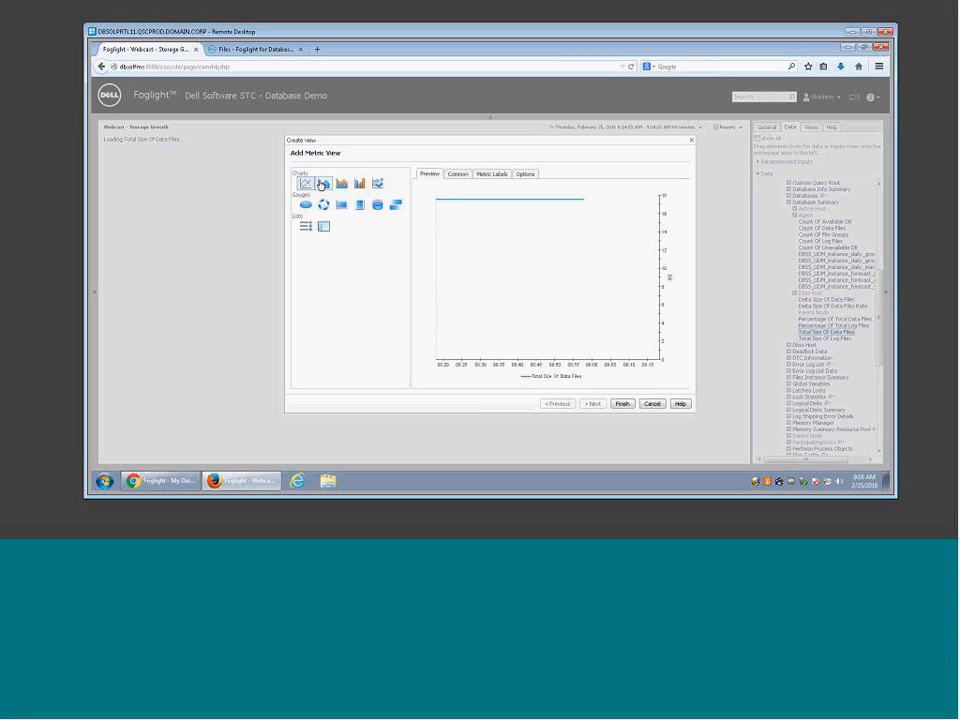
pyautogui.click(321, 184)
pyautogui.click(359, 184)
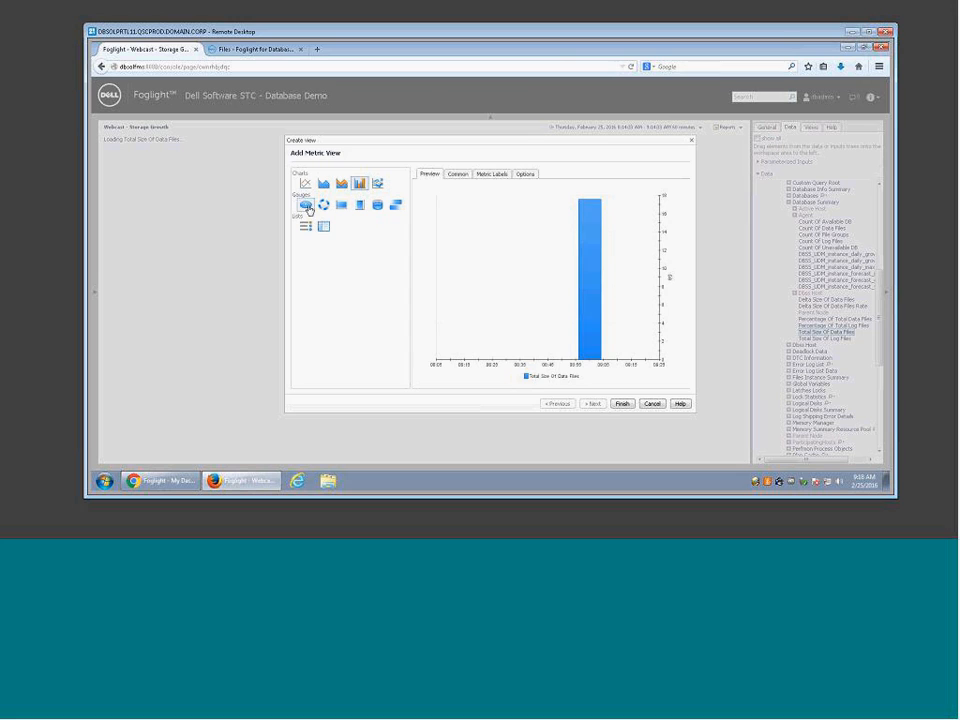
pyautogui.click(306, 205)
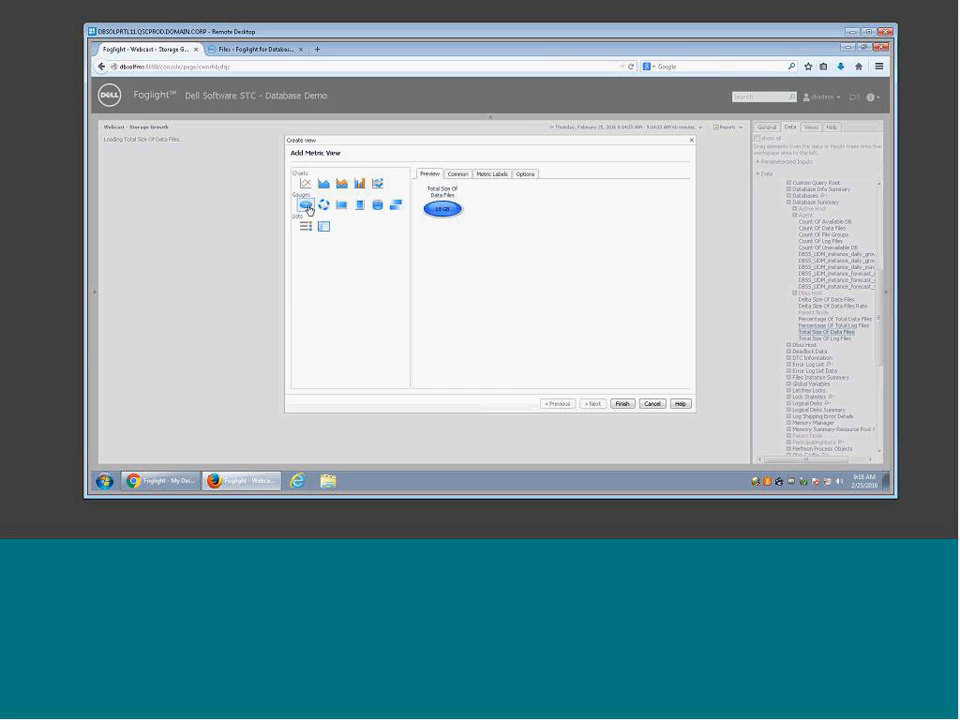
pyautogui.click(325, 206)
pyautogui.click(380, 208)
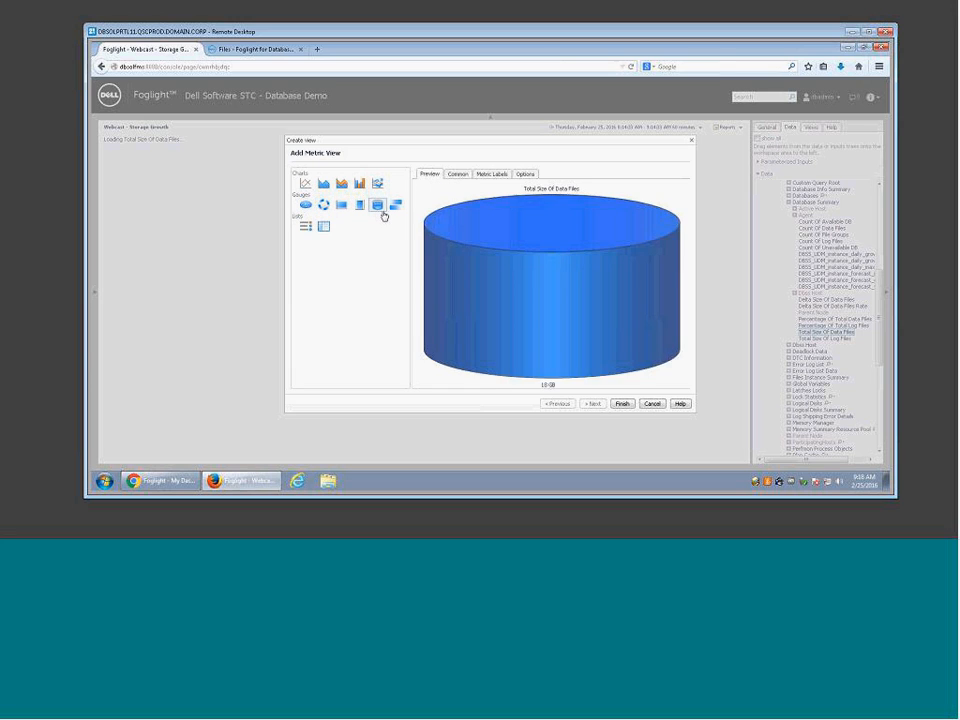
pyautogui.click(324, 229)
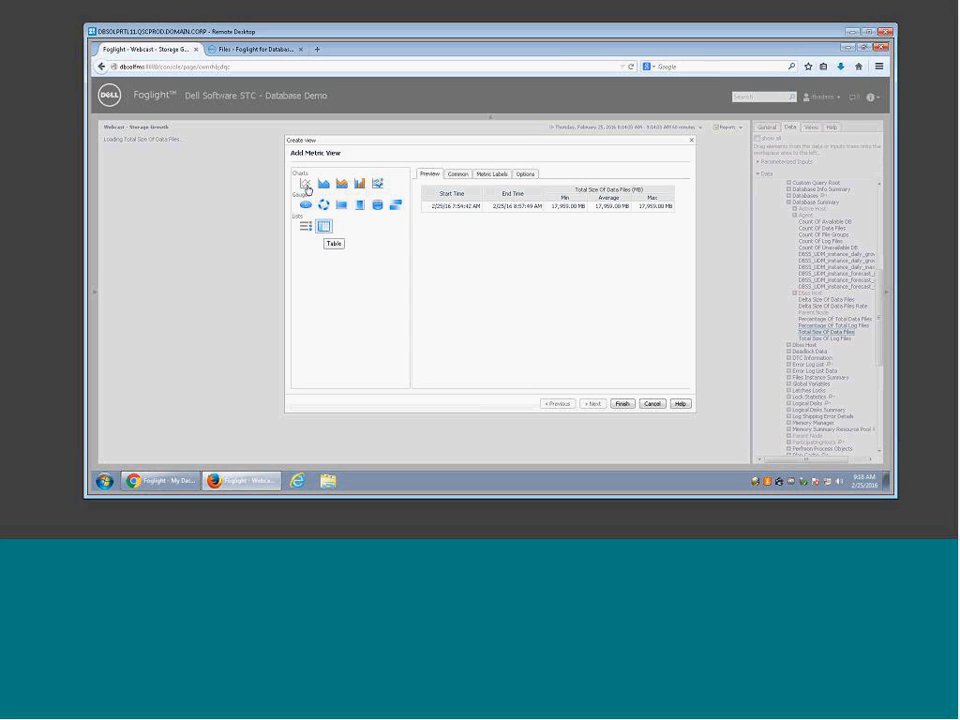
pyautogui.click(305, 185)
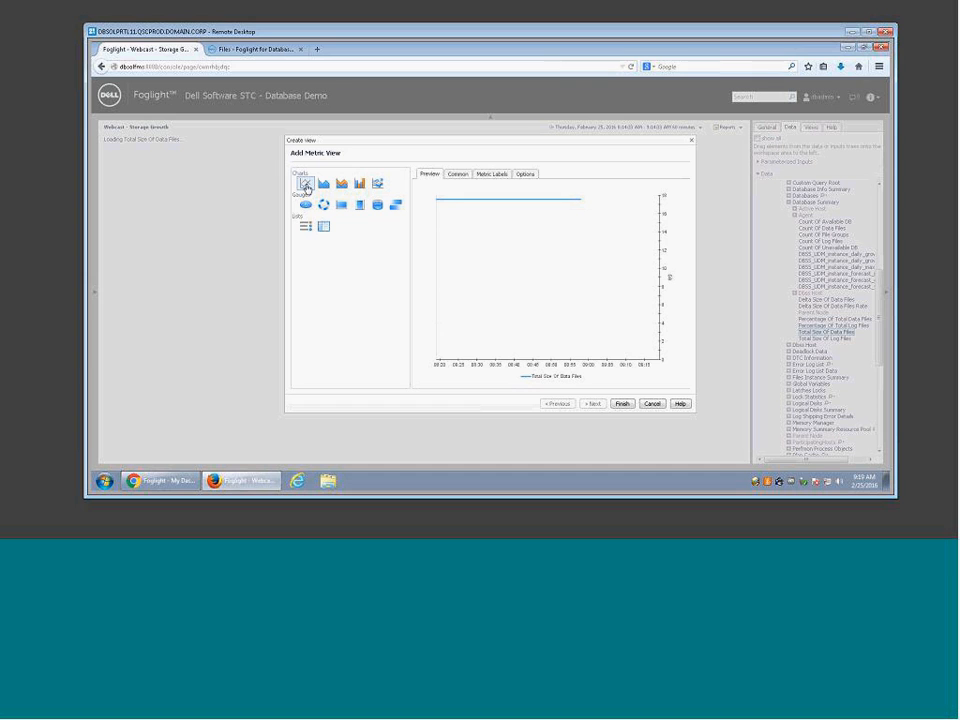
pyautogui.click(622, 404)
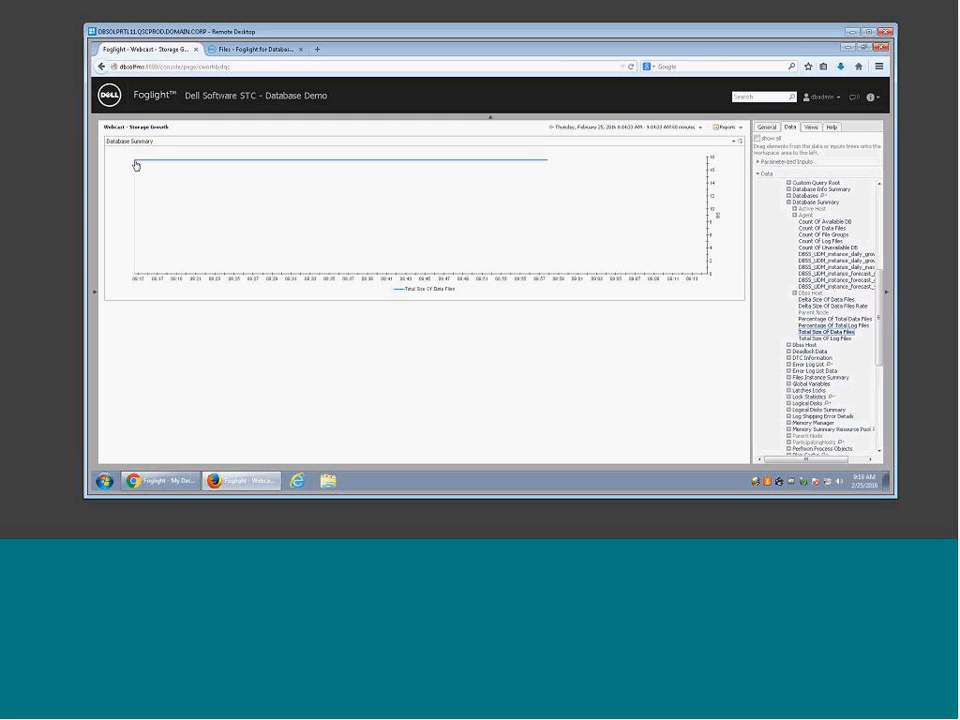
# Step: Set the chart range to the last 24 hours and add Total Size Of Log Files to it
pyautogui.click(701, 129)
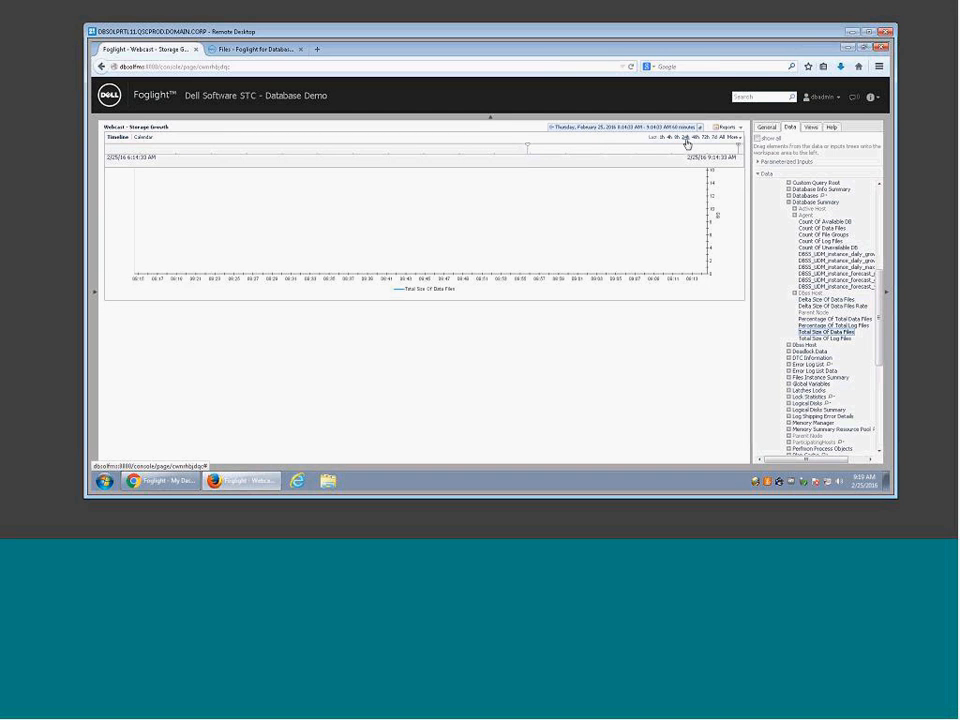
pyautogui.click(686, 138)
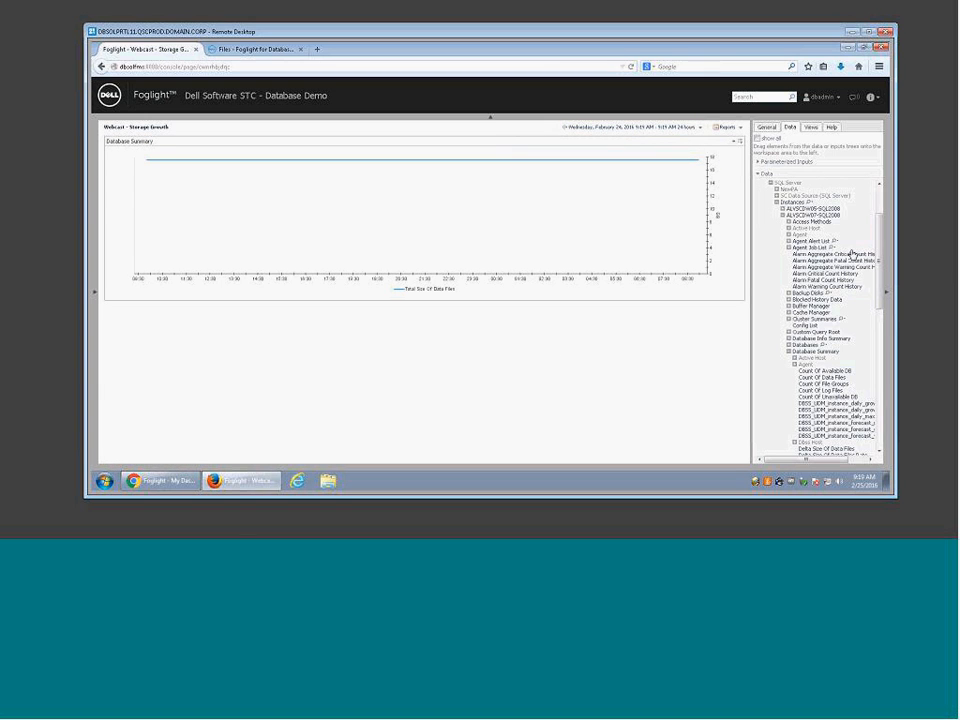
pyautogui.moveTo(880, 250); pyautogui.dragTo(878, 293)
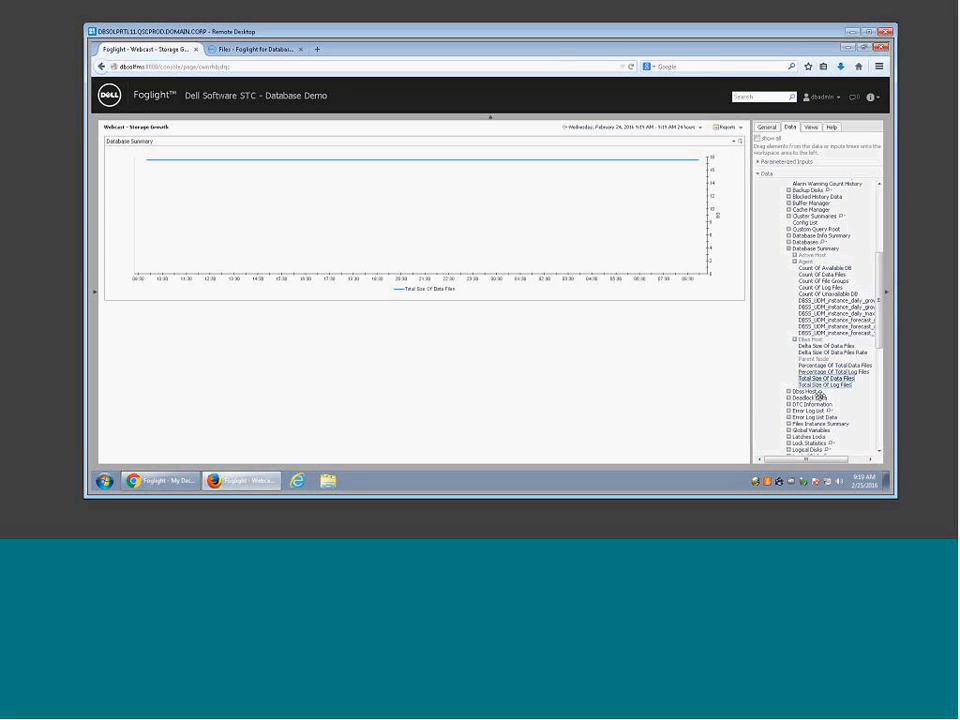
pyautogui.moveTo(822, 384); pyautogui.dragTo(425, 261)
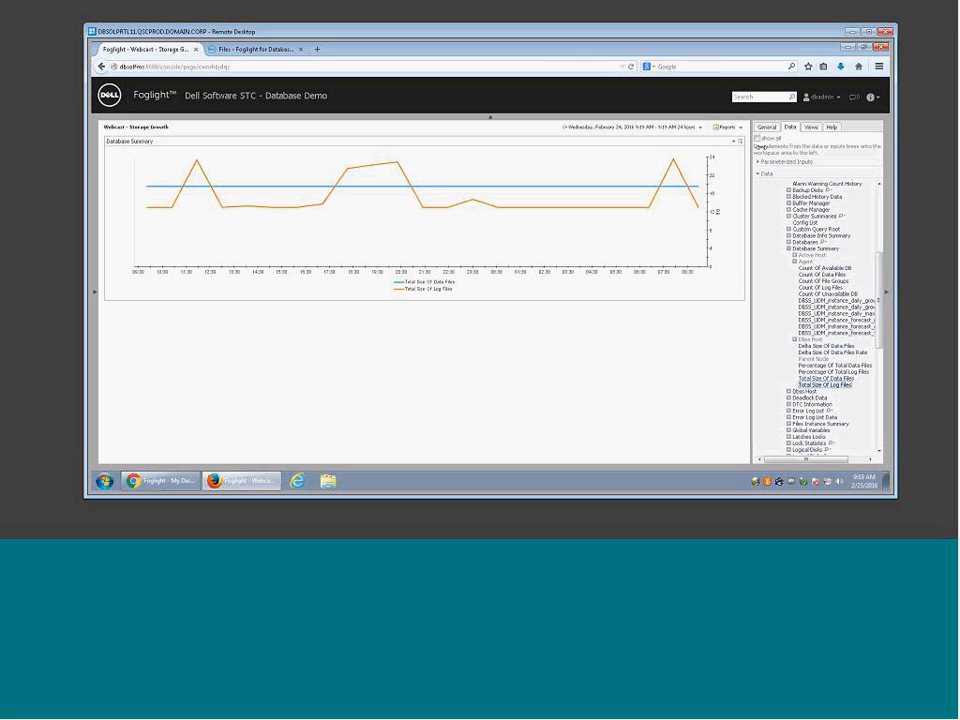
# Step: Add a stacked area chart of Count Of Data Files and Count Of Log Files below the first chart
pyautogui.click(822, 274)
pyautogui.moveTo(770, 301); pyautogui.dragTo(570, 345)
pyautogui.moveTo(570, 344); pyautogui.dragTo(570, 347)
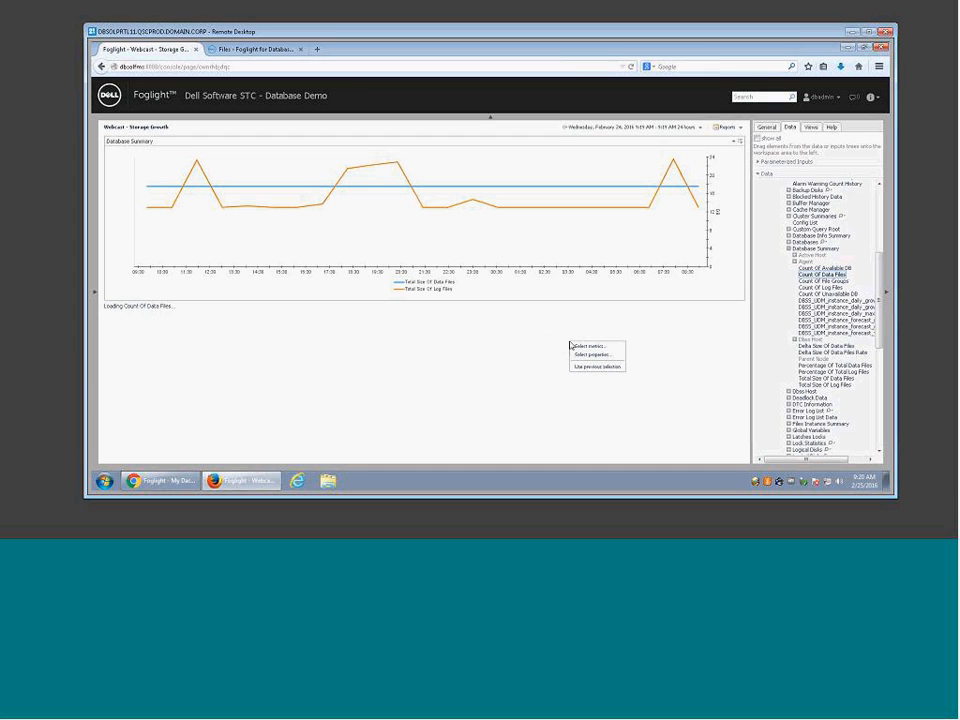
pyautogui.click(584, 348)
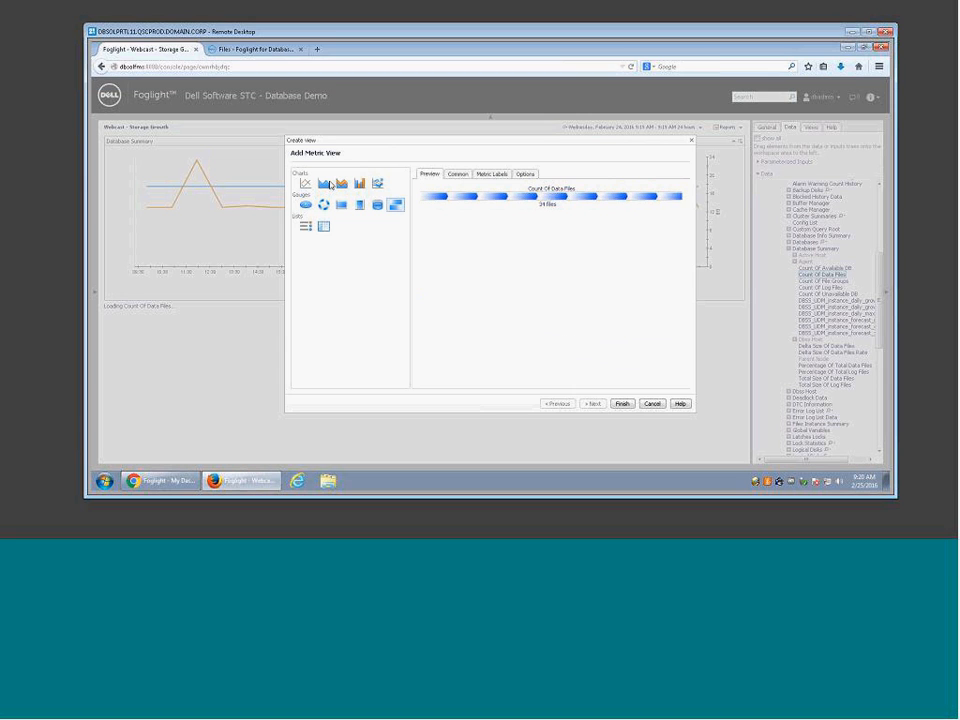
pyautogui.click(341, 187)
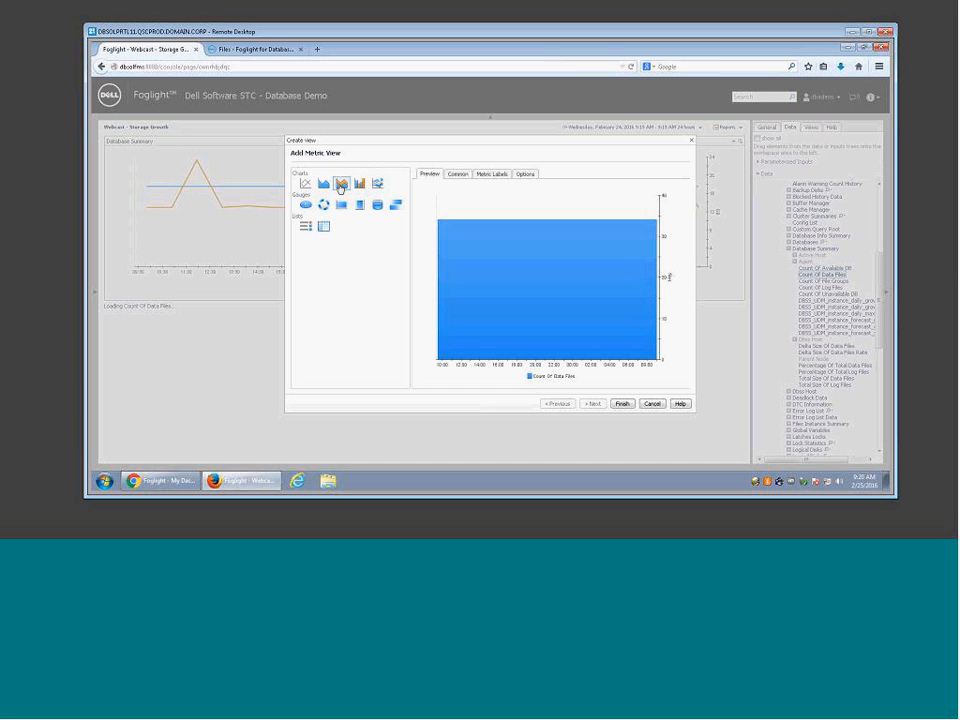
pyautogui.click(623, 405)
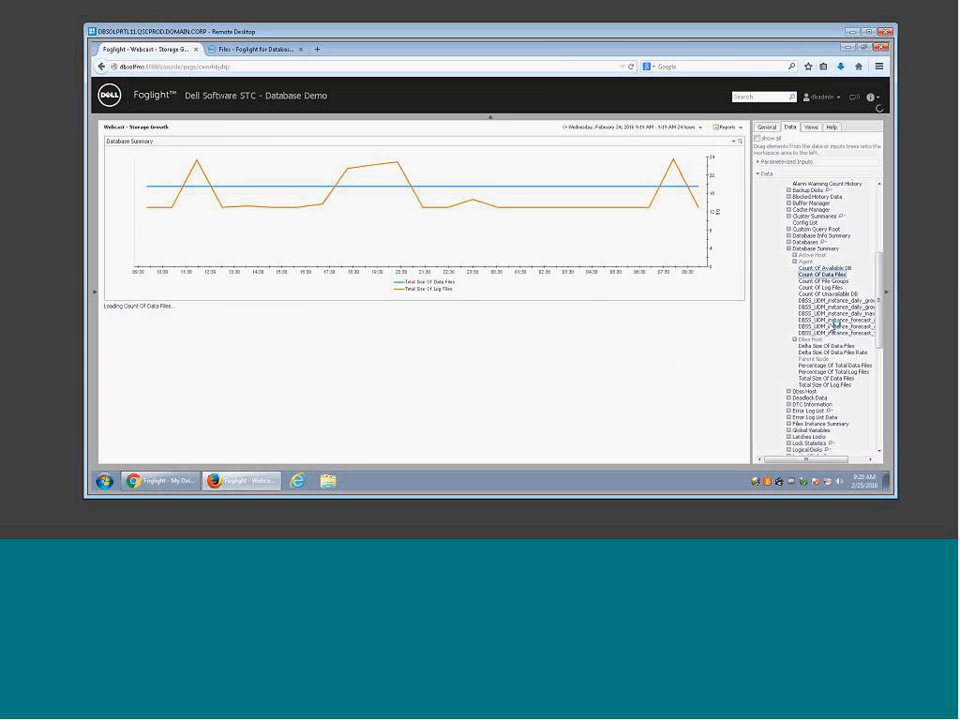
pyautogui.moveTo(833, 288); pyautogui.dragTo(620, 367)
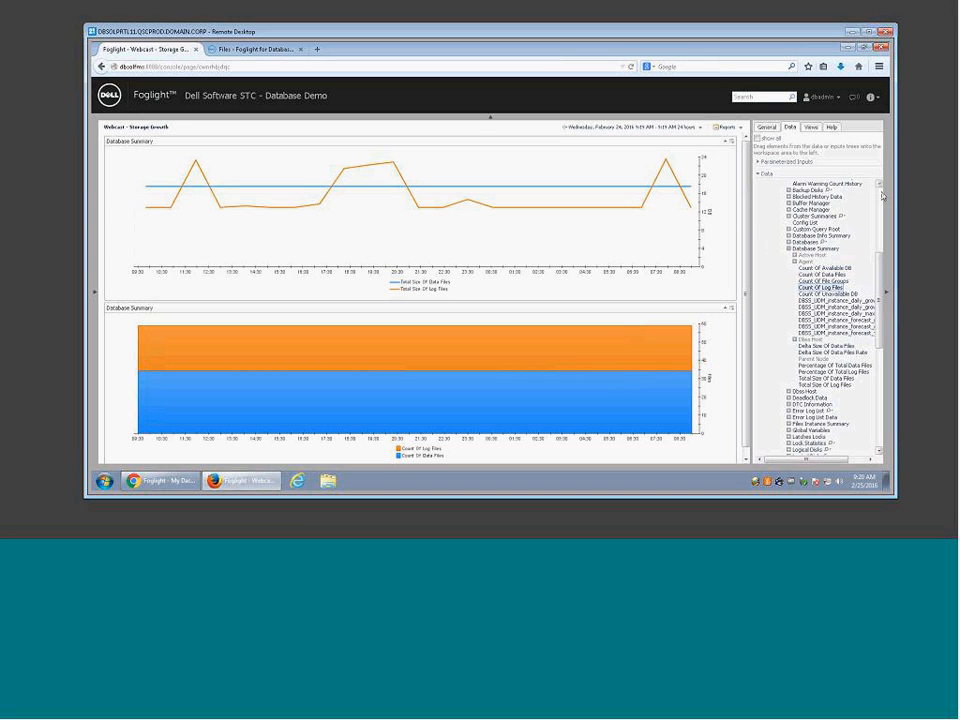
# Step: Collapse and re-expand ALVSCDW07-SQL2008 in the Data tree, then open the upper line chart's options
pyautogui.scroll(5, 883, 196)
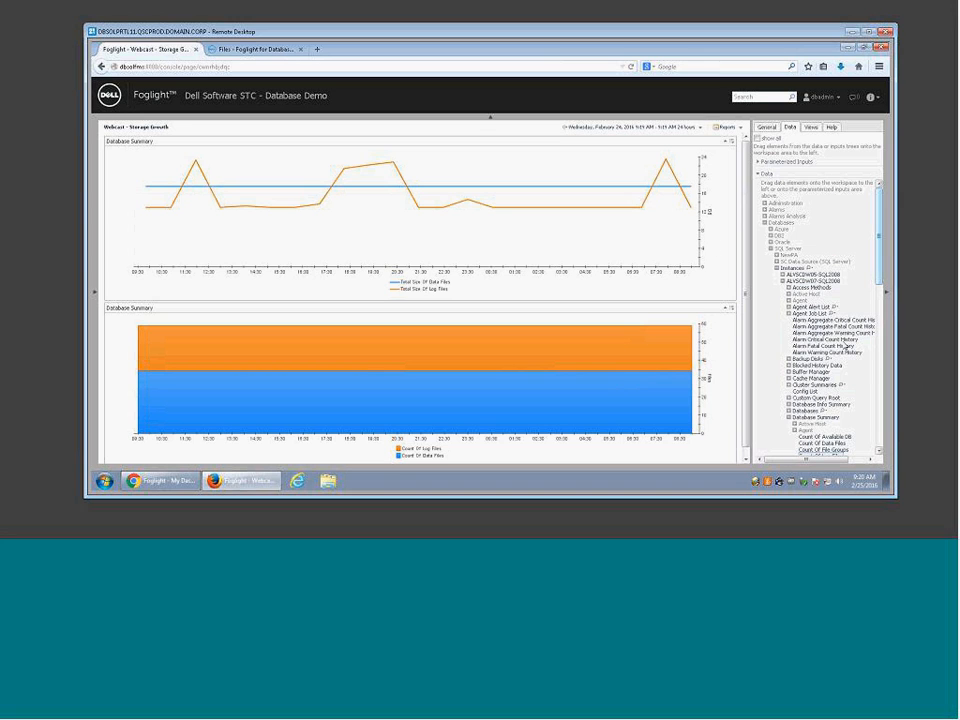
pyautogui.click(783, 281)
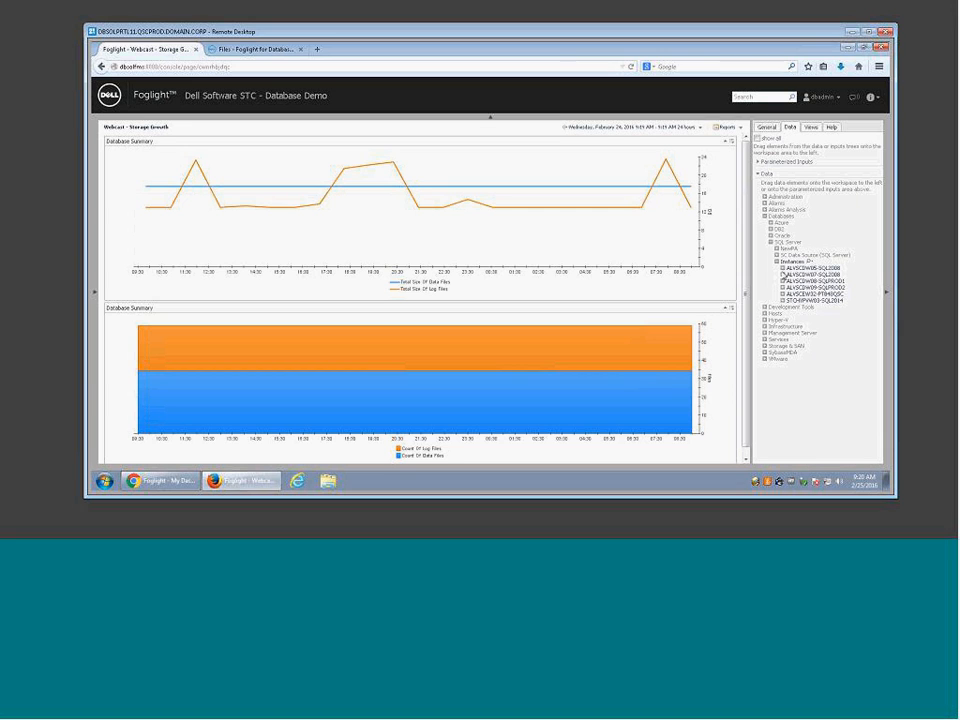
pyautogui.click(783, 274)
pyautogui.click(800, 202)
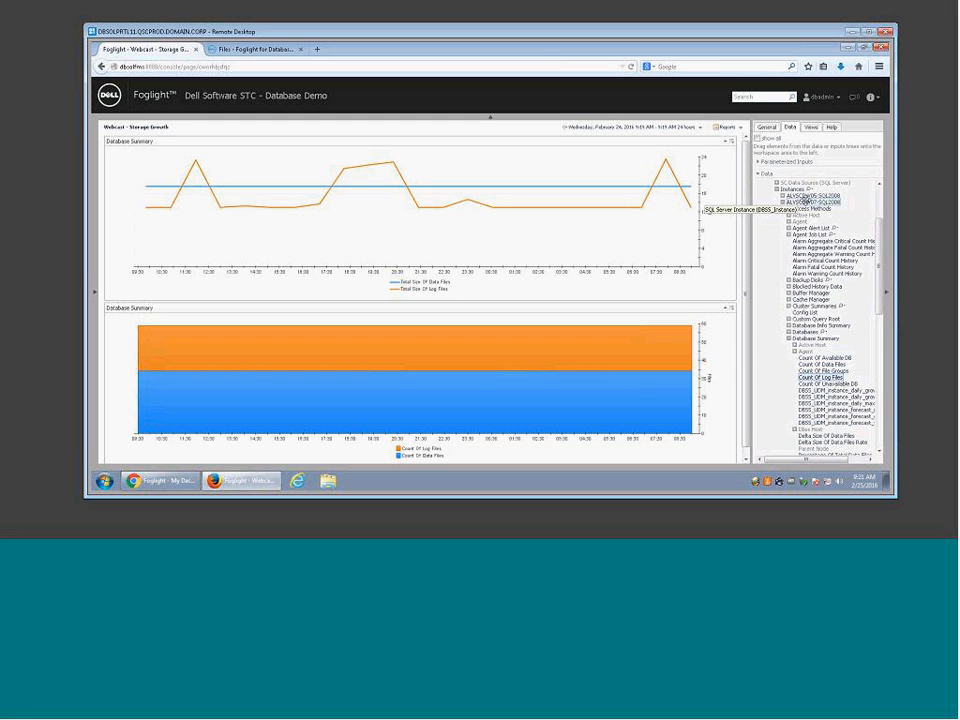
pyautogui.click(733, 143)
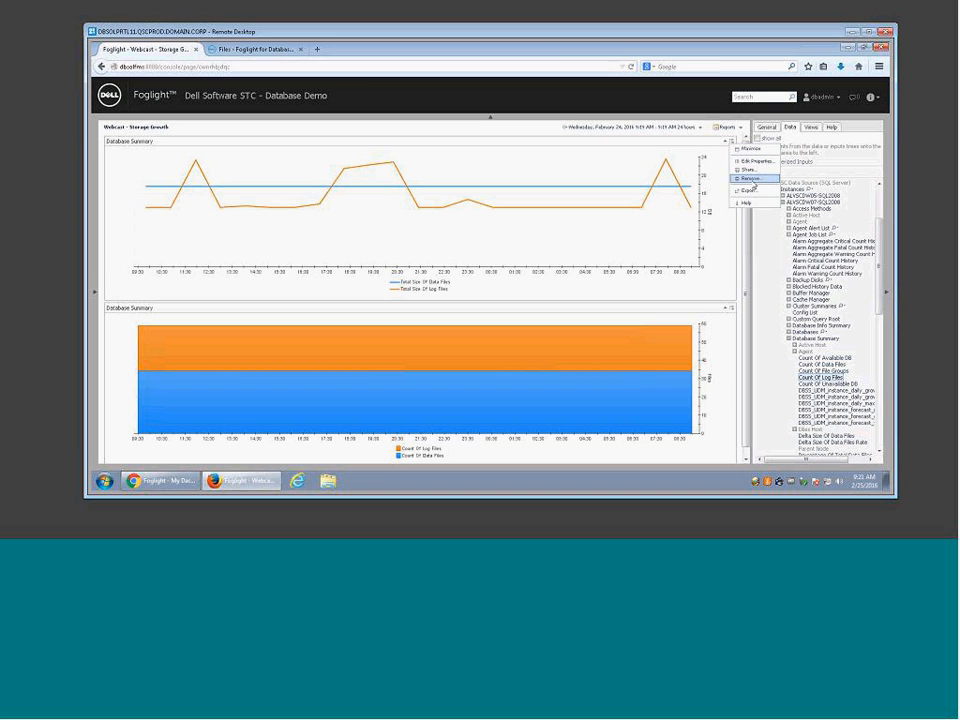
# Step: Remove the line chart and then the area chart, confirming each Remove View prompt
pyautogui.click(753, 183)
pyautogui.click(491, 286)
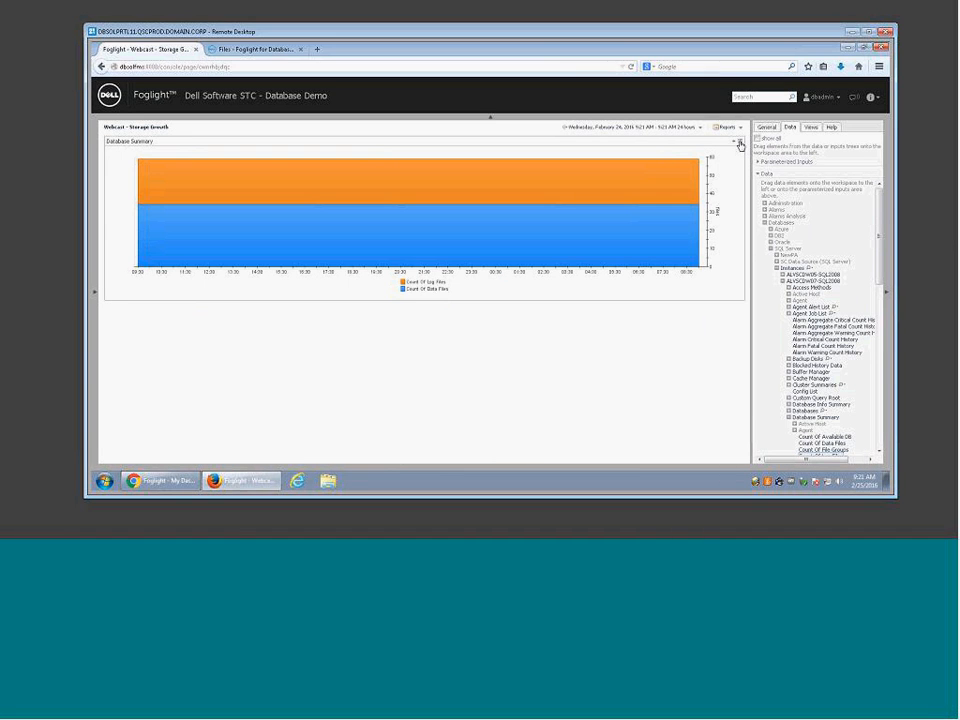
pyautogui.click(740, 145)
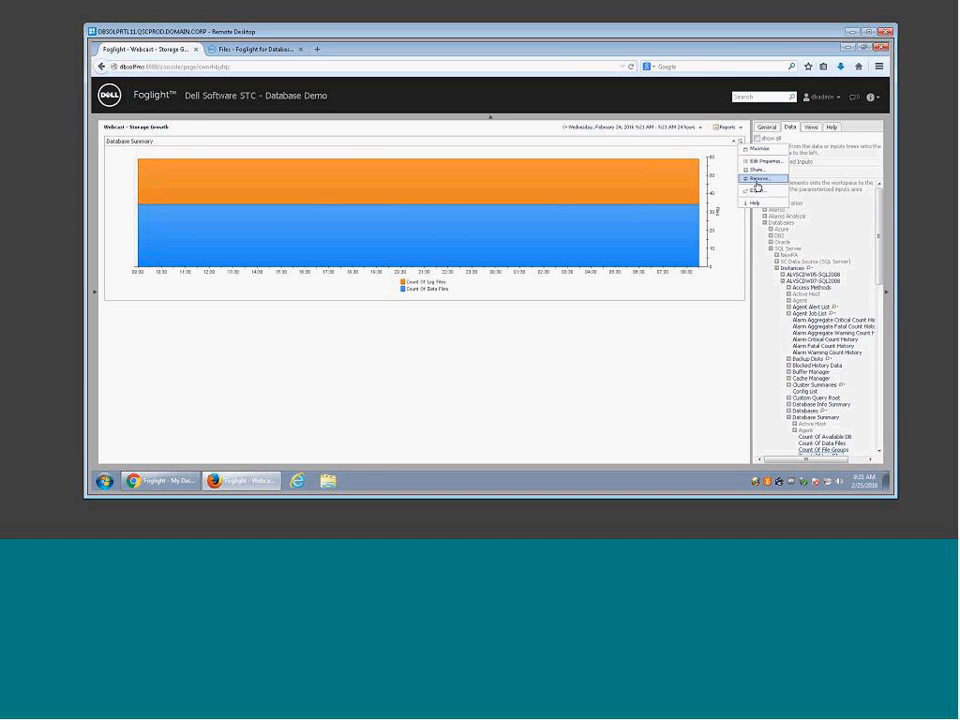
pyautogui.click(755, 179)
pyautogui.click(497, 288)
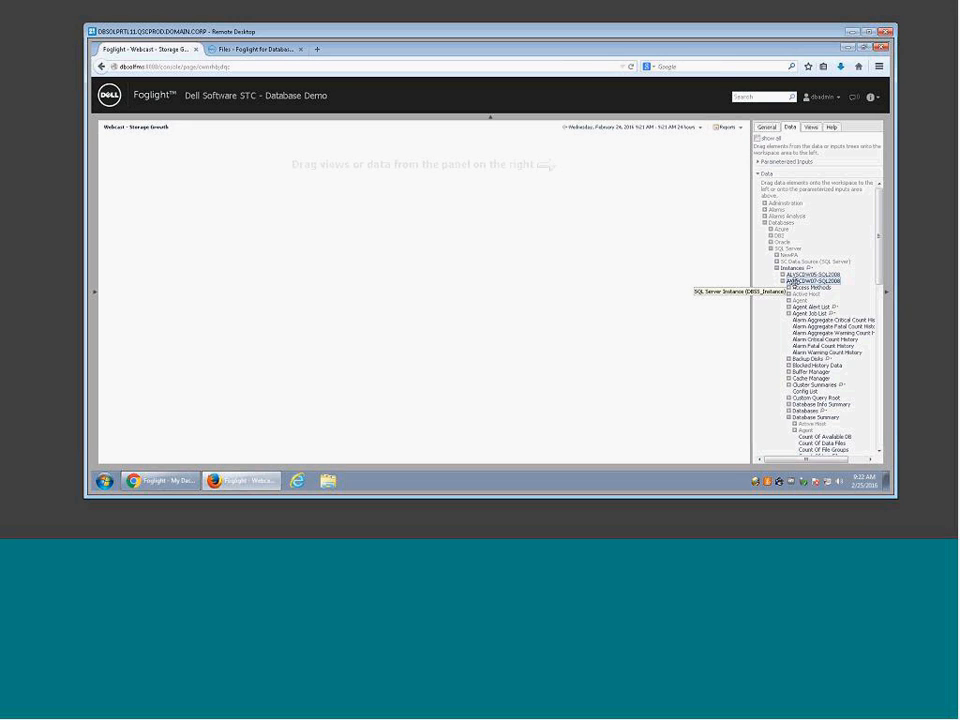
# Step: Make the SQL Server instance a DBSS_Instance parameterized input and expand its Database Summary
pyautogui.moveTo(793, 283); pyautogui.dragTo(786, 168)
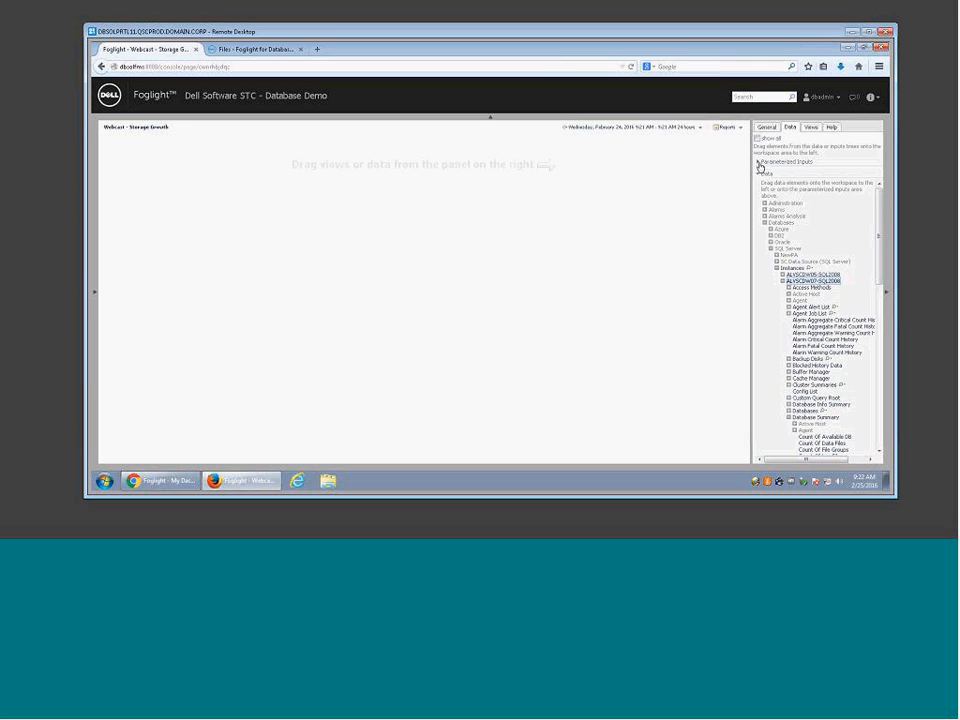
pyautogui.click(760, 165)
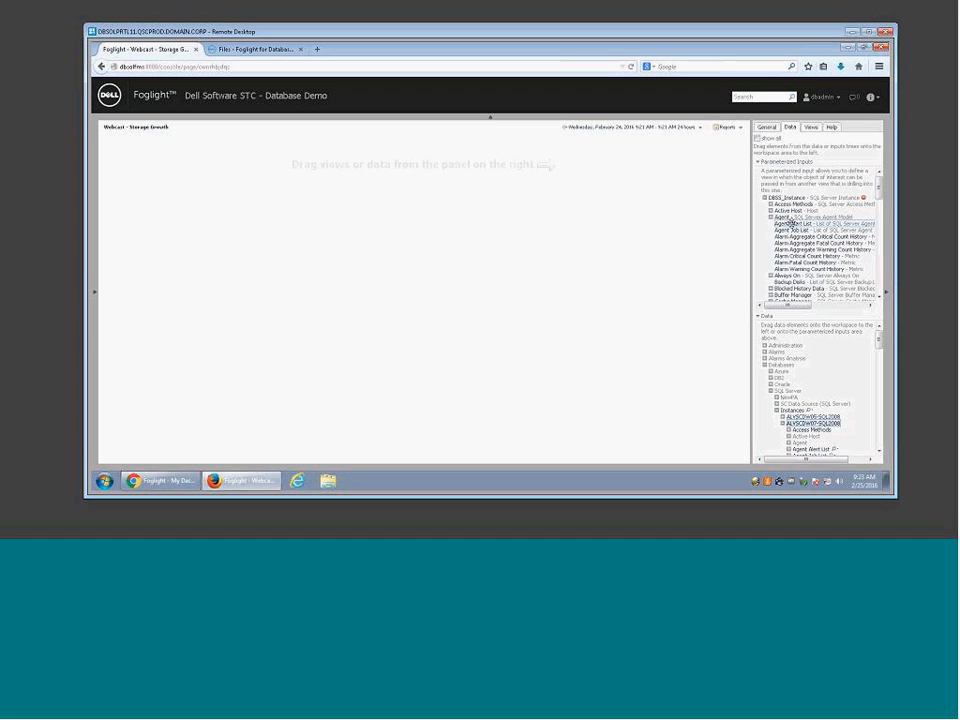
pyautogui.moveTo(879, 186); pyautogui.dragTo(879, 212)
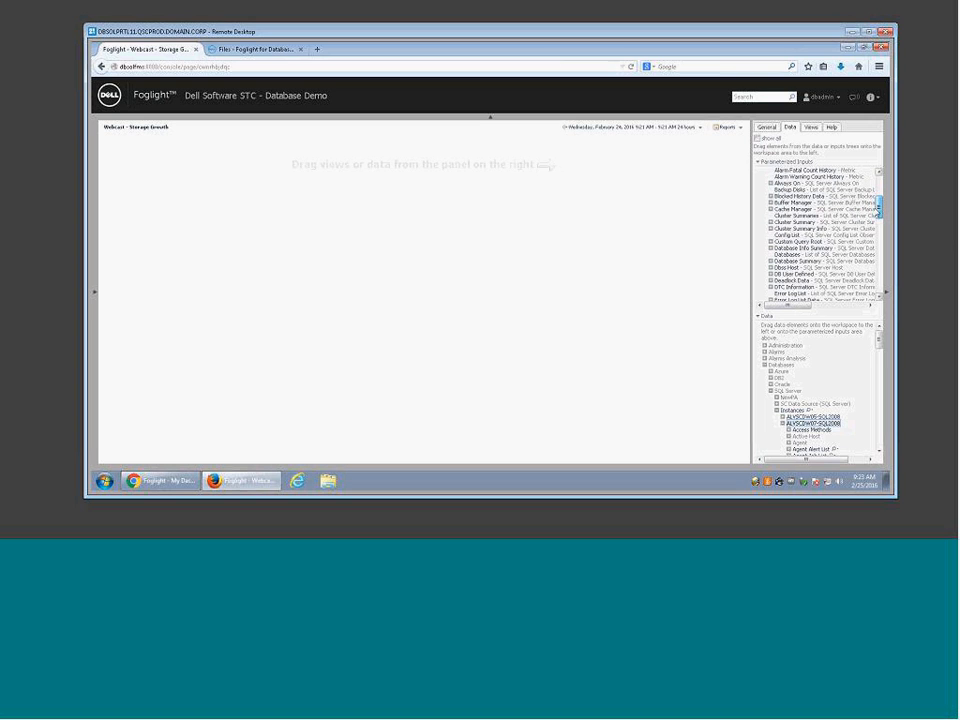
pyautogui.click(771, 247)
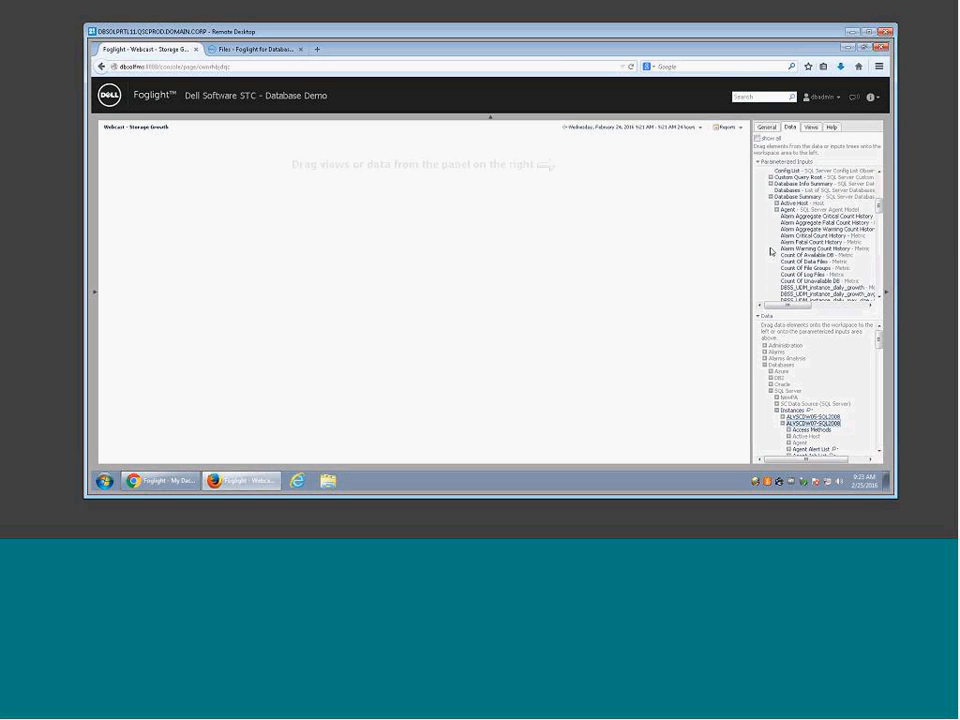
# Step: Drop Total Size Of Data Files on the dashboard as a metric view previewed as an area chart
pyautogui.moveTo(879, 207); pyautogui.dragTo(876, 260)
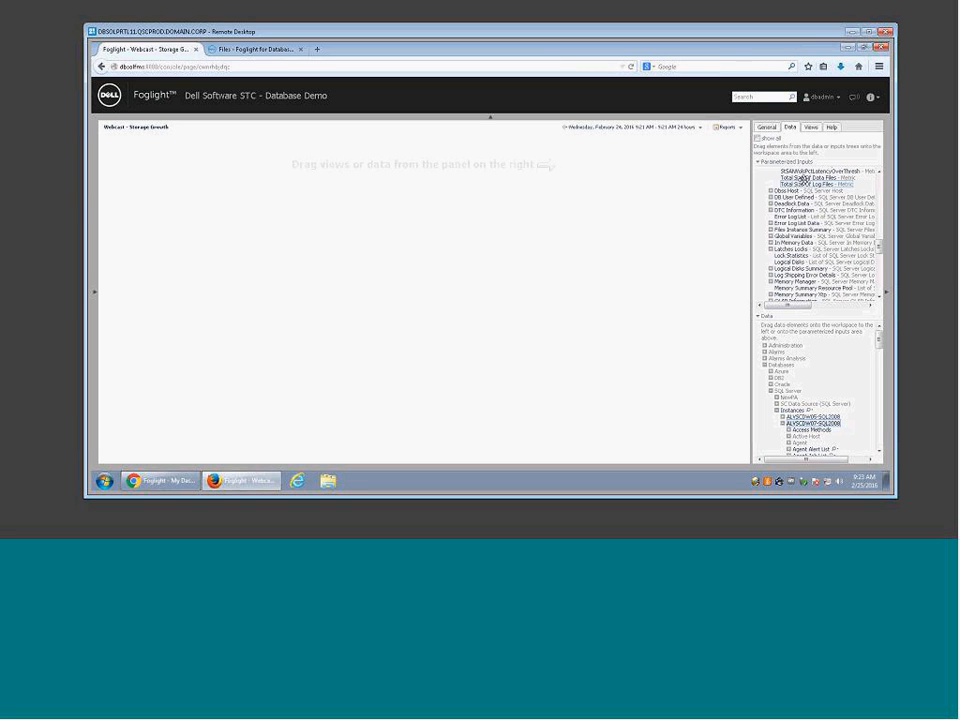
pyautogui.moveTo(802, 178); pyautogui.dragTo(646, 170)
pyautogui.click(509, 164)
pyautogui.click(342, 186)
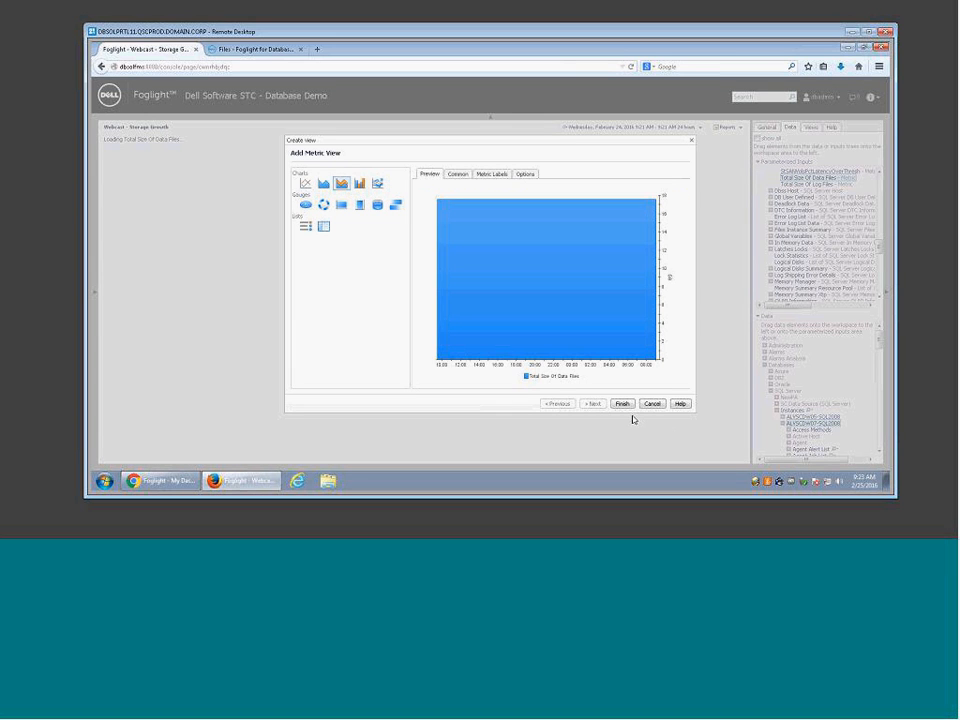
# Step: Finish the Total Size Of Data Files chart and stack Total Size Of Log Files onto it
pyautogui.click(622, 403)
pyautogui.moveTo(808, 184); pyautogui.dragTo(561, 191)
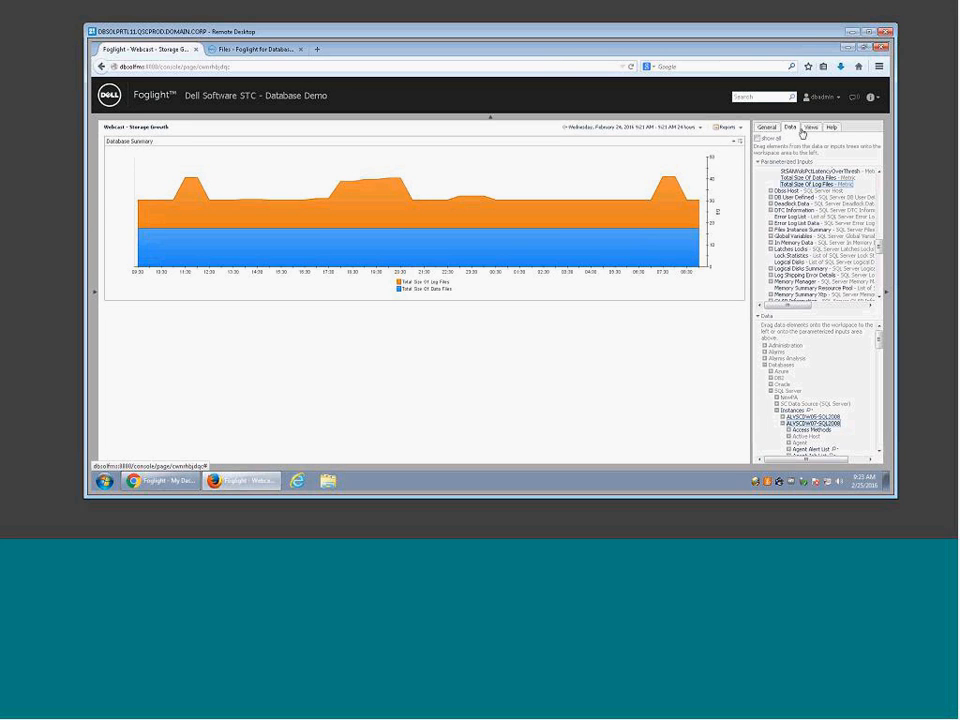
pyautogui.click(767, 129)
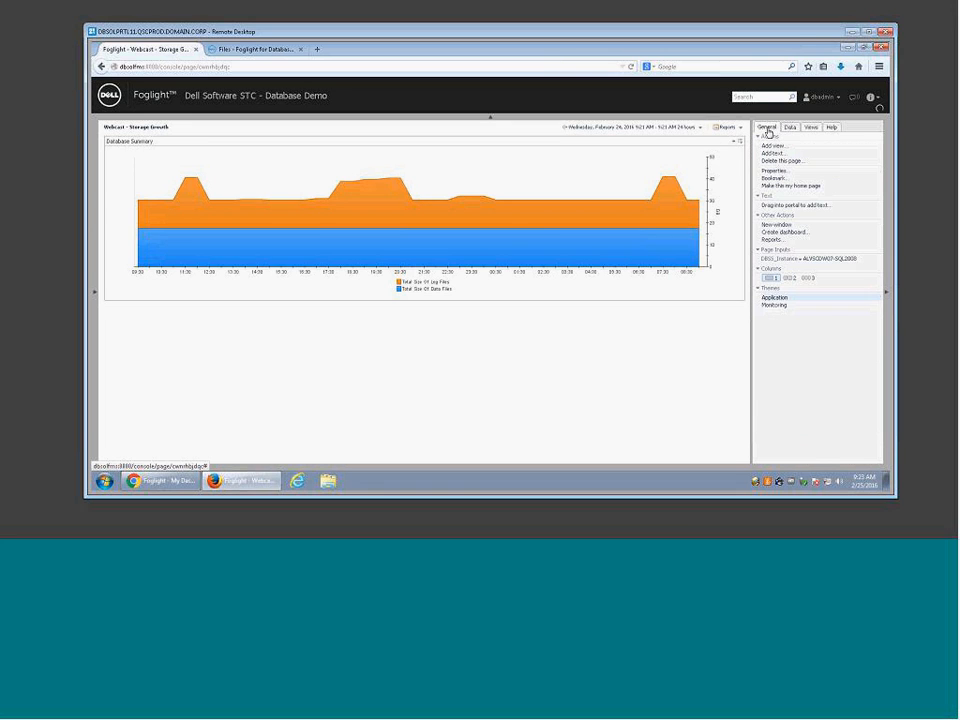
# Step: Set the DBSS_Instance page input to the ALVSCDW08-SQLPROD1 SQL Server instance
pyautogui.click(802, 263)
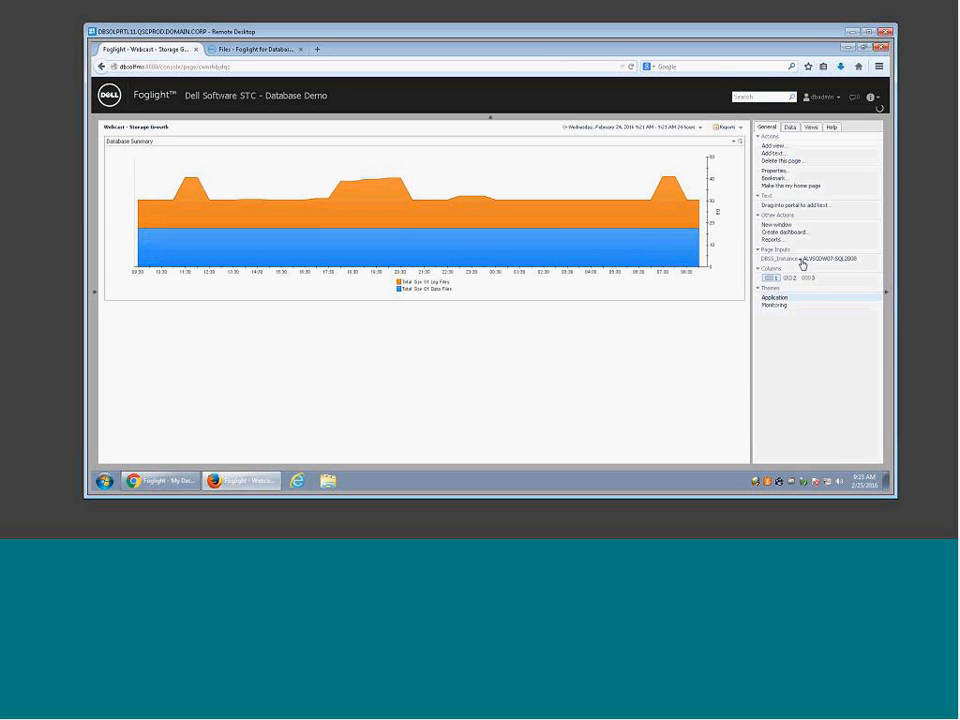
pyautogui.click(650, 301)
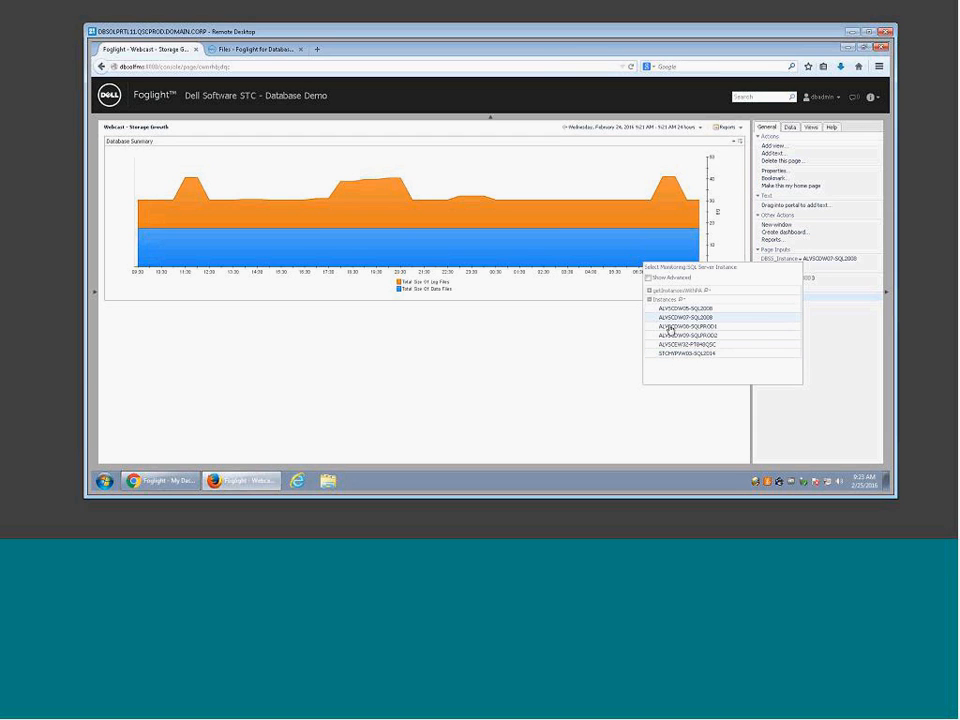
pyautogui.click(670, 327)
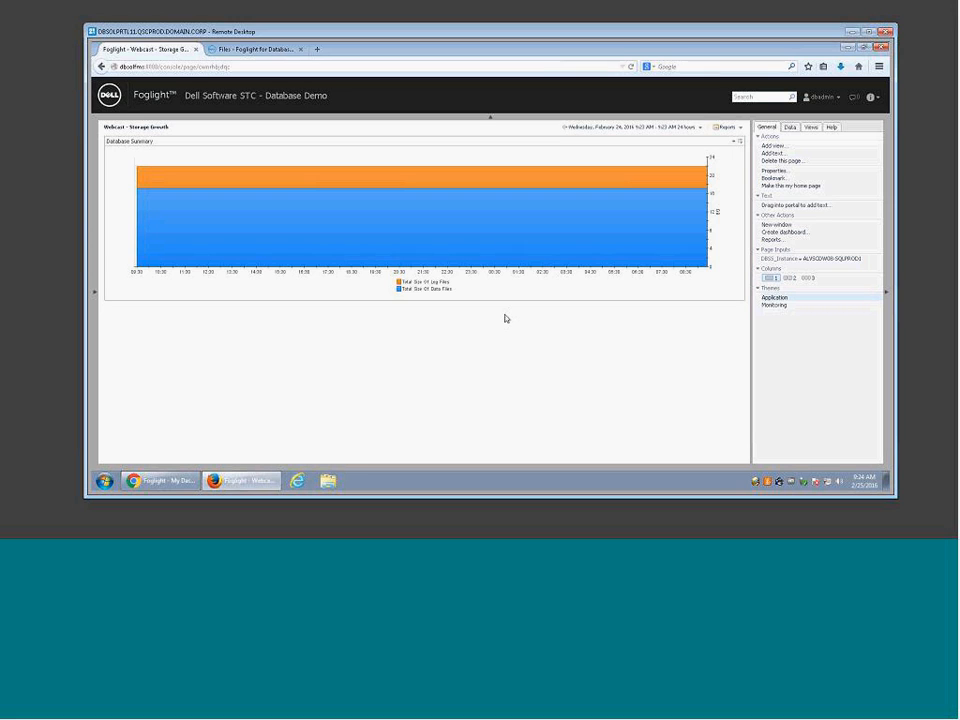
# Step: Remove the Database Summary storage chart from the dashboard and confirm with OK
pyautogui.click(741, 146)
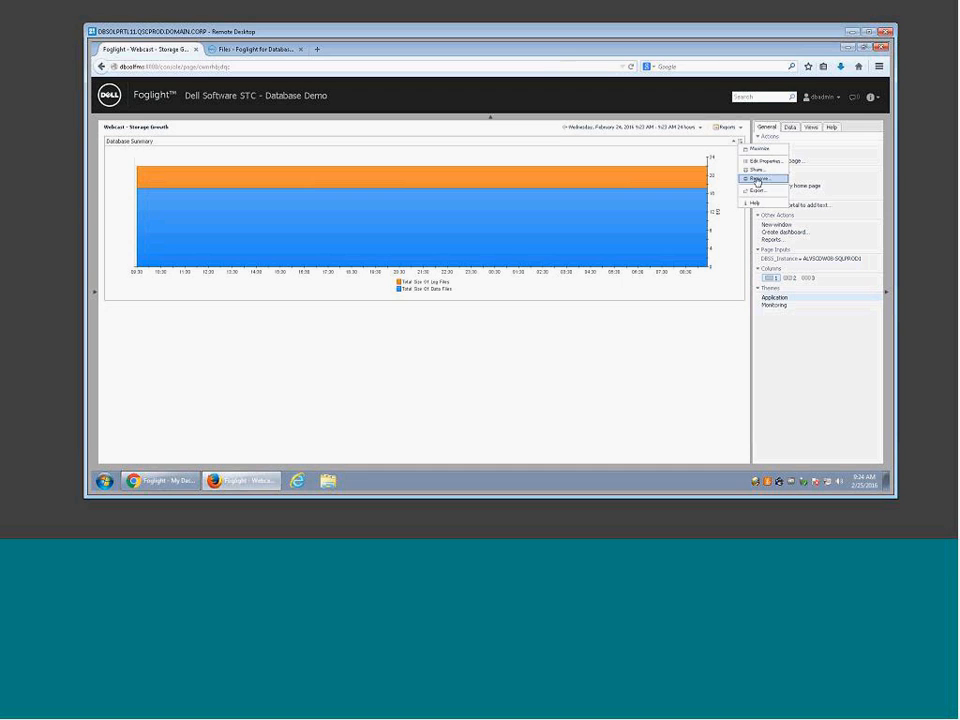
pyautogui.click(630, 325)
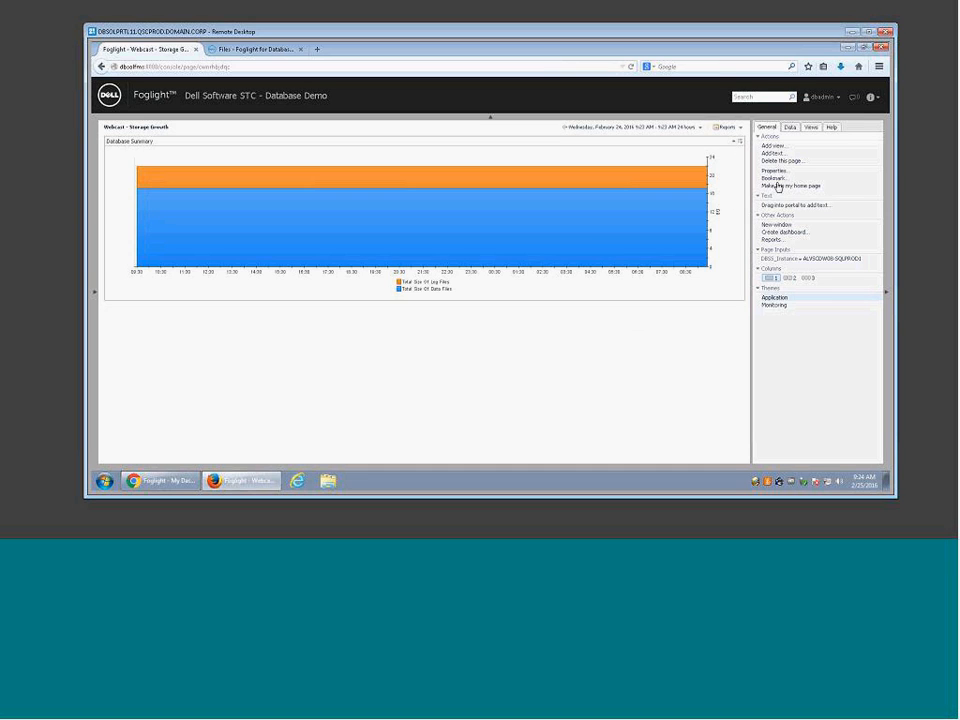
pyautogui.click(741, 146)
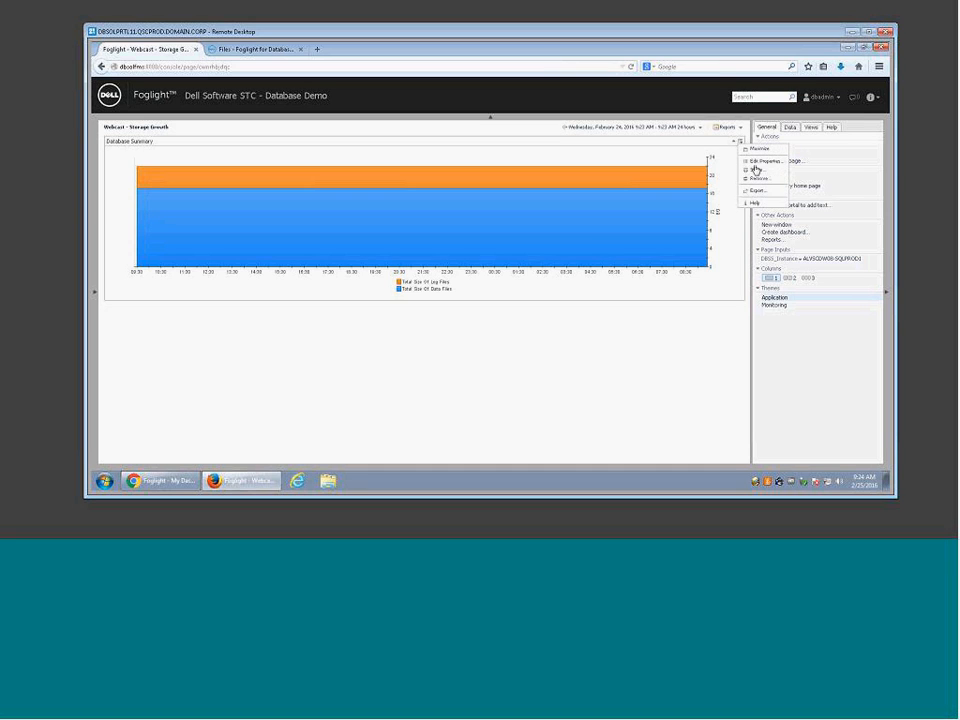
pyautogui.click(757, 183)
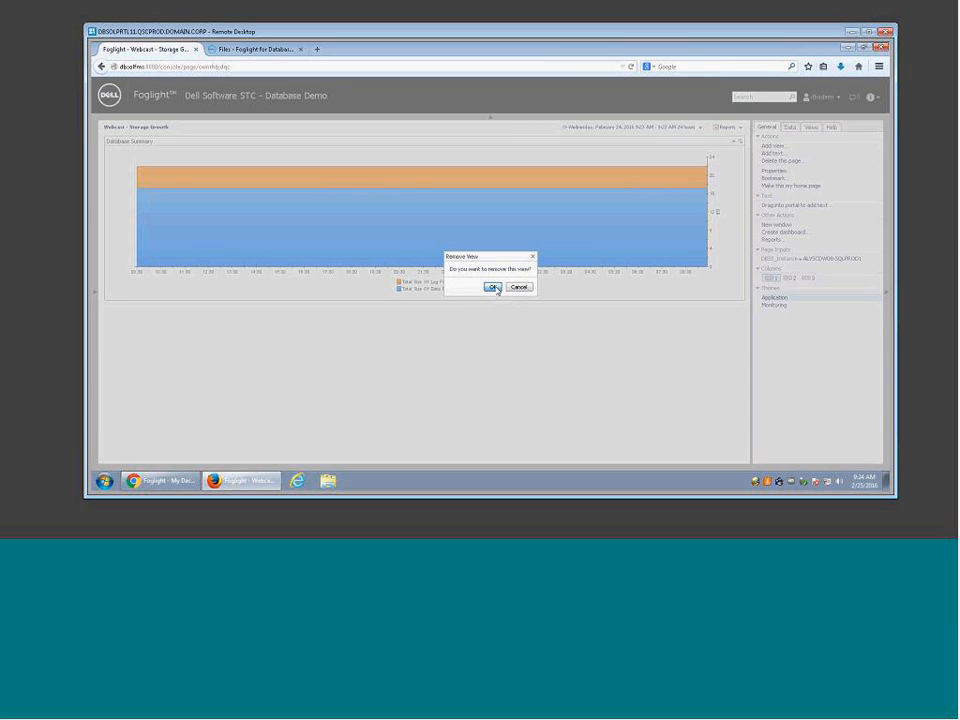
pyautogui.click(492, 286)
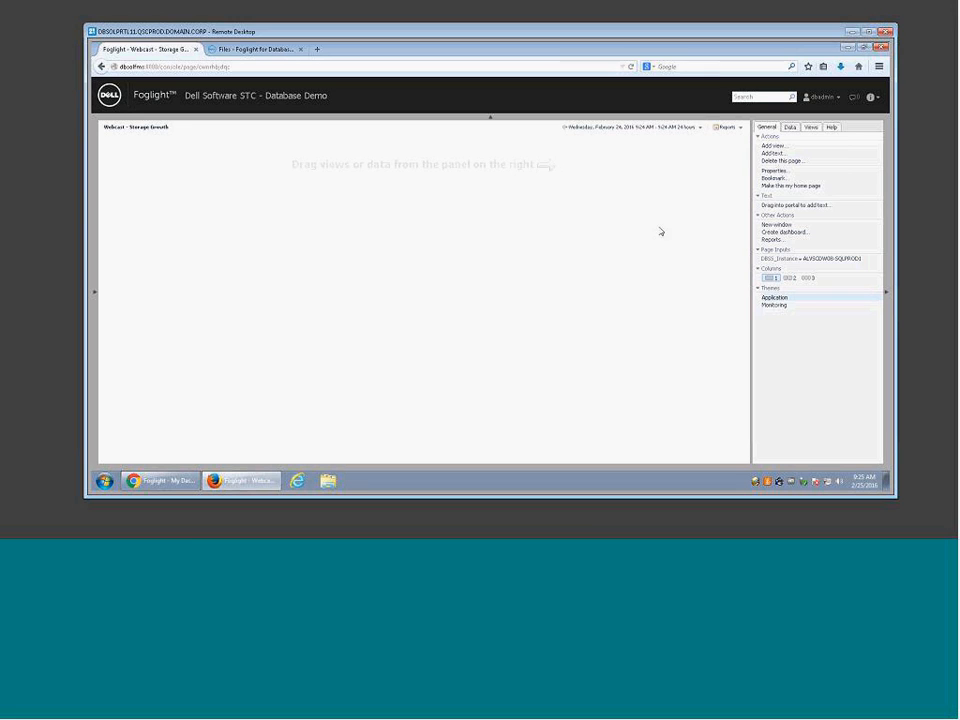
# Step: Remove the DBSS_Instance parameterized page input
pyautogui.click(790, 128)
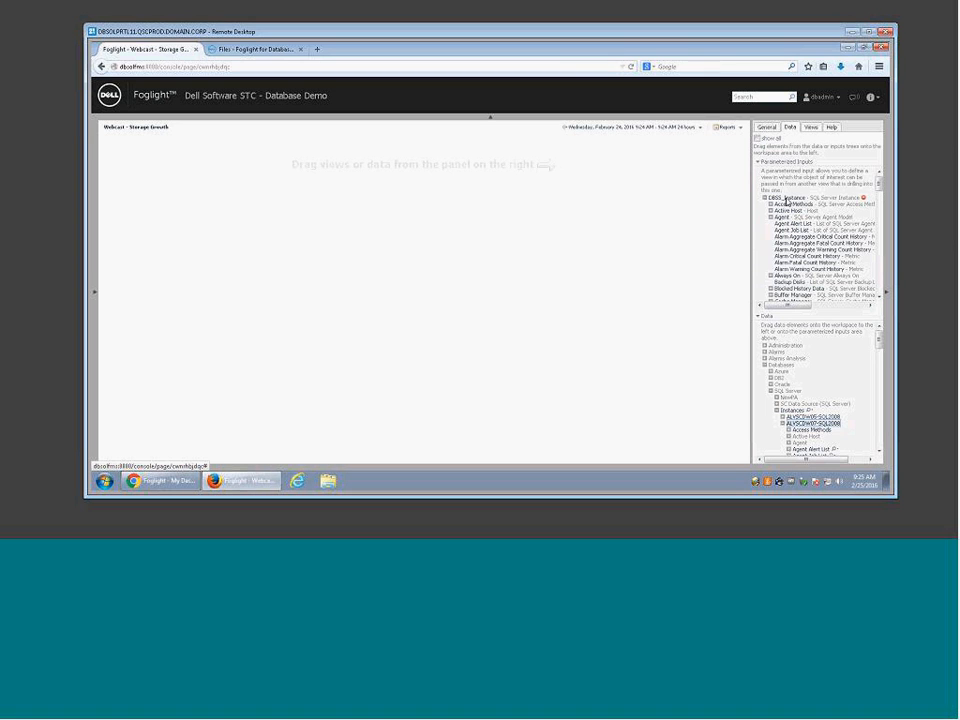
pyautogui.click(864, 199)
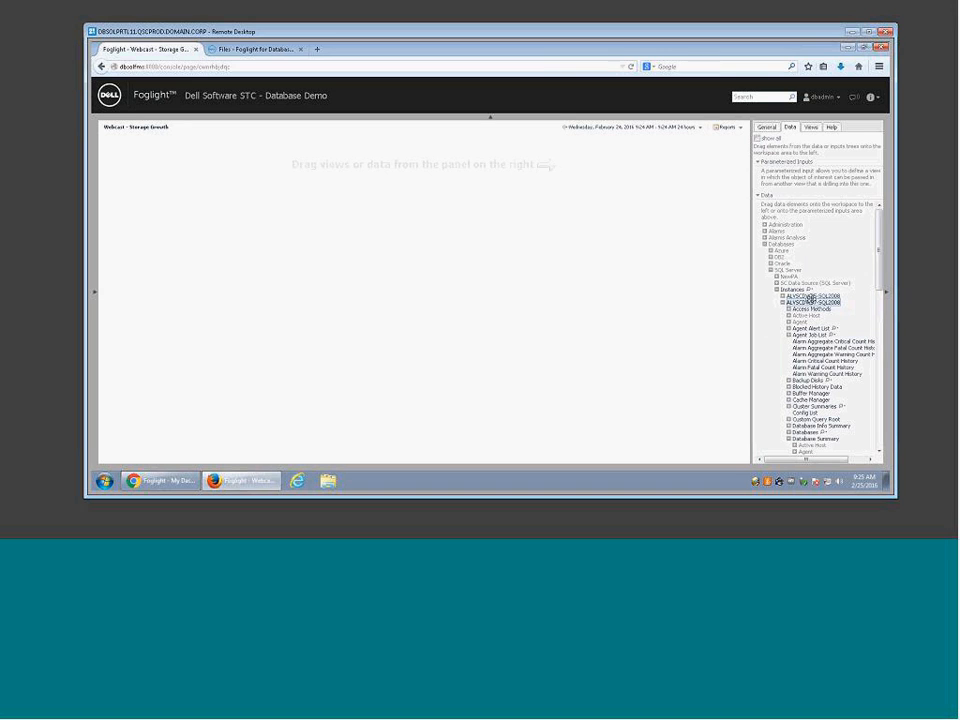
pyautogui.scroll(-2, 825, 290)
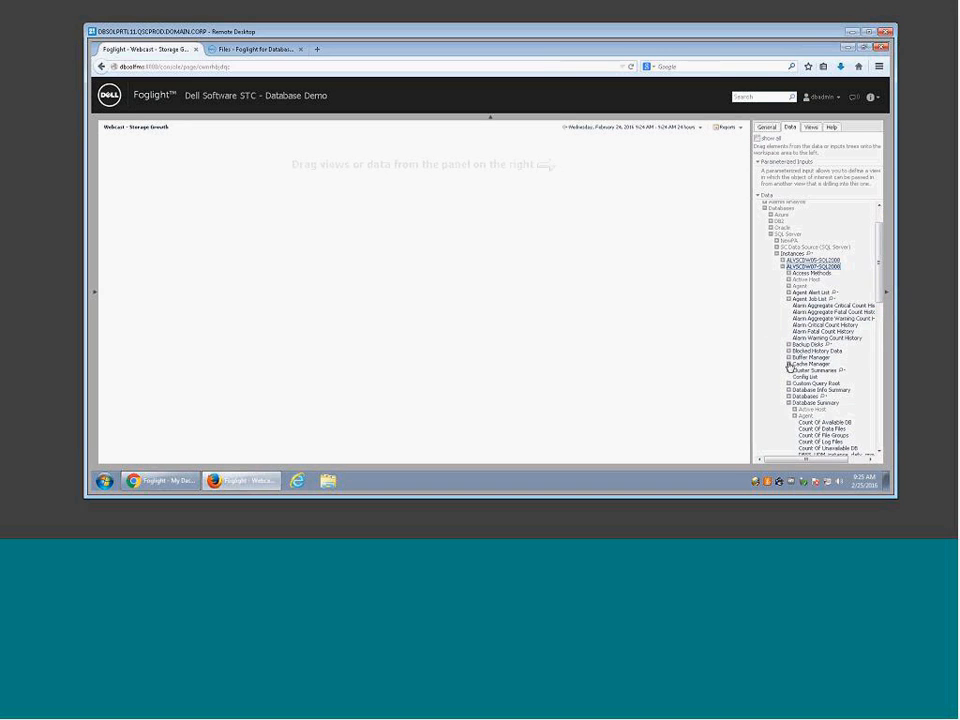
# Step: Add a Buffer Manager Page Life Expectancy metric chart to the dashboard
pyautogui.click(789, 358)
pyautogui.scroll(-5, 846, 353)
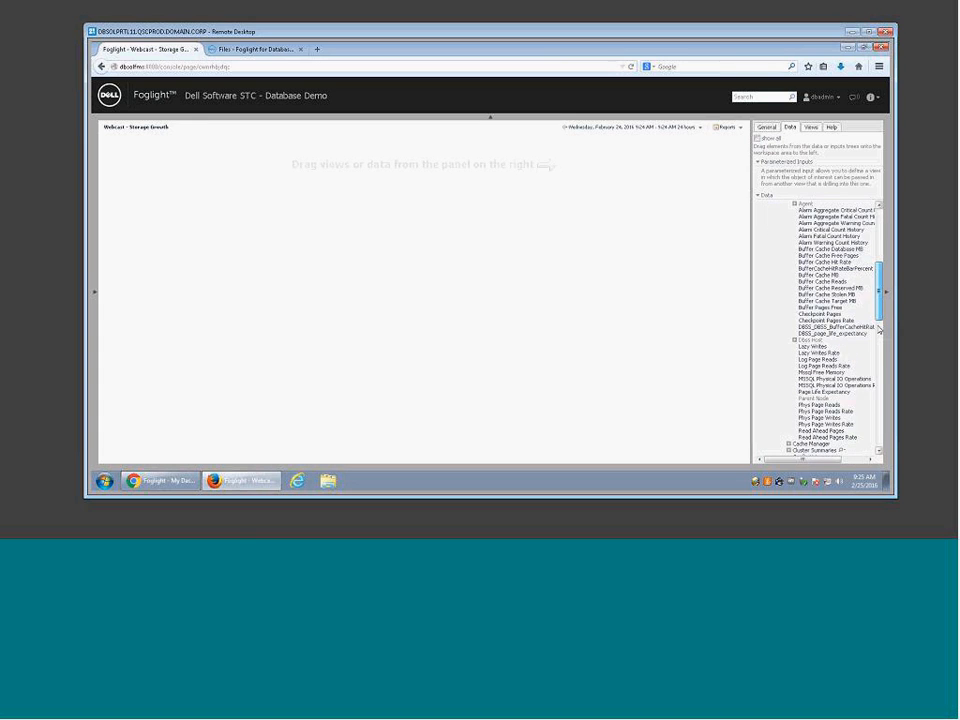
pyautogui.moveTo(824, 315); pyautogui.dragTo(365, 209)
pyautogui.click(378, 212)
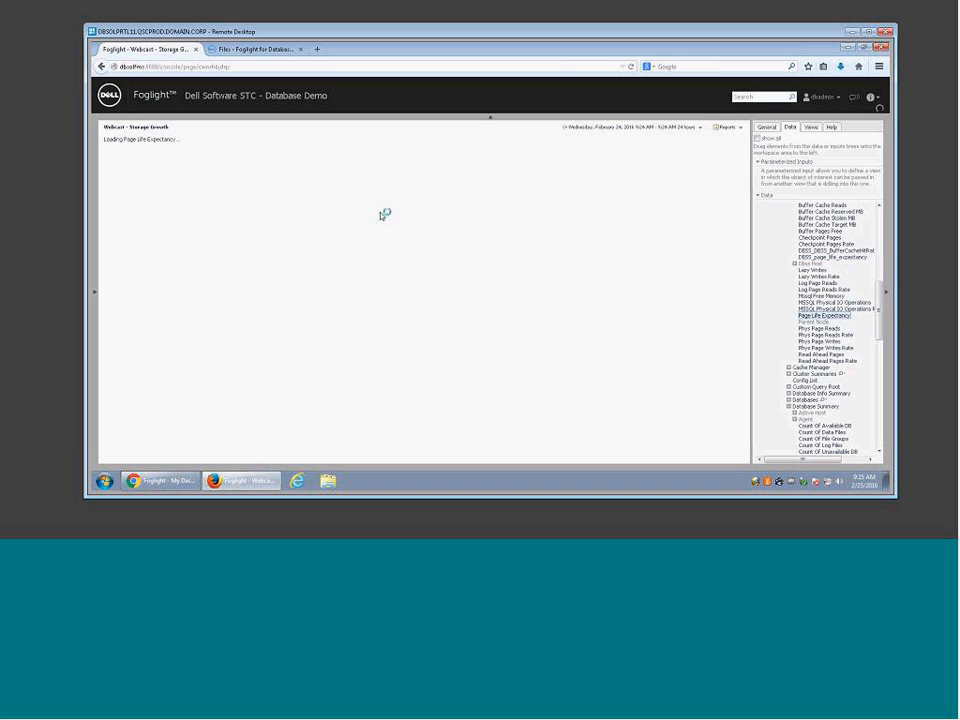
pyautogui.click(324, 184)
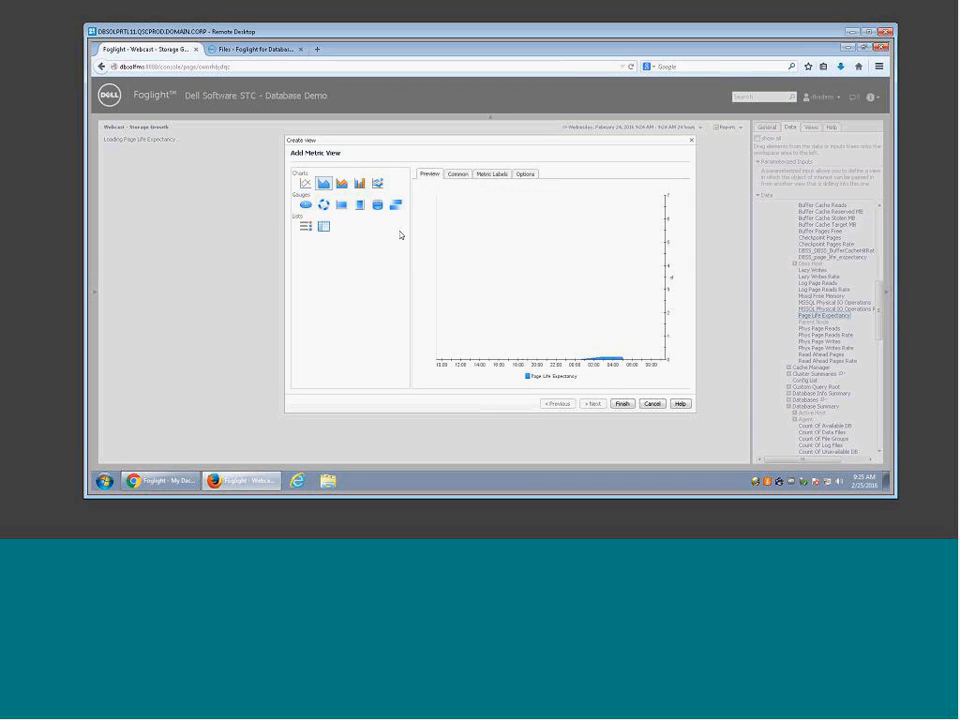
pyautogui.click(621, 404)
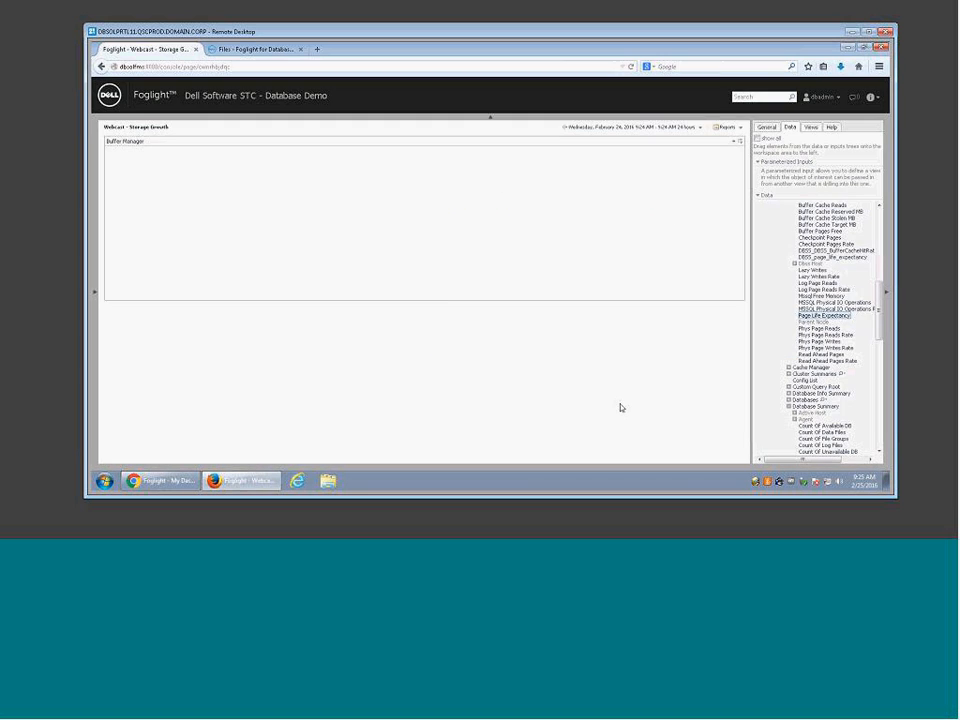
pyautogui.scroll(-5, 866, 333)
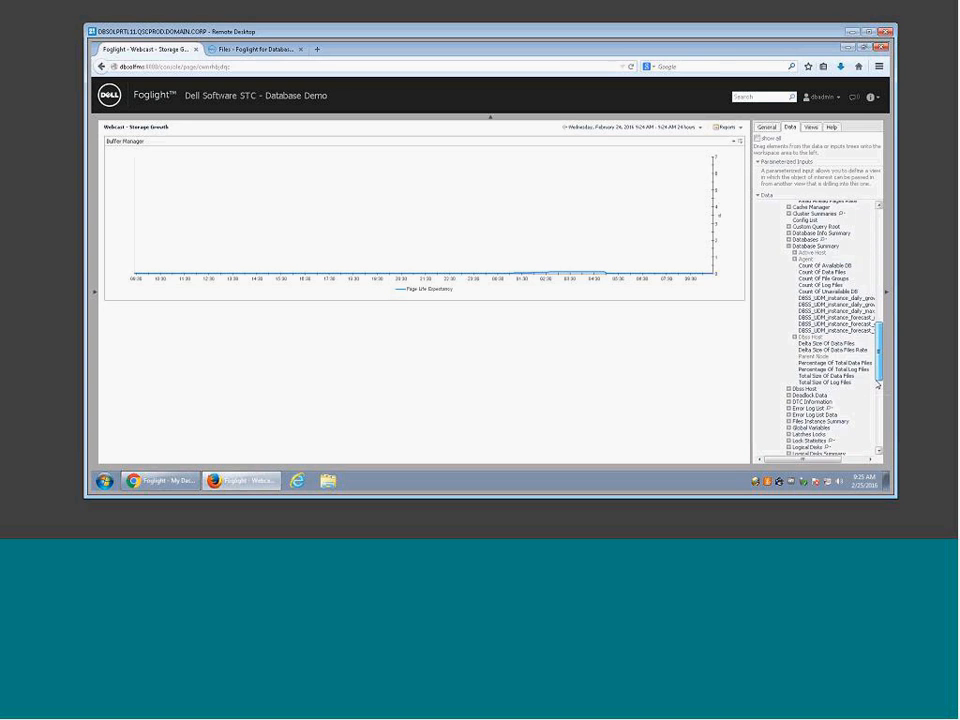
# Step: Add a second Page Life Expectancy chart from ALVSCDW08-SQLPROD1's Buffer Manager metrics below the first
pyautogui.scroll(-5, 870, 400)
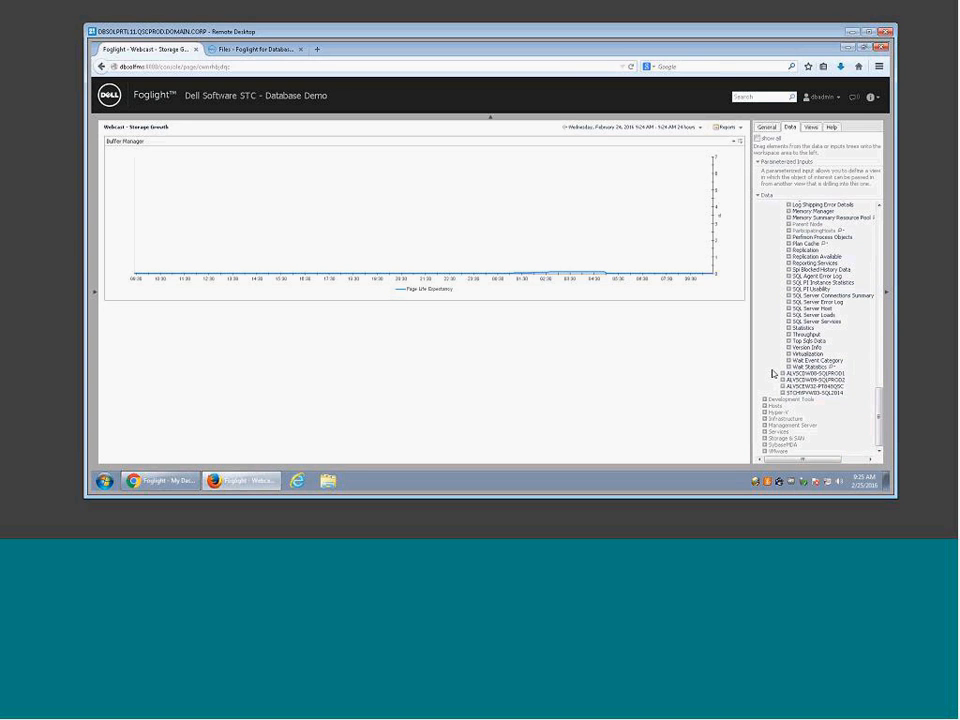
pyautogui.click(785, 374)
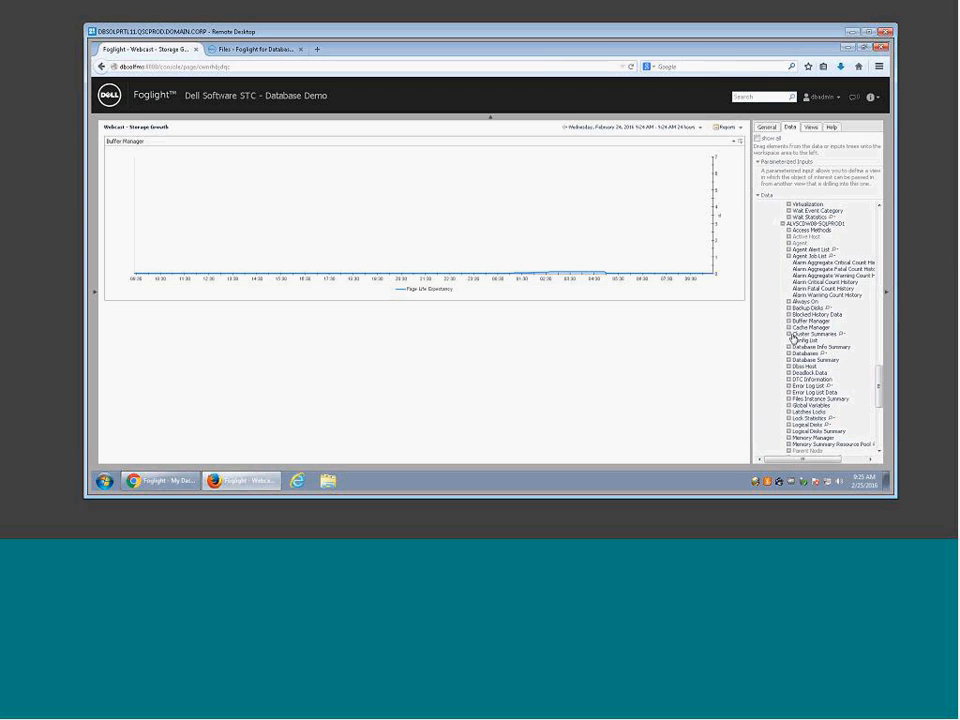
pyautogui.click(789, 320)
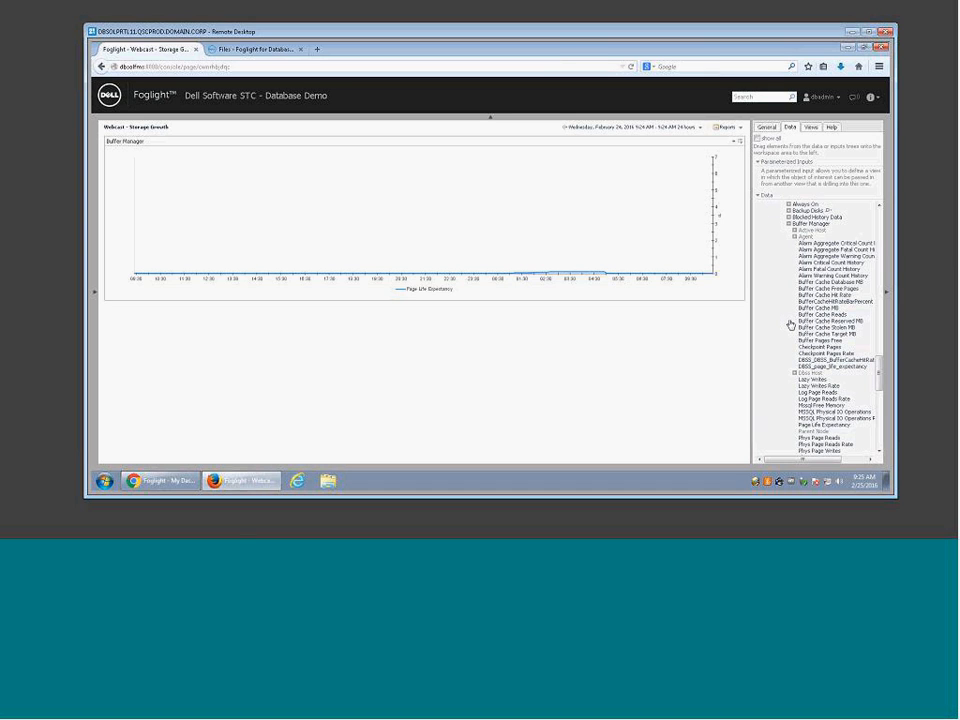
pyautogui.scroll(-2, 820, 400)
pyautogui.moveTo(826, 348); pyautogui.dragTo(542, 342)
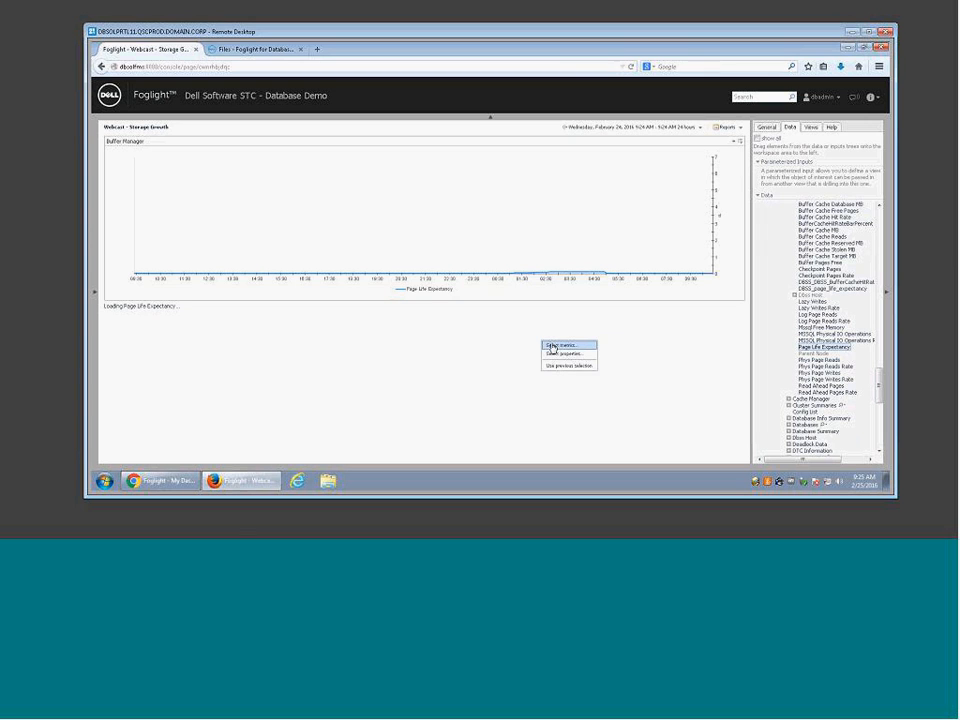
pyautogui.click(556, 346)
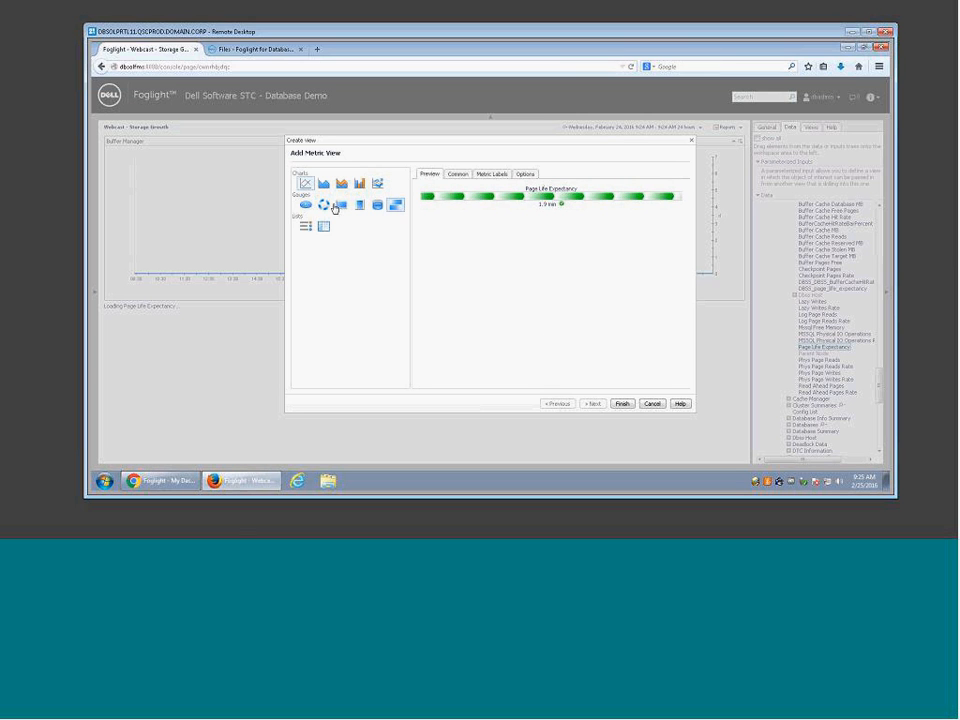
pyautogui.click(622, 403)
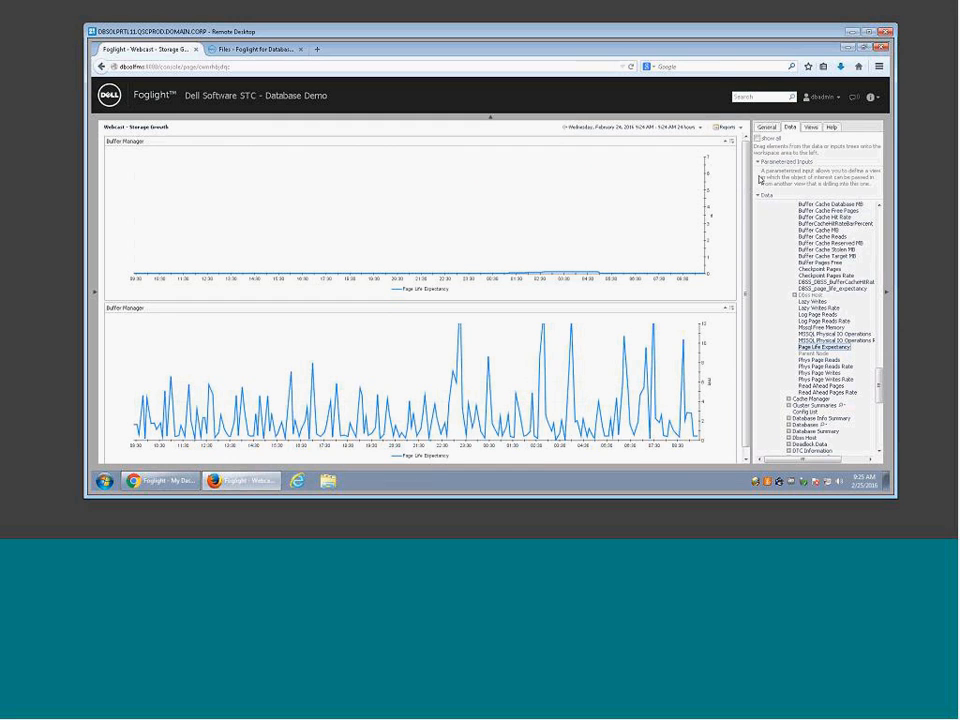
# Step: Set the dashboard to 2 columns and move the lower chart into the right column
pyautogui.click(769, 129)
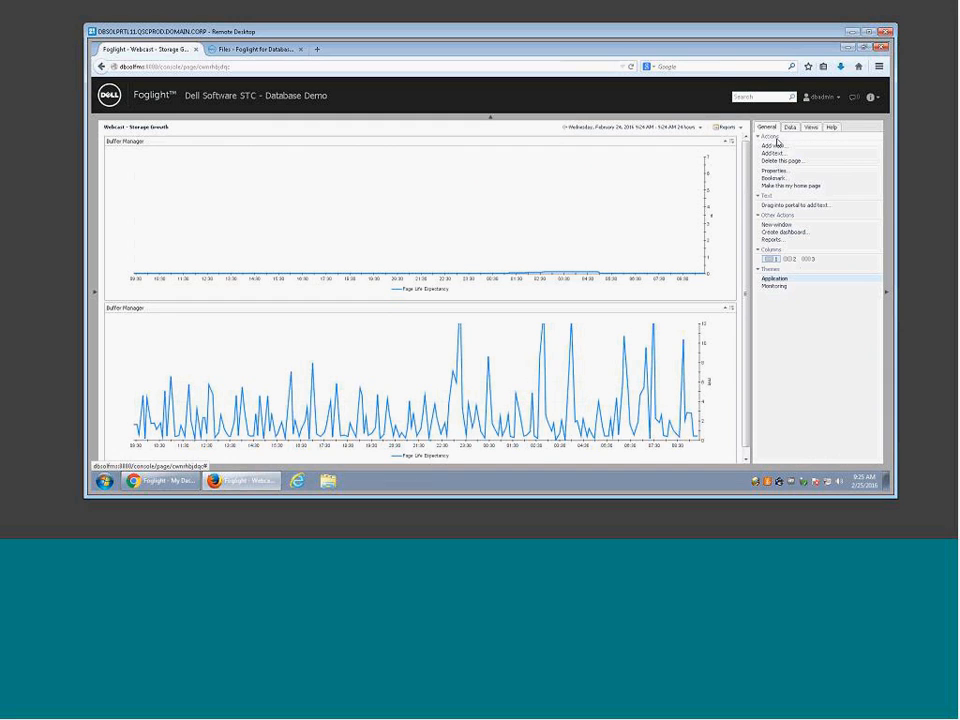
pyautogui.click(790, 260)
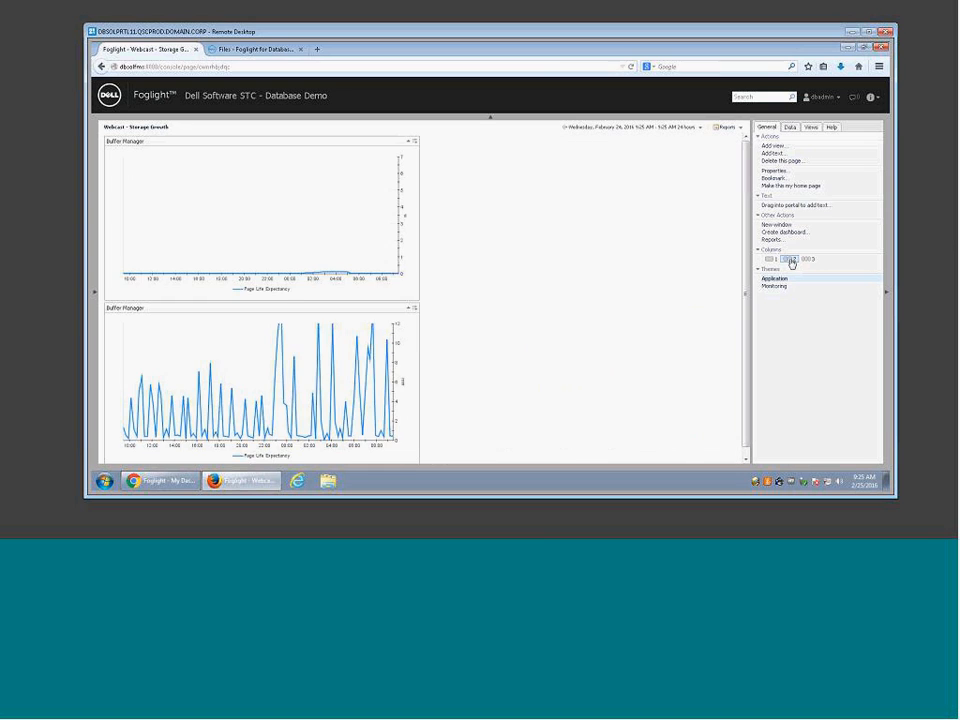
pyautogui.moveTo(352, 311); pyautogui.dragTo(696, 148)
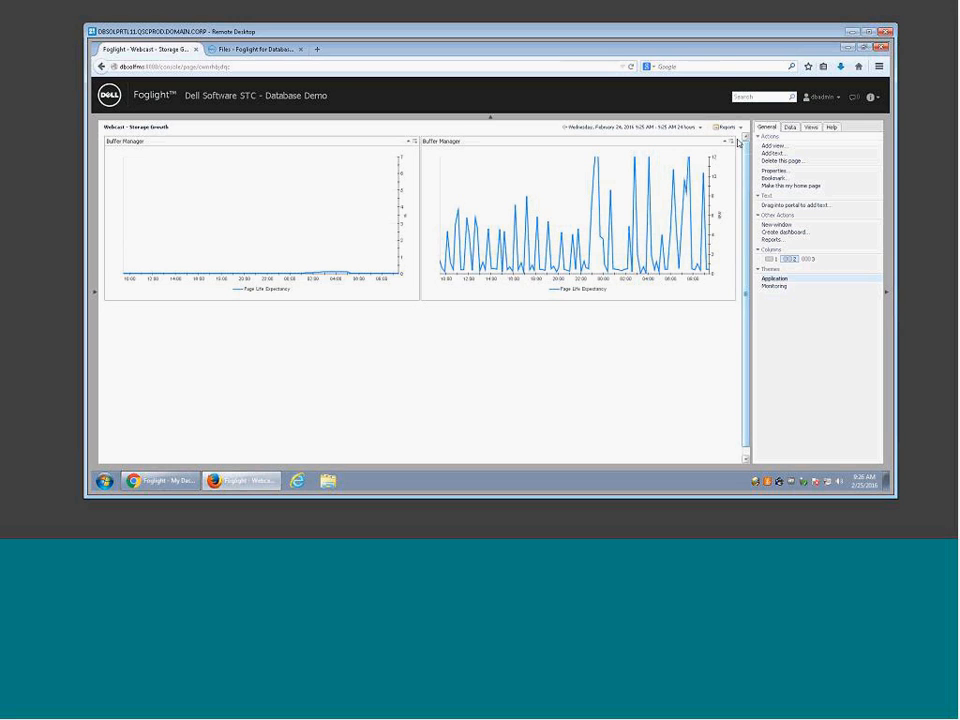
# Step: Remove both Page Life Expectancy charts, confirming each removal with OK
pyautogui.click(731, 143)
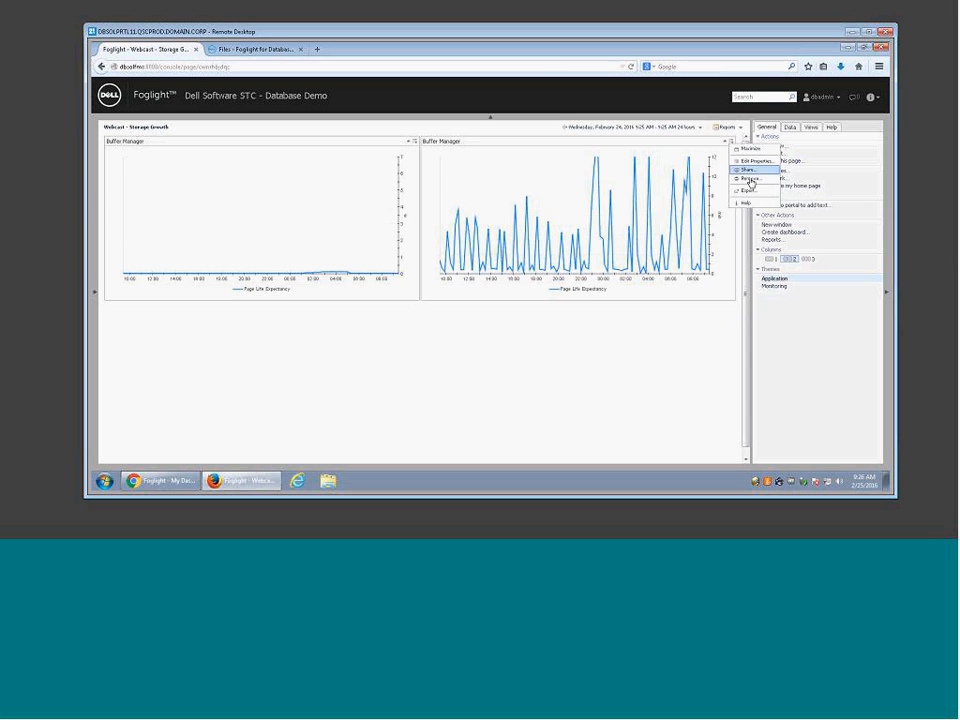
pyautogui.click(744, 184)
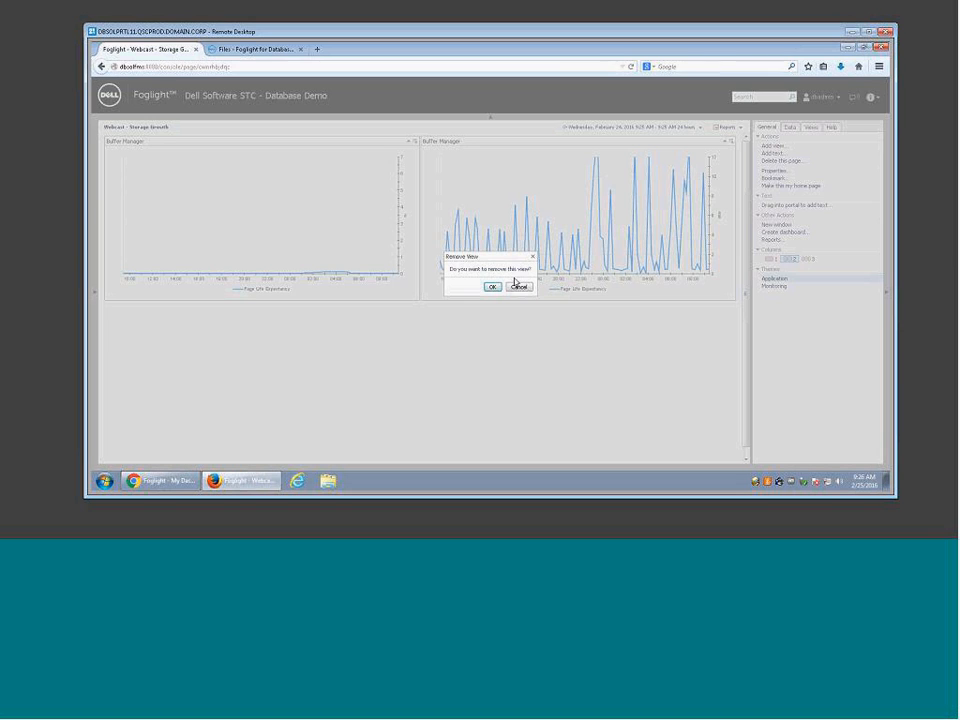
pyautogui.click(492, 286)
pyautogui.click(419, 142)
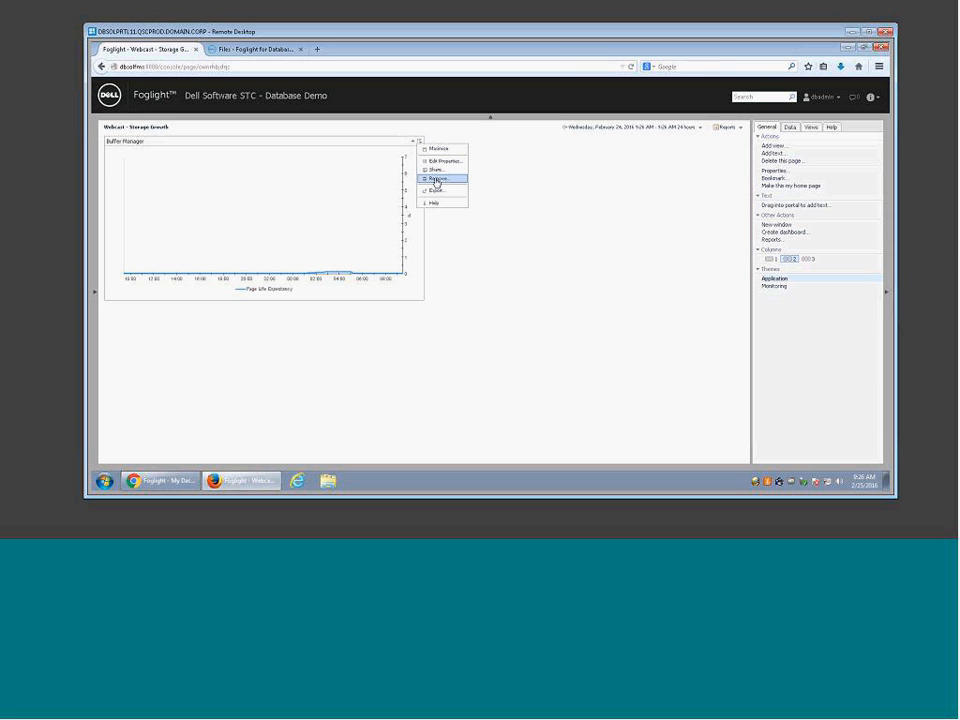
pyautogui.click(436, 180)
pyautogui.click(491, 285)
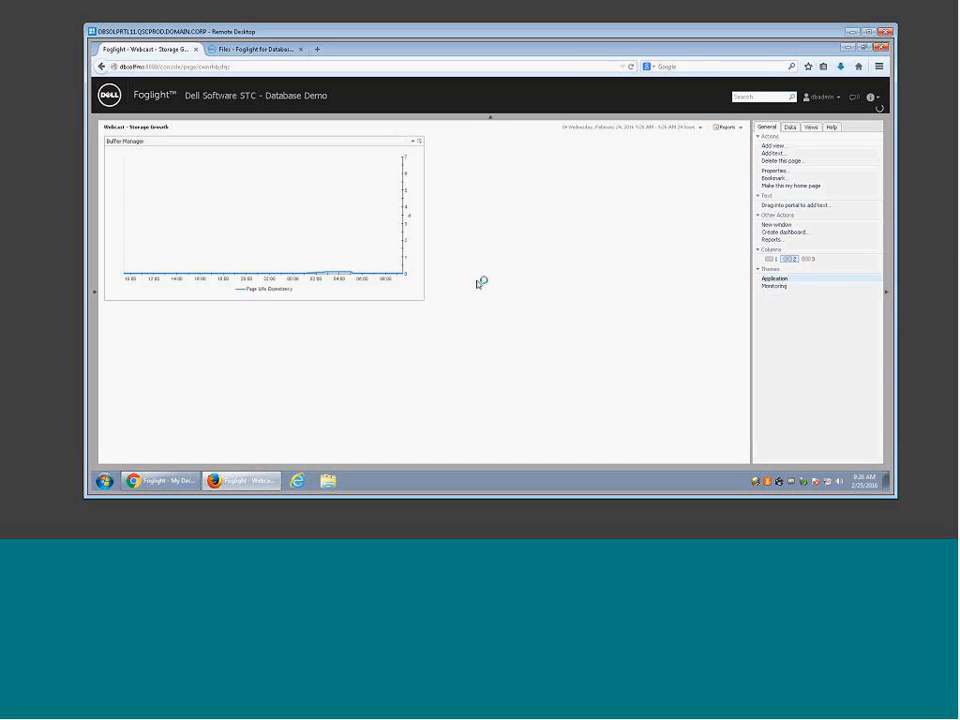
# Step: Drop the SQL Server Instances node from the Data tree onto the empty dashboard
pyautogui.click(790, 128)
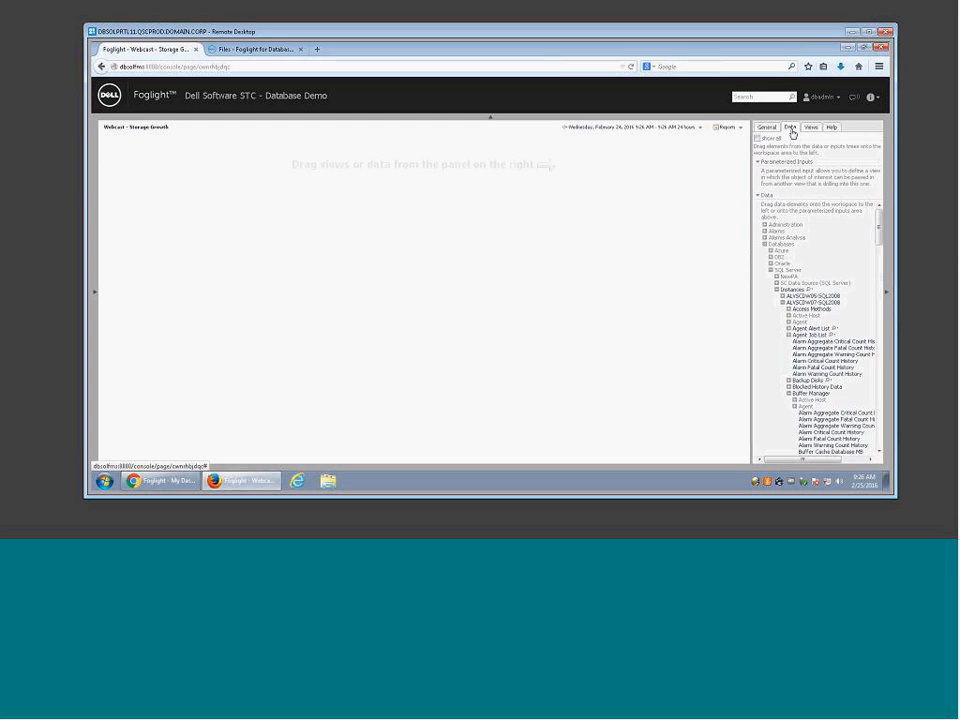
pyautogui.click(777, 290)
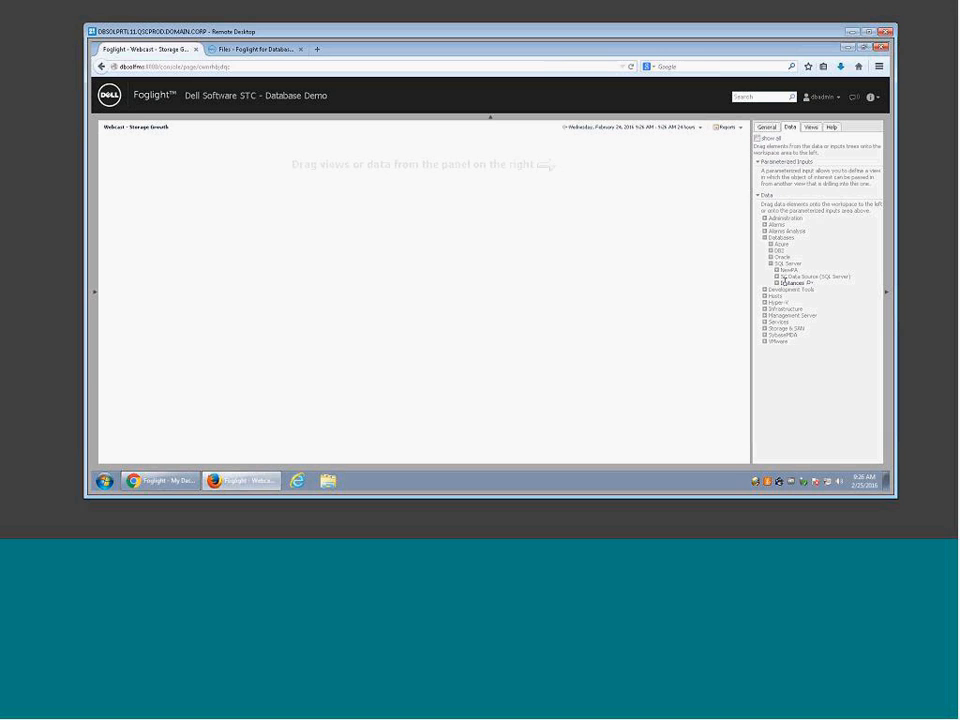
pyautogui.click(776, 283)
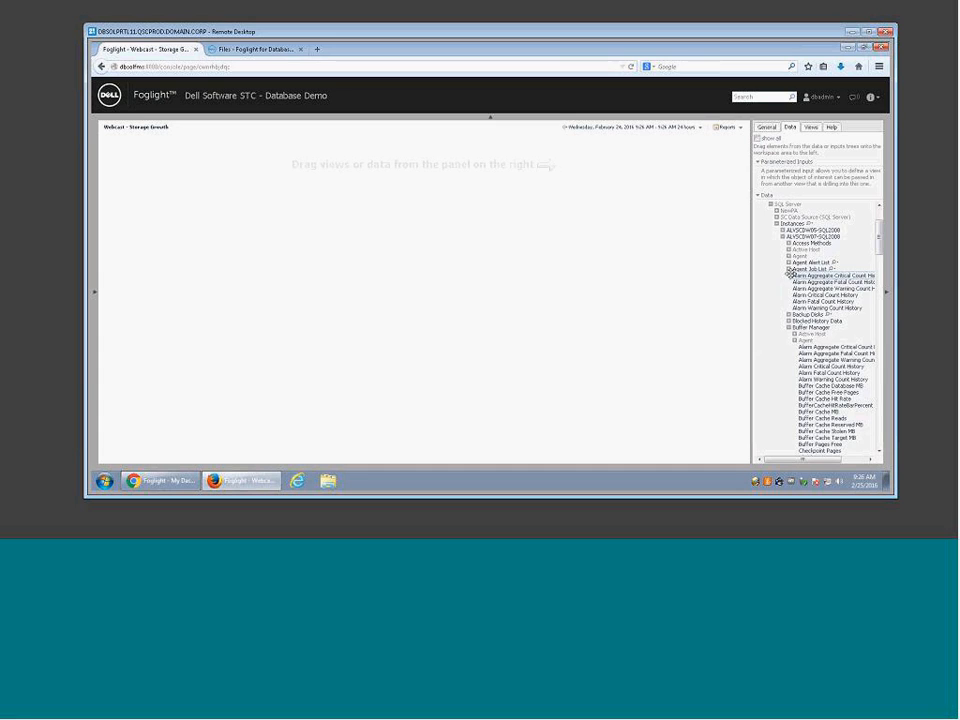
pyautogui.scroll(2, 785, 300)
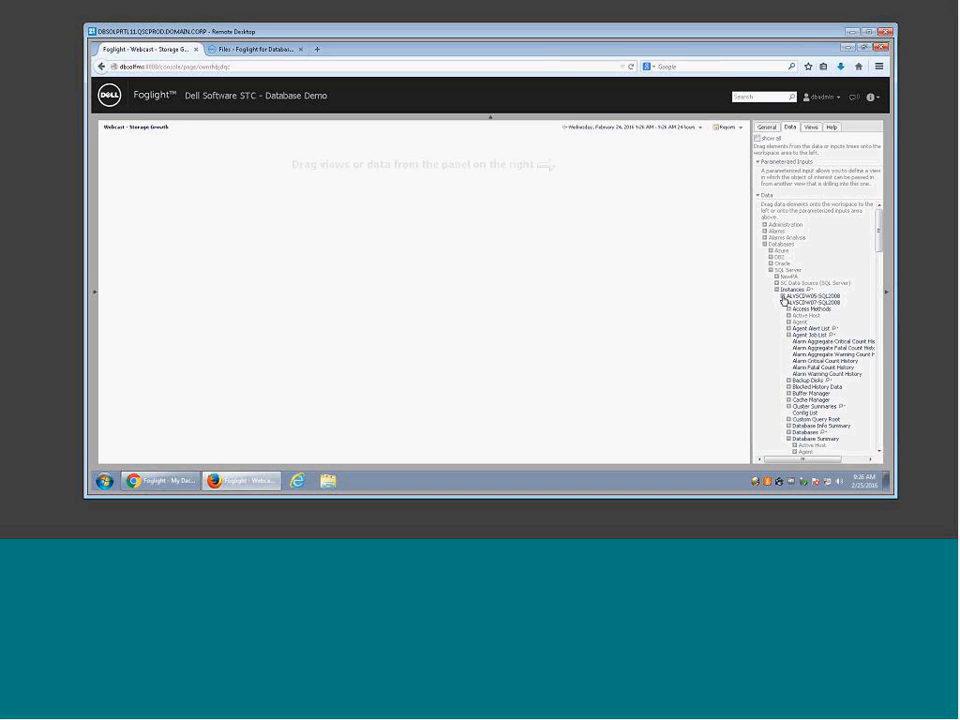
pyautogui.scroll(-3, 785, 300)
pyautogui.click(796, 223)
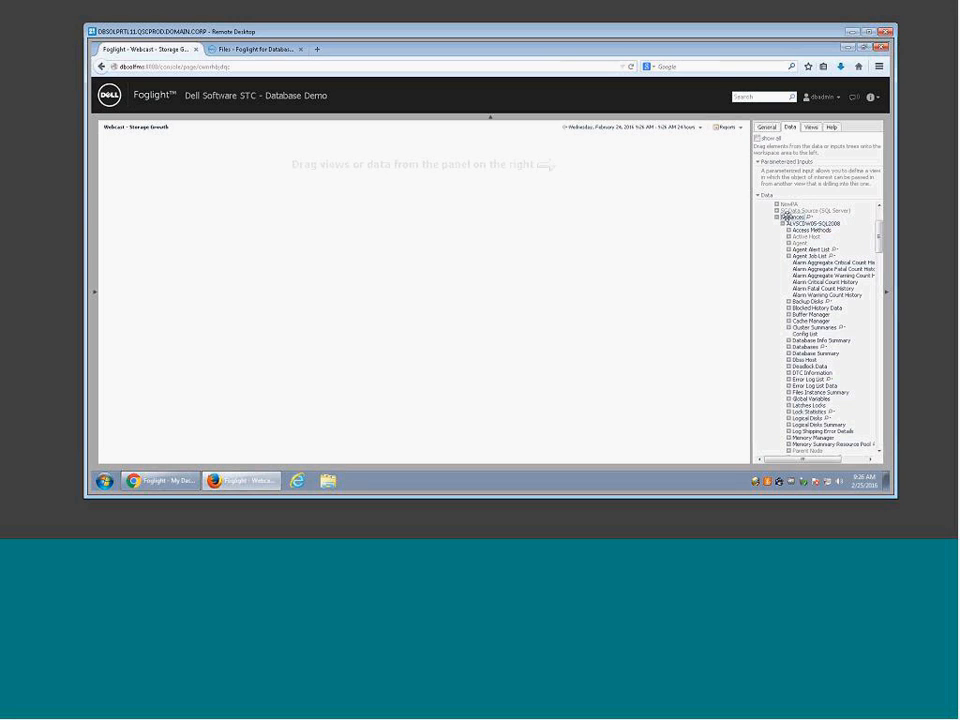
pyautogui.moveTo(786, 216); pyautogui.dragTo(331, 165)
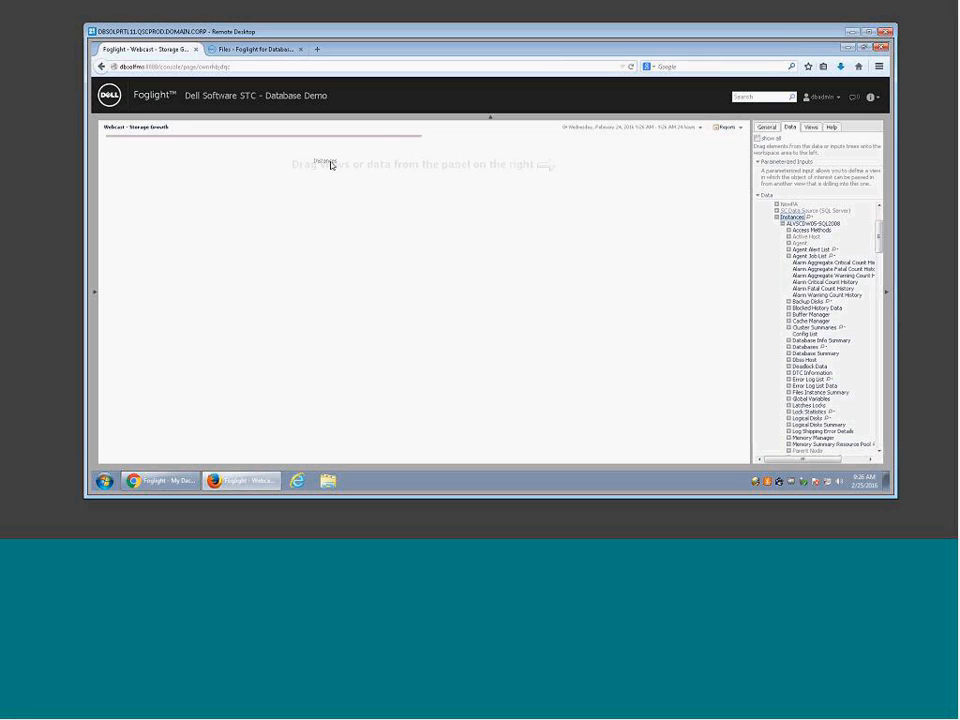
pyautogui.moveTo(331, 165); pyautogui.dragTo(332, 165)
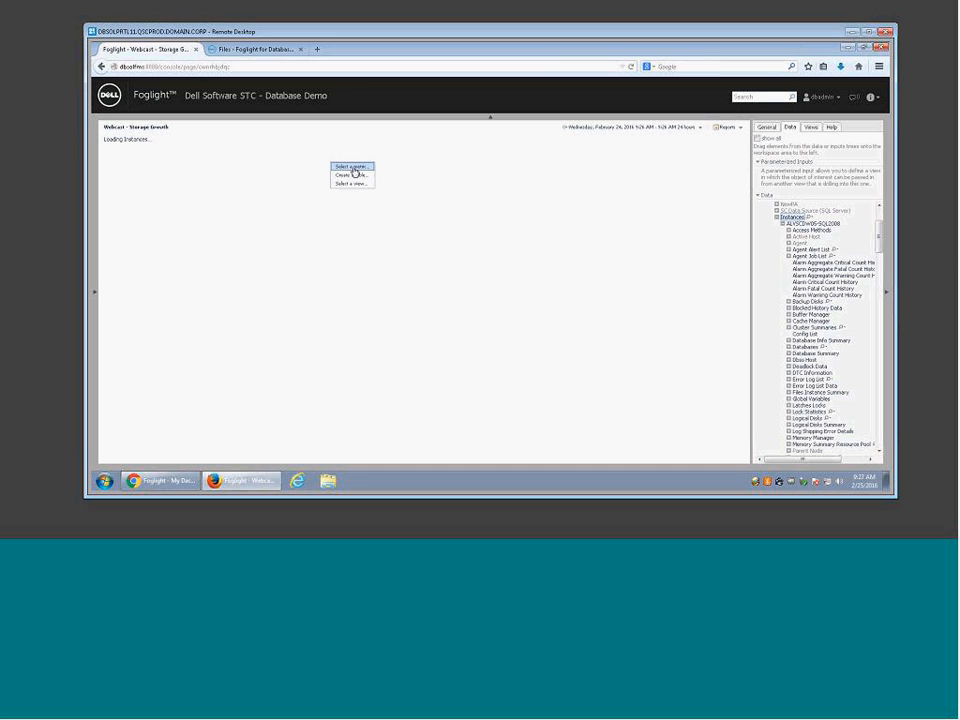
# Step: Build a metric view plotting Database Summary's Total Size Of Data Files as a line chart
pyautogui.click(352, 167)
pyautogui.moveTo(403, 186); pyautogui.dragTo(400, 212)
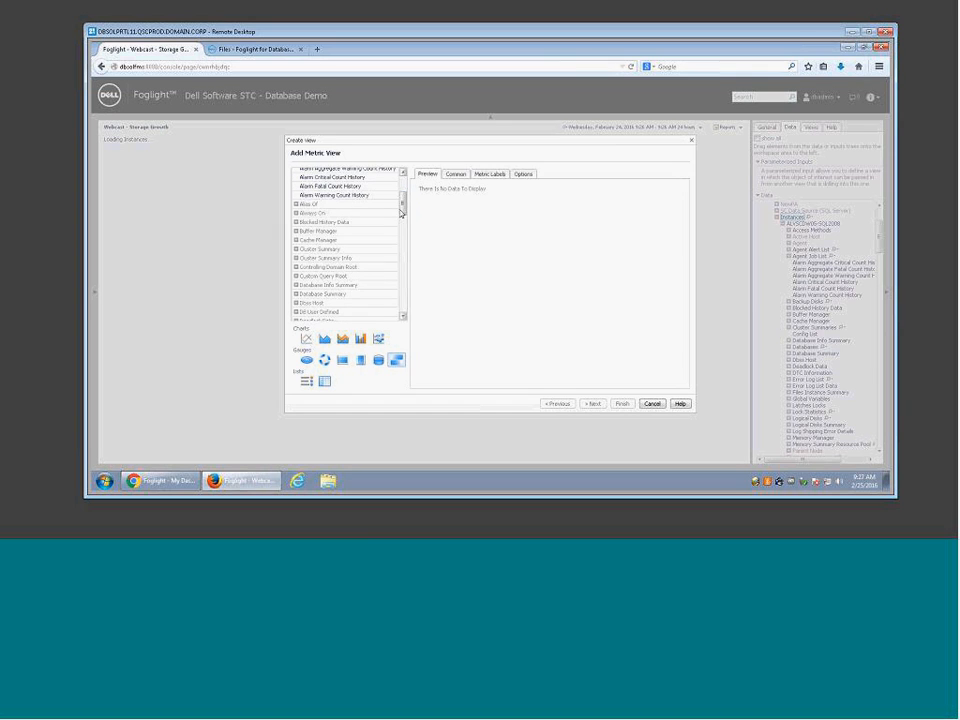
pyautogui.click(297, 295)
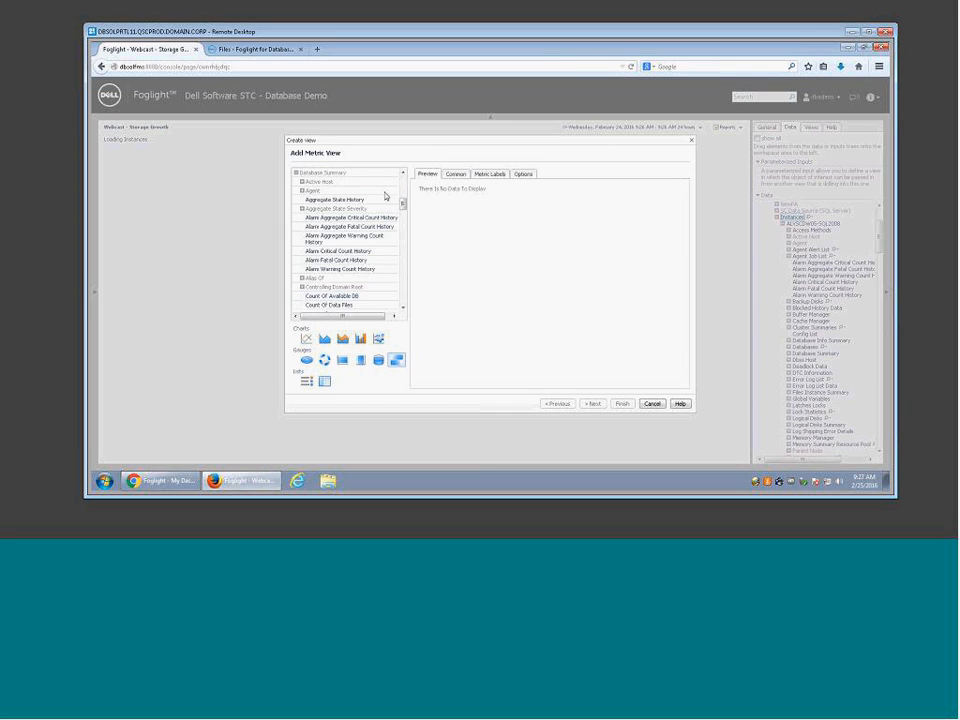
pyautogui.moveTo(403, 203); pyautogui.dragTo(404, 252)
pyautogui.click(343, 288)
pyautogui.click(307, 340)
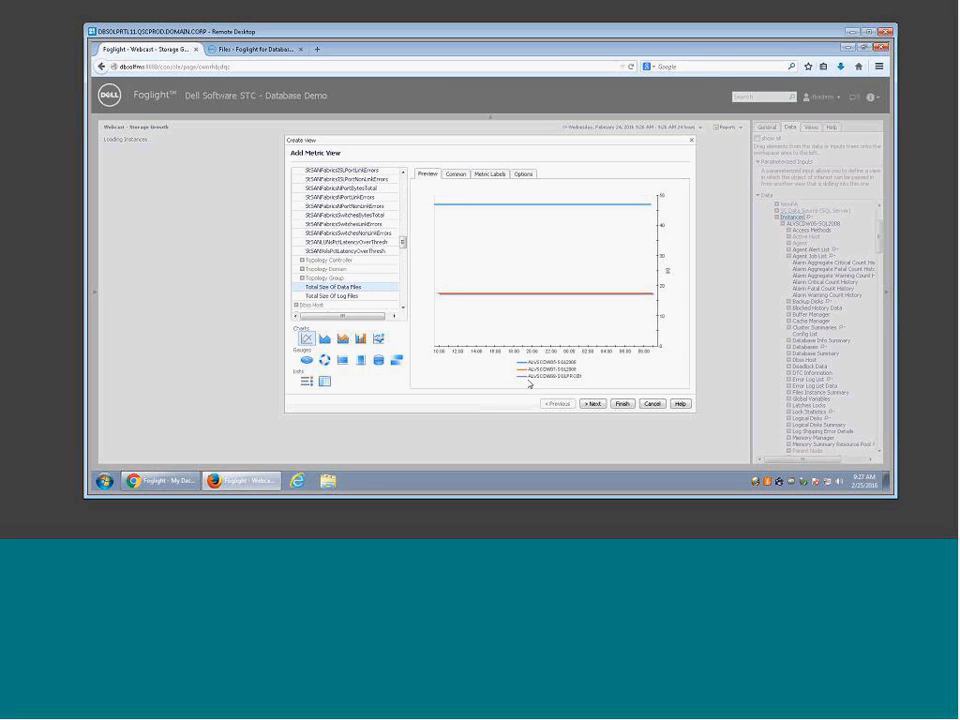
pyautogui.moveTo(529, 383)
pyautogui.click(594, 405)
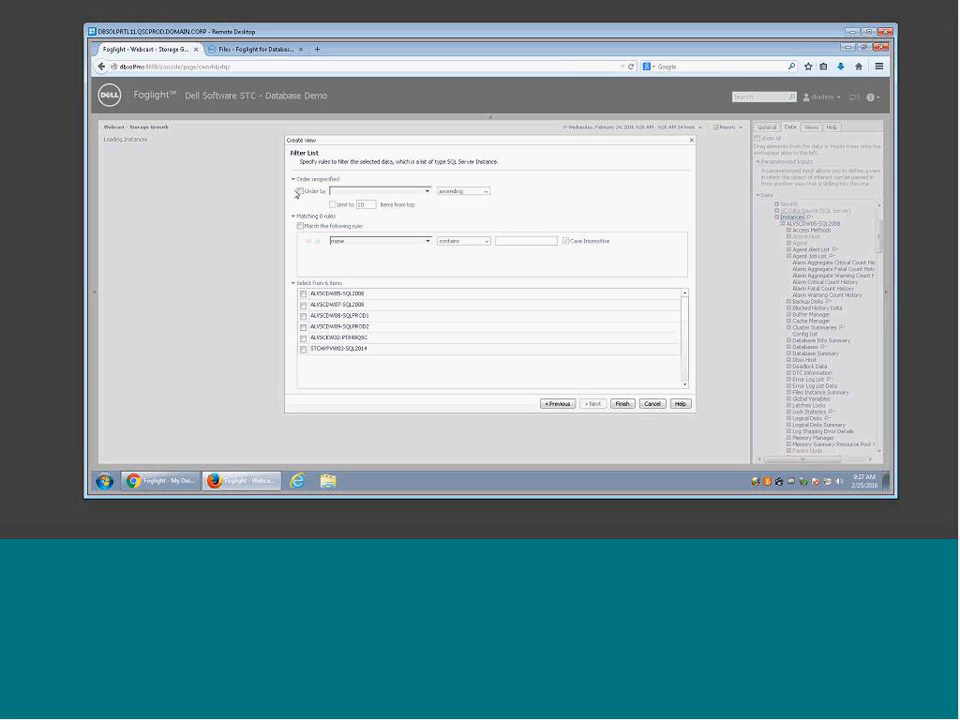
# Step: Order the instance list by Total Size Of Data Files, descending
pyautogui.click(300, 190)
pyautogui.click(427, 190)
pyautogui.scroll(-5, 427, 230)
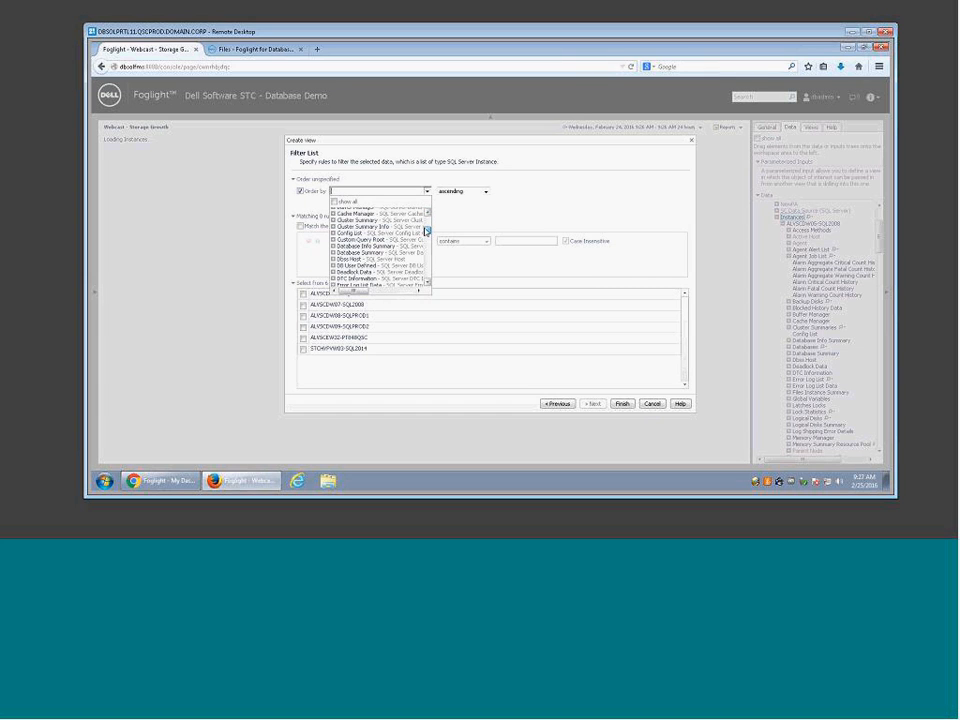
pyautogui.click(334, 254)
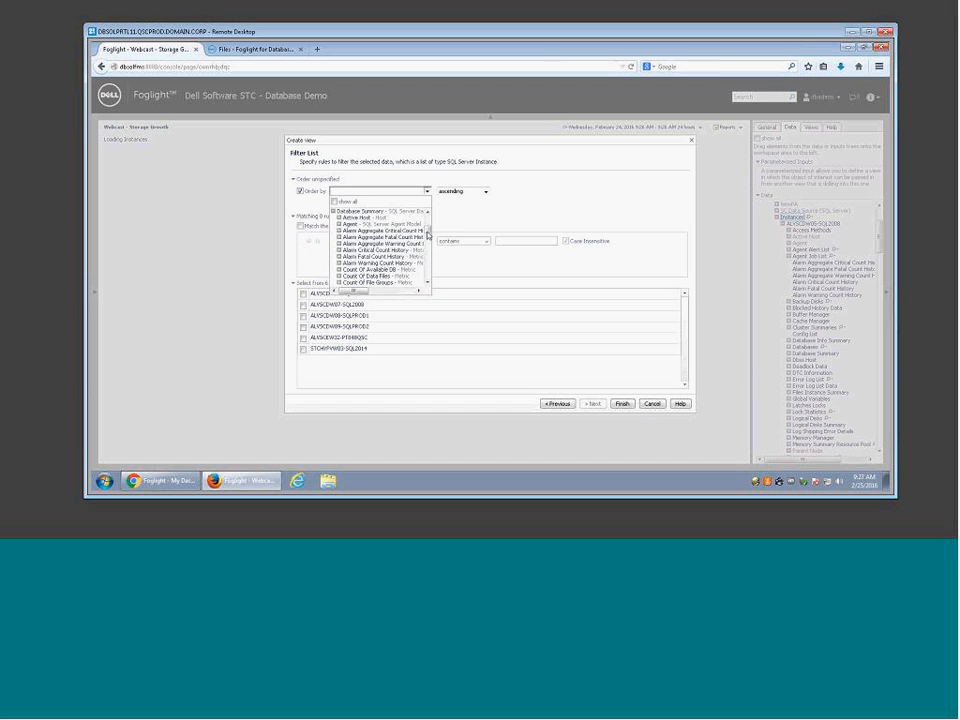
pyautogui.moveTo(427, 232); pyautogui.dragTo(428, 251)
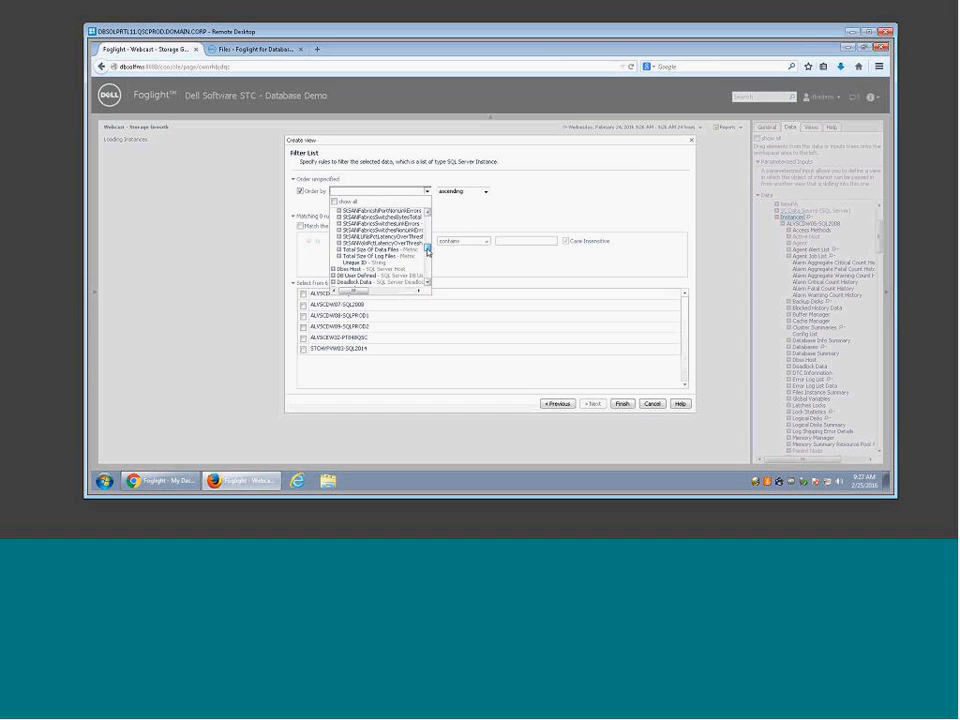
pyautogui.click(370, 256)
pyautogui.click(486, 191)
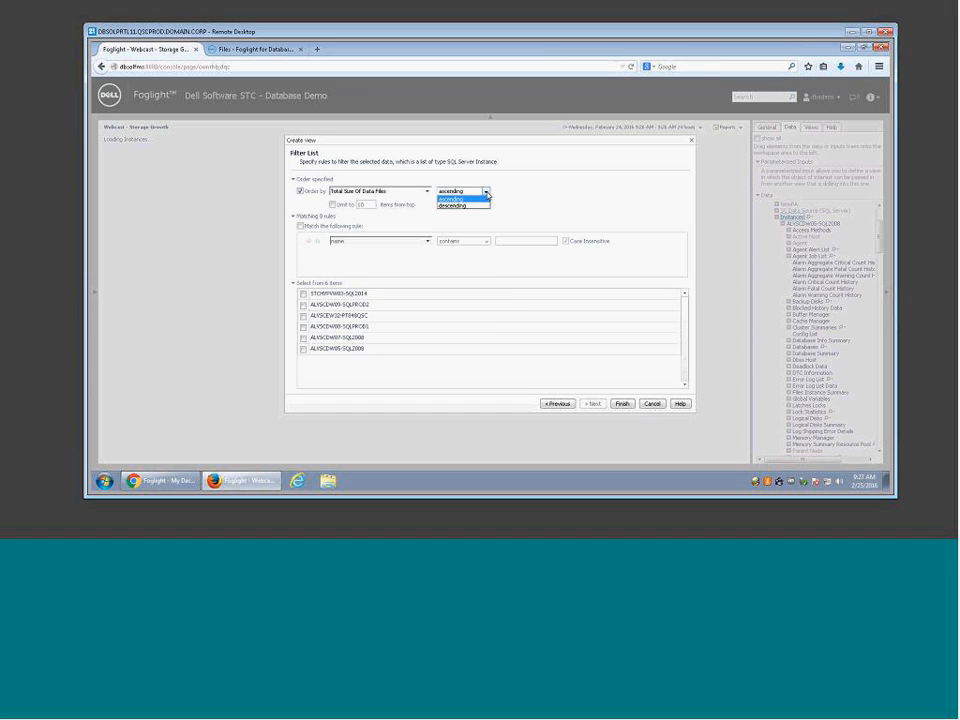
pyautogui.click(462, 206)
# Step: Limit the list to 5 items, then switch ordering back off
pyautogui.click(332, 204)
pyautogui.doubleClick(362, 204)
pyautogui.write('5')
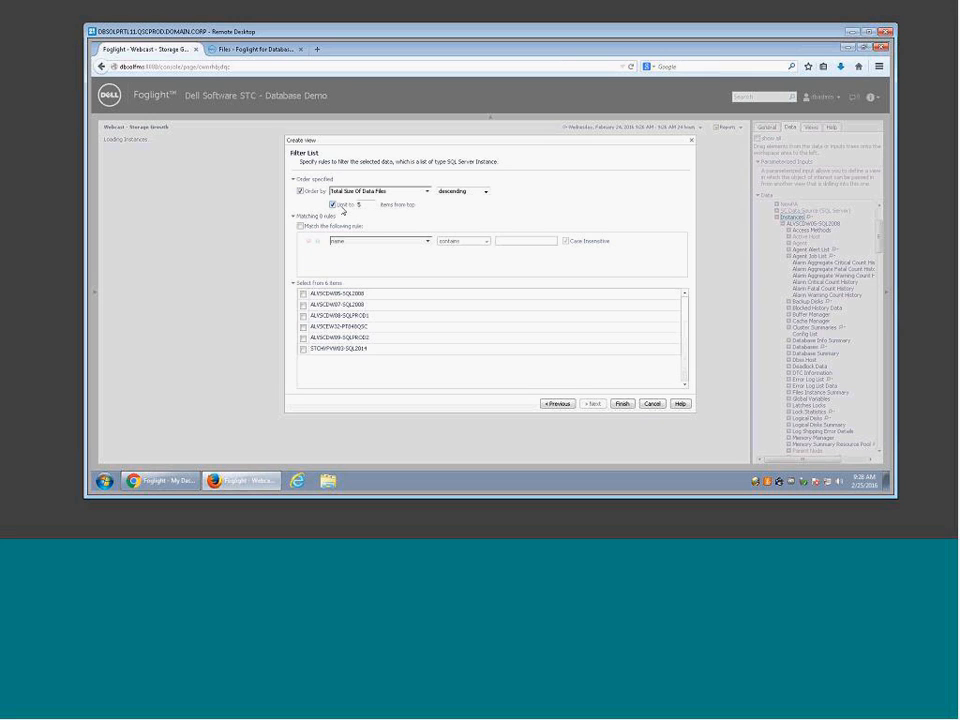
pyautogui.click(300, 190)
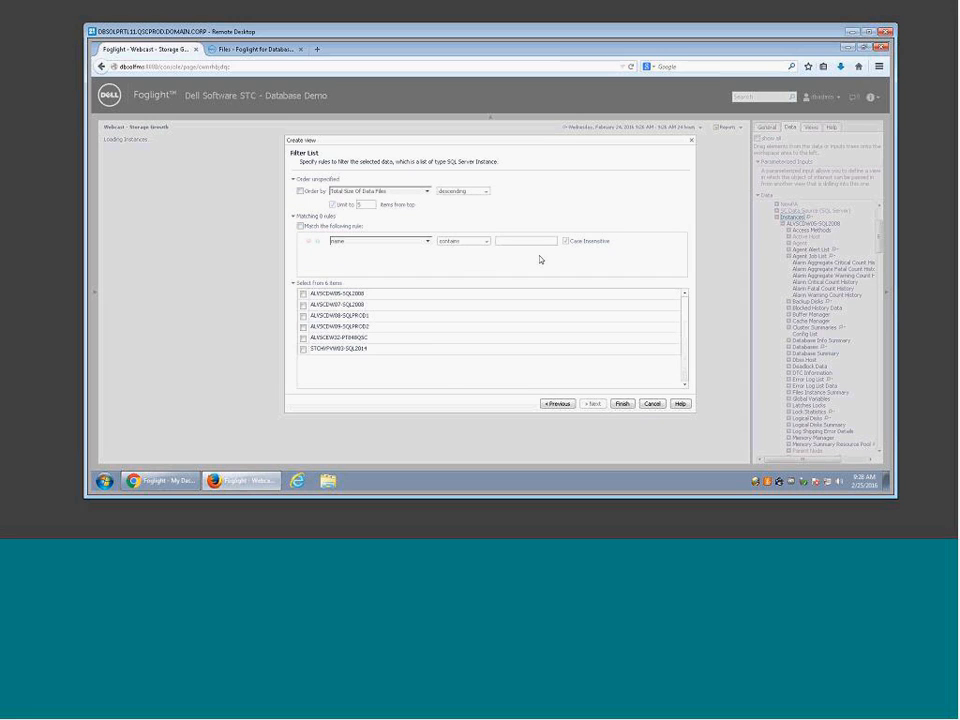
# Step: Enable a matching rule for the instances, then clear the trial value 'share'
pyautogui.click(300, 227)
pyautogui.click(427, 241)
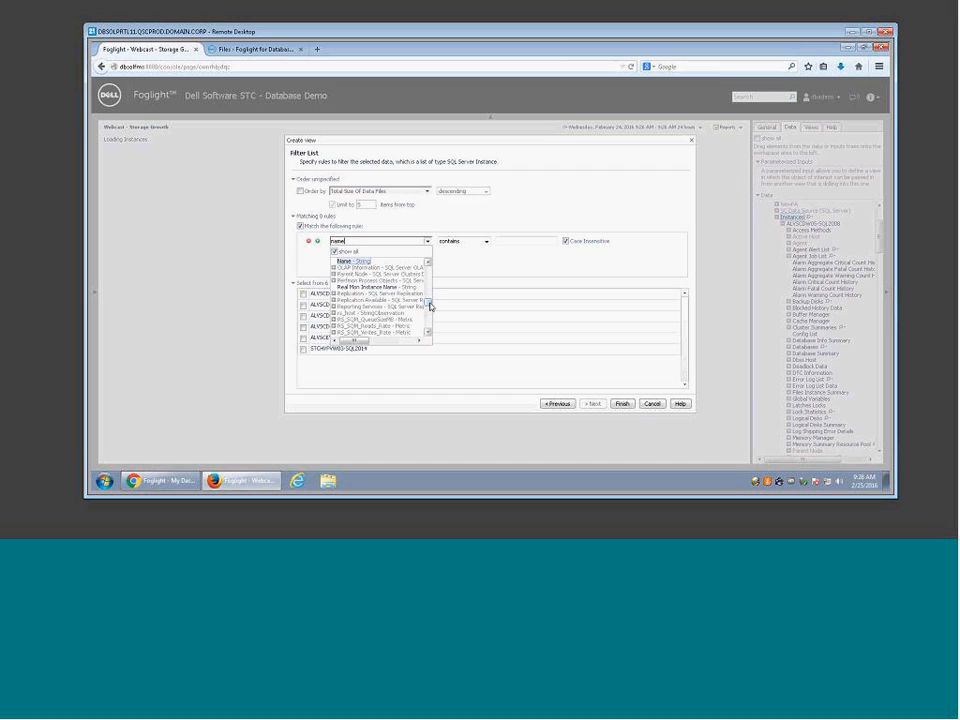
pyautogui.click(501, 251)
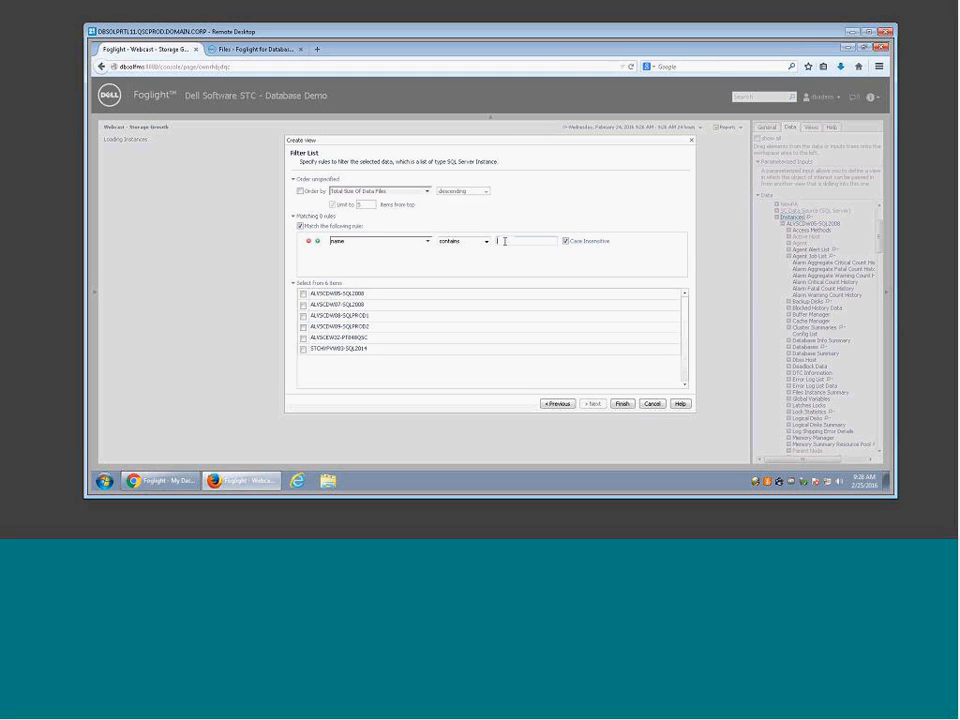
pyautogui.write('share')
pyautogui.moveTo(521, 245); pyautogui.dragTo(469, 238)
pyautogui.press('BackSpace')
# Step: Find Database Summary > Total Size Of Data Files > Period in the rule's field list
pyautogui.click(428, 241)
pyautogui.scroll(-3, 428, 287)
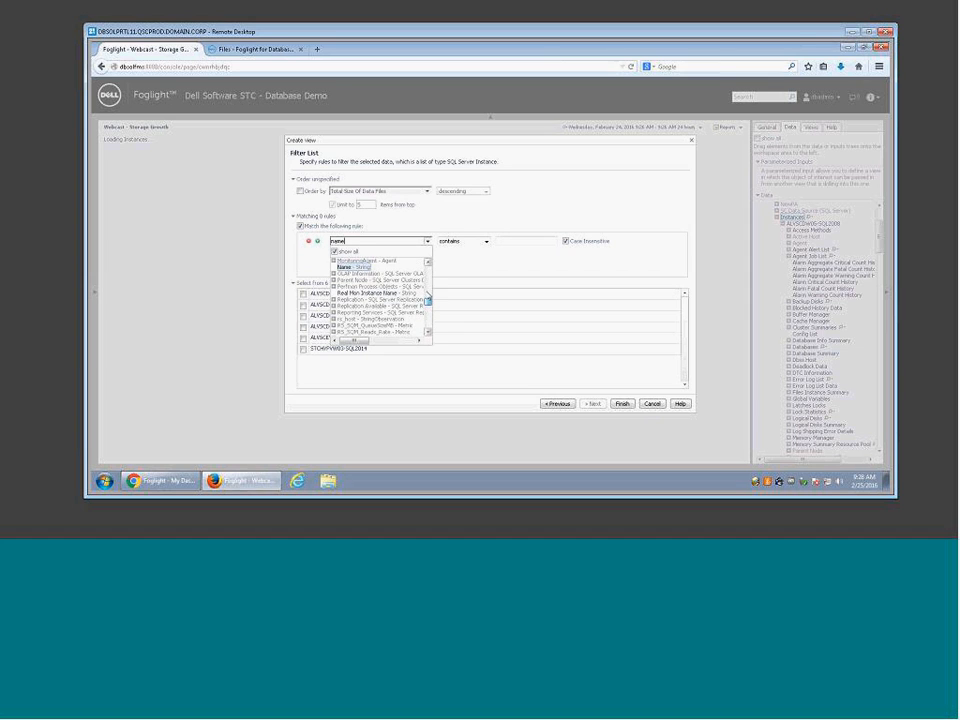
pyautogui.moveTo(428, 287)
pyautogui.mouseDown()
pyautogui.moveTo(428, 278)
pyautogui.moveTo(428, 311)
pyautogui.mouseUp()
pyautogui.click(333, 313)
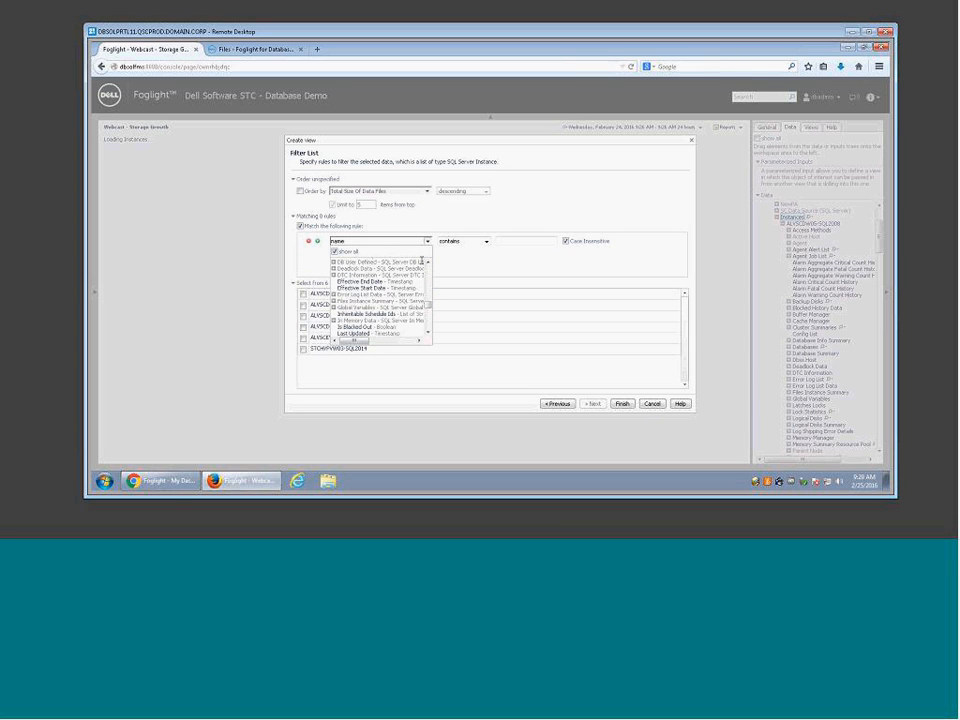
pyautogui.click(428, 262)
pyautogui.click(428, 262)
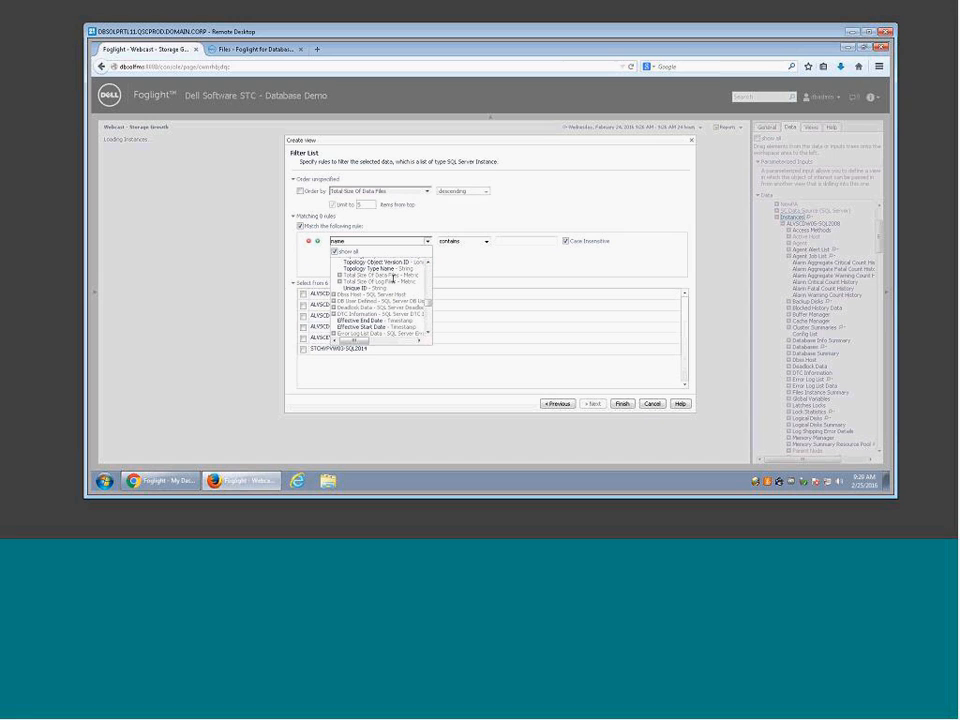
pyautogui.click(340, 276)
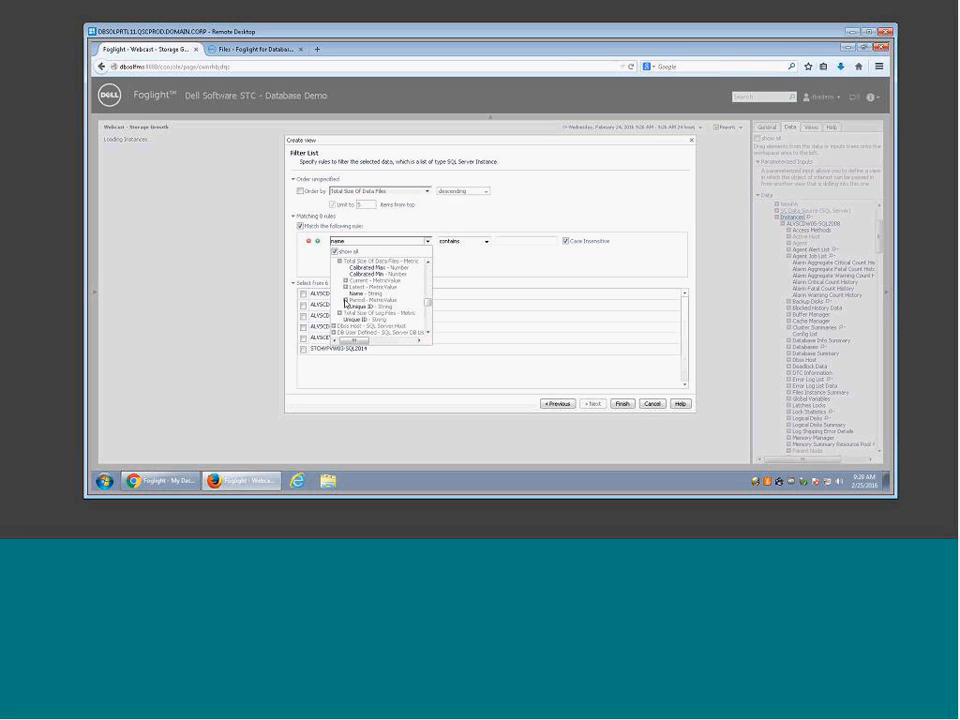
pyautogui.scroll(-1, 350, 305)
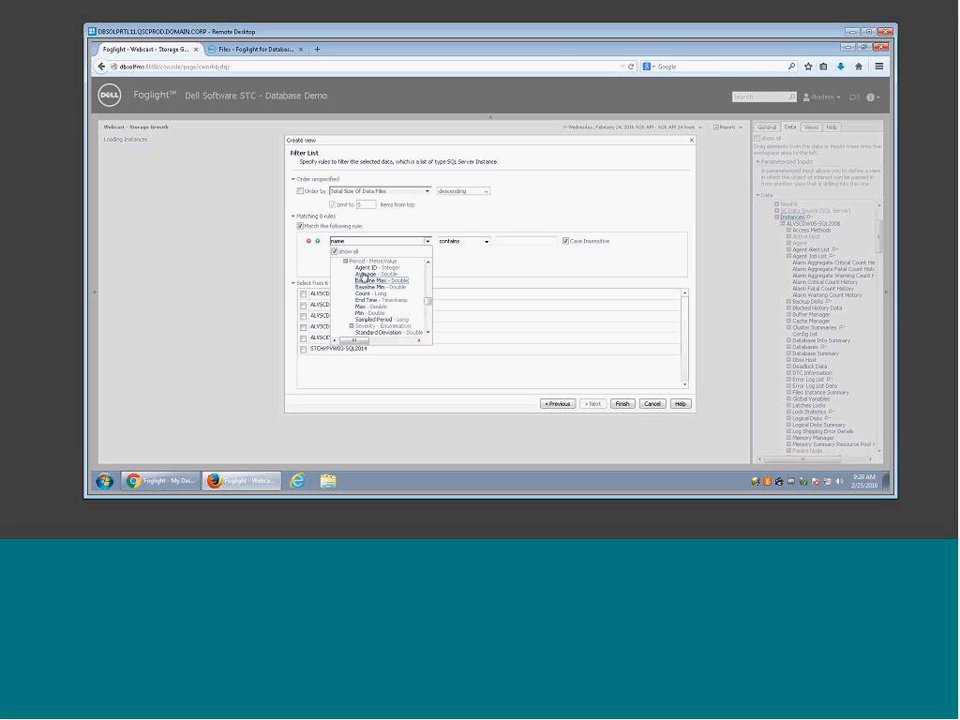
pyautogui.click(364, 279)
# Step: Set the rule to Total Size Of Data Files is greater than 50 GB
pyautogui.click(488, 242)
pyautogui.click(480, 268)
pyautogui.click(520, 242)
pyautogui.write('50')
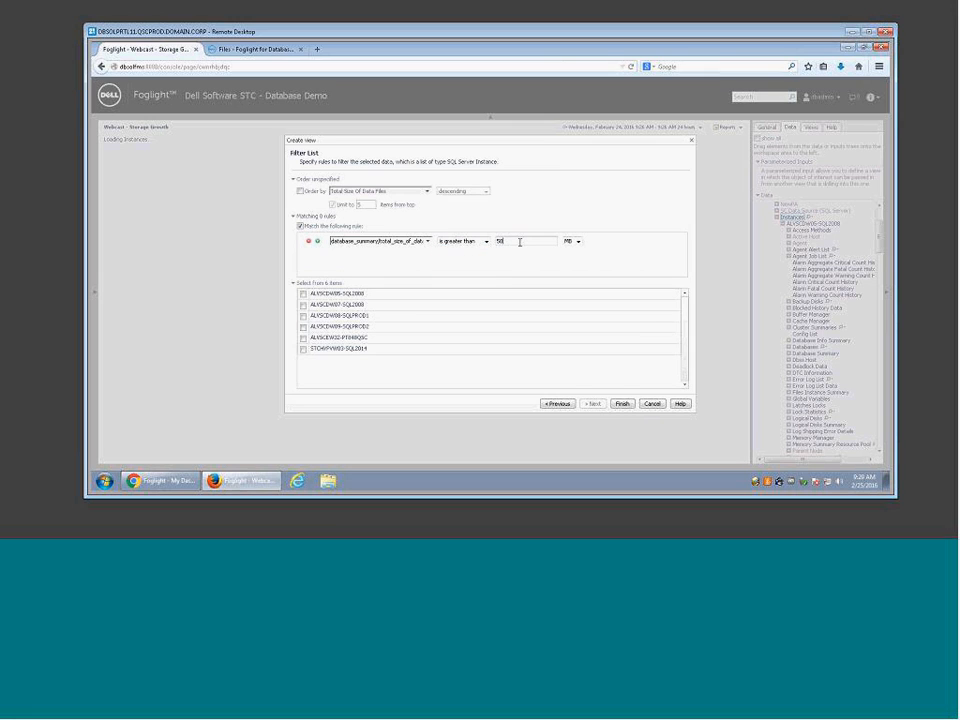
pyautogui.click(577, 241)
pyautogui.click(573, 270)
# Step: Switch off the size rule and tick four instances, including ALYSCDW05-SQL2008 and ALYSCDW08-SQLPROD1
pyautogui.click(300, 226)
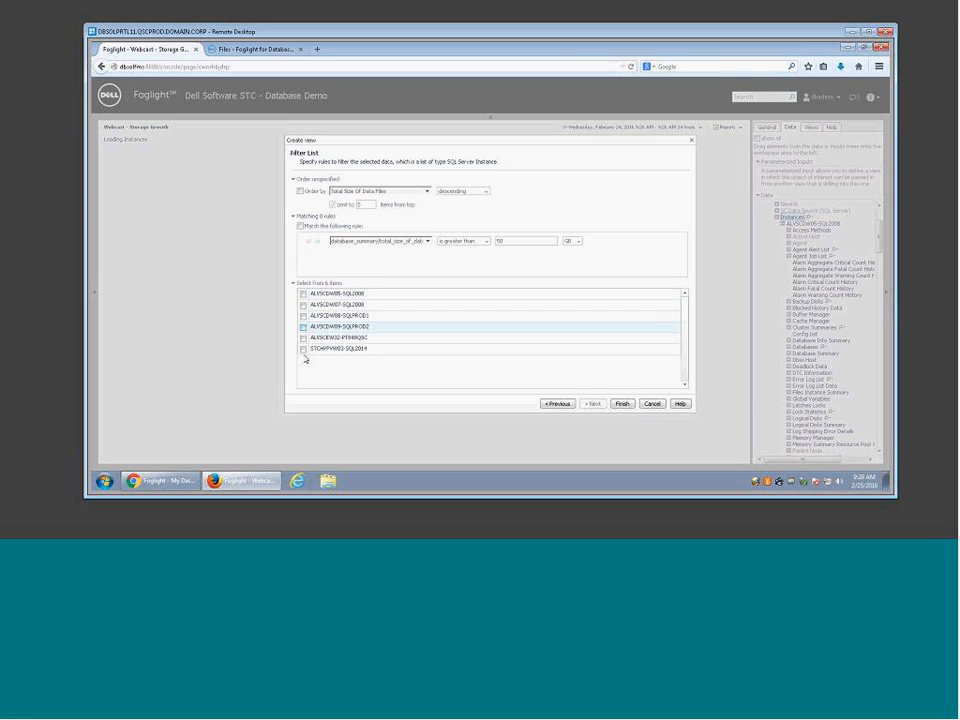
pyautogui.click(303, 294)
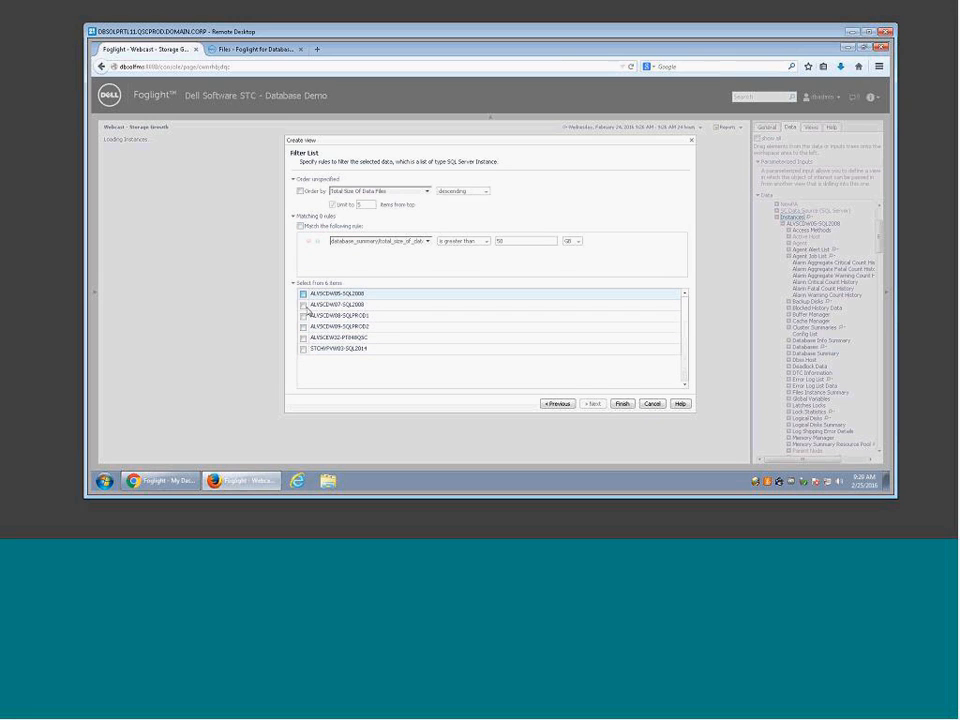
pyautogui.click(303, 316)
pyautogui.click(303, 339)
pyautogui.click(303, 326)
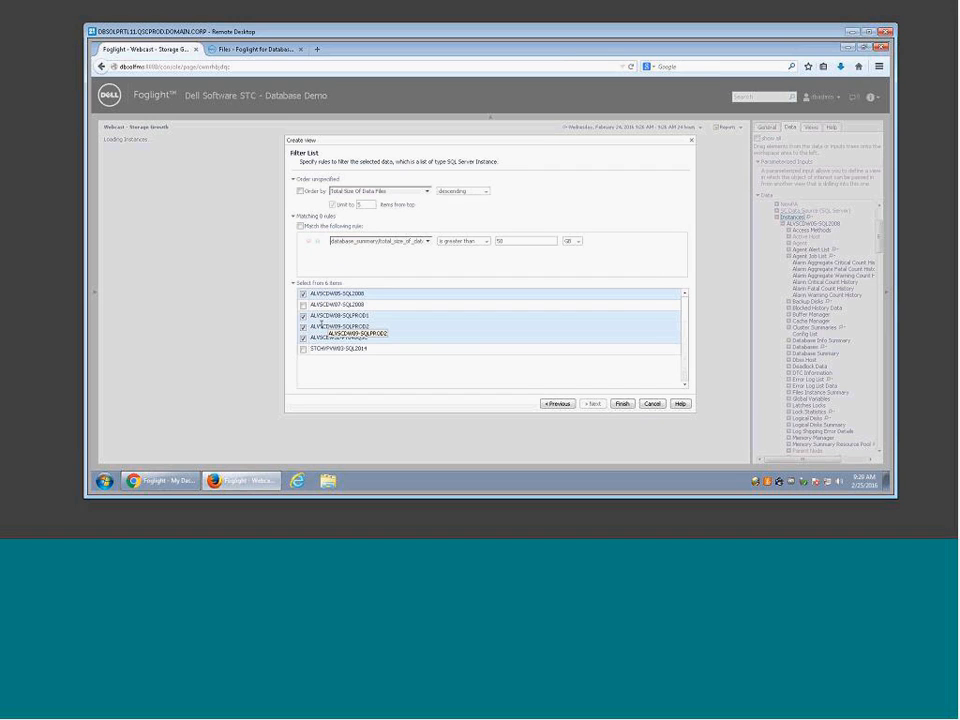
# Step: Untick ALYSCDW05-SQL2008, ALYSCDW08-SQLPROD1 and ALYSCEW32-PT040QSC, then finish the chart
pyautogui.click(303, 293)
pyautogui.click(303, 315)
pyautogui.click(303, 337)
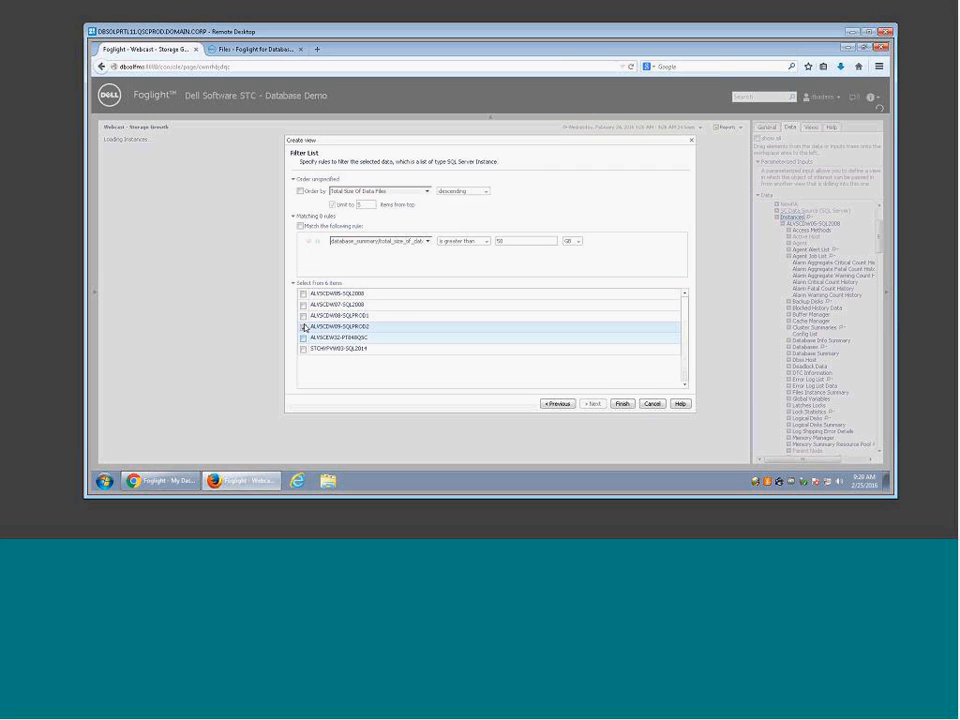
pyautogui.click(624, 405)
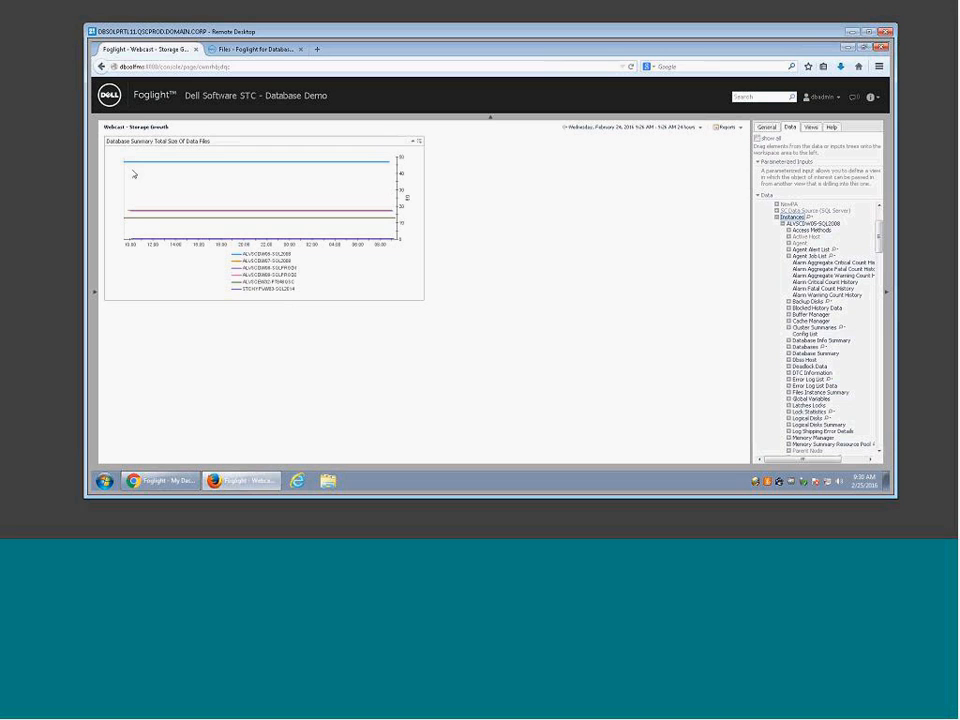
# Step: Show the last 7 days on the chart and start a table from the Instances data
pyautogui.click(702, 128)
pyautogui.click(716, 142)
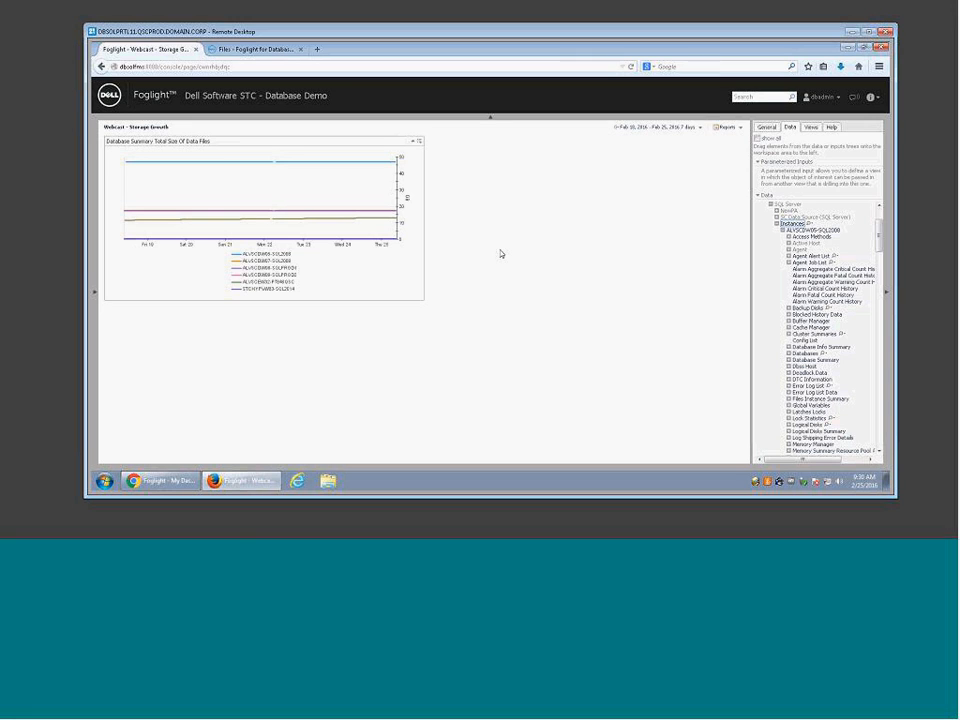
pyautogui.moveTo(787, 223); pyautogui.dragTo(505, 172)
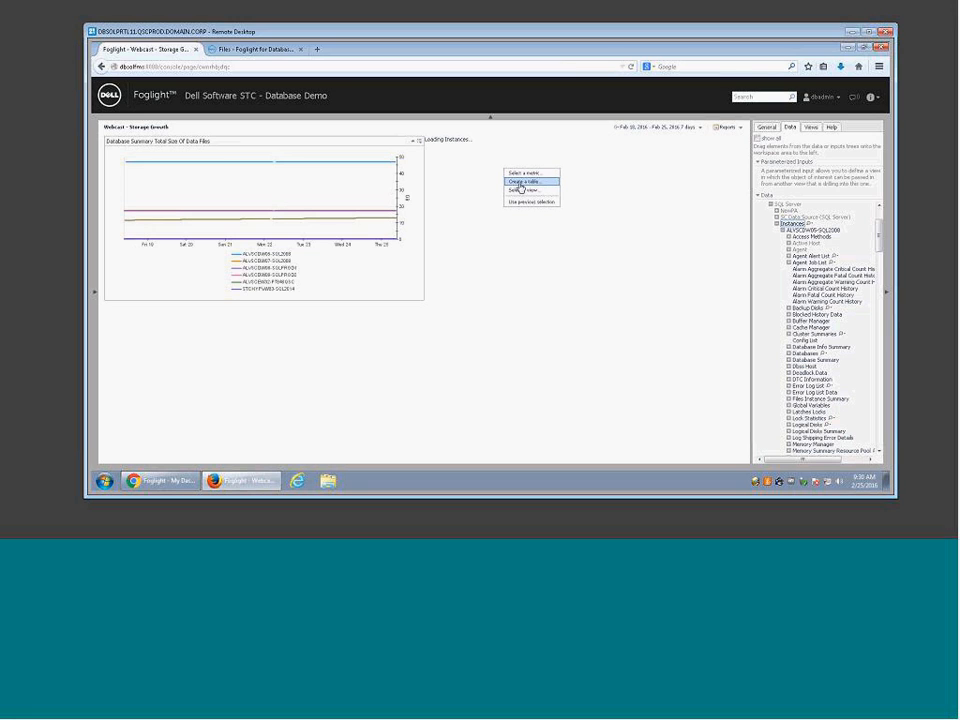
pyautogui.click(520, 183)
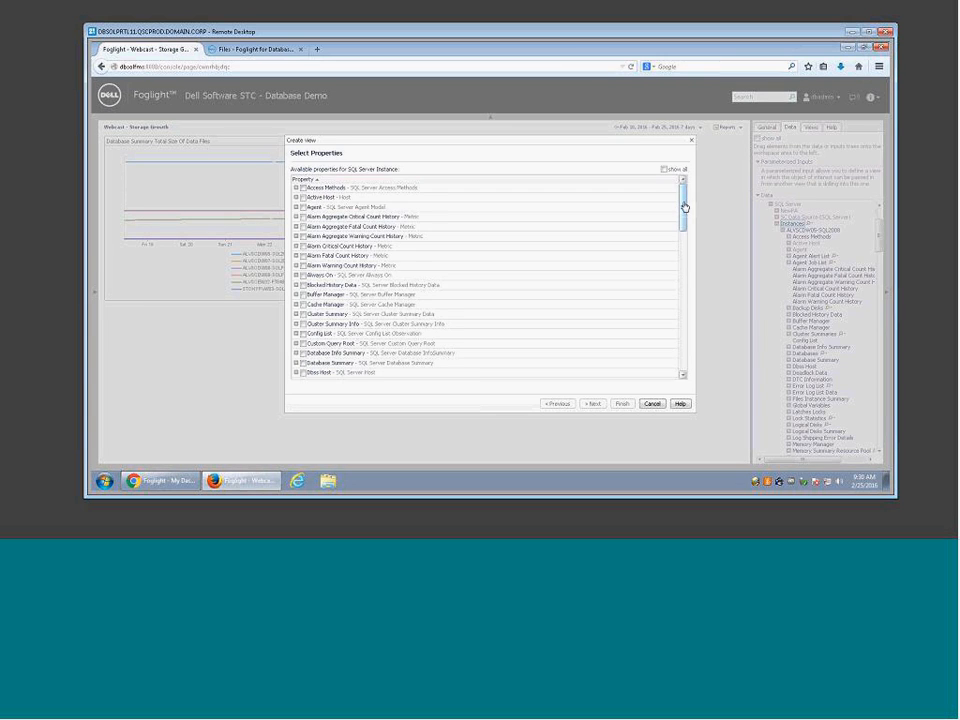
# Step: Under Version Info, tick Server Name, SQL Version and SQL Edition as table columns
pyautogui.moveTo(685, 207); pyautogui.dragTo(687, 366)
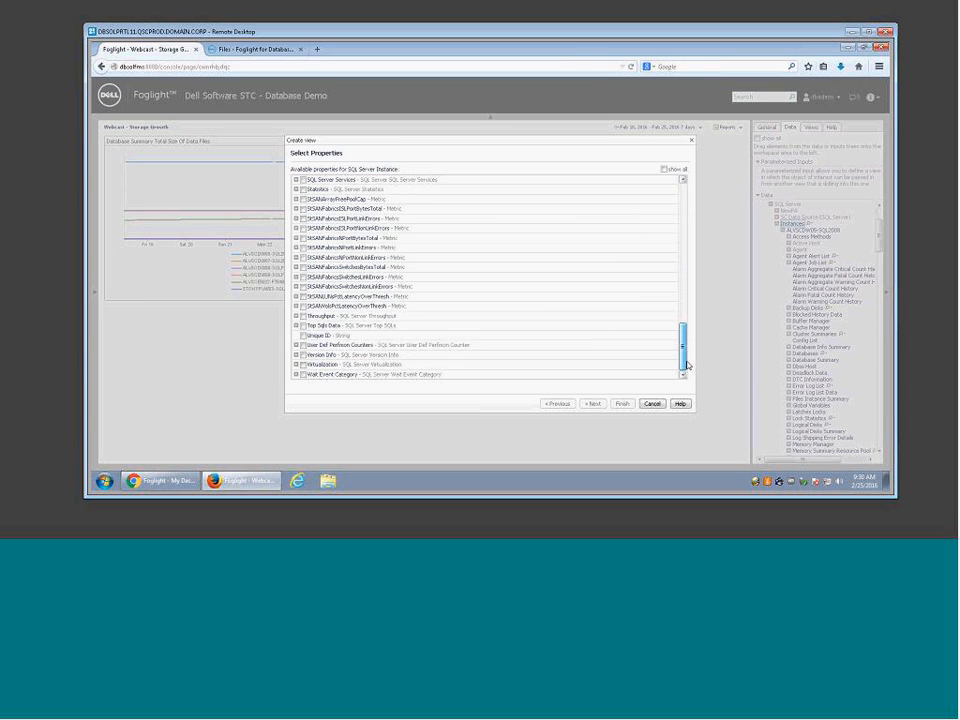
pyautogui.moveTo(686, 351)
pyautogui.mouseDown()
pyautogui.moveTo(685, 262)
pyautogui.moveTo(682, 358)
pyautogui.mouseUp()
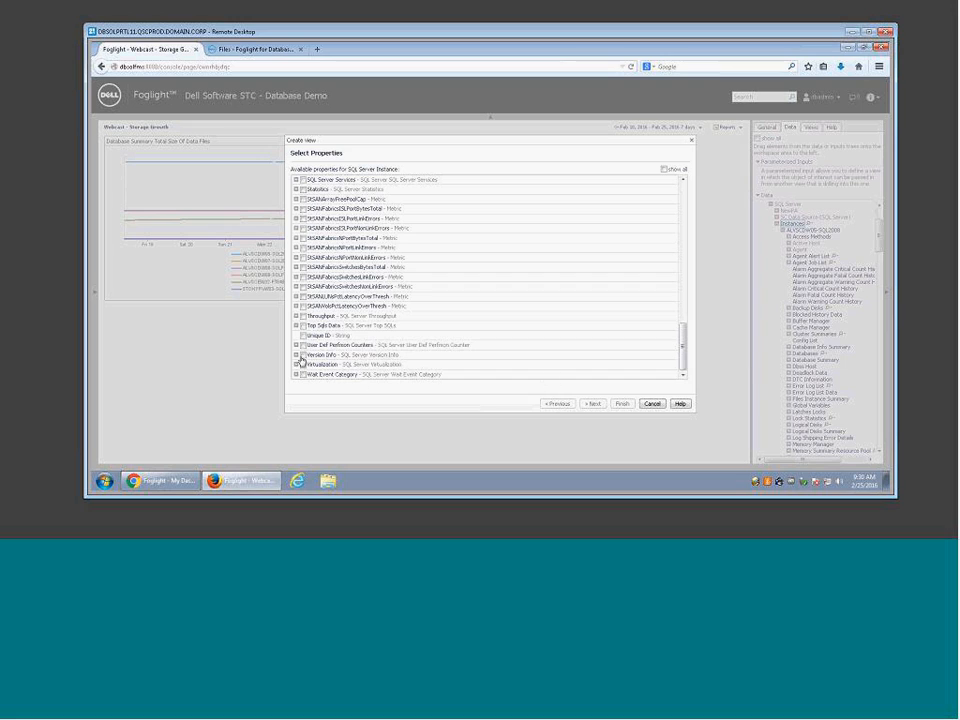
pyautogui.click(297, 358)
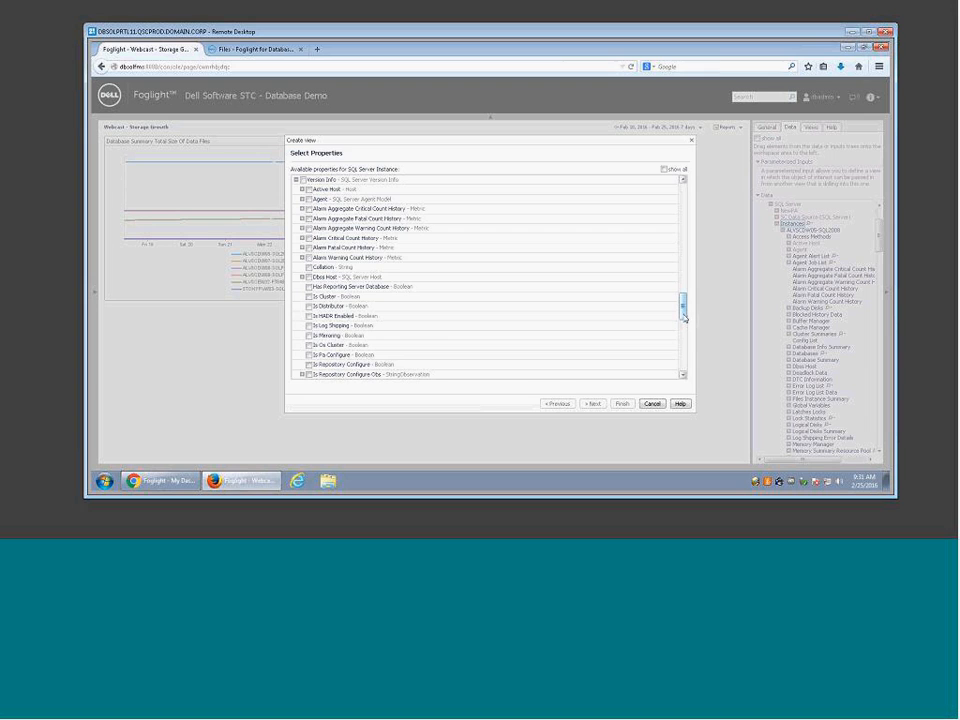
pyautogui.scroll(-10, 679, 336)
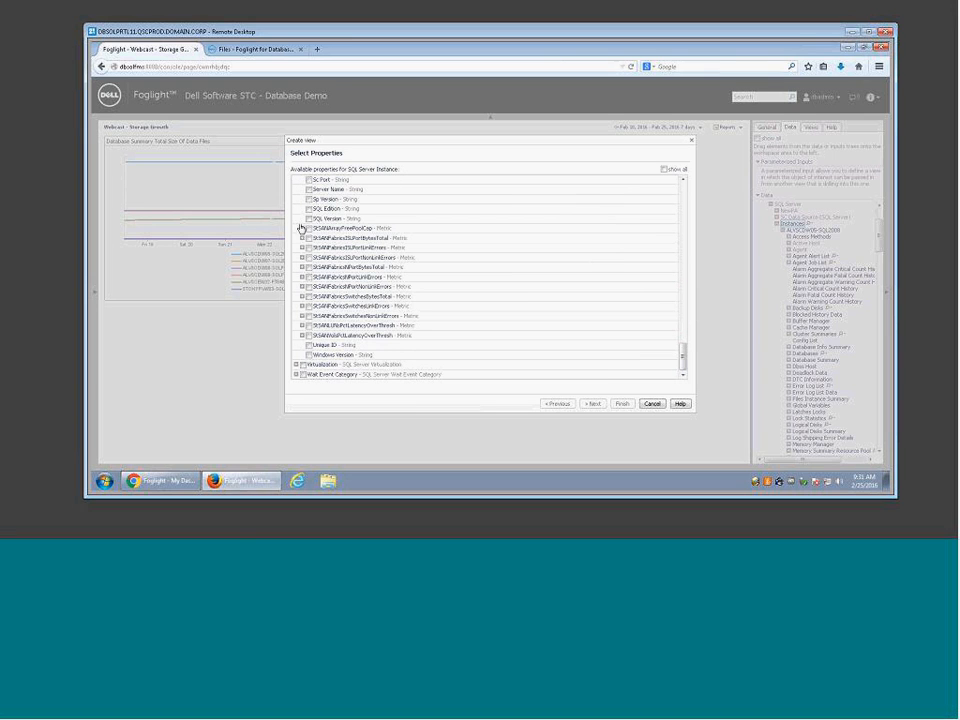
pyautogui.click(309, 190)
pyautogui.click(309, 218)
pyautogui.click(309, 208)
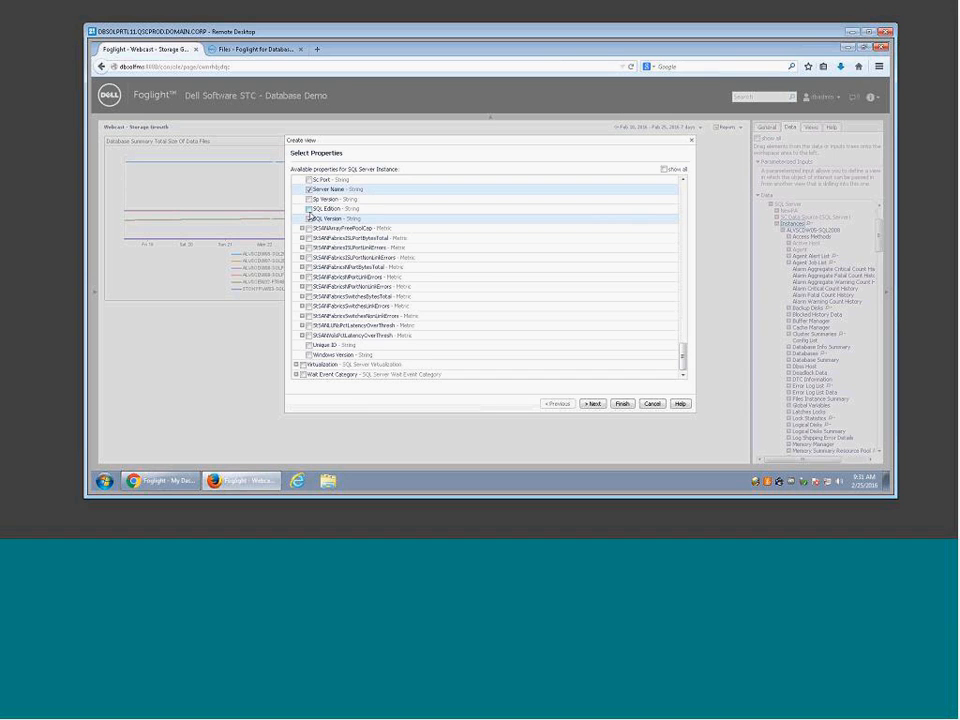
pyautogui.scroll(3, 346, 302)
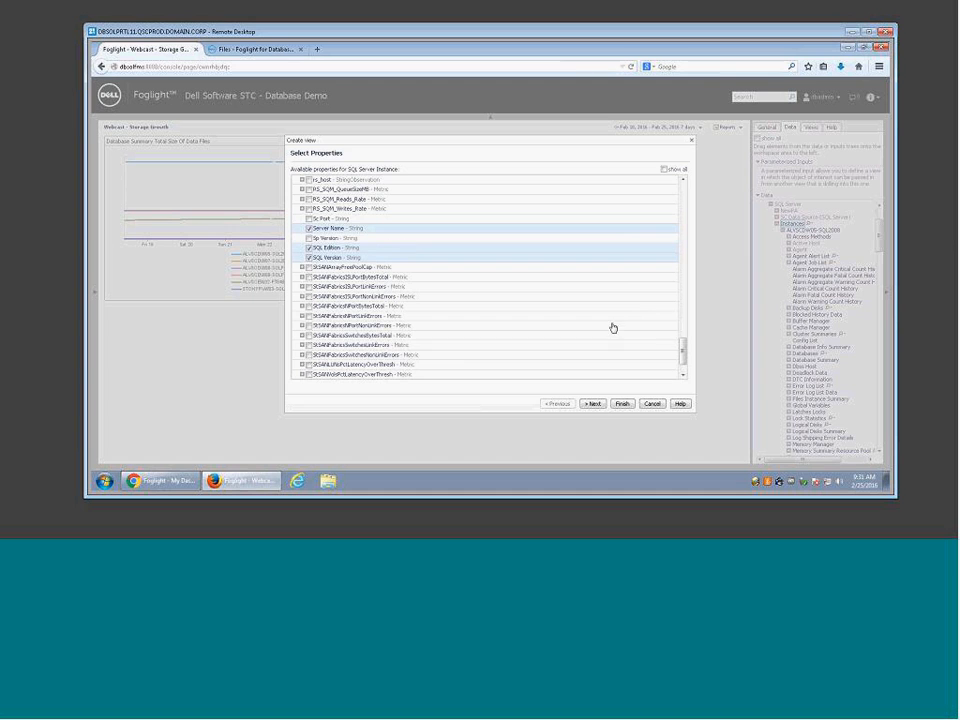
pyautogui.moveTo(680, 354); pyautogui.dragTo(693, 217)
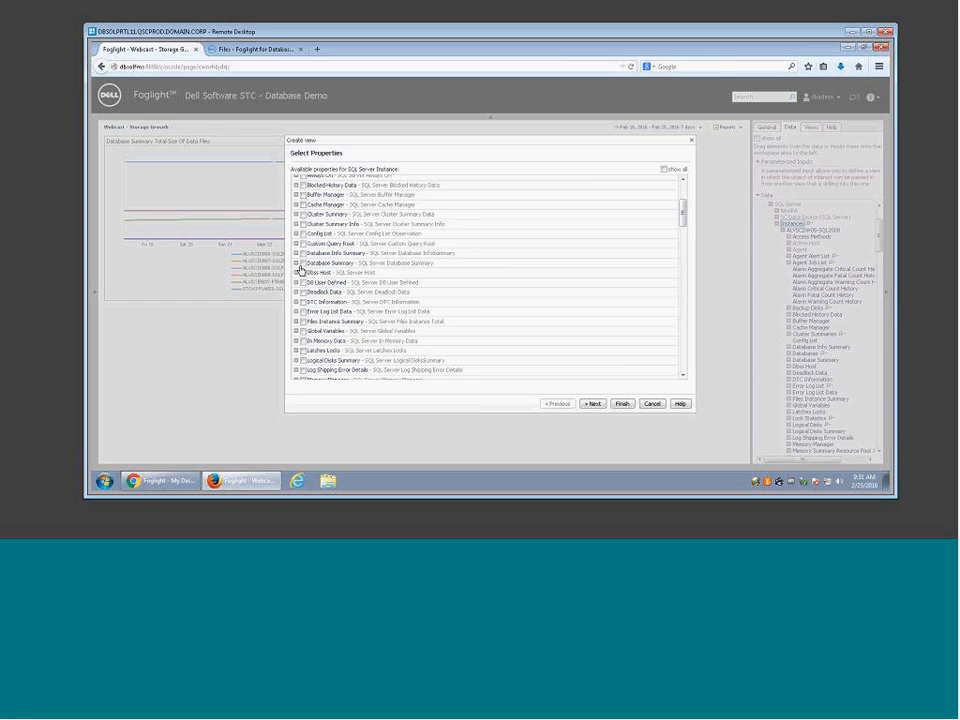
# Step: Expand Database Summary > Total Size Of Data Files, mark it, and open its Period statistics
pyautogui.click(296, 263)
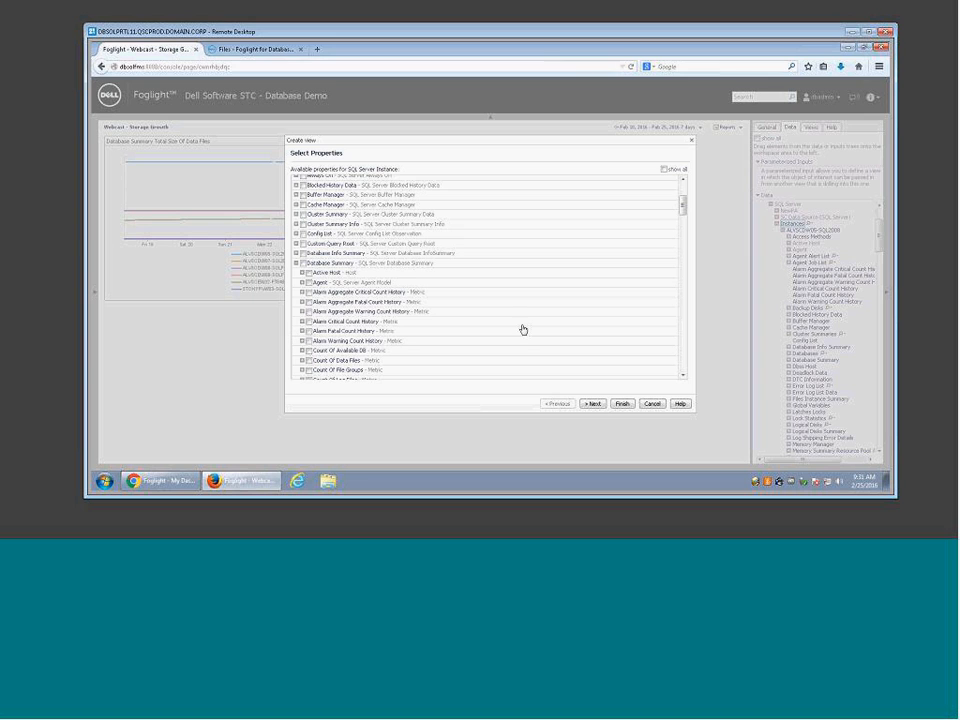
pyautogui.moveTo(684, 209); pyautogui.dragTo(685, 263)
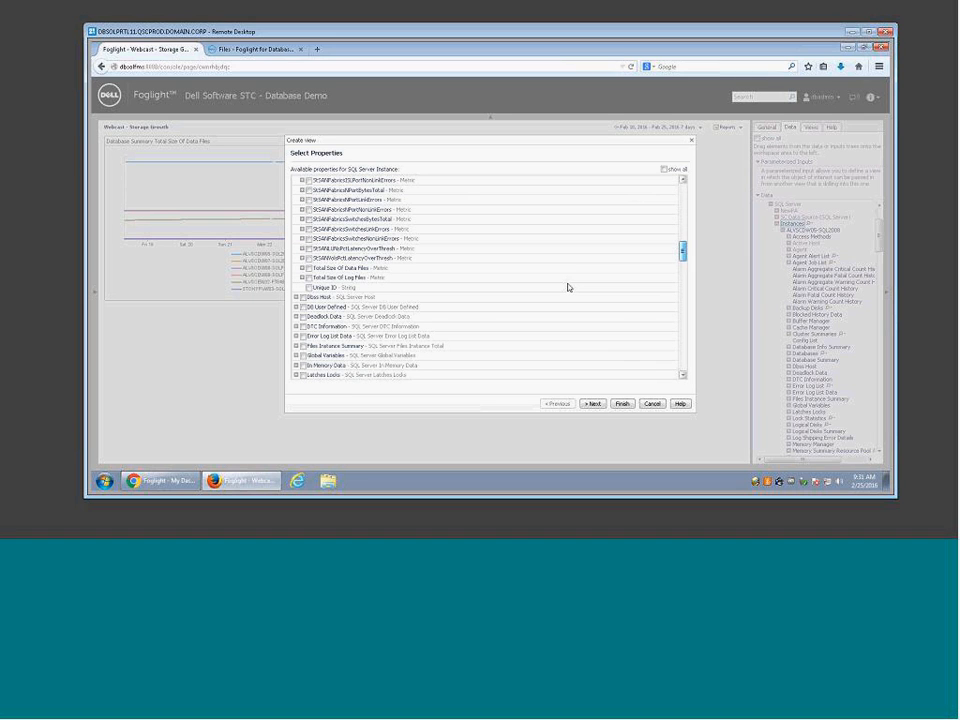
pyautogui.click(303, 268)
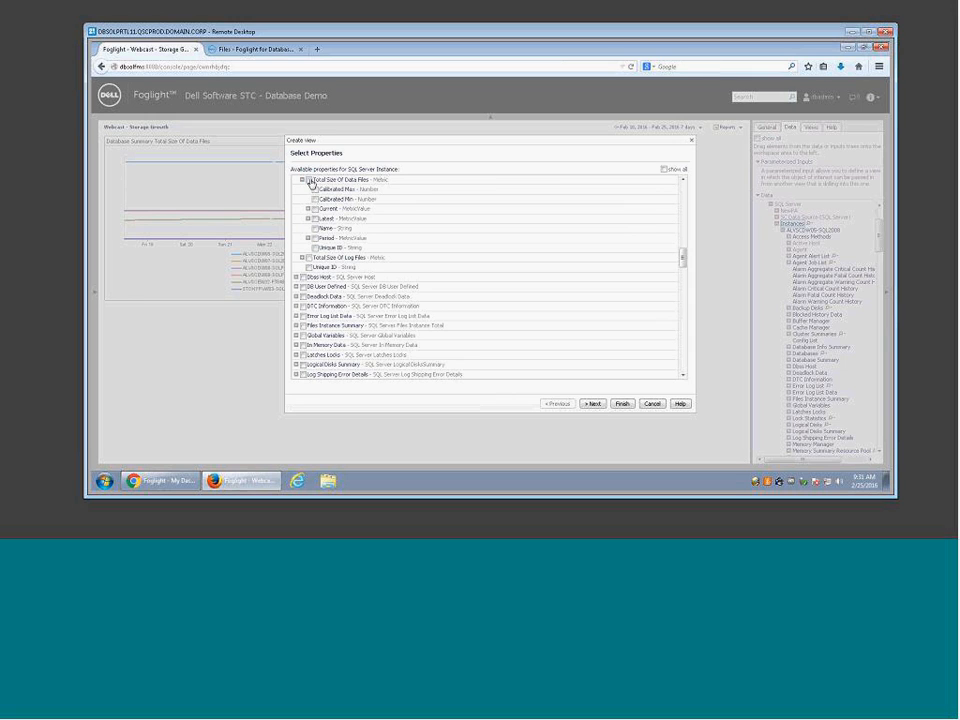
pyautogui.click(310, 181)
pyautogui.click(309, 238)
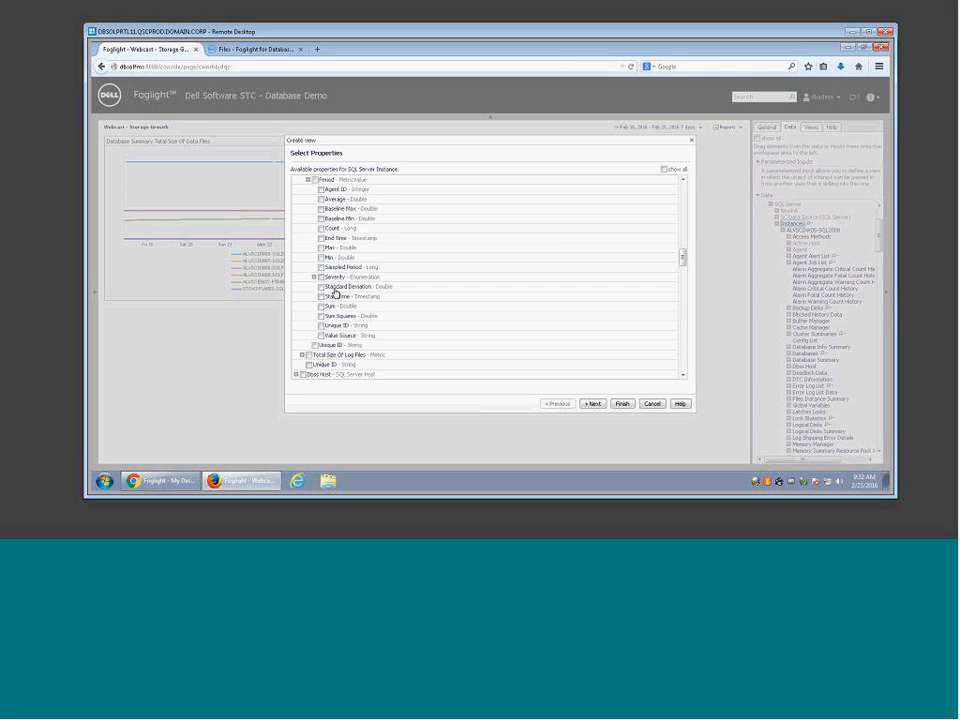
# Step: Tick Period Max for Total Size Of Data Files, then compare the Current and Latest values
pyautogui.click(321, 247)
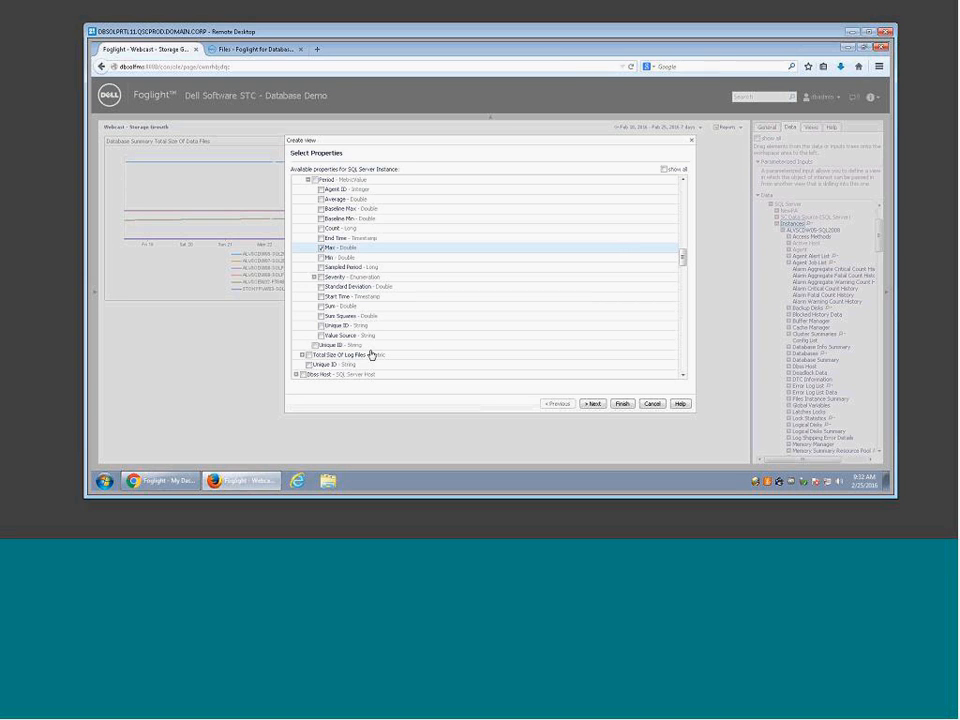
pyautogui.scroll(3, 360, 362)
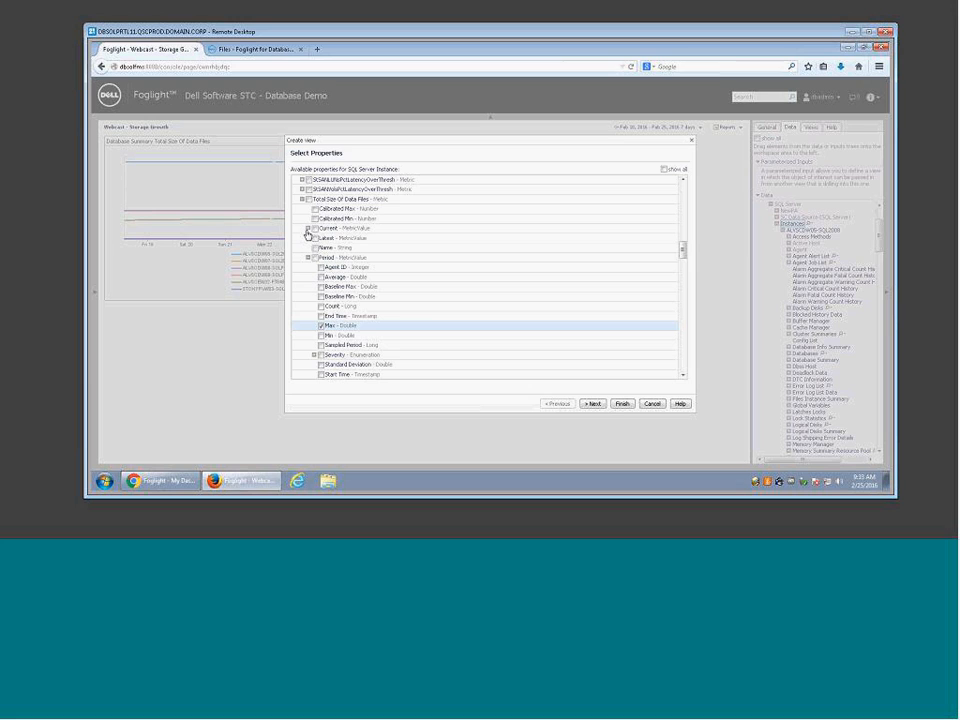
pyautogui.click(308, 229)
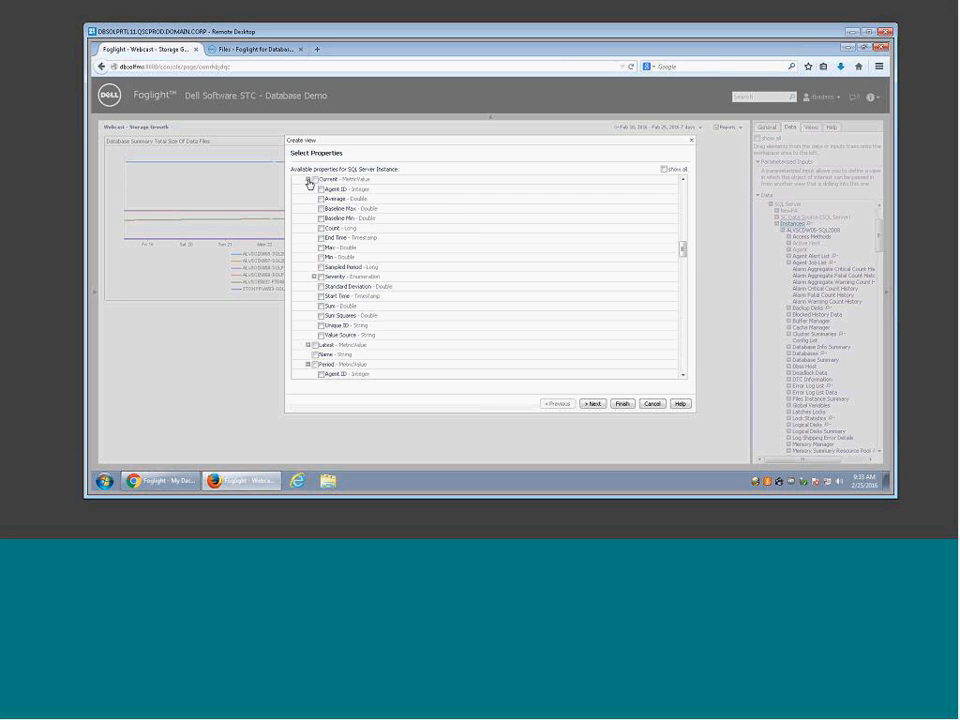
pyautogui.click(318, 246)
pyautogui.click(308, 189)
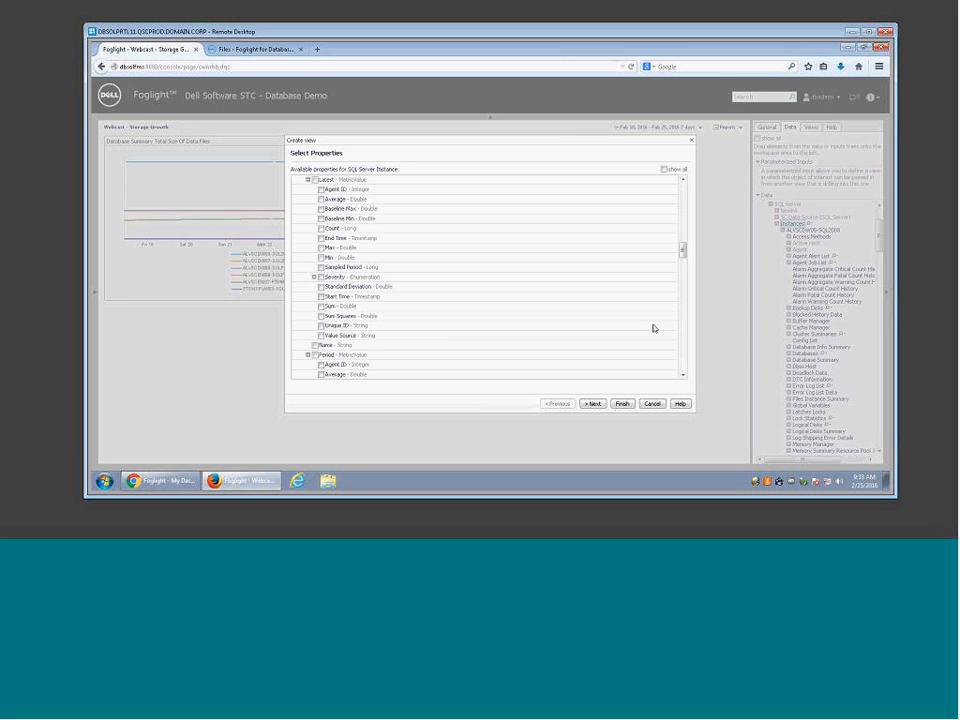
pyautogui.scroll(-3, 682, 268)
pyautogui.scroll(-2, 682, 268)
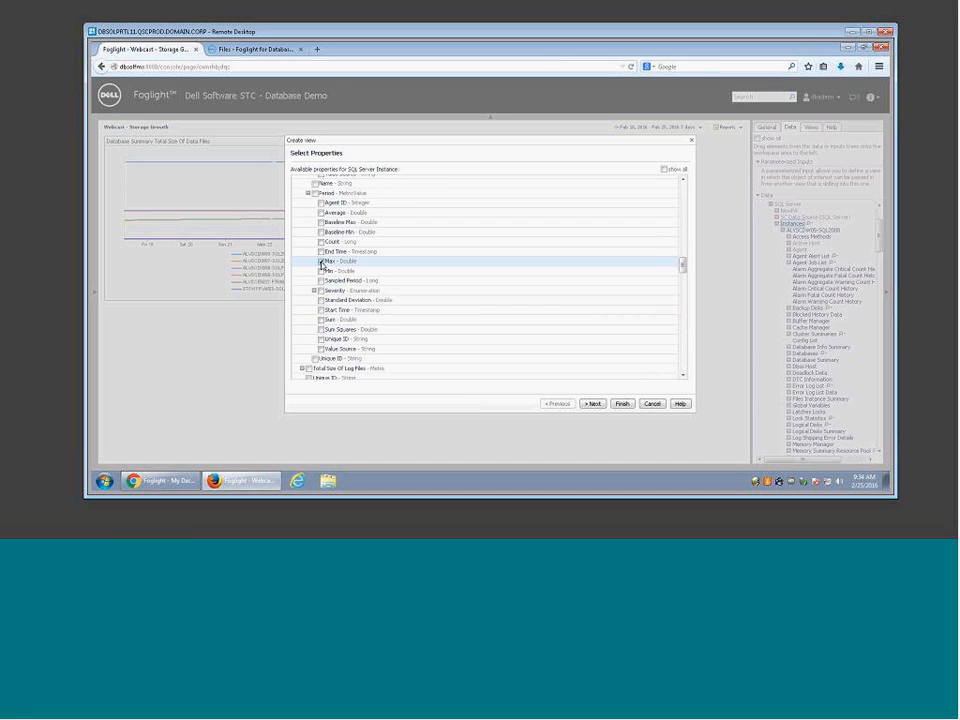
# Step: Relabel the Max column 'Max Database Size' and preview the instances table
pyautogui.click(597, 406)
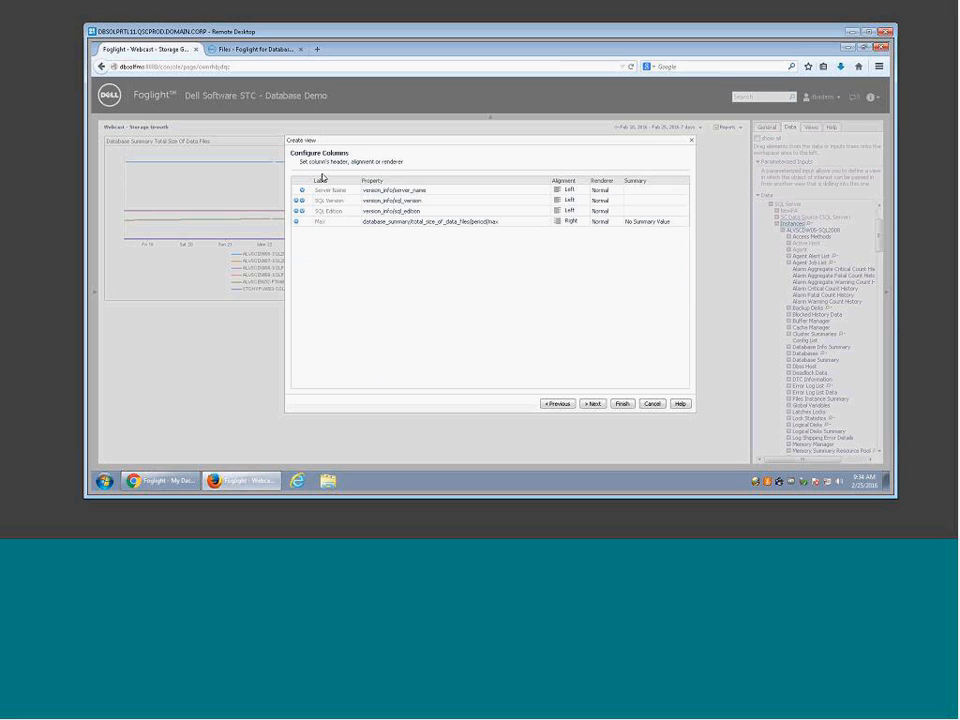
pyautogui.click(338, 195)
pyautogui.click(322, 221)
pyautogui.write('Max Database Size')
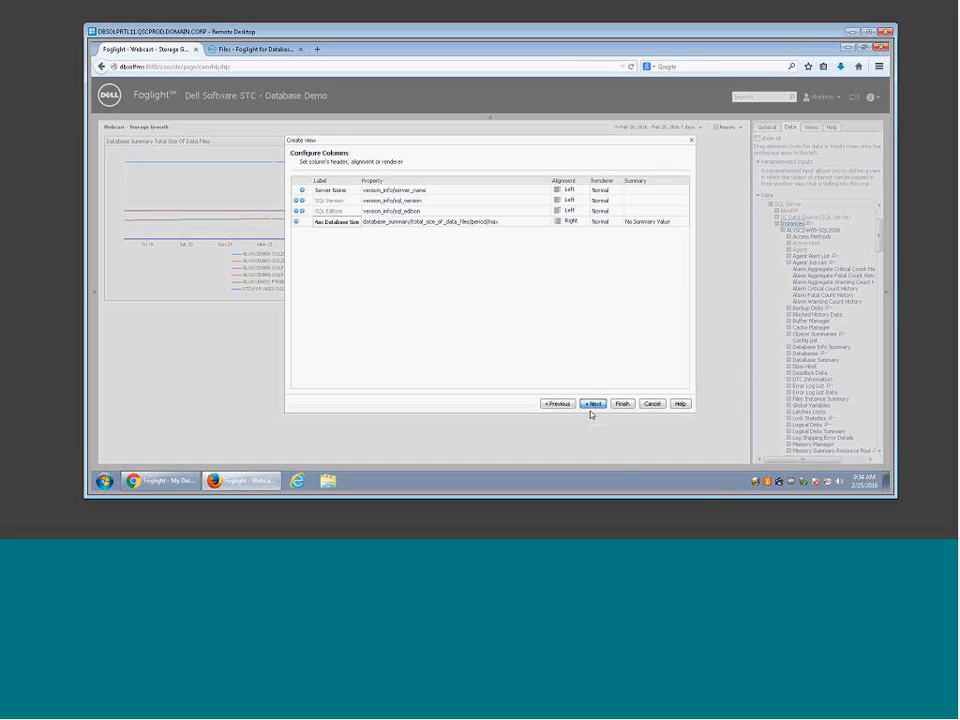
pyautogui.click(592, 405)
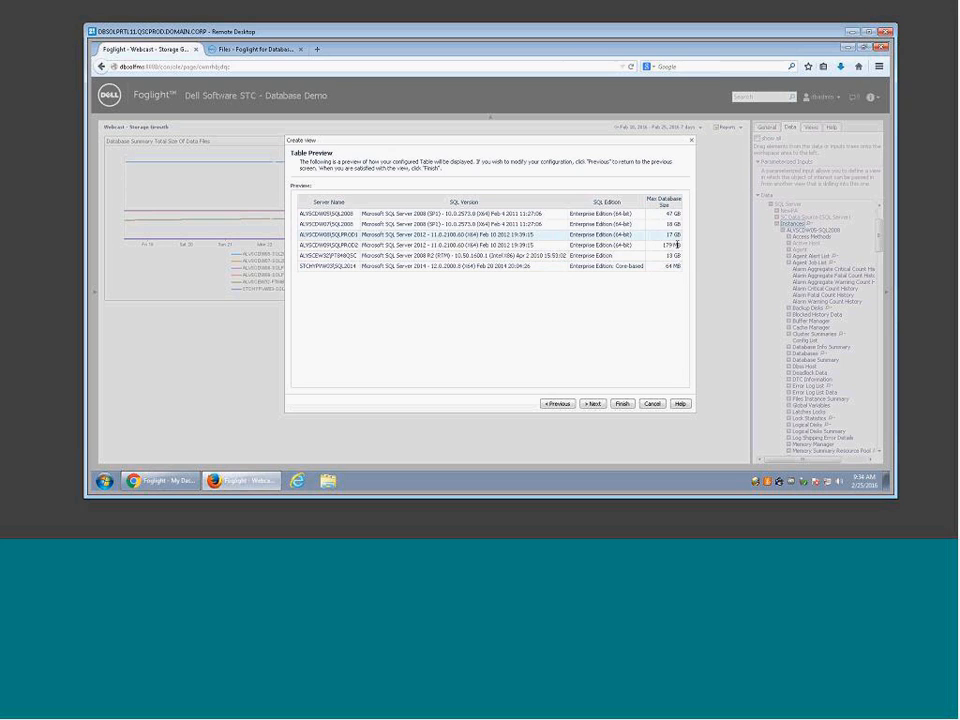
# Step: Preview Max Database Size with the System Default renderer
pyautogui.click(560, 404)
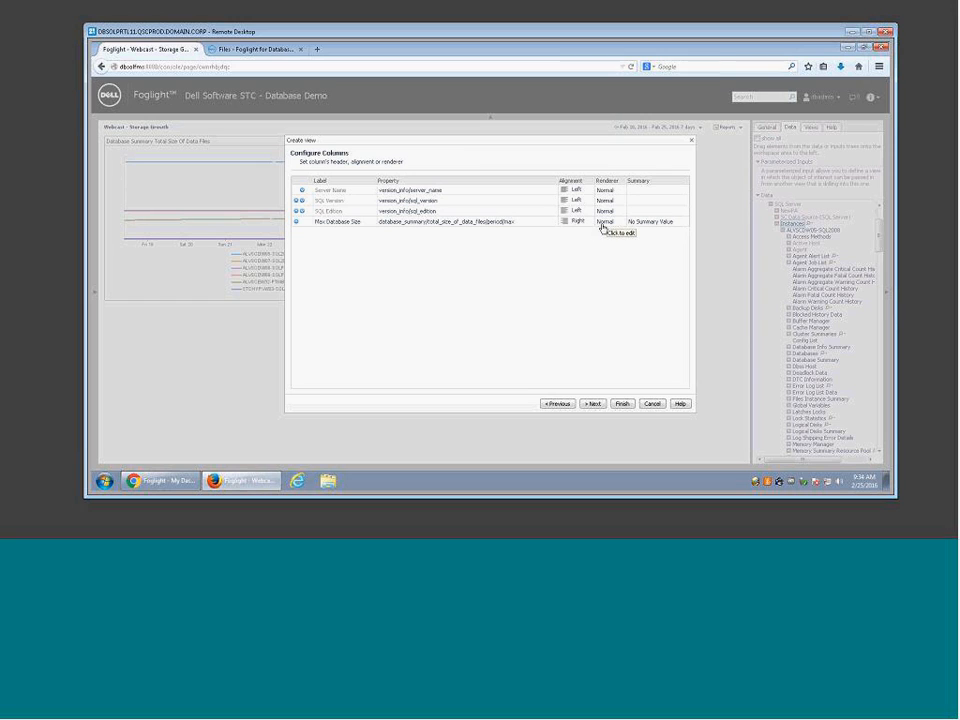
pyautogui.click(603, 224)
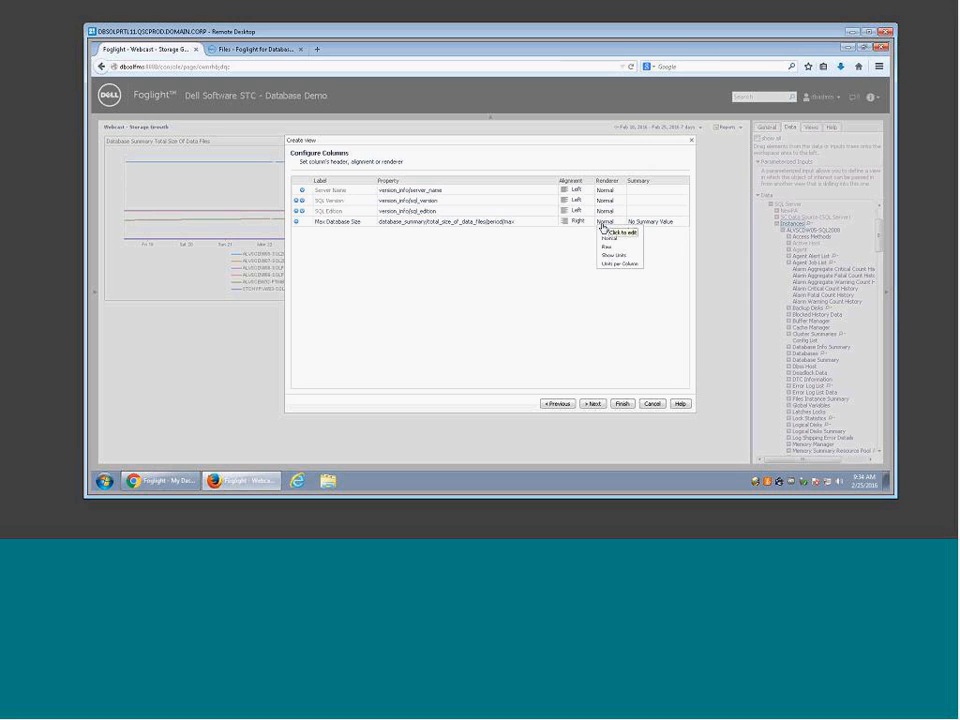
pyautogui.click(582, 258)
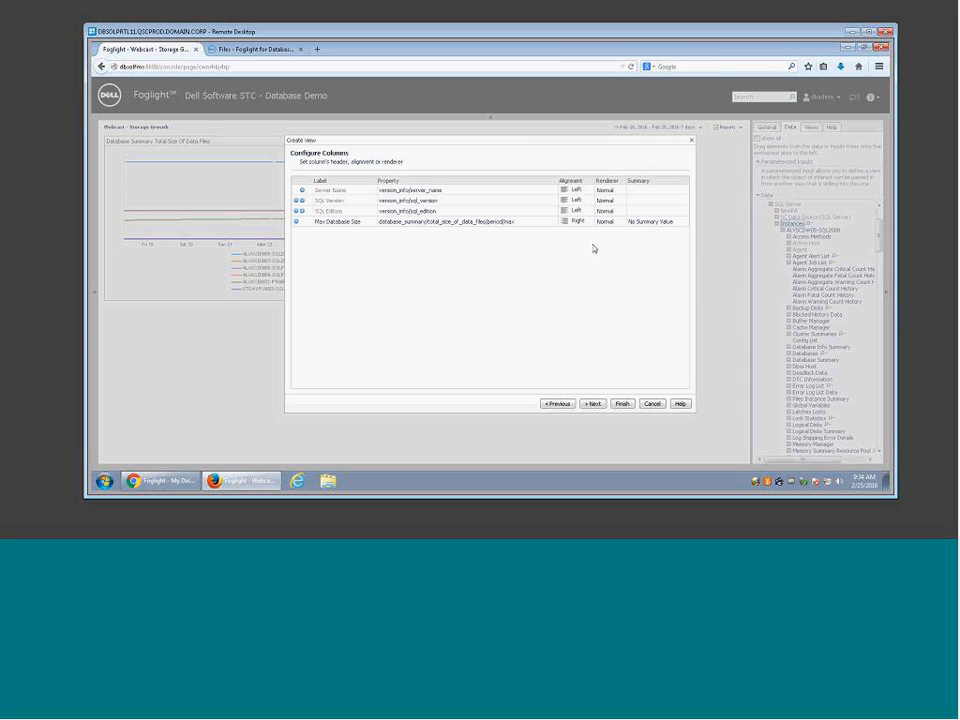
pyautogui.click(606, 224)
pyautogui.click(610, 230)
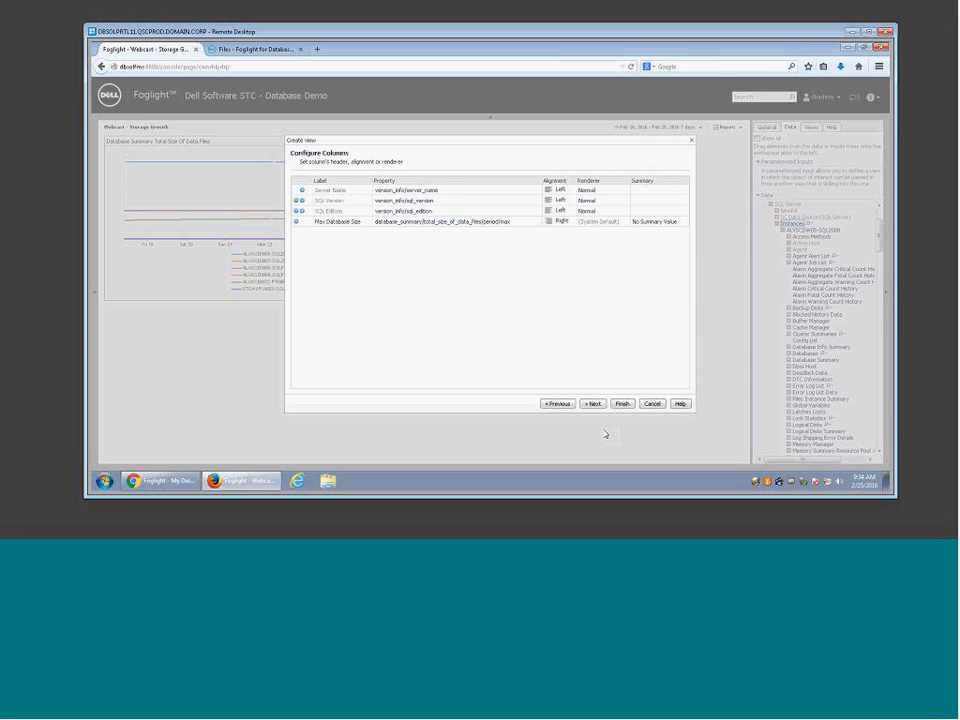
pyautogui.click(593, 406)
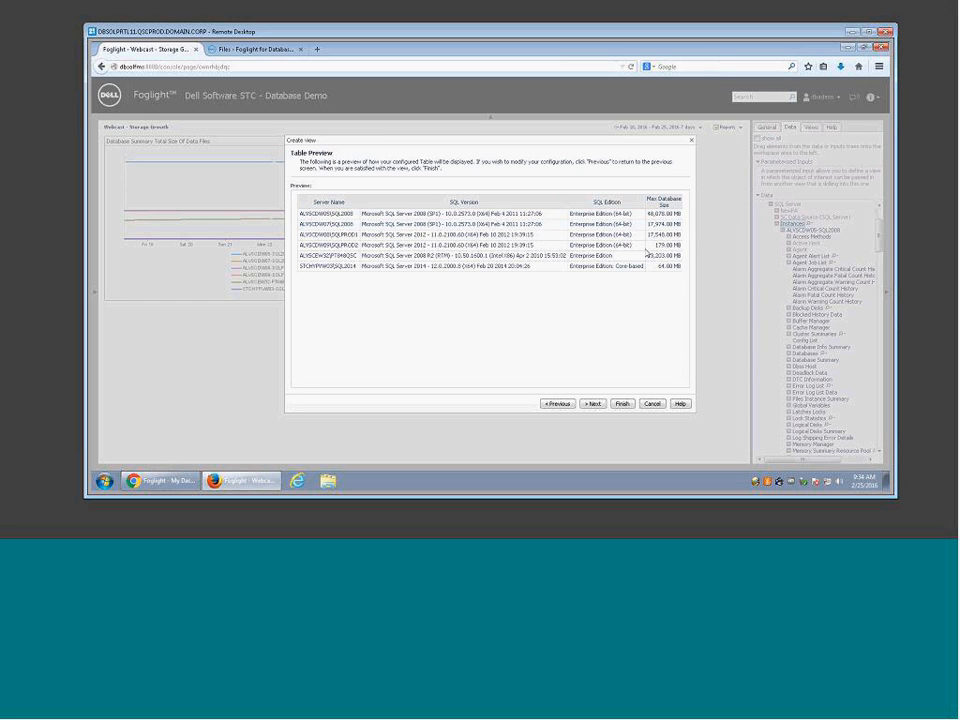
# Step: Preview Max Database Size with the Raw renderer
pyautogui.click(555, 403)
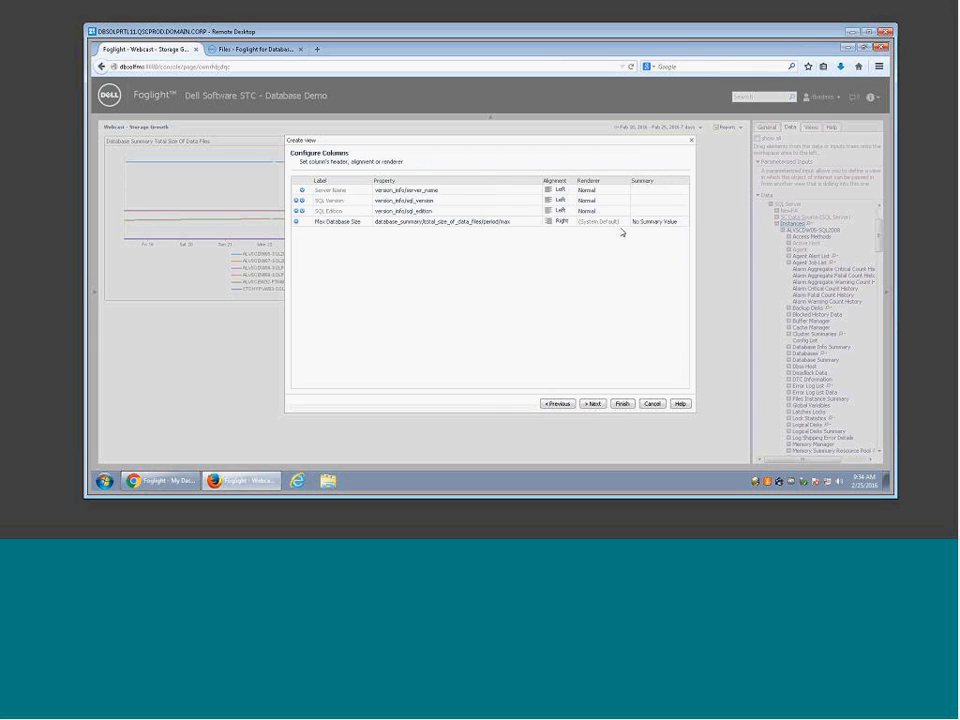
pyautogui.click(615, 229)
pyautogui.click(604, 246)
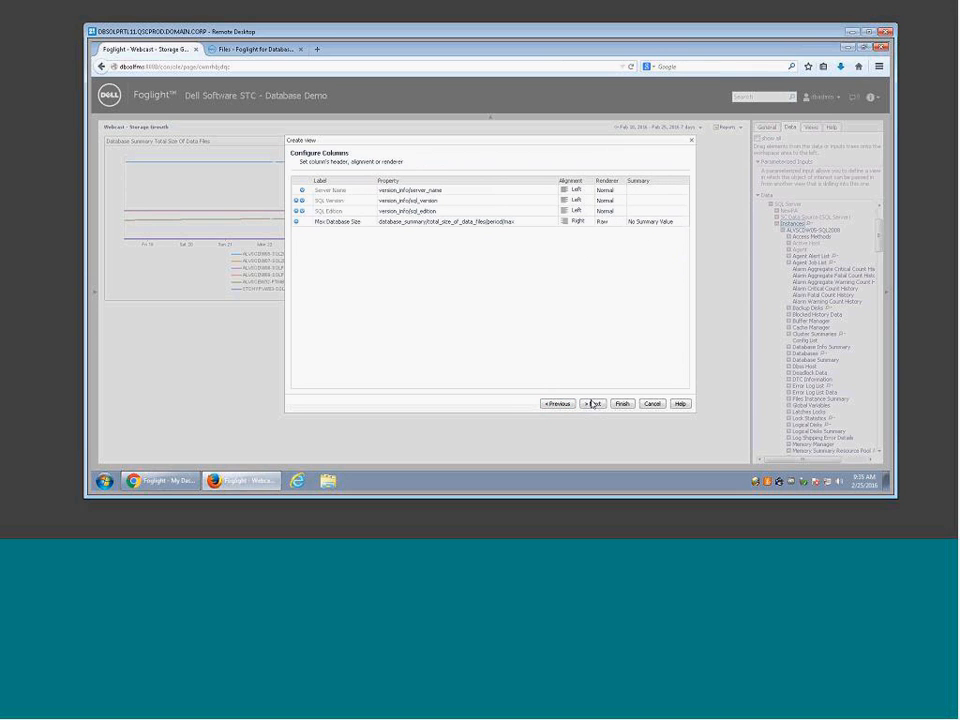
pyautogui.click(594, 403)
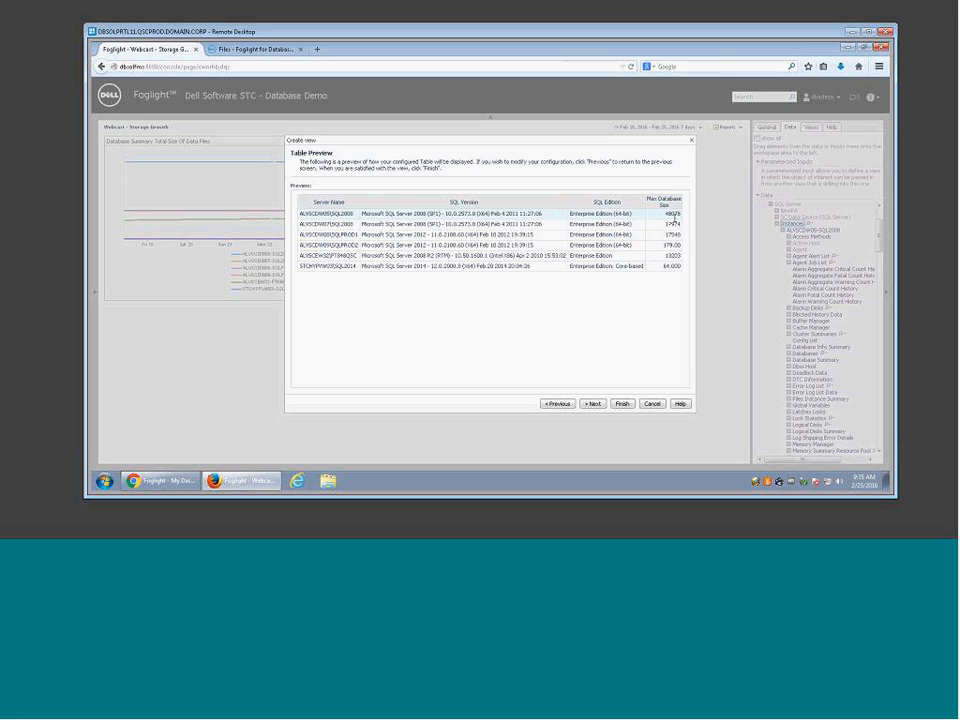
# Step: Set Max Database Size back to the Normal renderer and continue to Filter List
pyautogui.click(558, 403)
pyautogui.click(602, 222)
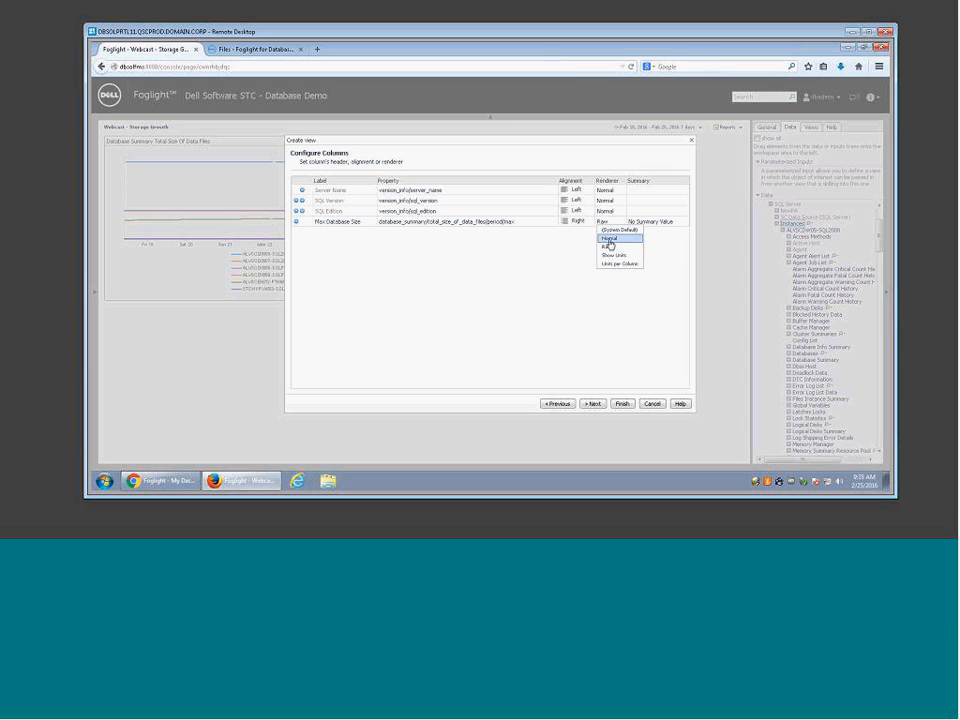
pyautogui.click(609, 240)
pyautogui.click(592, 403)
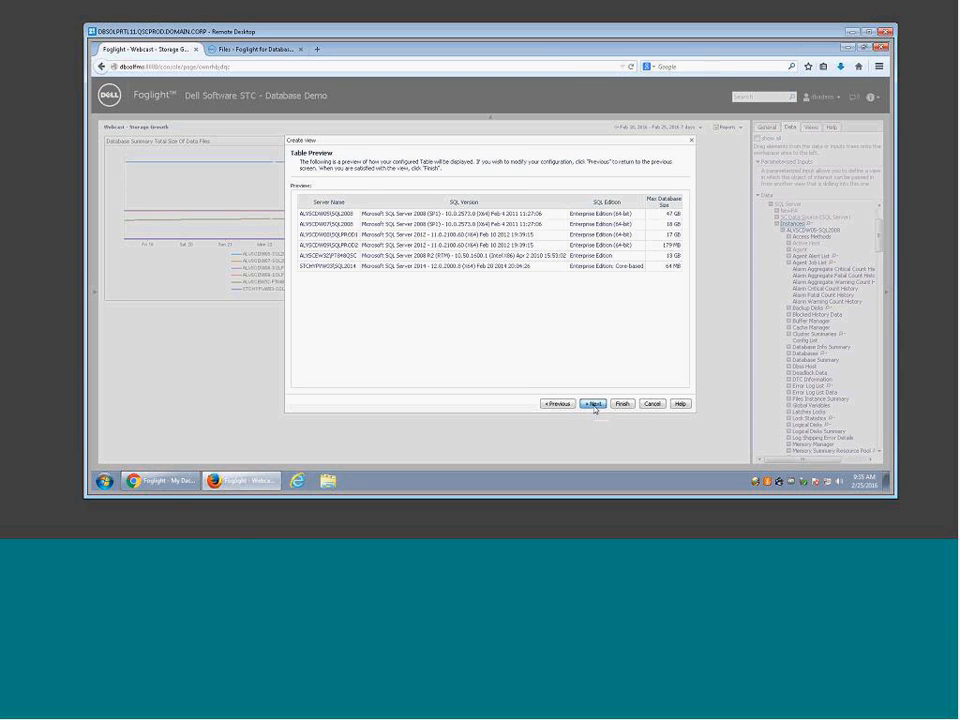
pyautogui.click(593, 404)
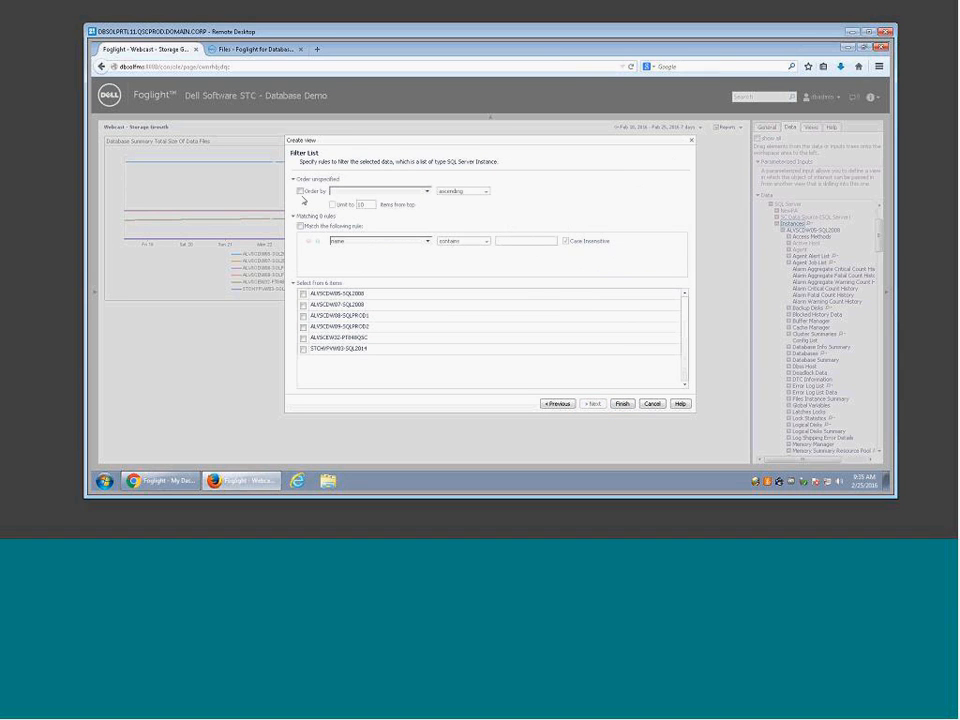
# Step: Add the instances table to the dashboard and sort it by Max Database Size, largest first
pyautogui.click(622, 405)
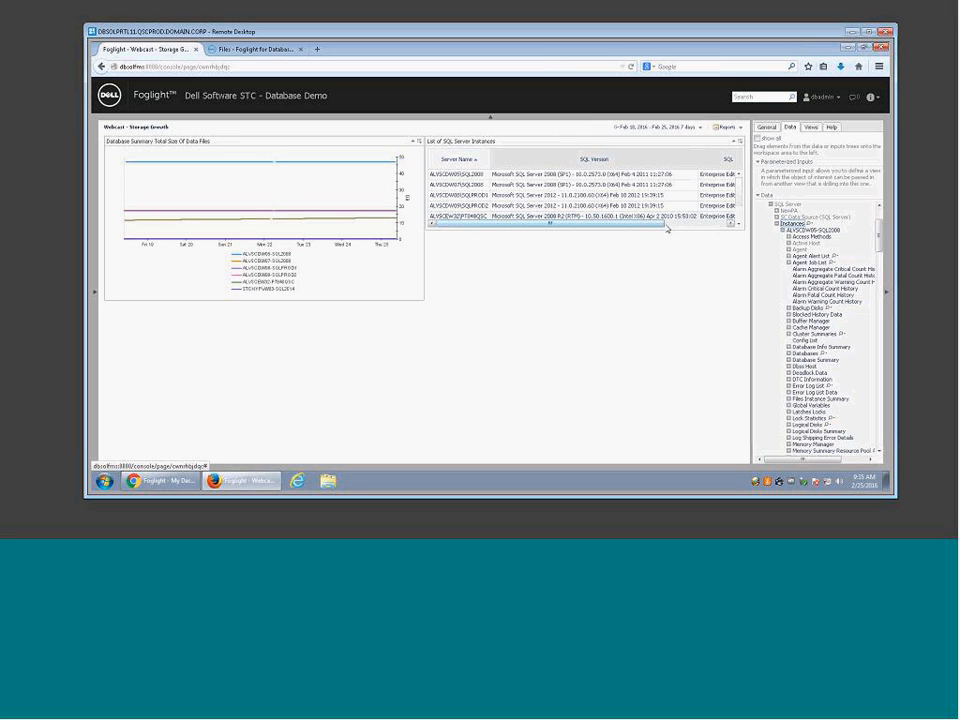
pyautogui.click(667, 224)
pyautogui.click(722, 162)
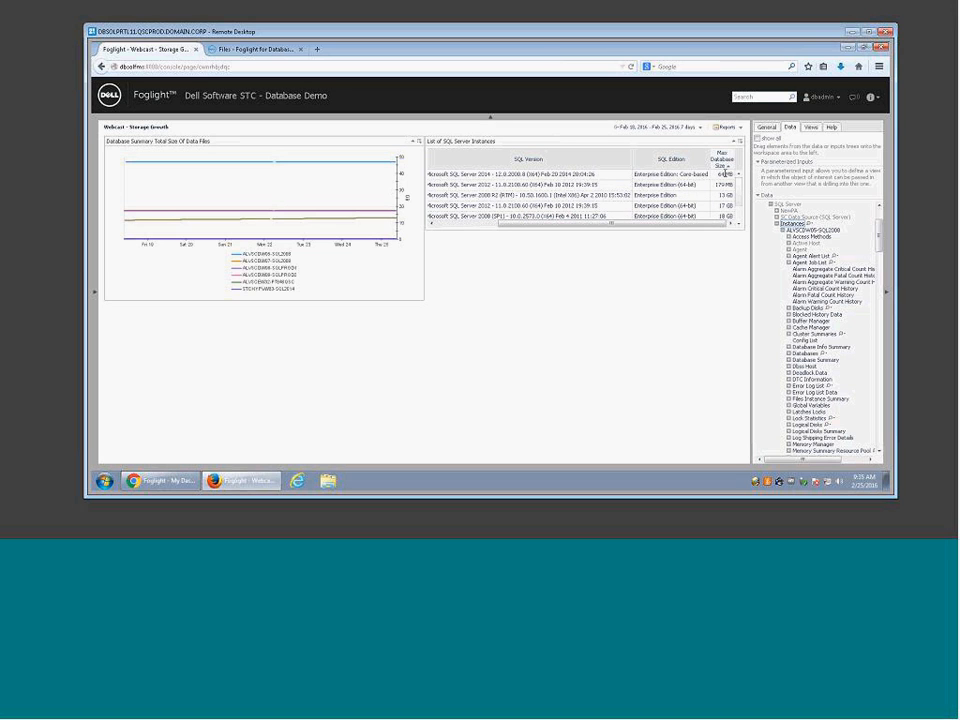
pyautogui.click(726, 164)
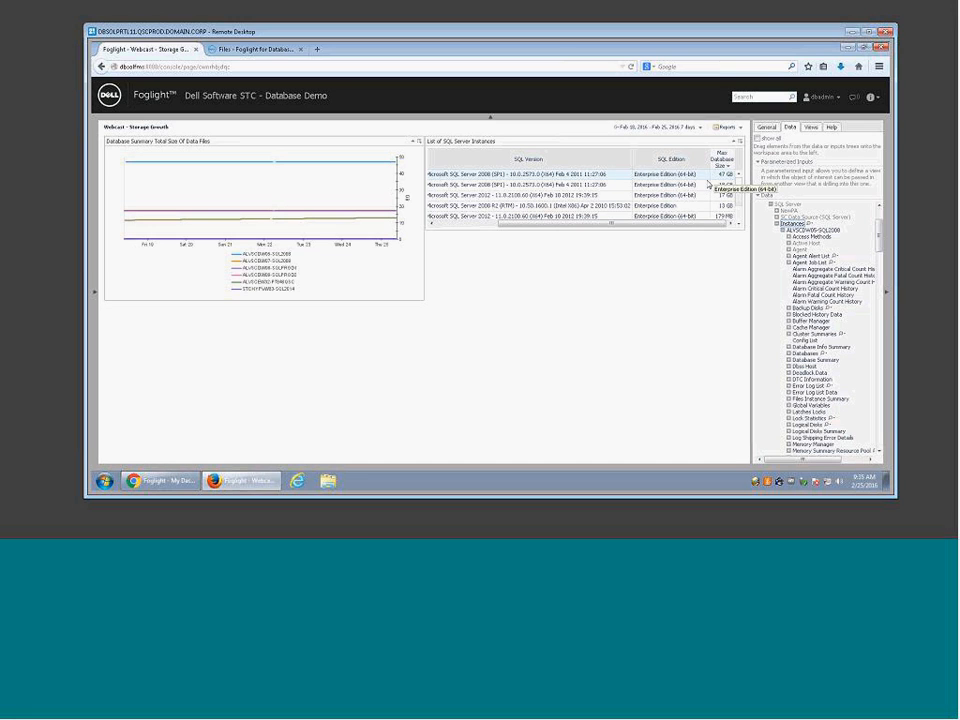
pyautogui.click(529, 161)
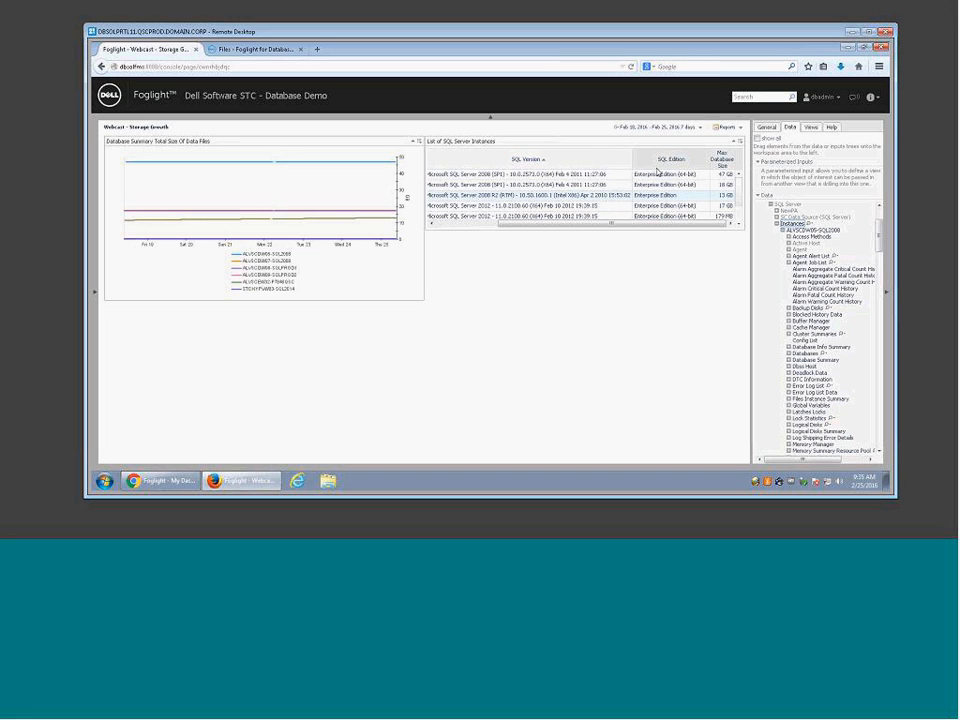
pyautogui.click(723, 161)
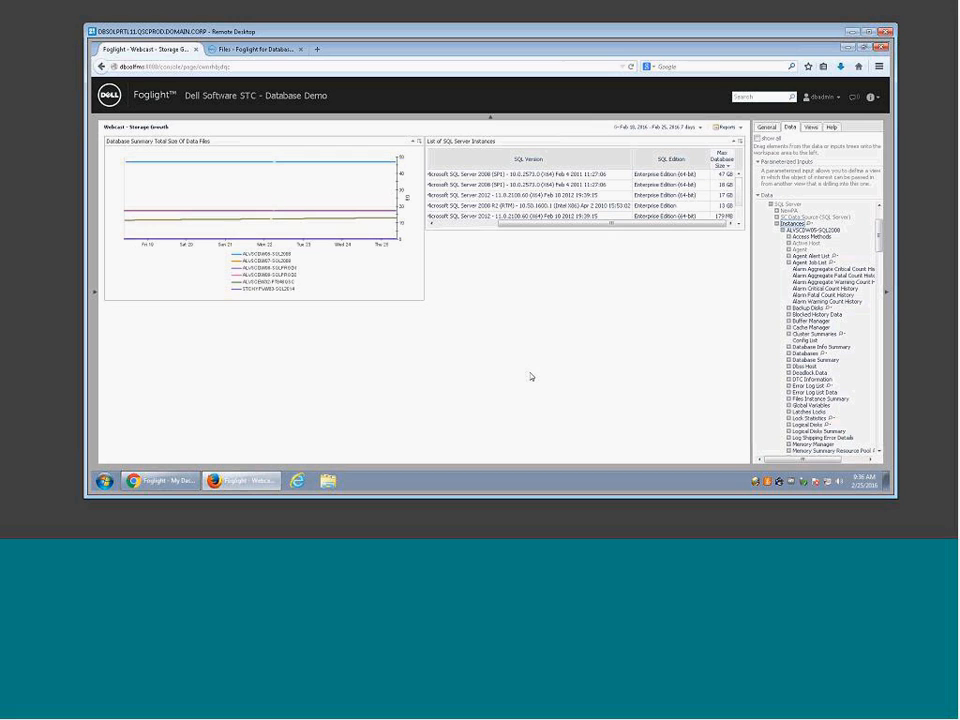
# Step: Remove the Total Size Of Data Files chart from the dashboard
pyautogui.click(419, 142)
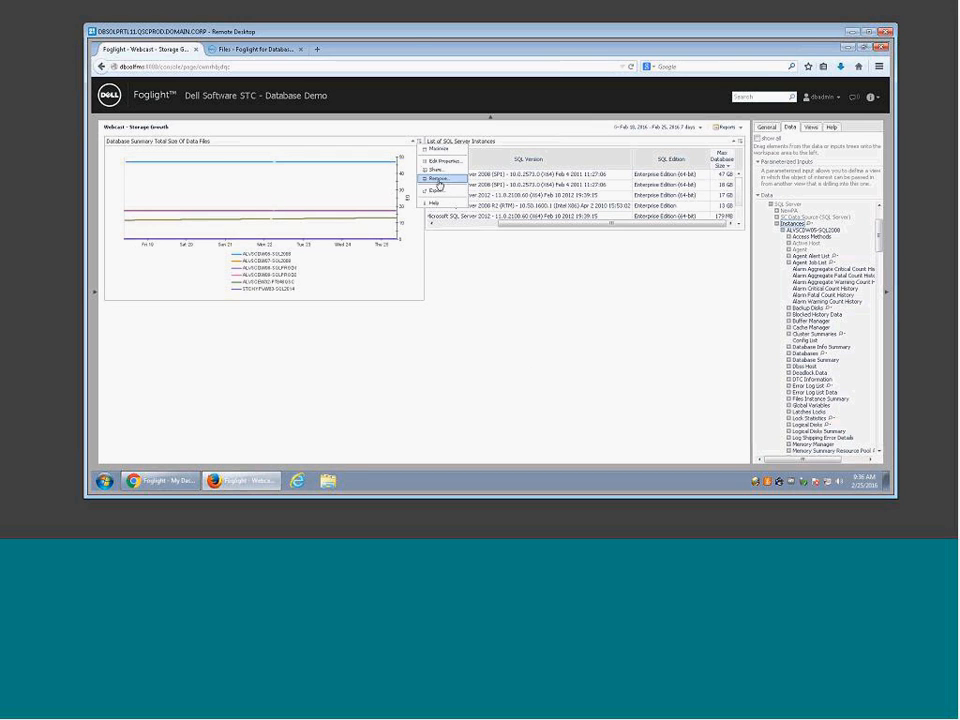
pyautogui.click(439, 180)
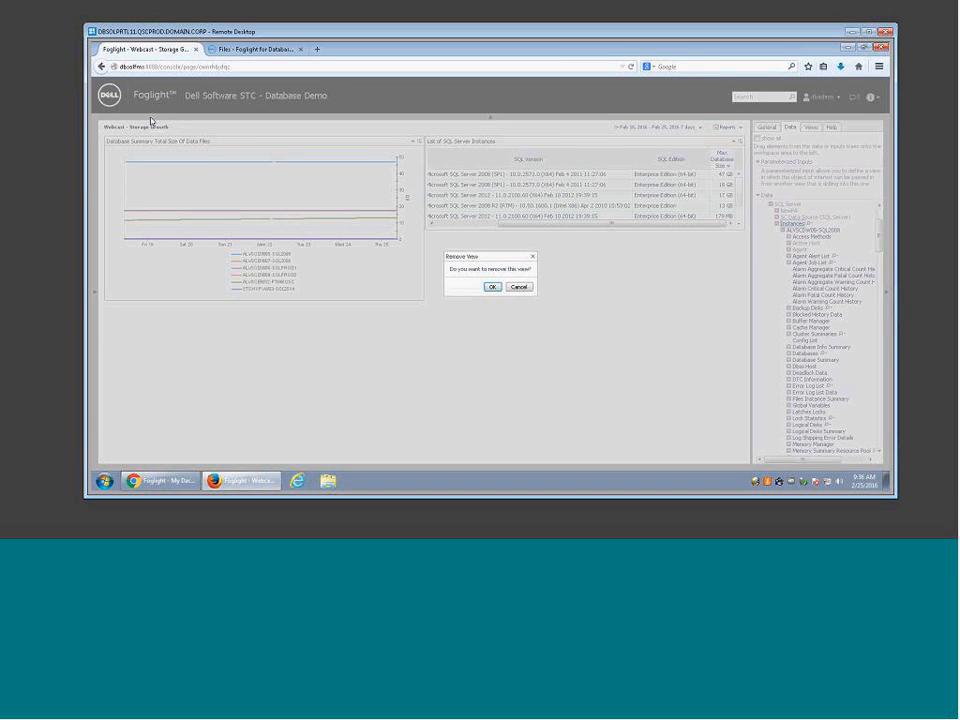
pyautogui.click(492, 286)
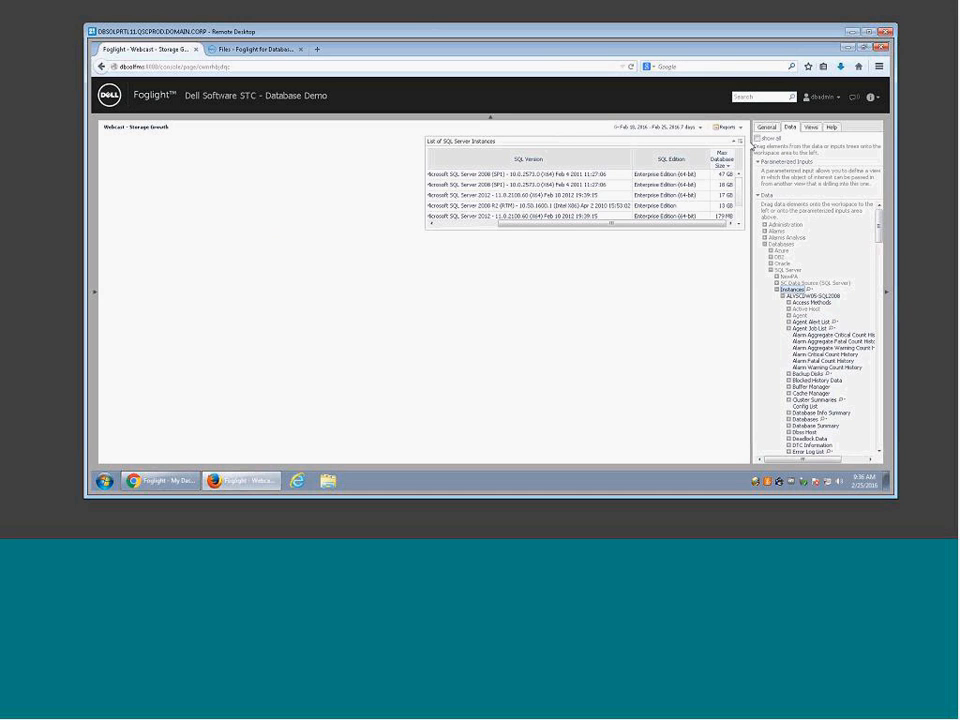
# Step: Remove the SQL Server instances table and confirm in the Remove View dialog
pyautogui.click(740, 141)
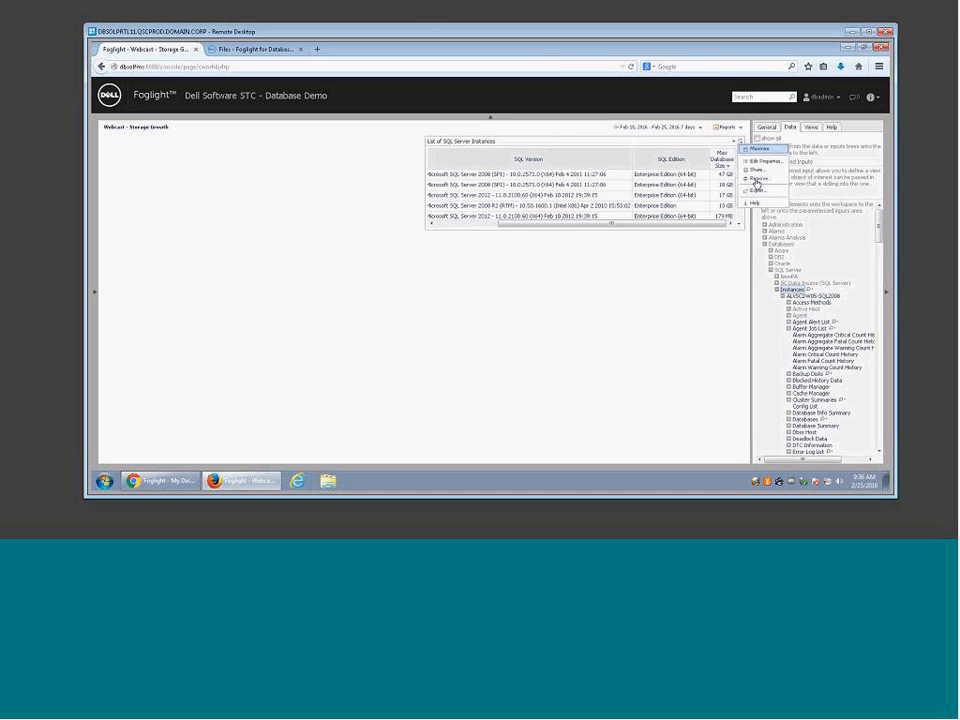
pyautogui.click(757, 182)
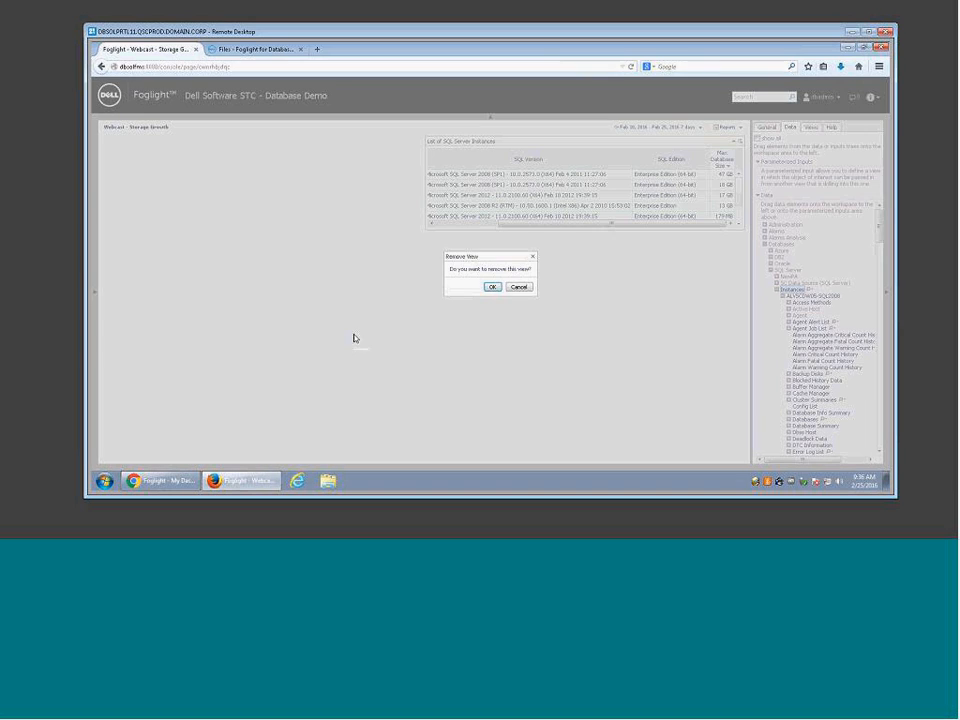
pyautogui.click(492, 285)
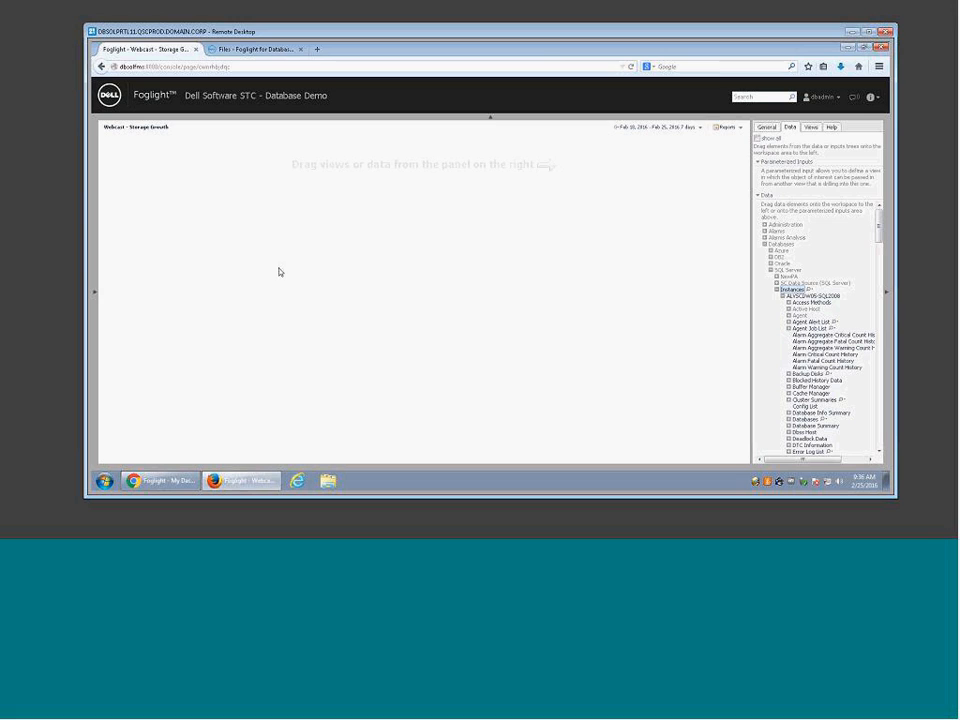
# Step: Browse the views list, then expand Databases > Oracle > Instances and select ALVSCDW08-ORAPROD
pyautogui.click(810, 128)
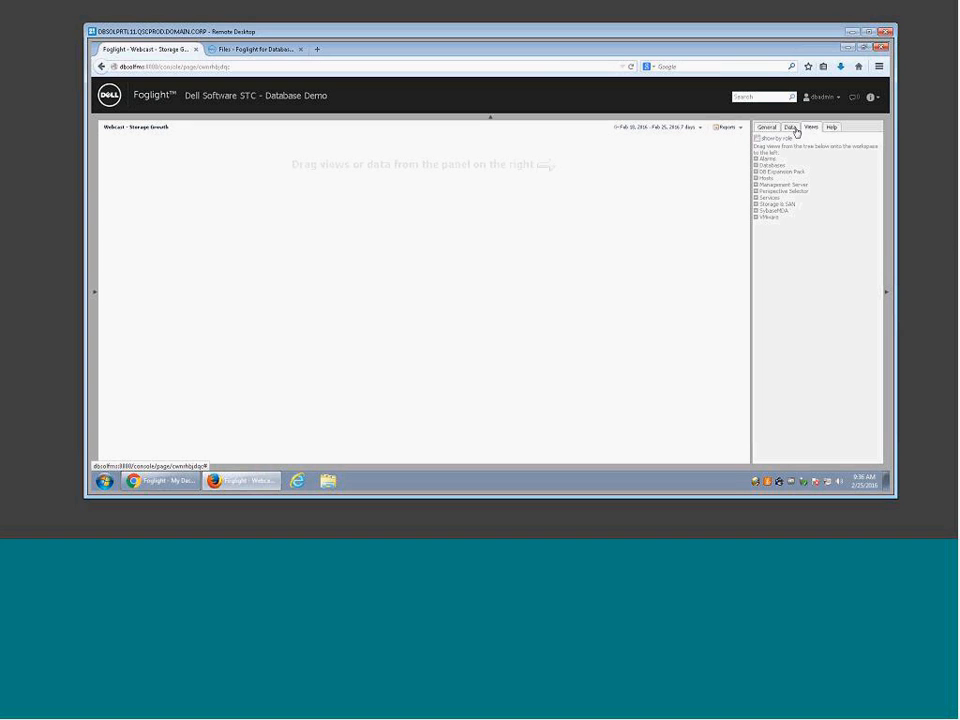
pyautogui.click(791, 127)
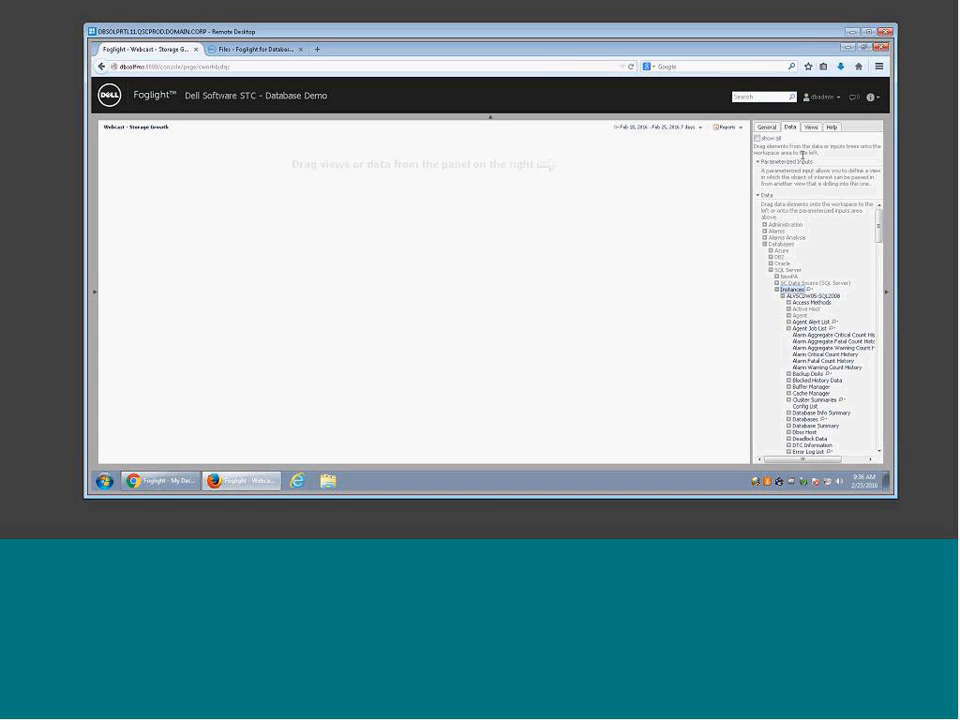
pyautogui.moveTo(880, 230); pyautogui.dragTo(880, 241)
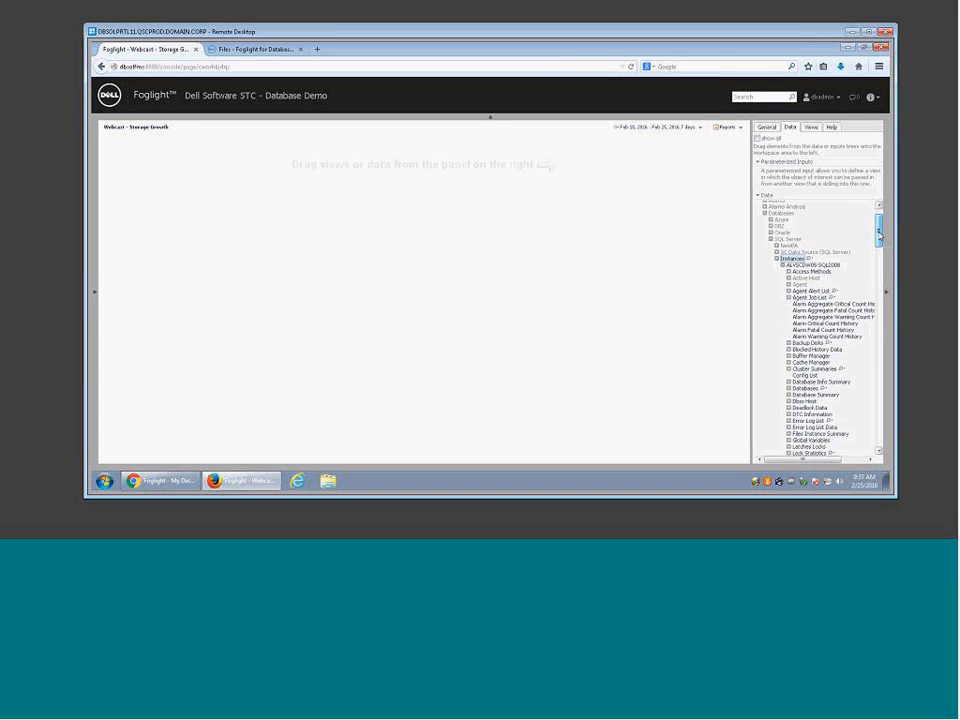
pyautogui.click(783, 237)
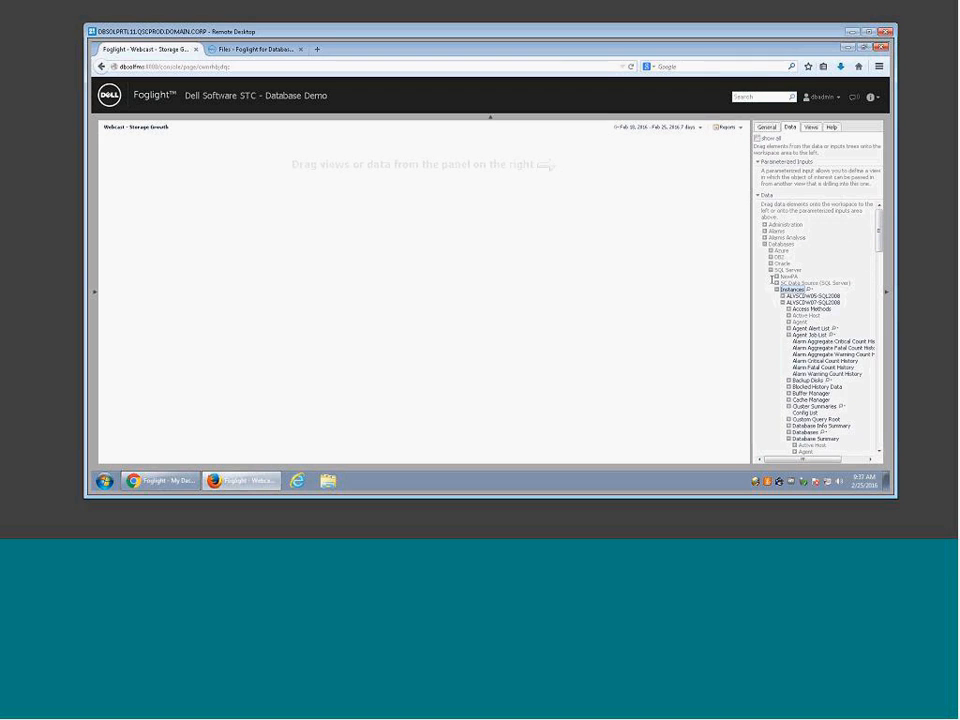
pyautogui.click(770, 264)
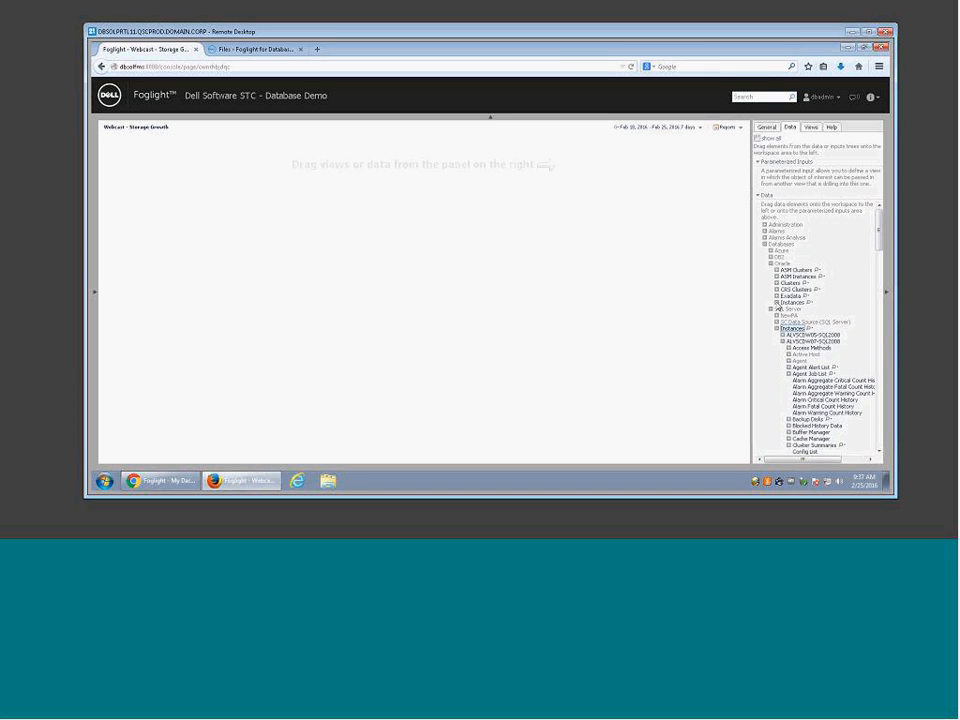
pyautogui.click(776, 302)
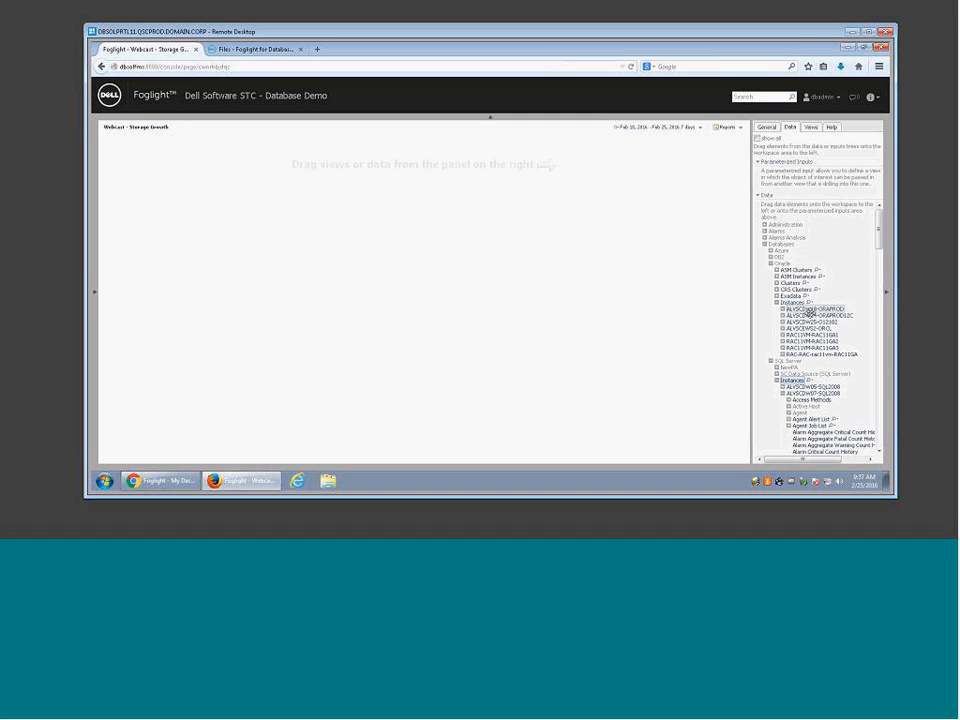
pyautogui.click(806, 309)
# Step: Drop ALVSCDW08-ORAPROD on the dashboard as a SQL Performance Investigator – Top SQL Statements view
pyautogui.moveTo(802, 309); pyautogui.dragTo(301, 184)
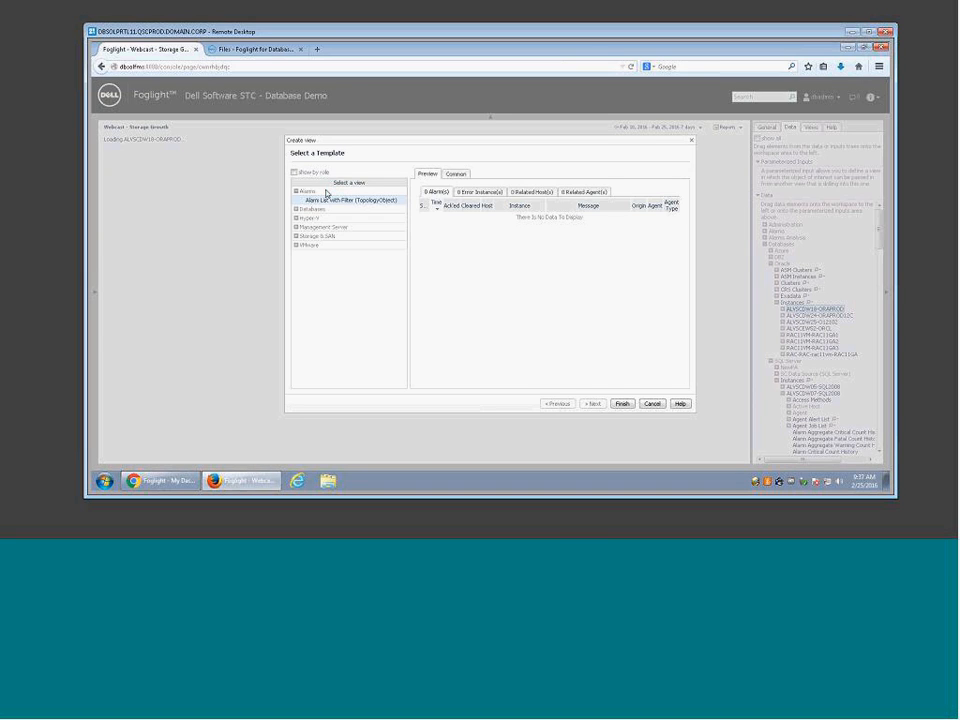
pyautogui.click(297, 210)
pyautogui.click(302, 217)
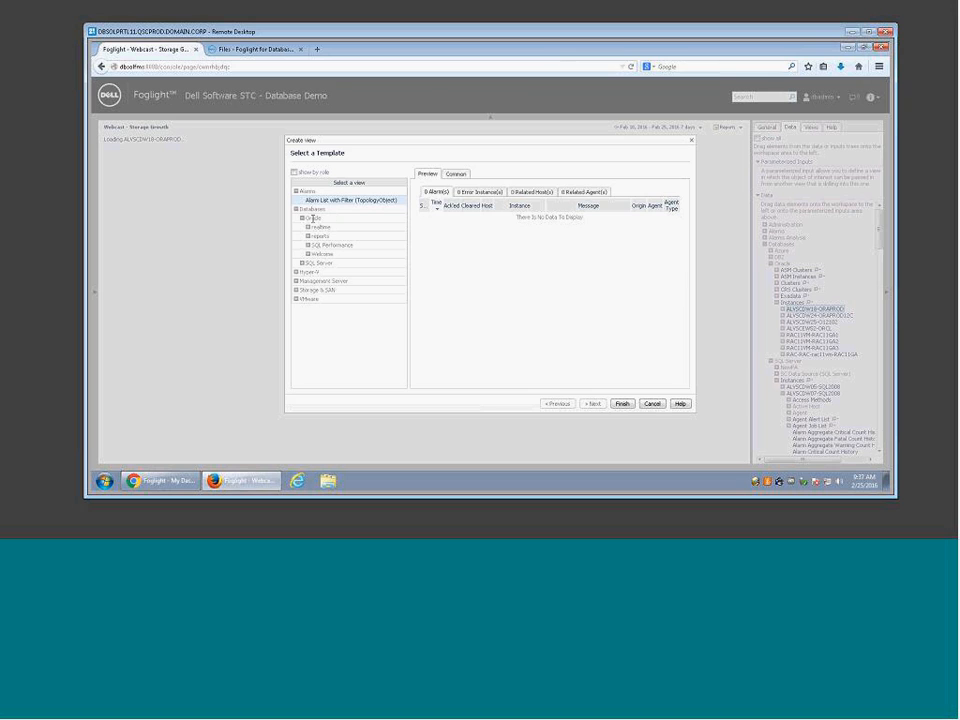
pyautogui.click(307, 245)
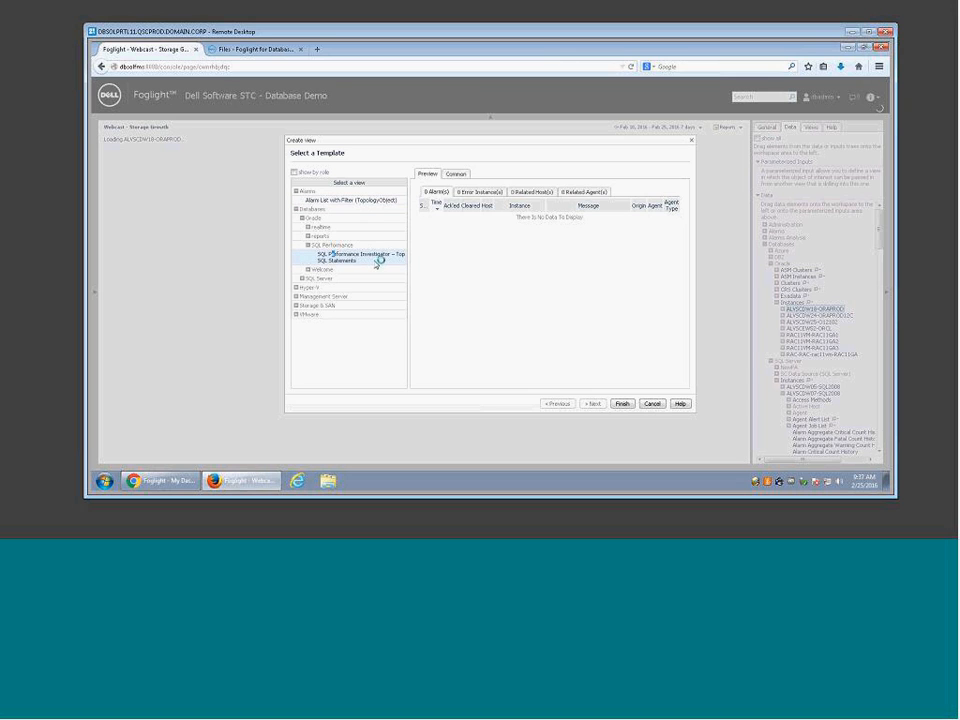
pyautogui.click(406, 256)
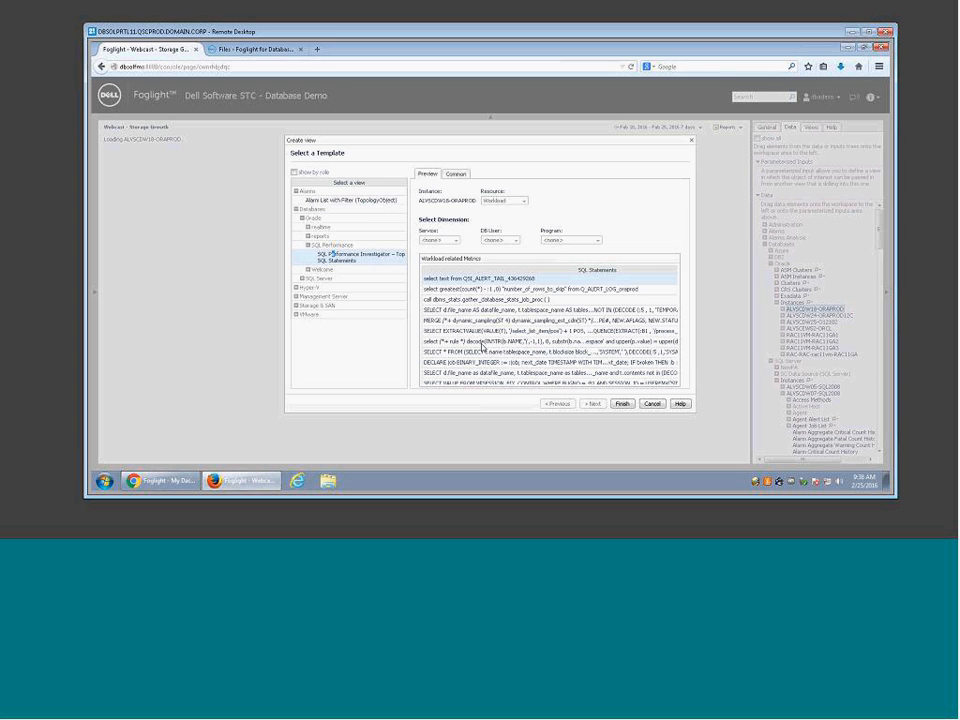
pyautogui.click(614, 404)
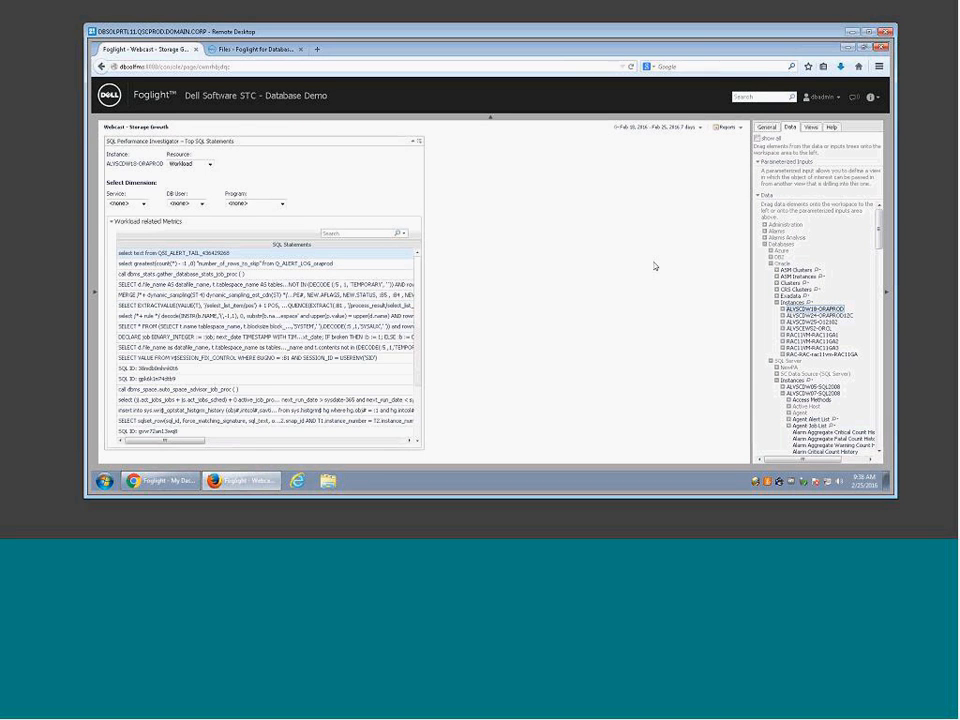
# Step: Add an IO Activity line chart of Avg Read Time and Avg Write Time to the page
pyautogui.click(781, 309)
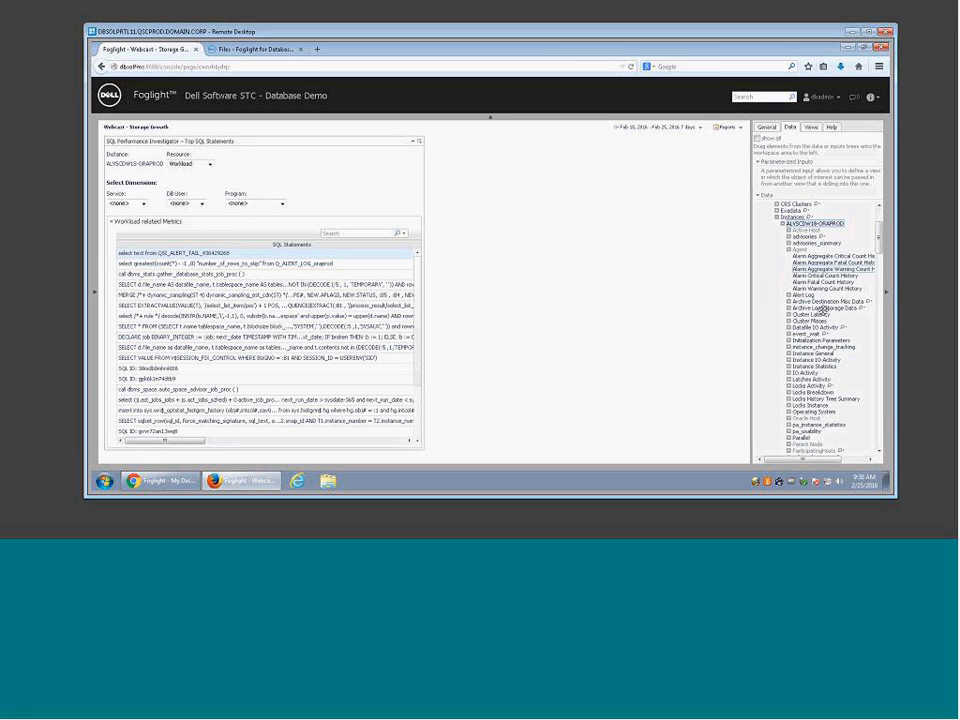
pyautogui.click(789, 372)
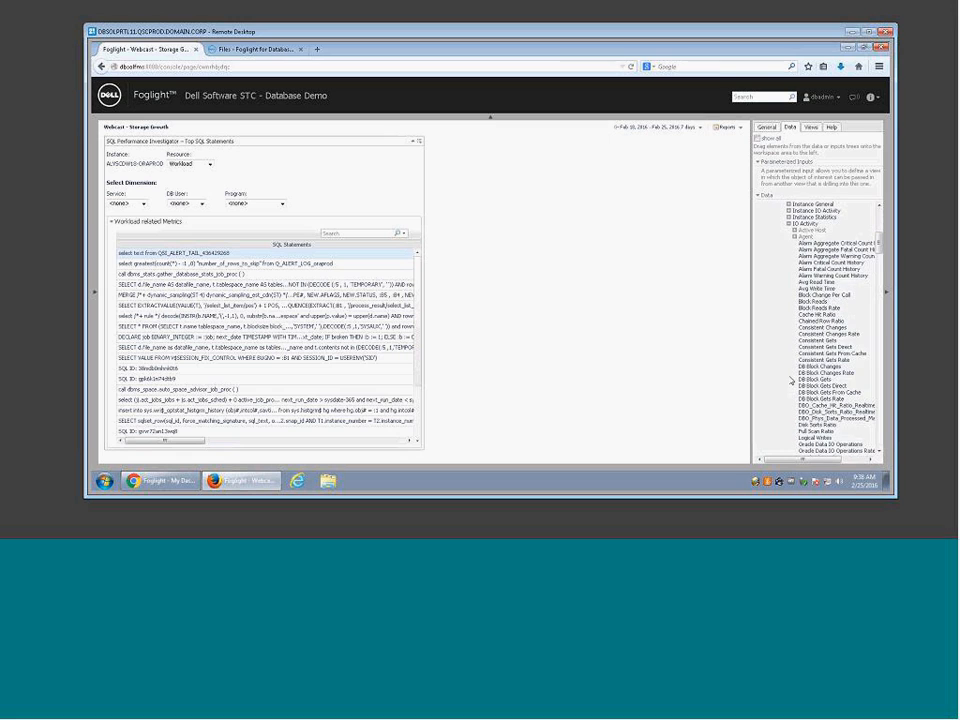
pyautogui.moveTo(805, 282); pyautogui.dragTo(558, 228)
pyautogui.click(560, 228)
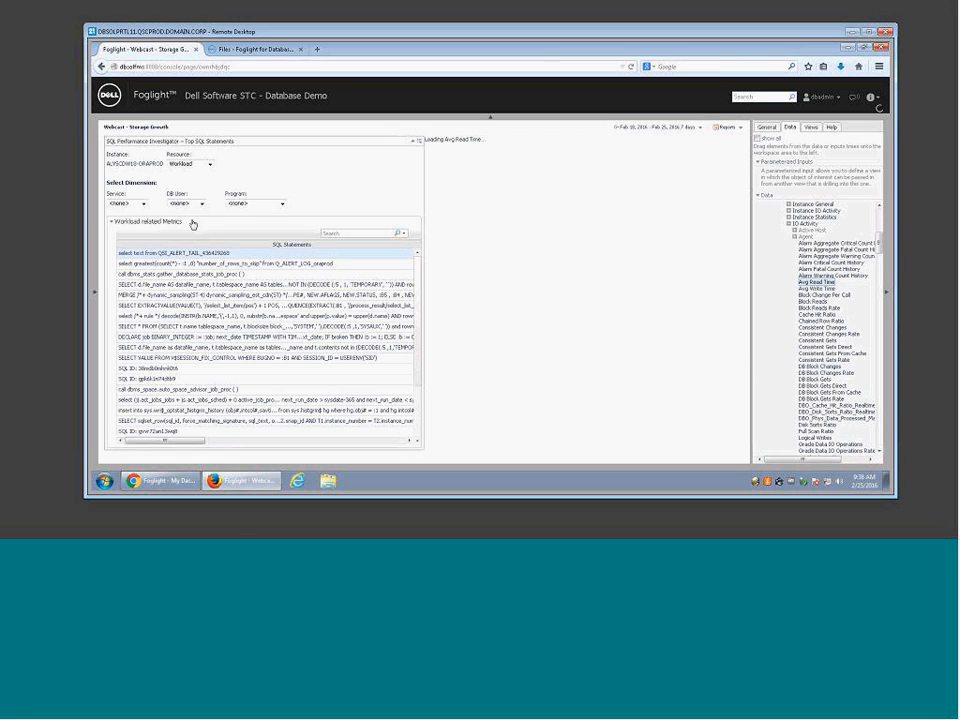
pyautogui.click(304, 183)
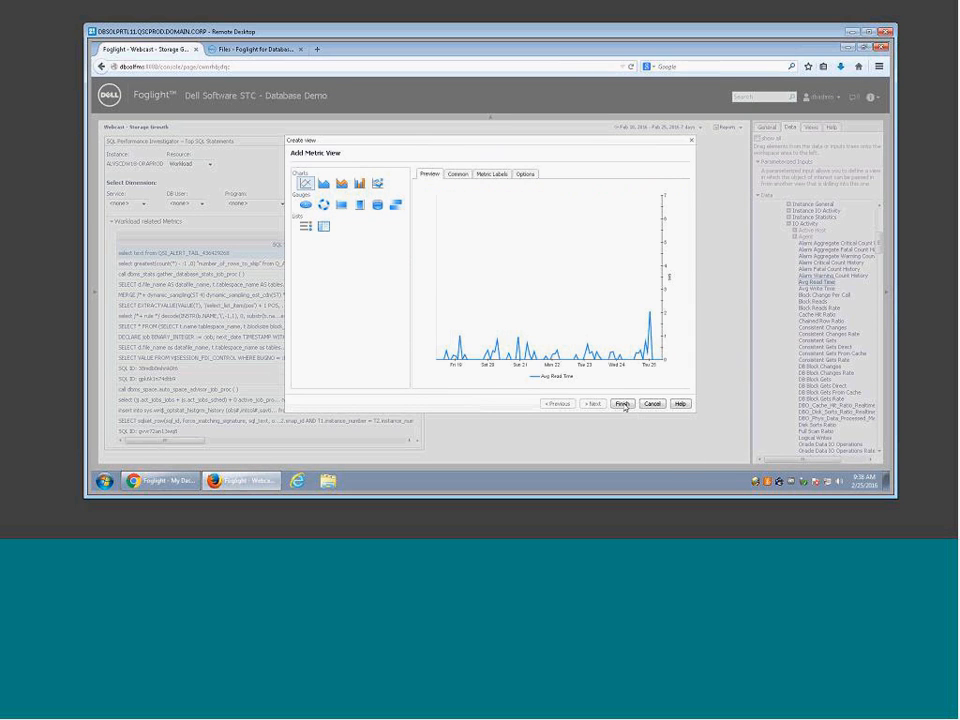
pyautogui.click(622, 403)
pyautogui.moveTo(815, 287); pyautogui.dragTo(585, 244)
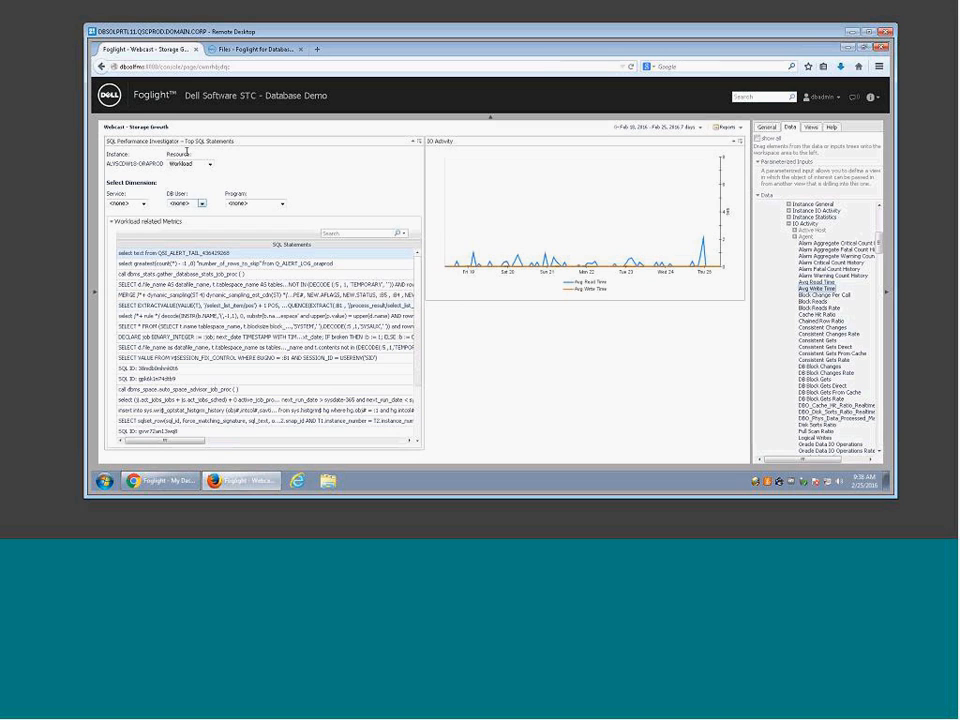
pyautogui.moveTo(189, 440); pyautogui.dragTo(163, 446)
# Step: Remove the SQL statements view and the IO Activity chart from the page
pyautogui.moveTo(880, 237); pyautogui.dragTo(880, 216)
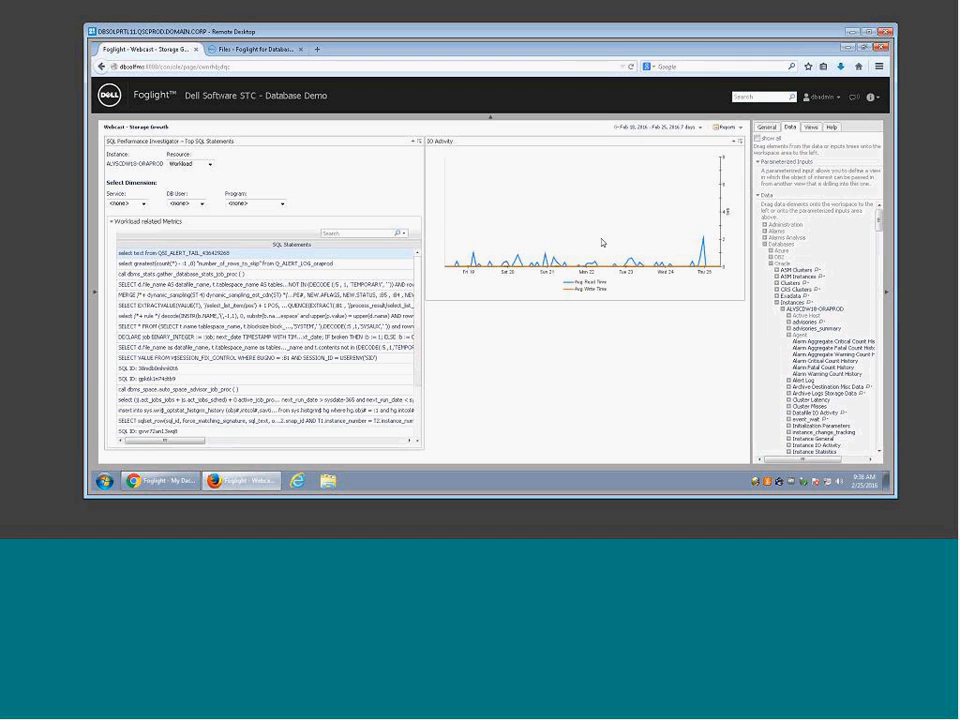
pyautogui.click(421, 141)
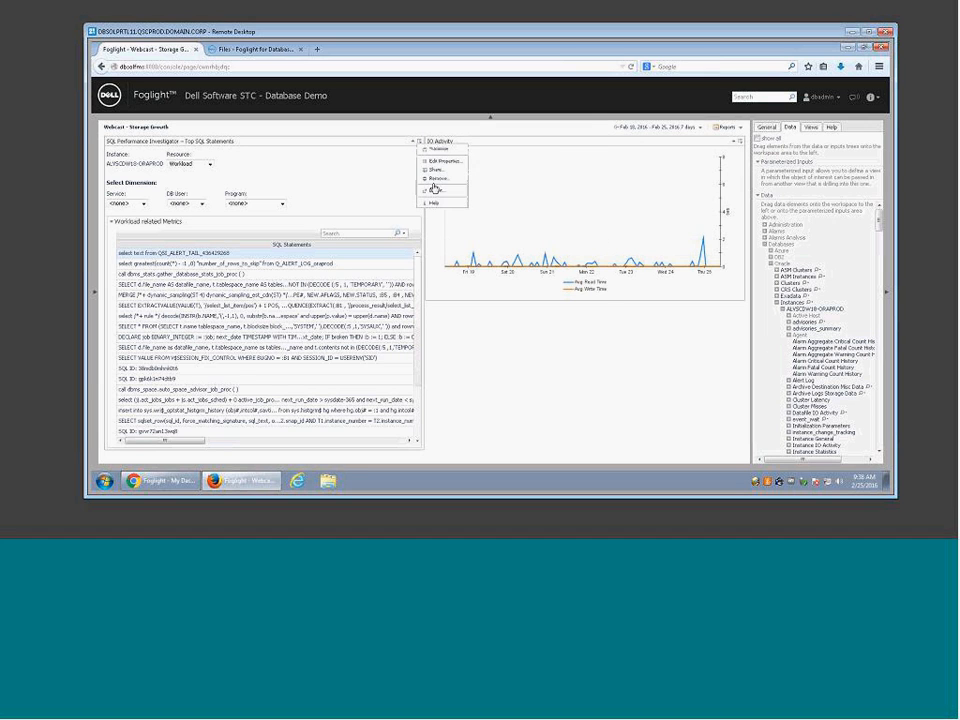
pyautogui.click(436, 181)
pyautogui.press('Return')
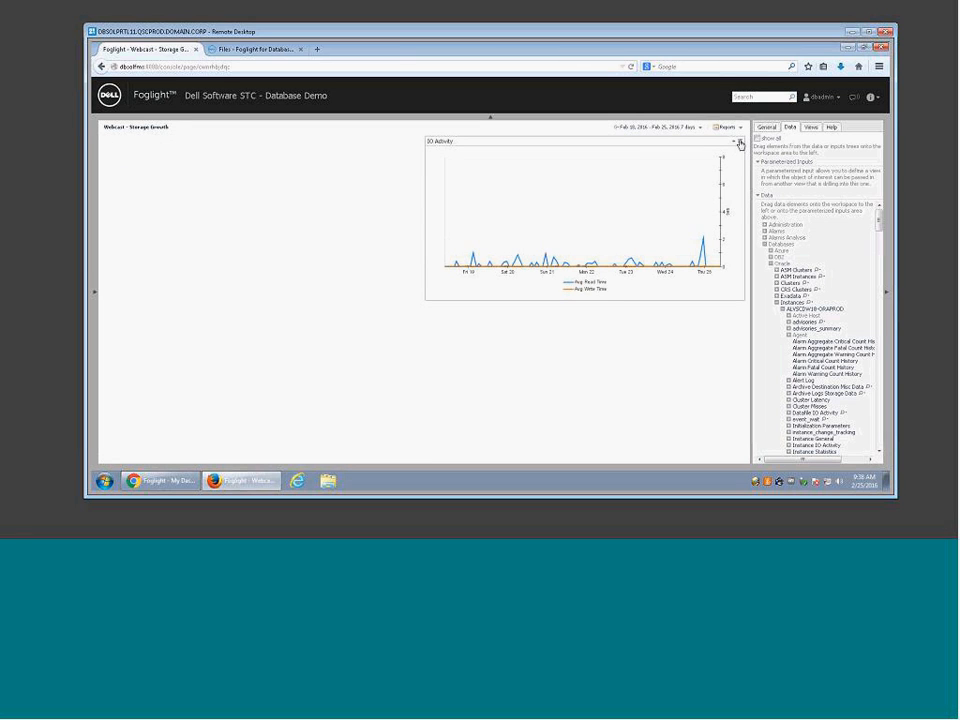
pyautogui.click(740, 141)
pyautogui.click(752, 181)
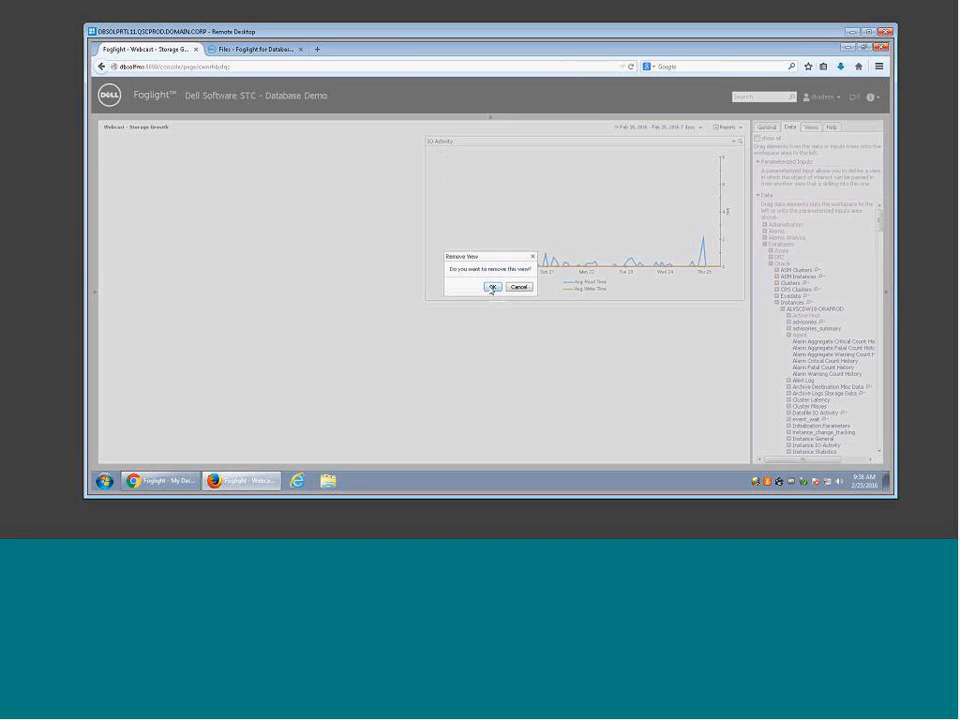
pyautogui.click(491, 286)
pyautogui.click(798, 308)
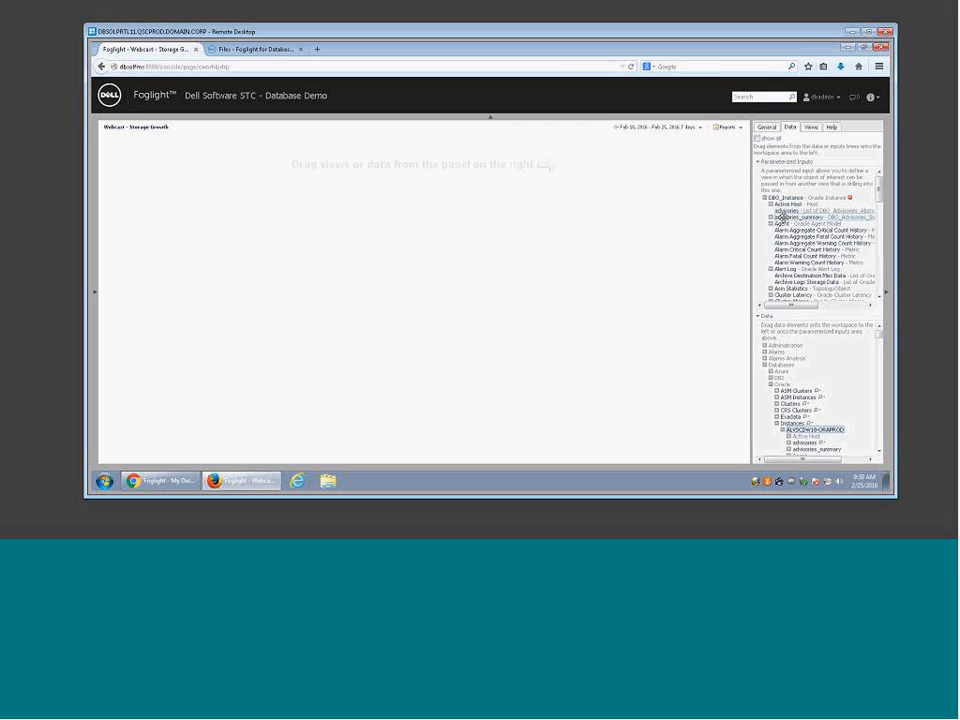
# Step: Drop the DBO_Instance input on the page and build a Databases > Oracle > SQL Performance Top SQL Statements view from it
pyautogui.moveTo(787, 197); pyautogui.dragTo(297, 183)
pyautogui.click(313, 205)
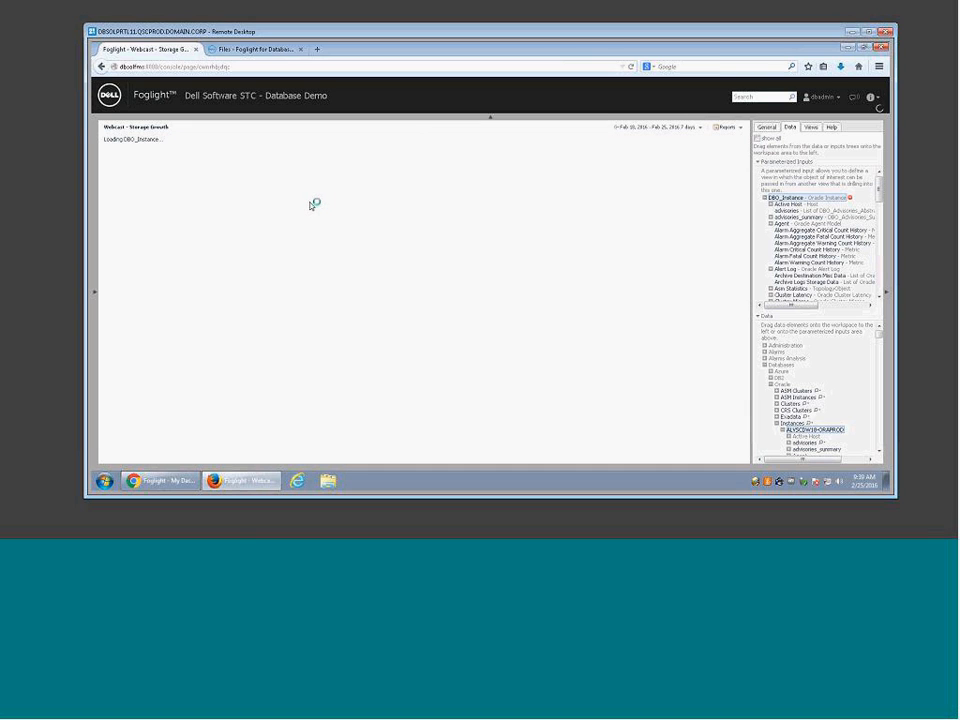
pyautogui.click(296, 209)
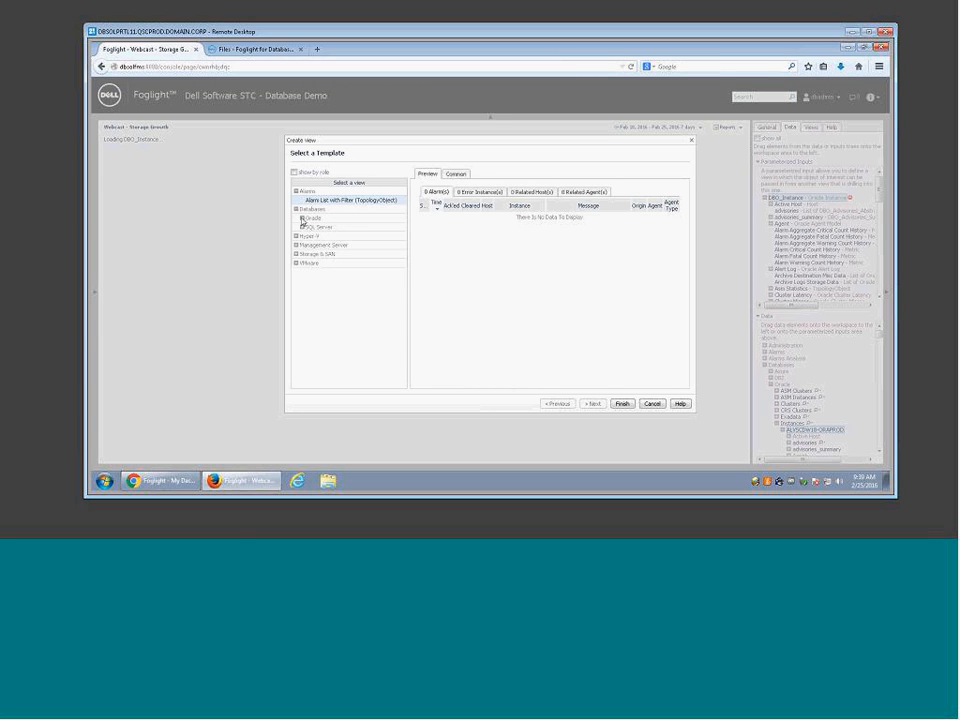
pyautogui.click(308, 217)
pyautogui.click(309, 245)
pyautogui.click(336, 257)
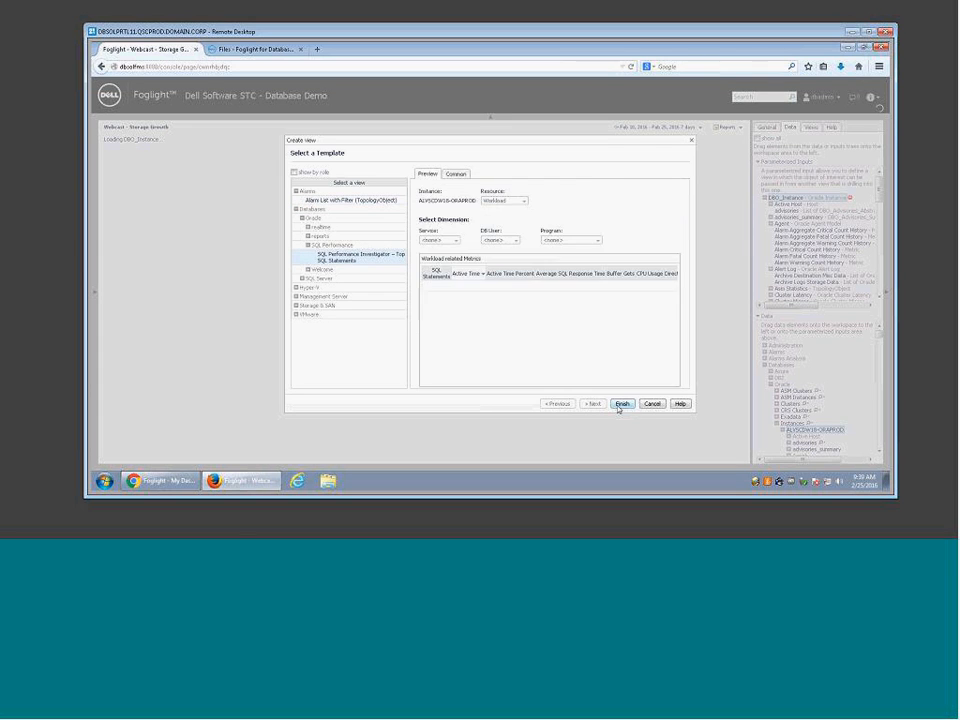
pyautogui.click(624, 404)
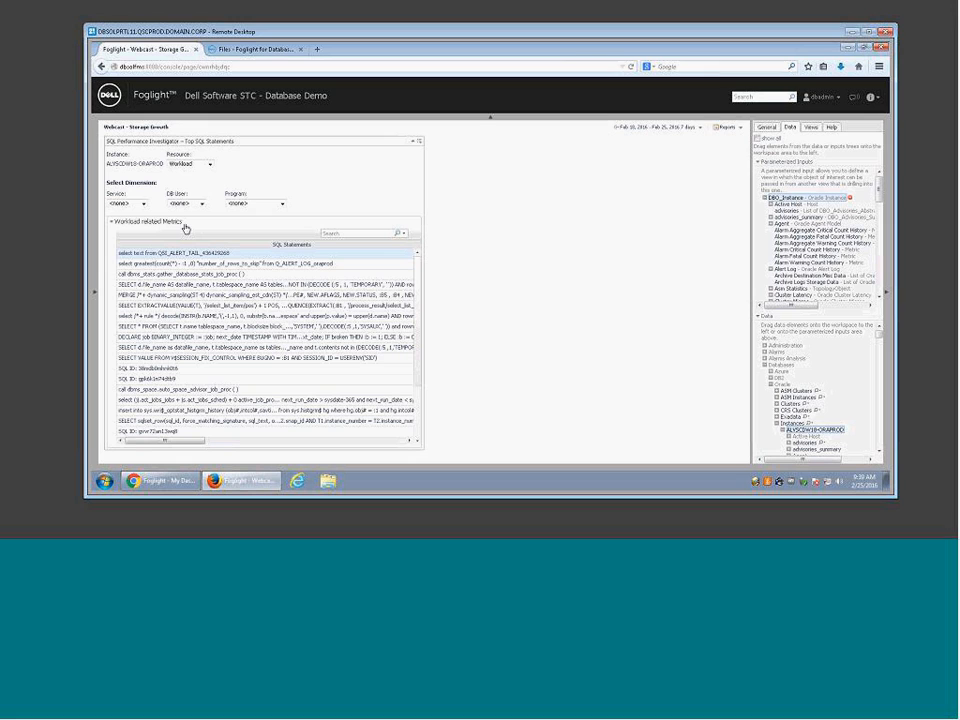
pyautogui.click(768, 128)
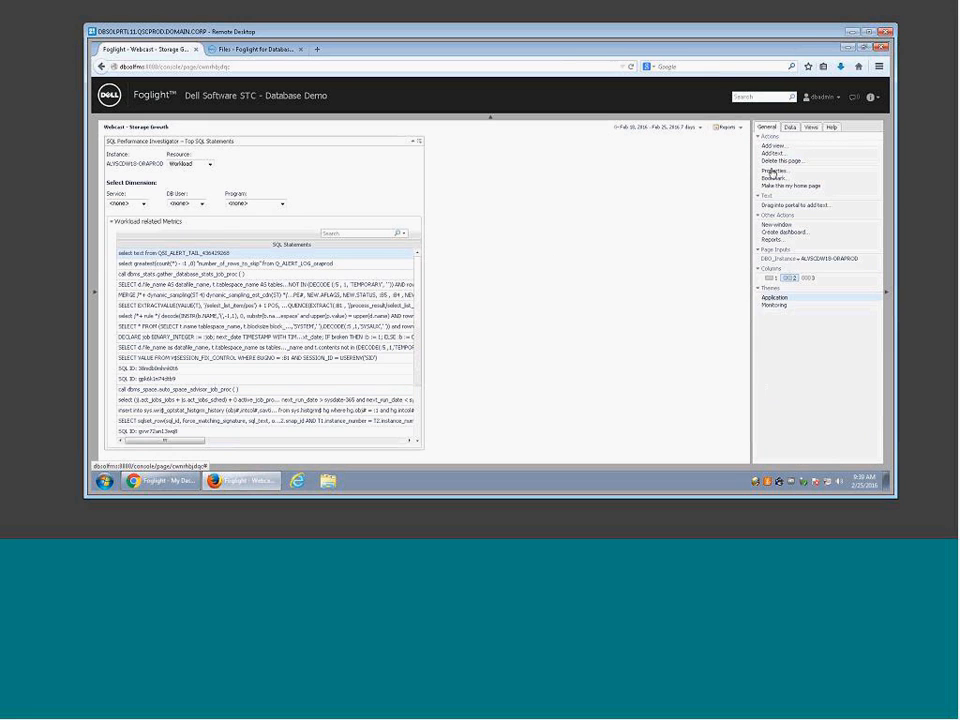
# Step: Set the page's DBO_Instance input to ALYSCDW24-ORAPROD12C so the view lists its statements
pyautogui.click(800, 260)
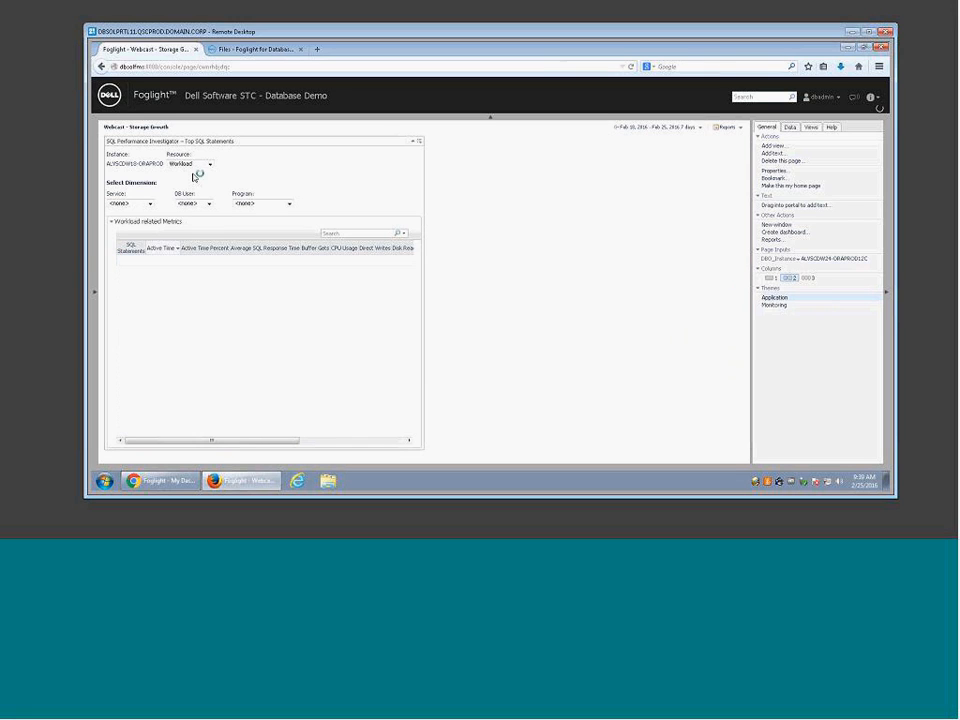
pyautogui.moveTo(137, 163); pyautogui.dragTo(120, 163)
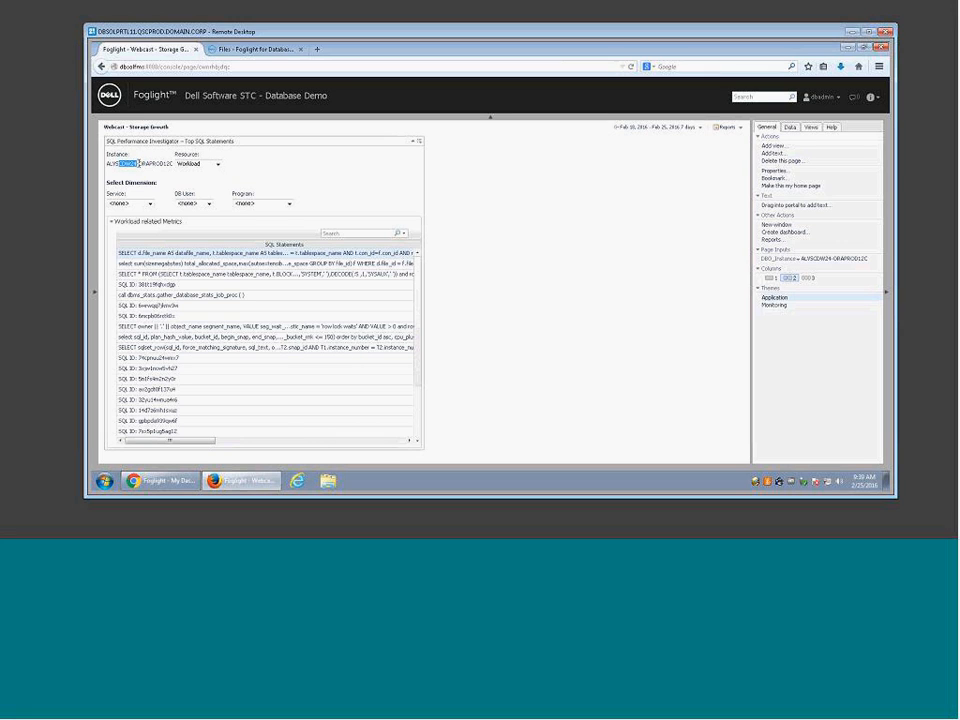
pyautogui.click(577, 256)
# Step: Browse the views list, expanding Databases > SQL Server to reveal the vSQL views
pyautogui.click(811, 130)
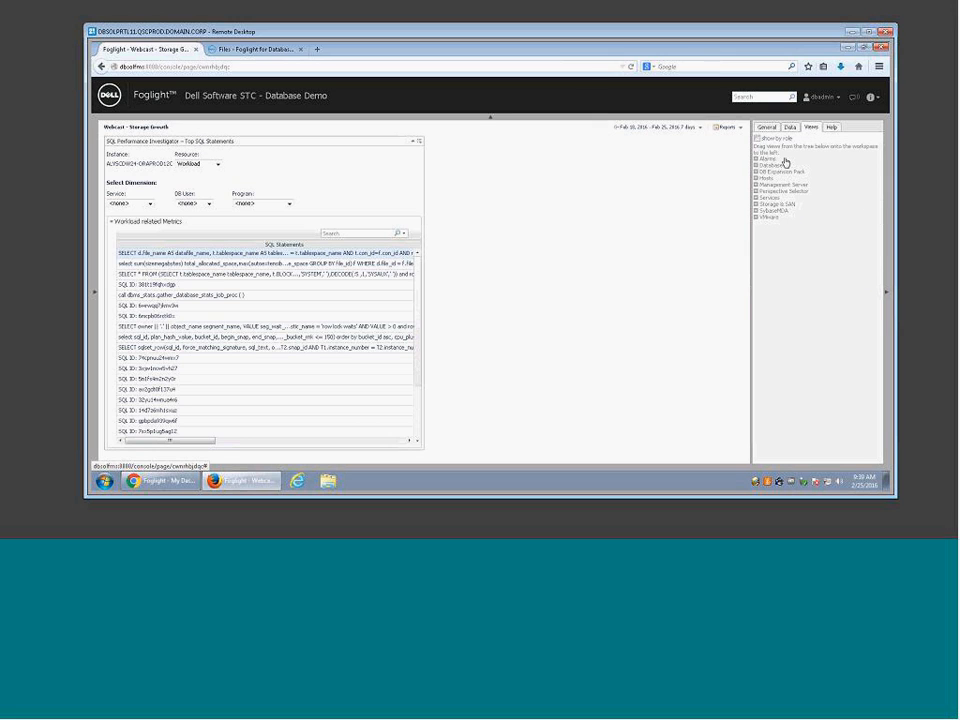
pyautogui.click(756, 172)
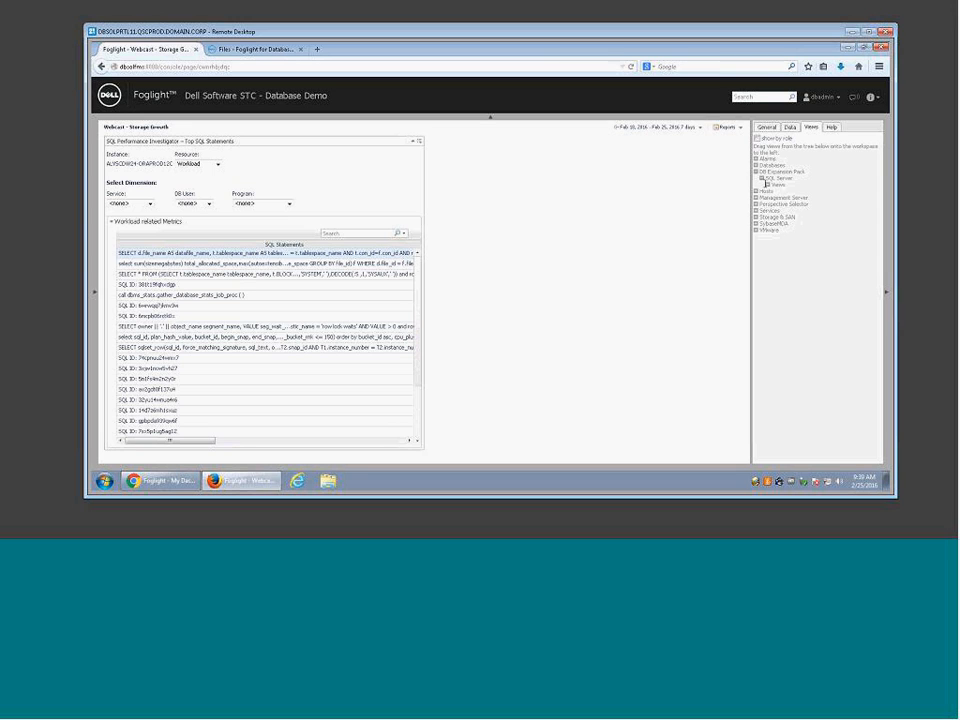
pyautogui.click(765, 185)
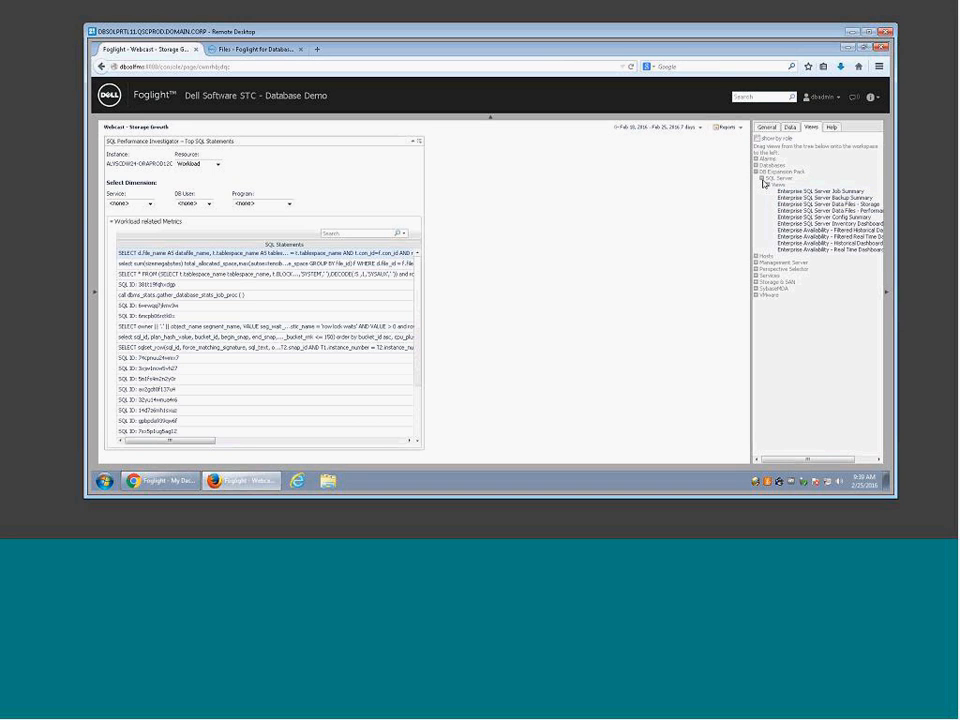
pyautogui.click(762, 179)
pyautogui.click(756, 172)
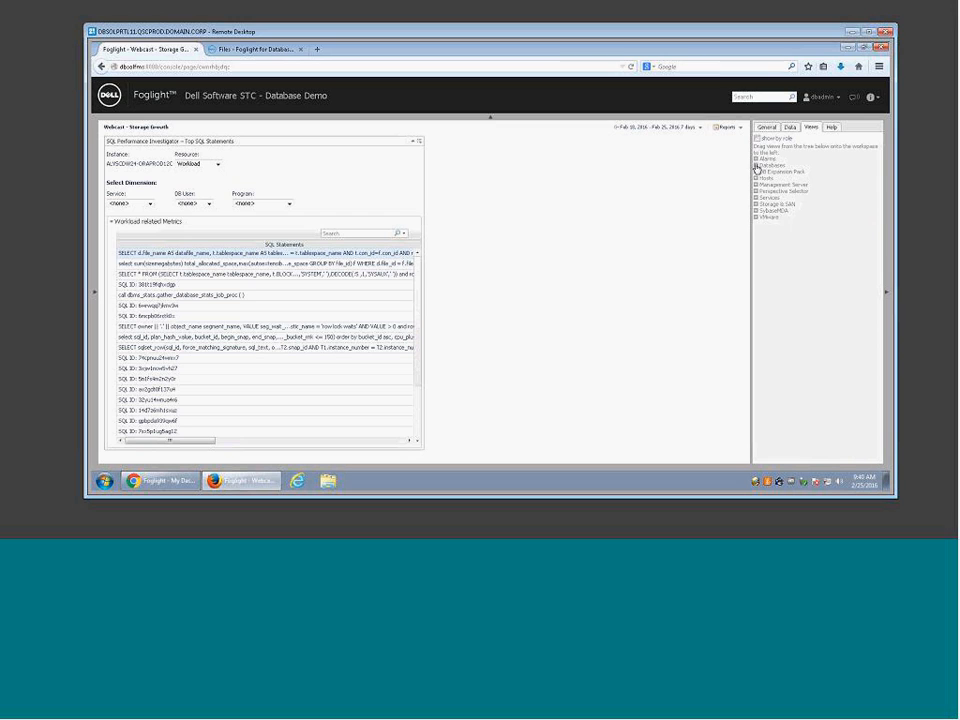
pyautogui.click(756, 166)
pyautogui.click(762, 211)
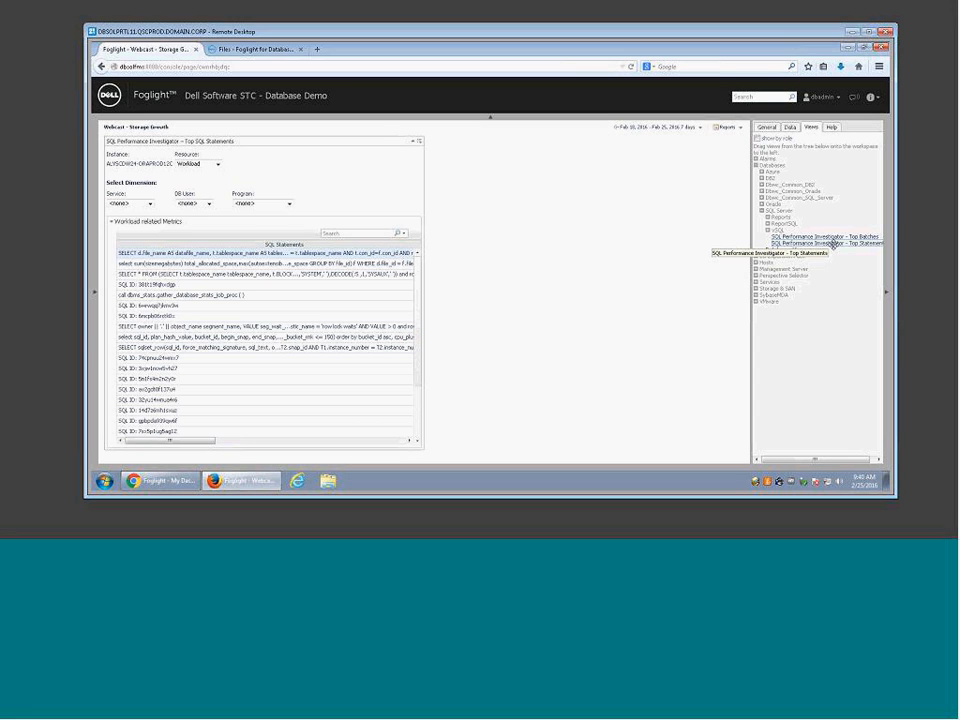
# Step: Remove the Top SQL Statements view from the page and confirm with OK
pyautogui.moveTo(836, 243); pyautogui.dragTo(437, 167)
pyautogui.click(420, 143)
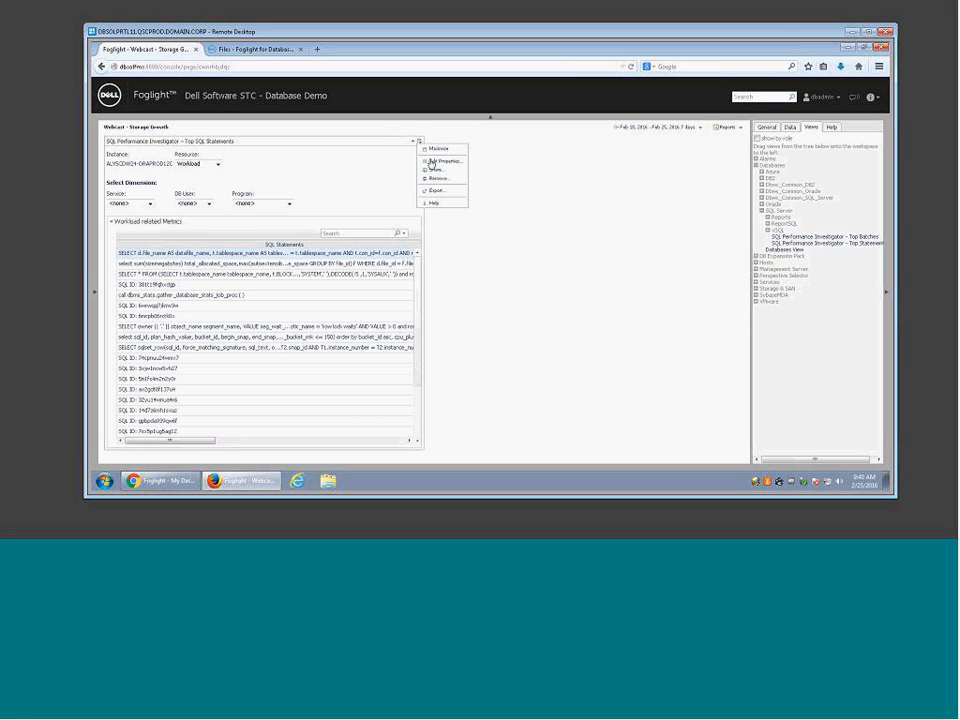
pyautogui.click(436, 180)
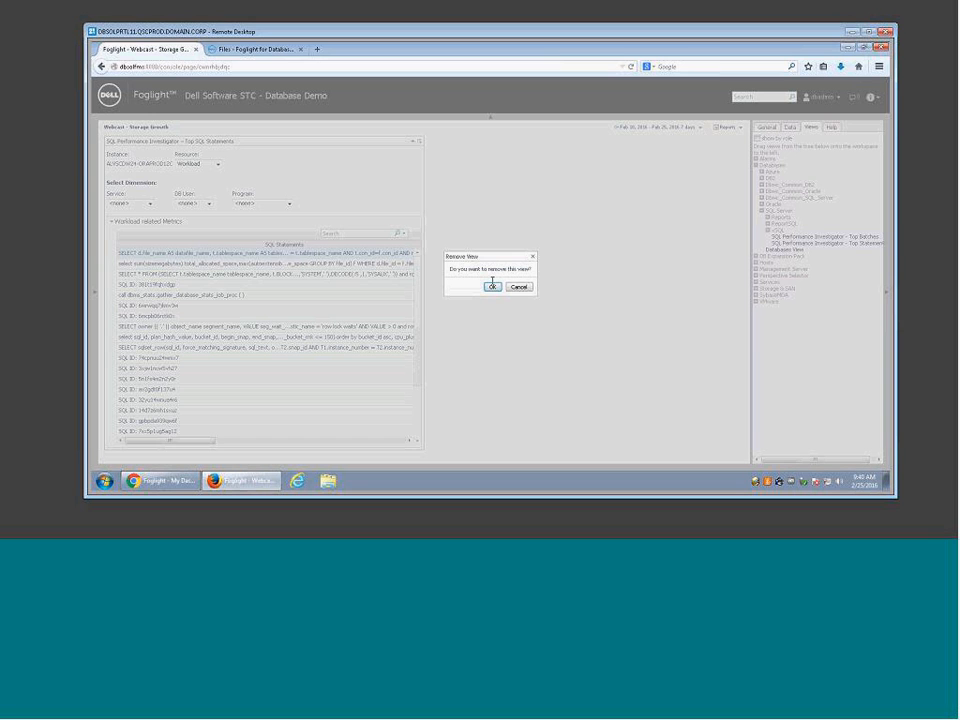
pyautogui.click(497, 289)
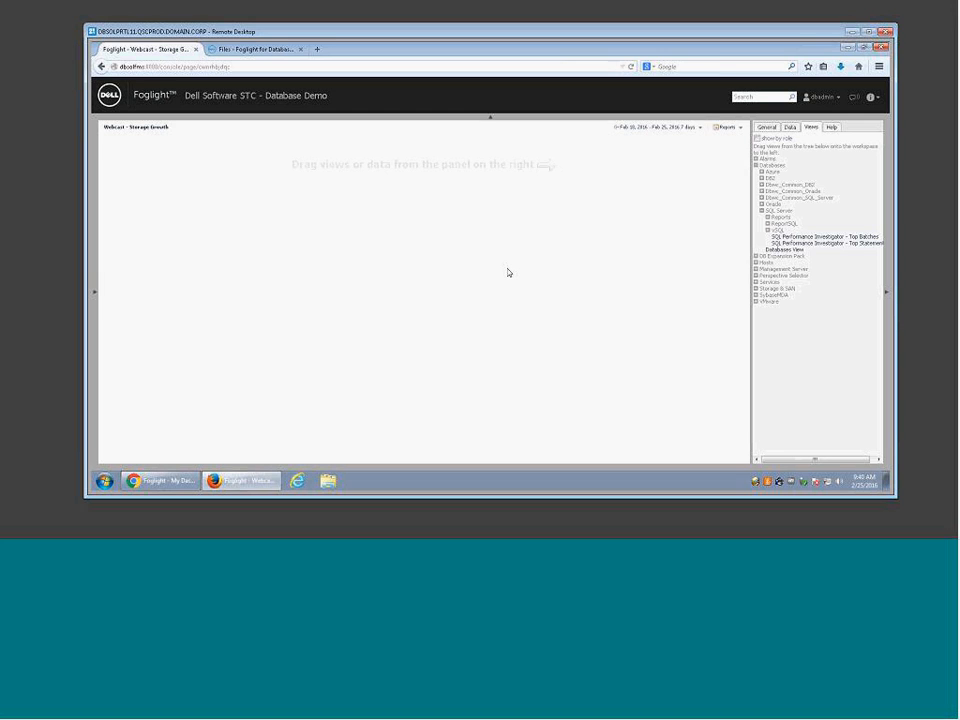
# Step: Delete the DBO_Instance parameterized input and collapse the Databases tree
pyautogui.click(790, 127)
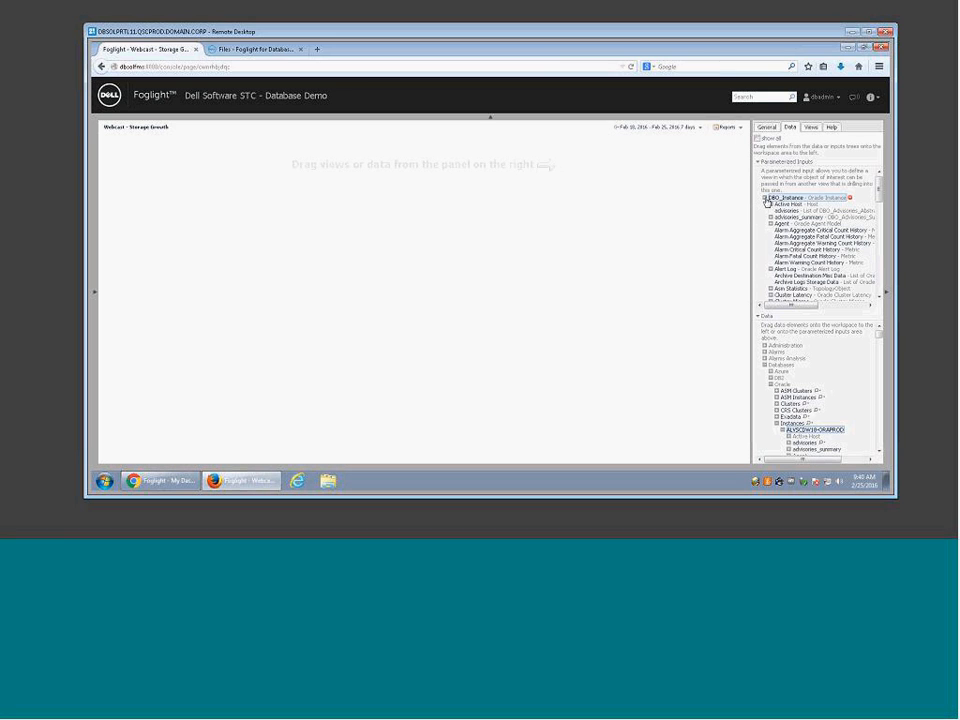
pyautogui.click(765, 197)
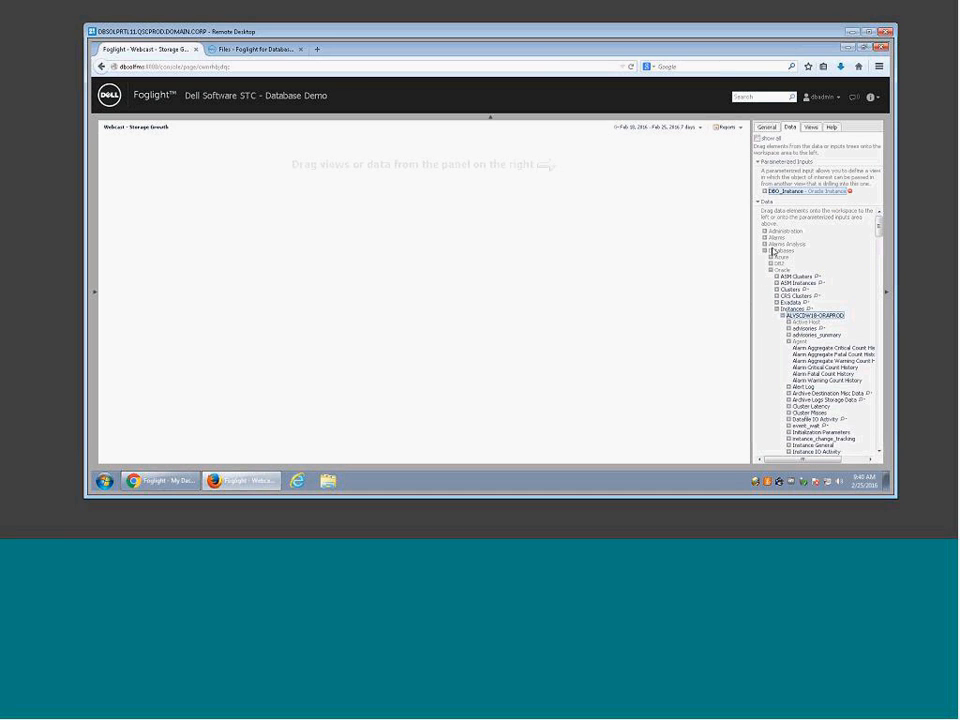
pyautogui.click(849, 190)
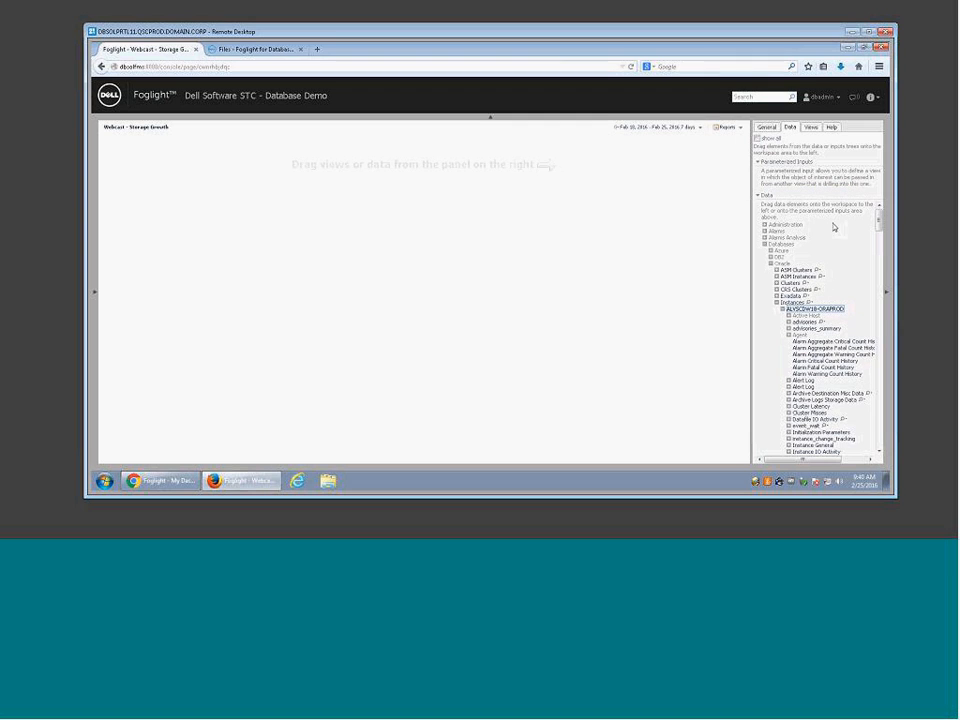
pyautogui.click(776, 302)
pyautogui.click(771, 265)
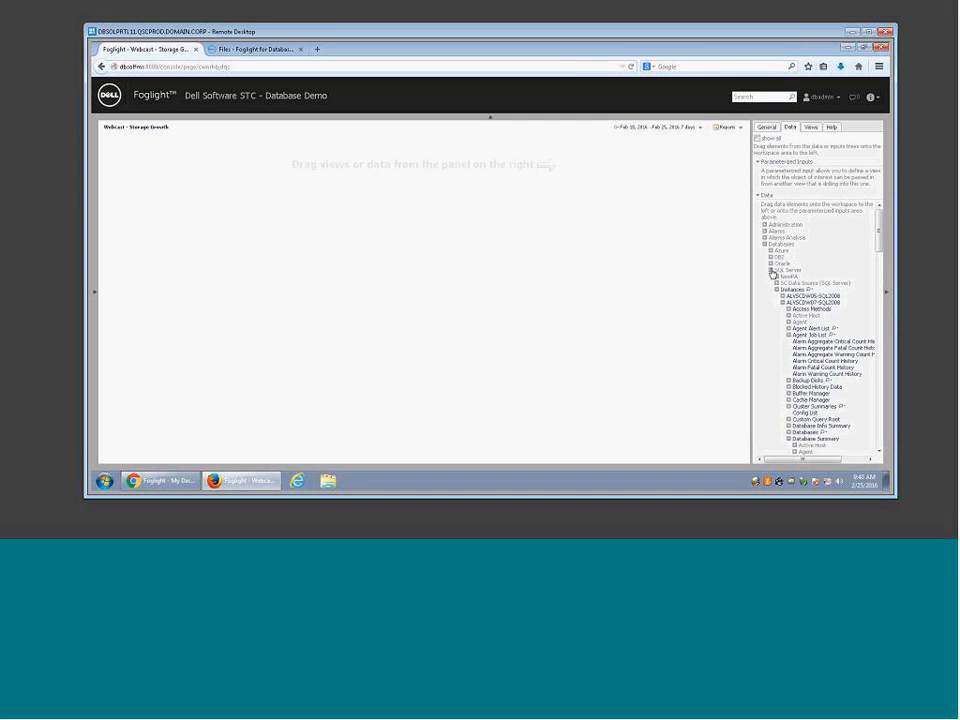
pyautogui.click(771, 270)
pyautogui.click(766, 243)
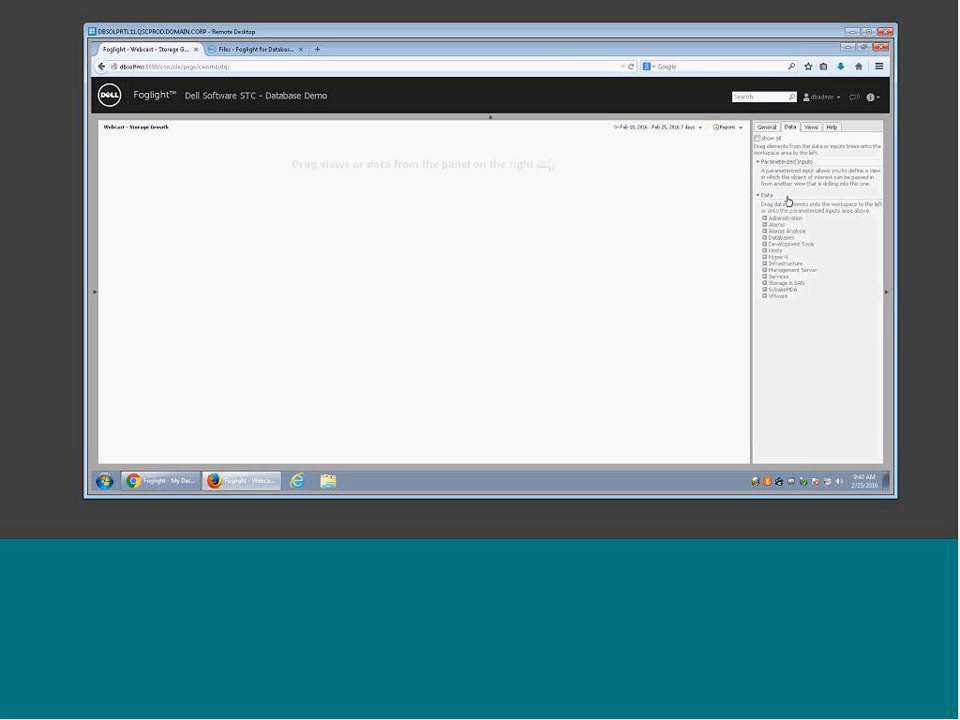
# Step: Switch the dashboard to a 1-column layout and expand Databases > SQL Server in the data tree
pyautogui.click(767, 127)
pyautogui.click(768, 258)
pyautogui.click(790, 127)
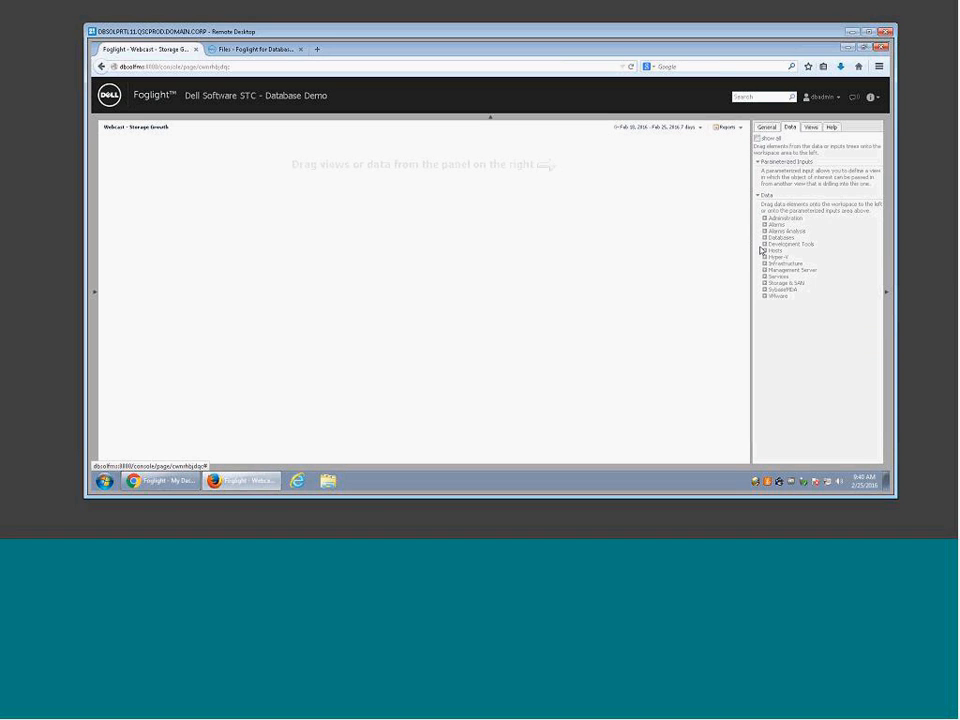
pyautogui.click(765, 238)
pyautogui.click(771, 264)
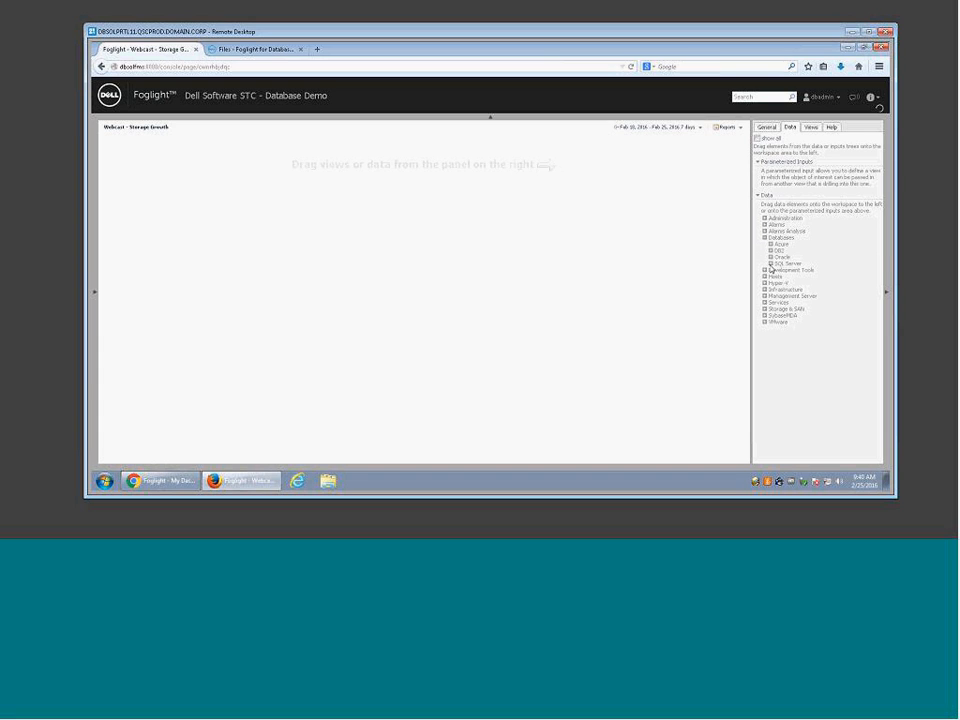
# Step: Drop the SQL Server Instances onto the dashboard to build a metric view
pyautogui.moveTo(791, 245); pyautogui.dragTo(466, 200)
pyautogui.click(464, 198)
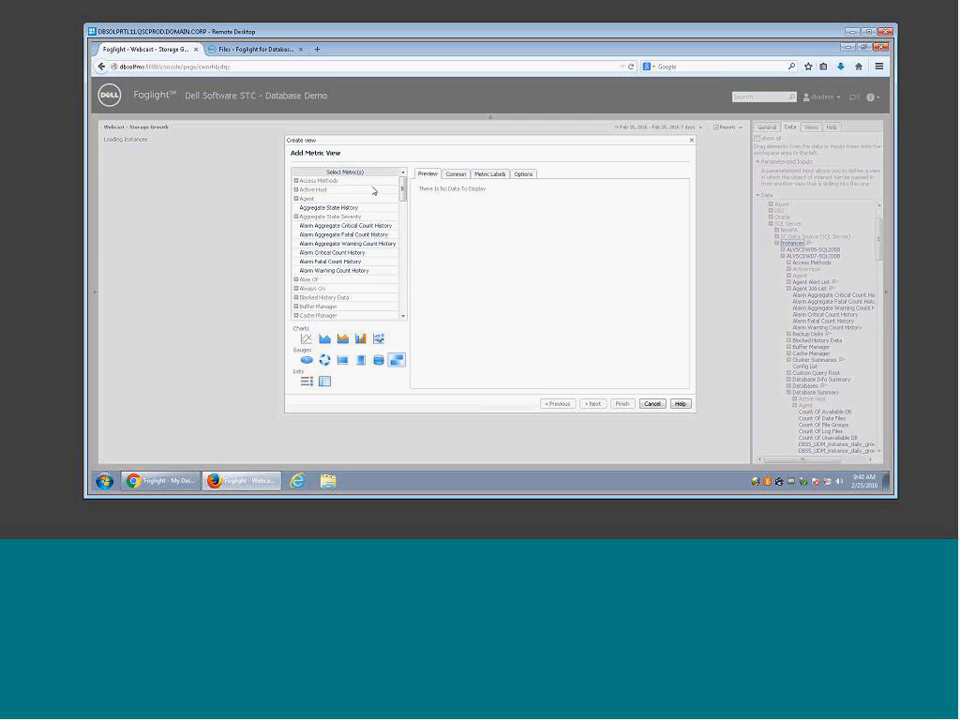
pyautogui.scroll(-10, 398, 230)
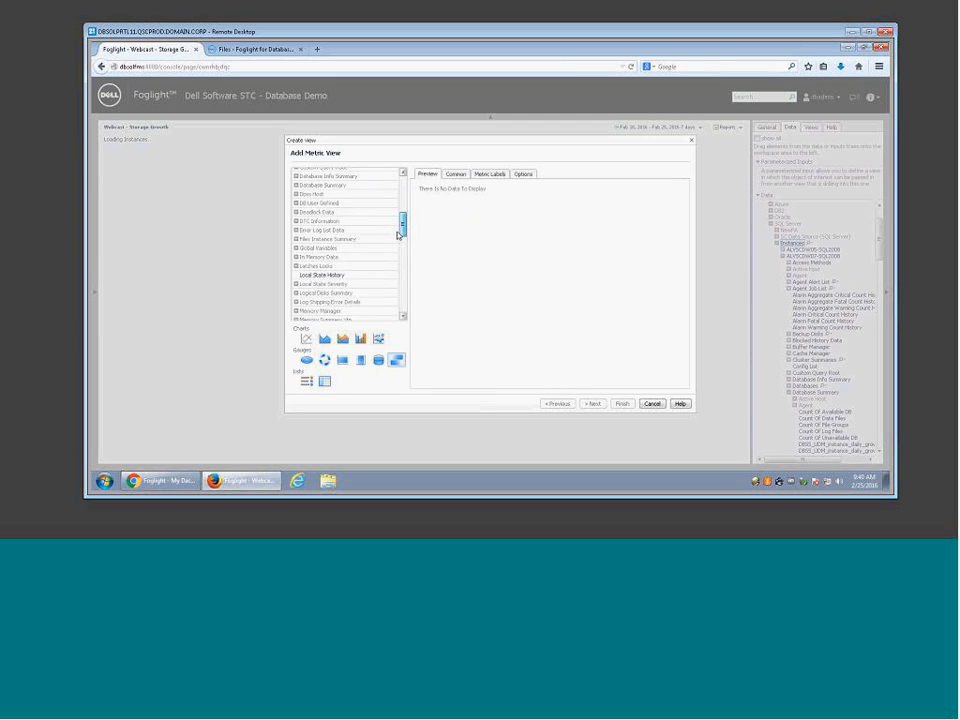
pyautogui.scroll(-5, 394, 246)
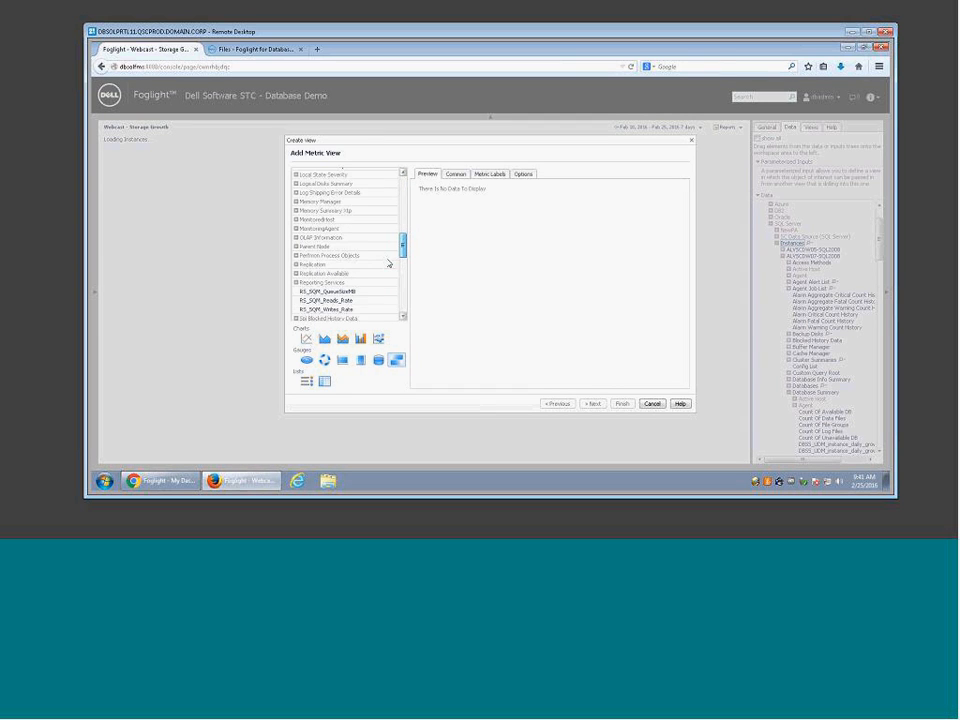
pyautogui.scroll(-3, 388, 284)
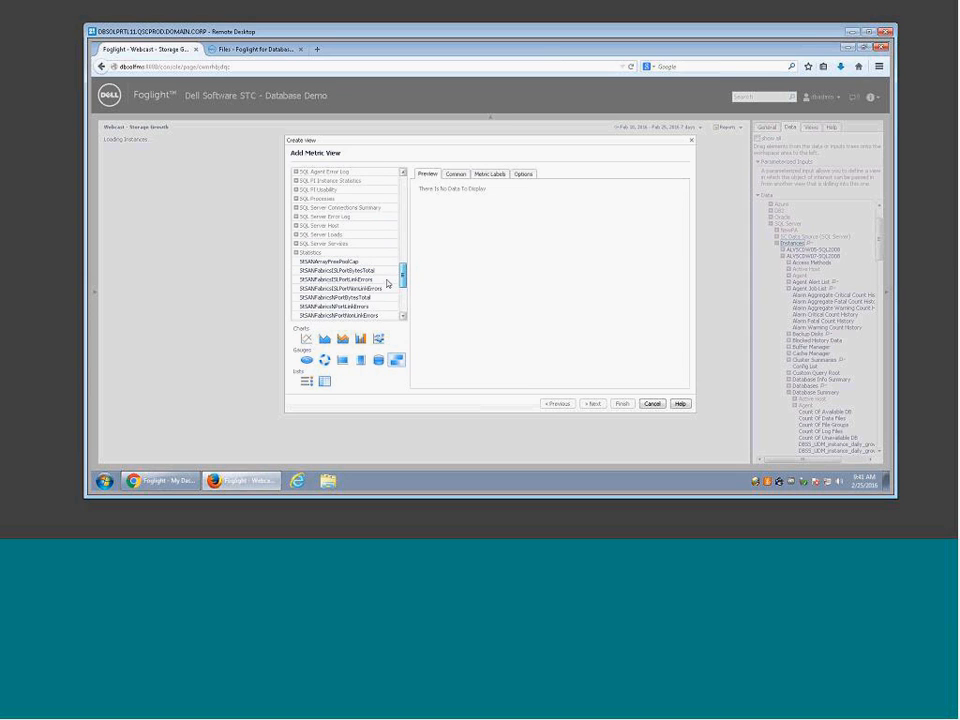
pyautogui.scroll(10, 404, 281)
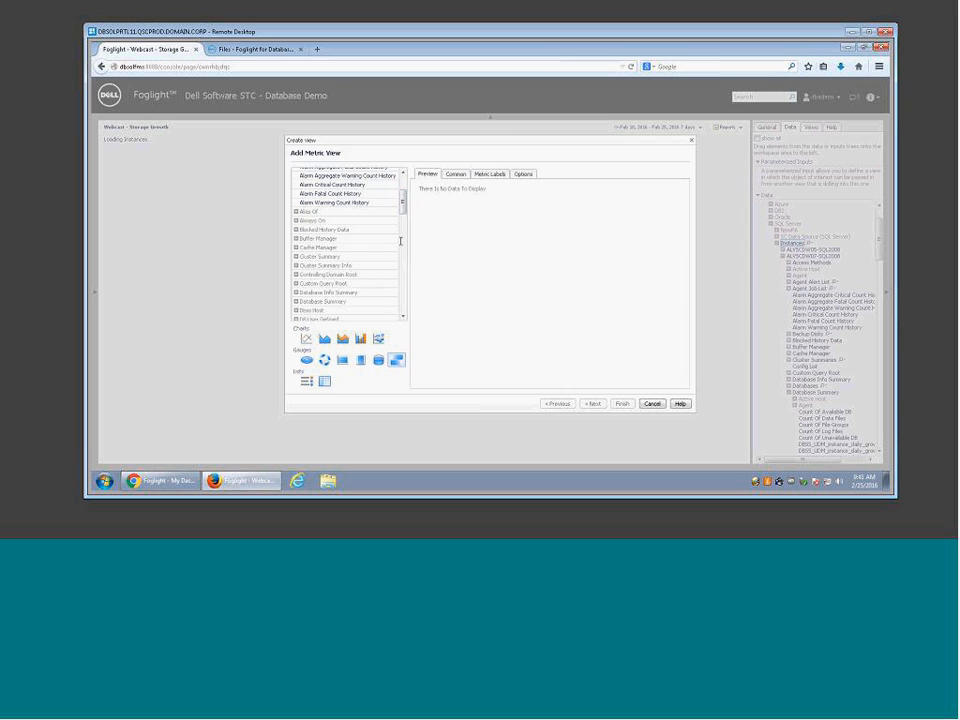
pyautogui.scroll(-1, 377, 279)
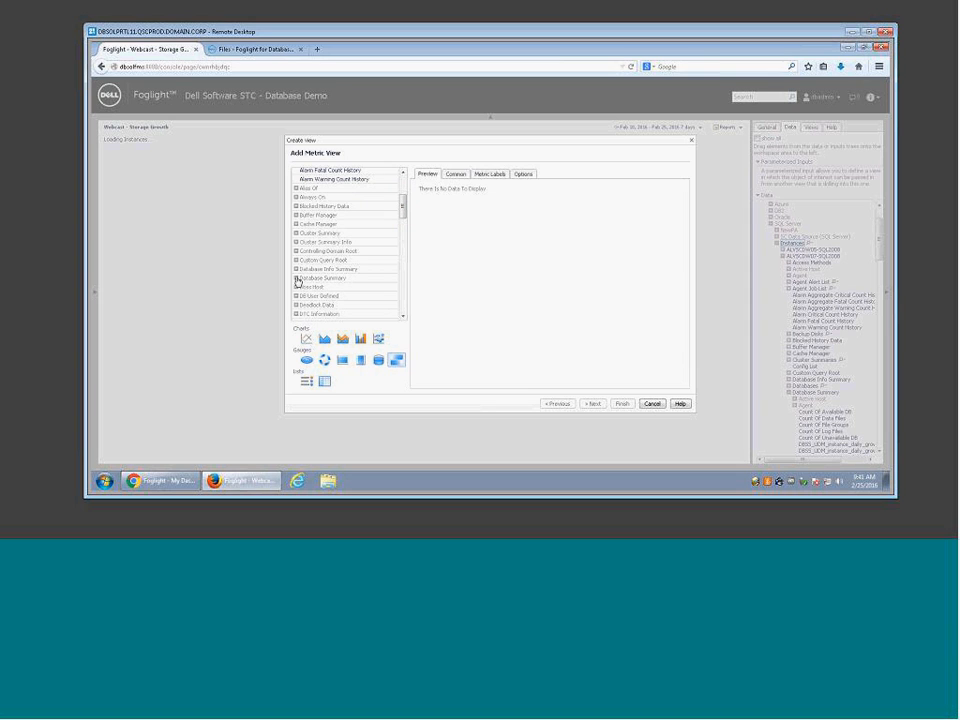
# Step: Chart Database Summary's Total Size Of Data Files as a line chart and finish it
pyautogui.click(297, 283)
pyautogui.scroll(-3, 403, 220)
pyautogui.moveTo(403, 226); pyautogui.dragTo(401, 250)
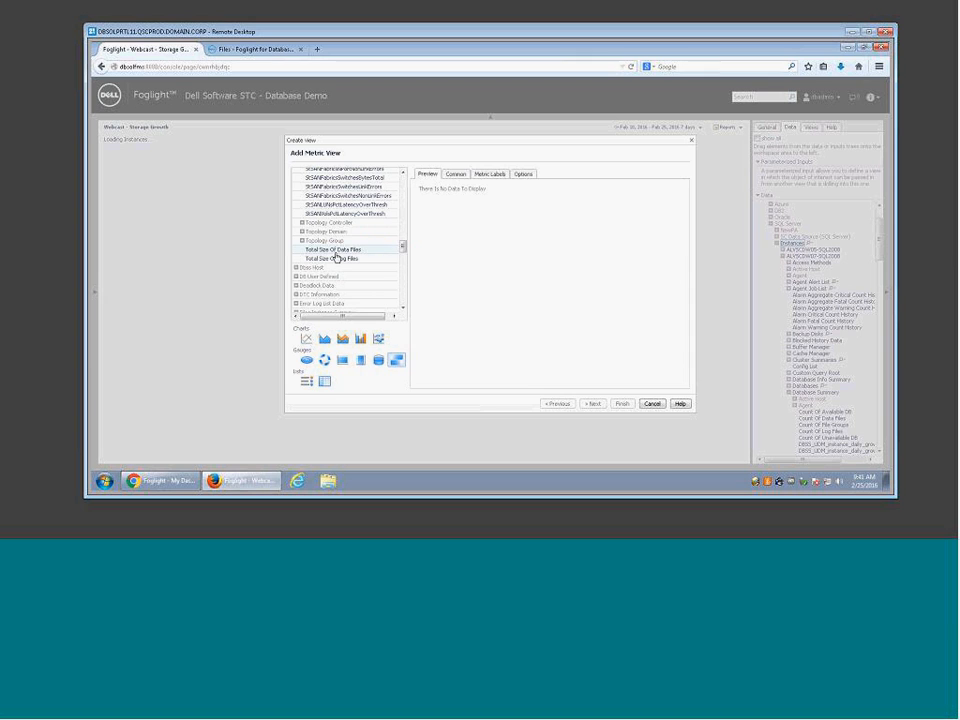
pyautogui.click(337, 252)
pyautogui.click(307, 340)
pyautogui.click(593, 403)
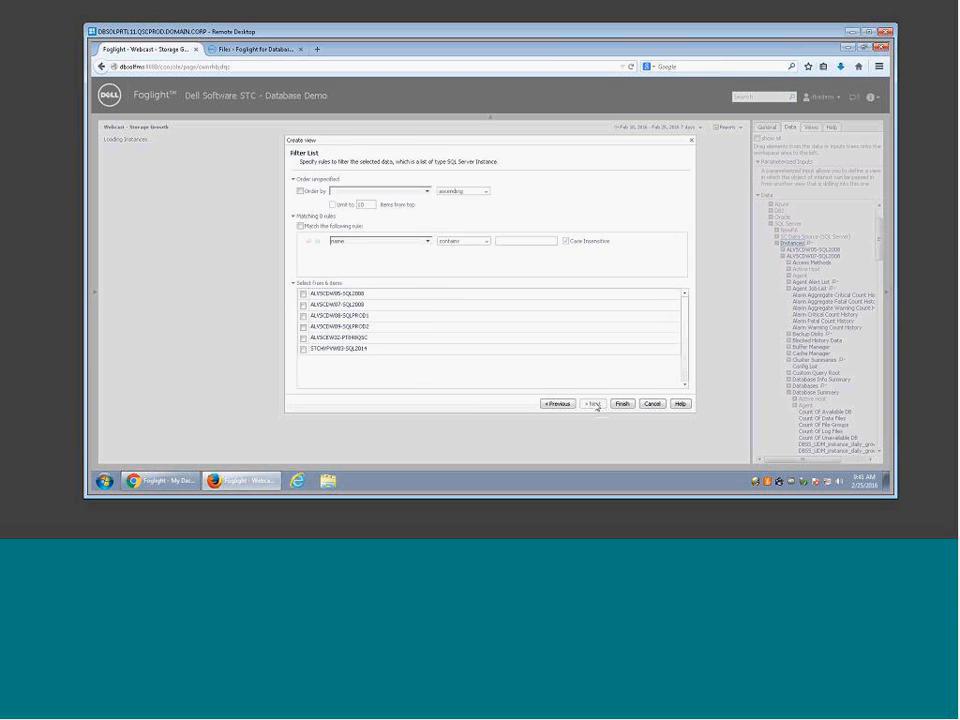
pyautogui.click(622, 403)
pyautogui.click(466, 328)
pyautogui.click(486, 338)
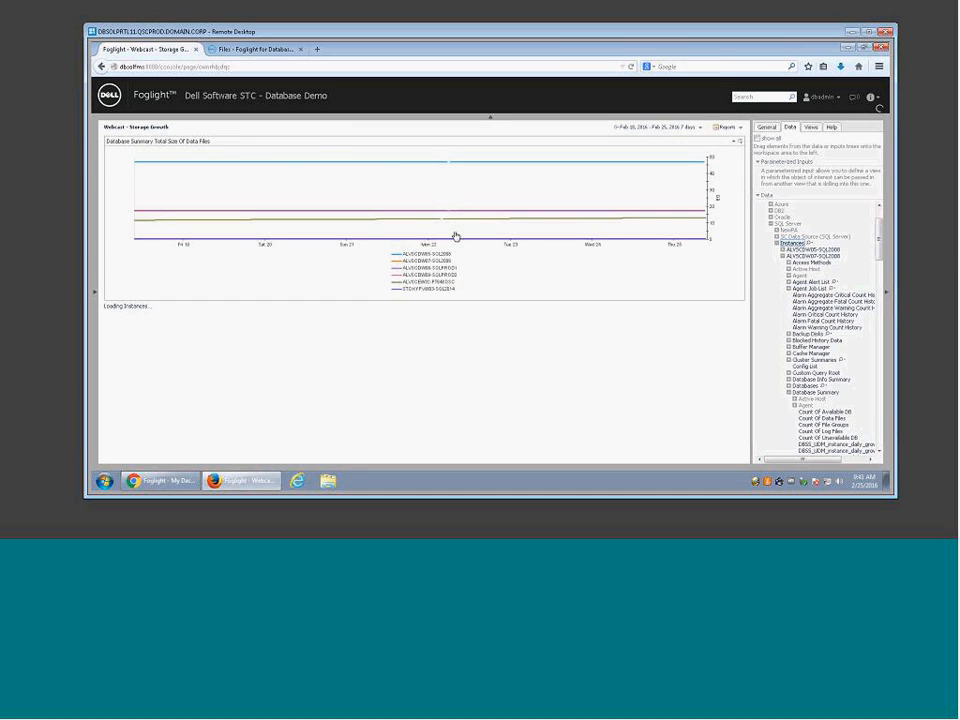
# Step: Add Server Name and Product Version from Version Info as table columns
pyautogui.scroll(-15, 679, 253)
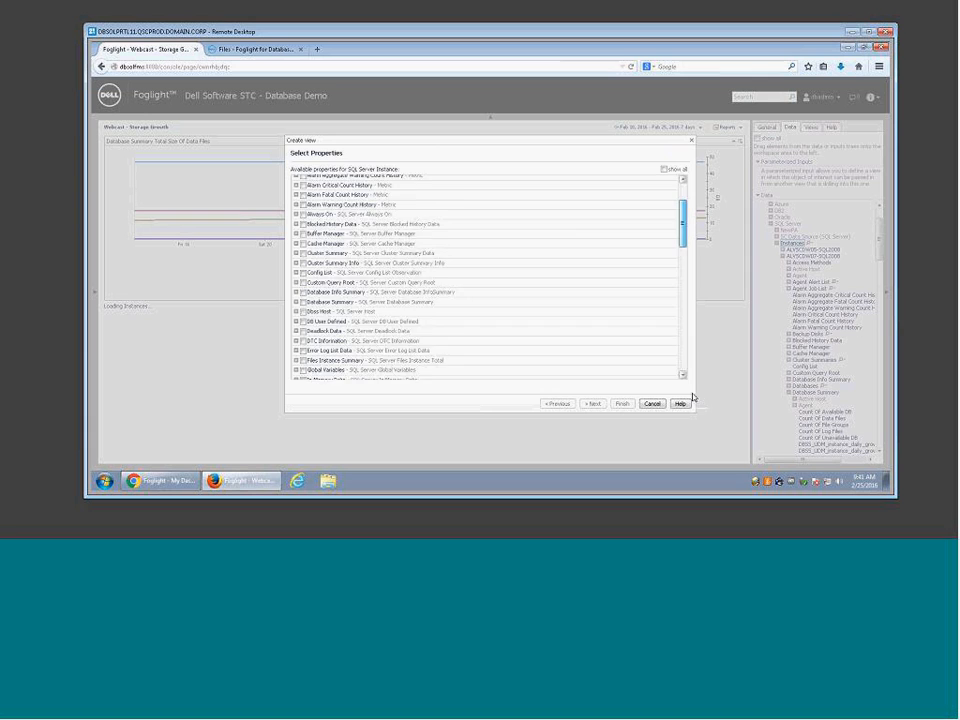
pyautogui.click(296, 355)
pyautogui.scroll(-5, 302, 364)
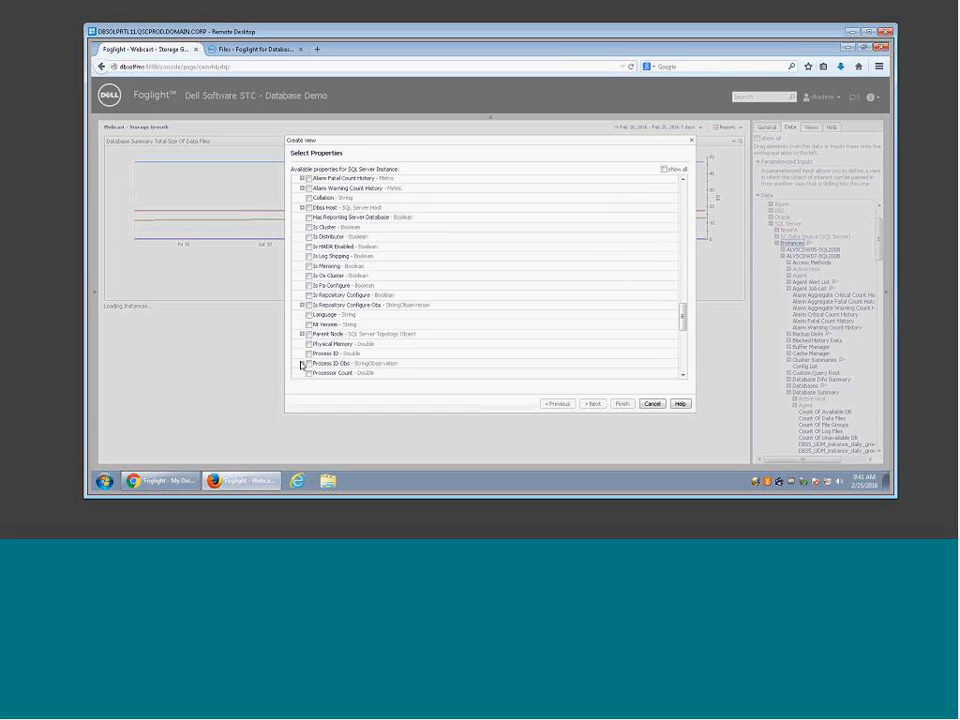
pyautogui.scroll(-2, 302, 362)
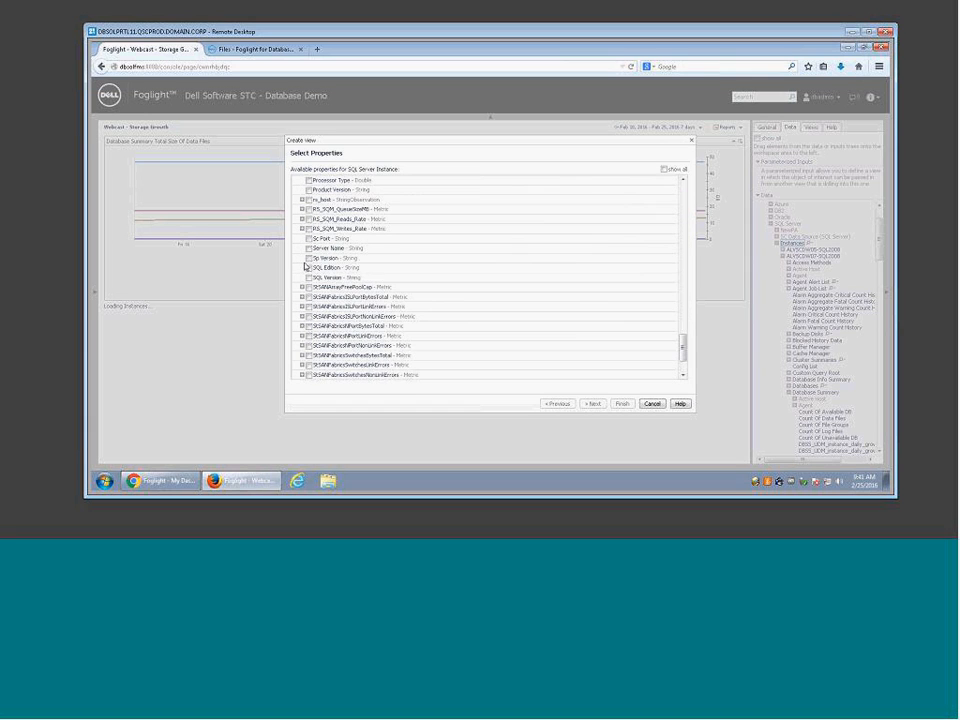
pyautogui.click(309, 247)
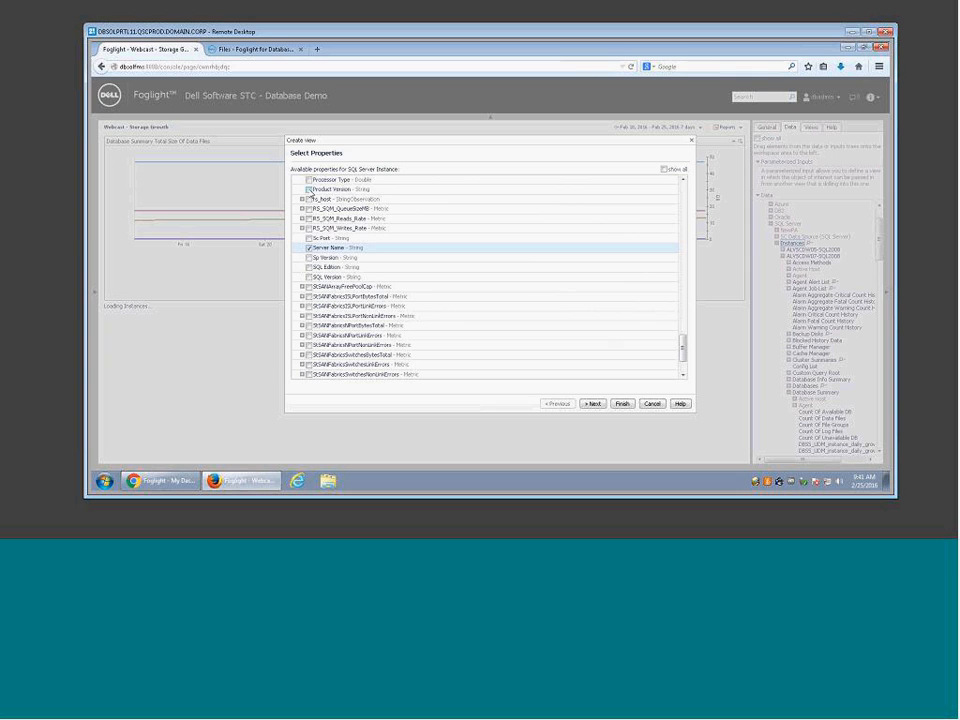
pyautogui.click(309, 189)
pyautogui.scroll(10, 424, 287)
pyautogui.scroll(10, 372, 274)
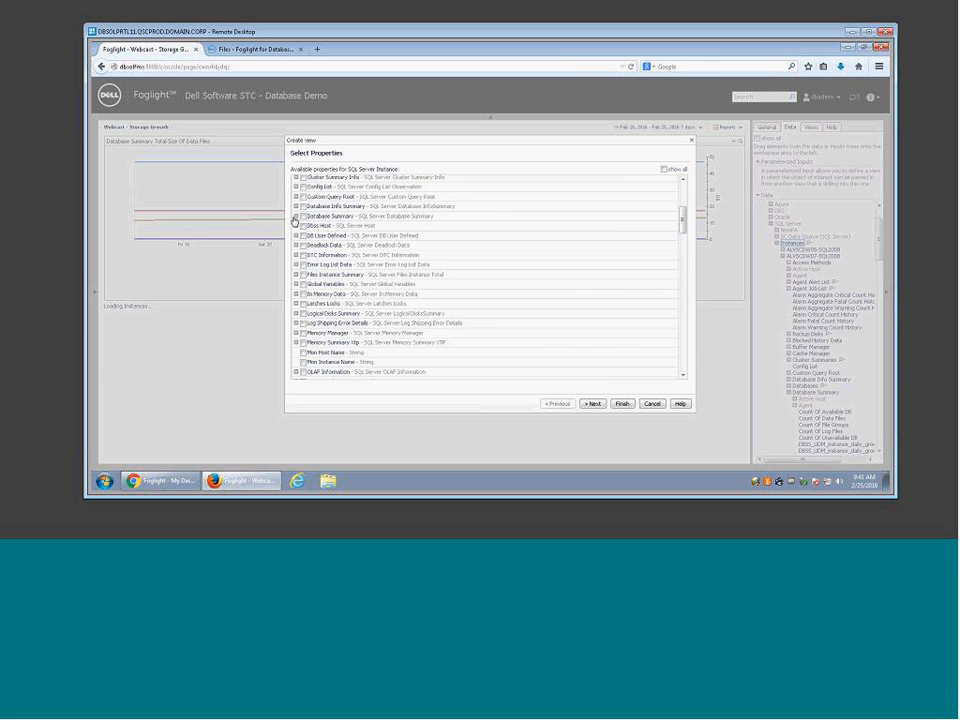
# Step: Add Total Size and Count Of Data/Log Files columns from Database Summary, then finish the table
pyautogui.click(296, 216)
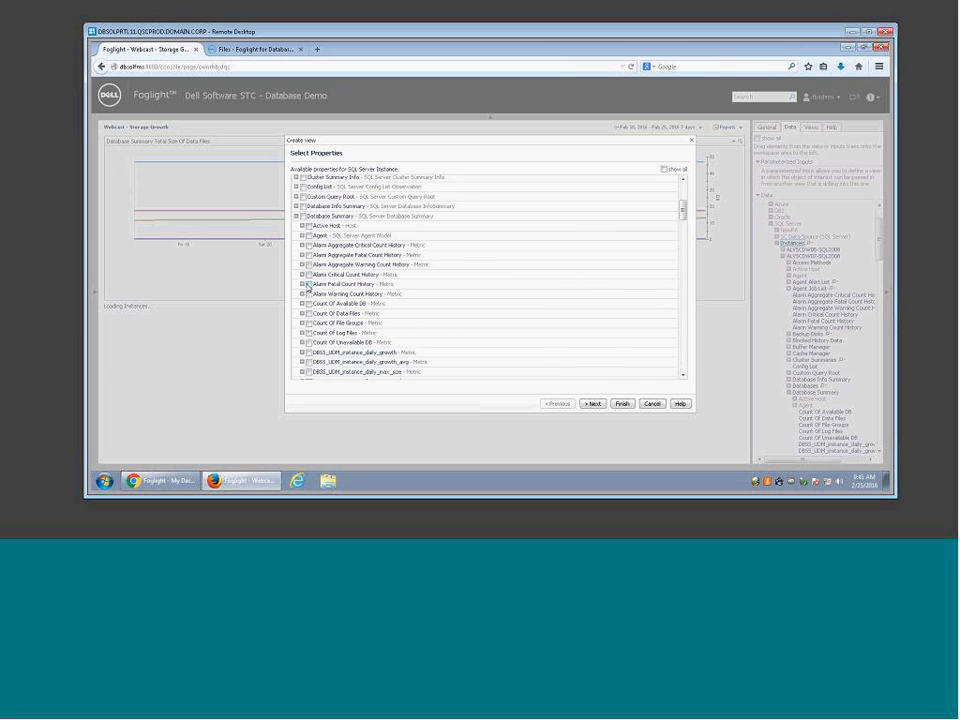
pyautogui.scroll(-10, 332, 317)
pyautogui.scroll(-3, 362, 325)
pyautogui.click(309, 313)
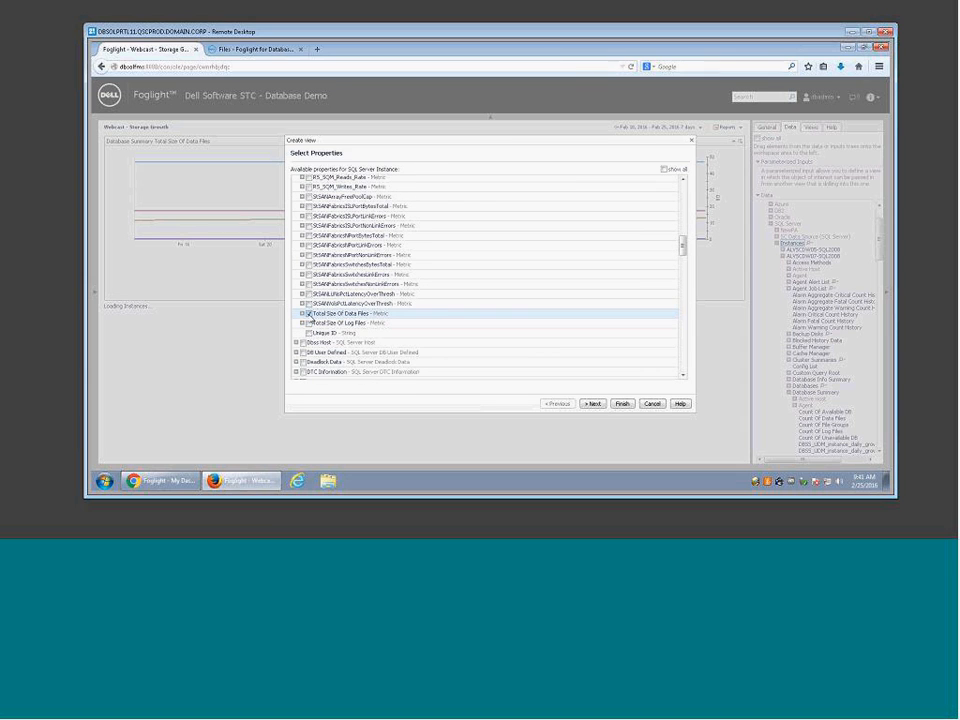
pyautogui.click(309, 322)
pyautogui.scroll(5, 326, 316)
pyautogui.scroll(3, 311, 226)
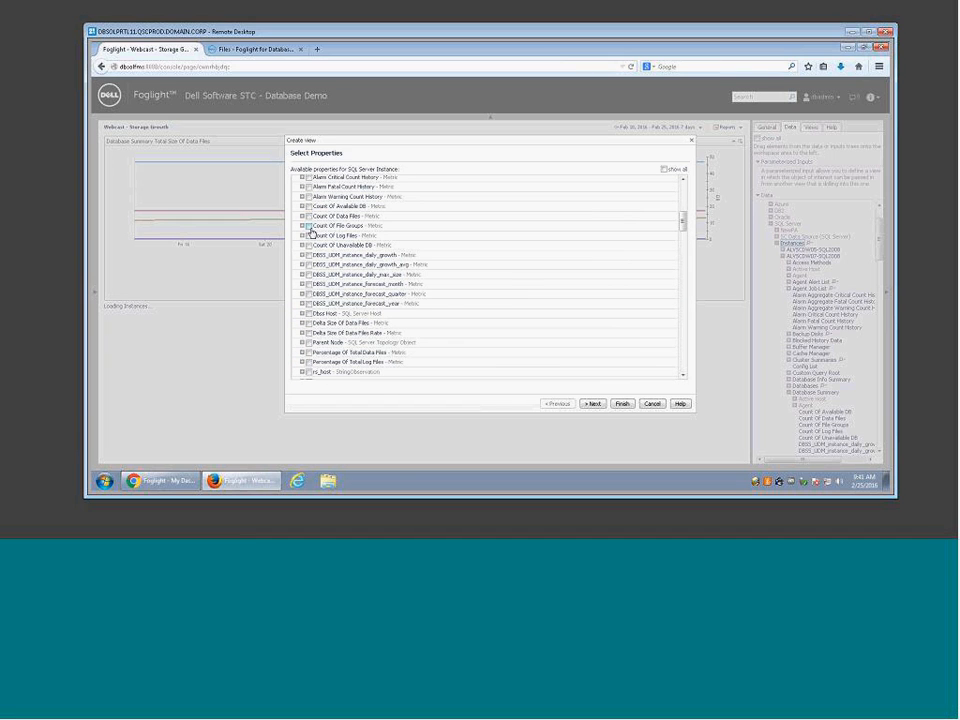
pyautogui.click(309, 217)
pyautogui.click(309, 236)
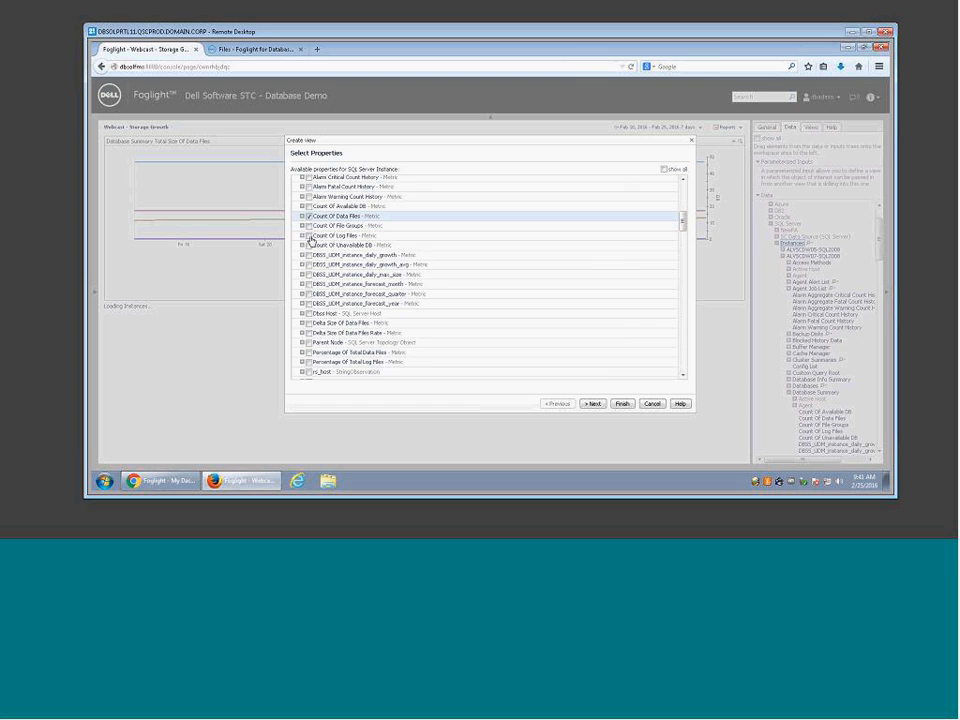
pyautogui.click(593, 405)
pyautogui.click(593, 405)
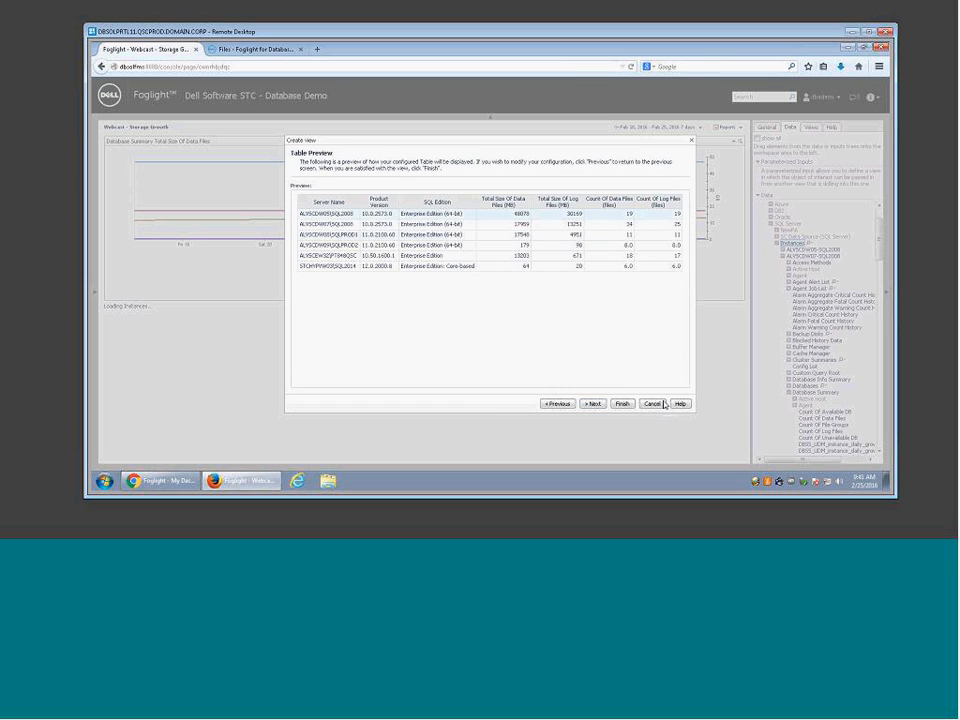
pyautogui.click(593, 404)
pyautogui.click(622, 404)
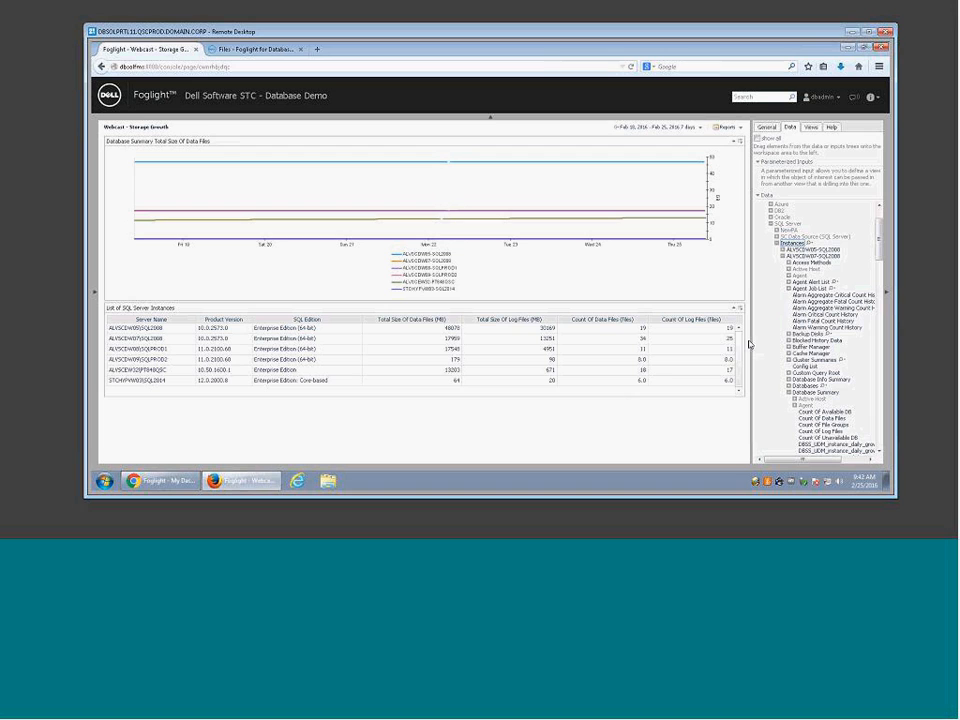
# Step: Hide the Data panel and reopen navigation, listing Webcast - Storage Growth under My Dashboards
pyautogui.click(888, 297)
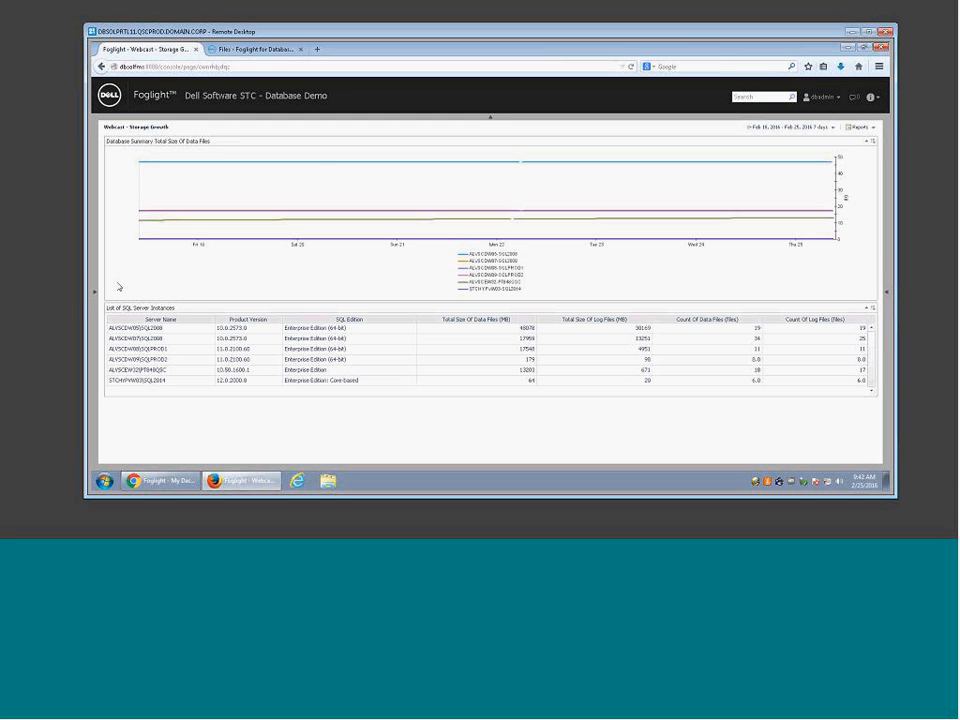
pyautogui.click(94, 300)
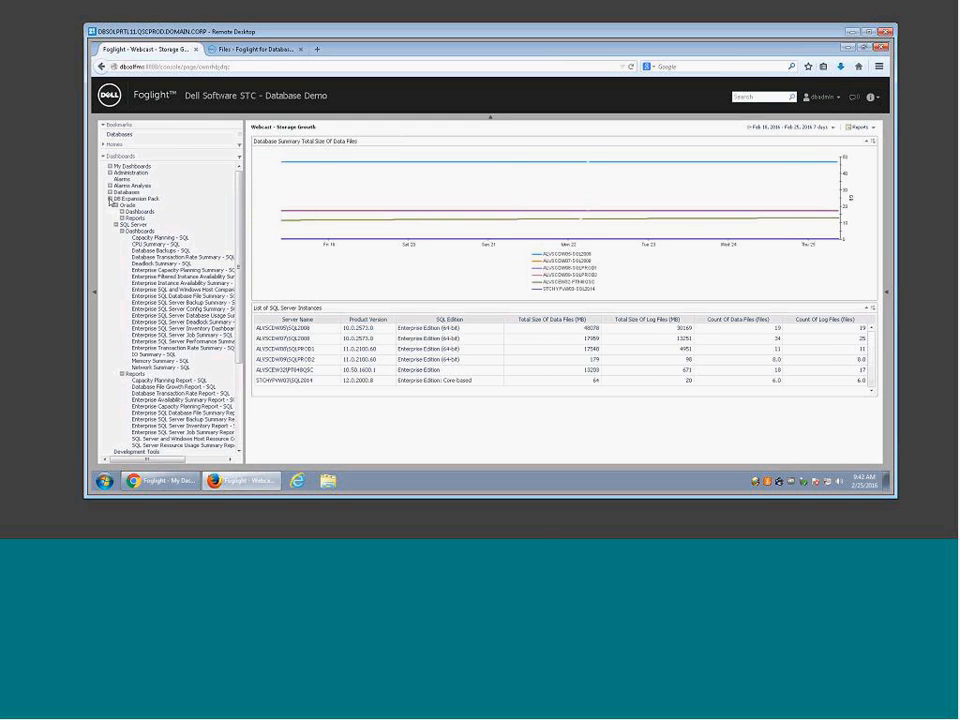
pyautogui.click(110, 167)
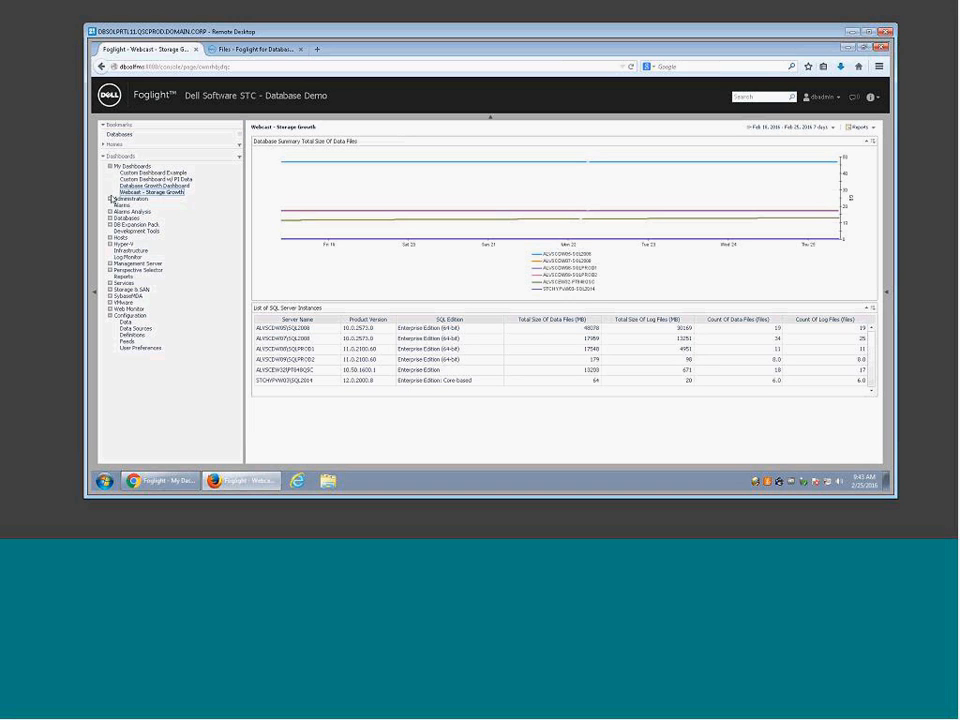
# Step: Expand Administration in the Dashboards tree and open Users & Security Management
pyautogui.click(110, 199)
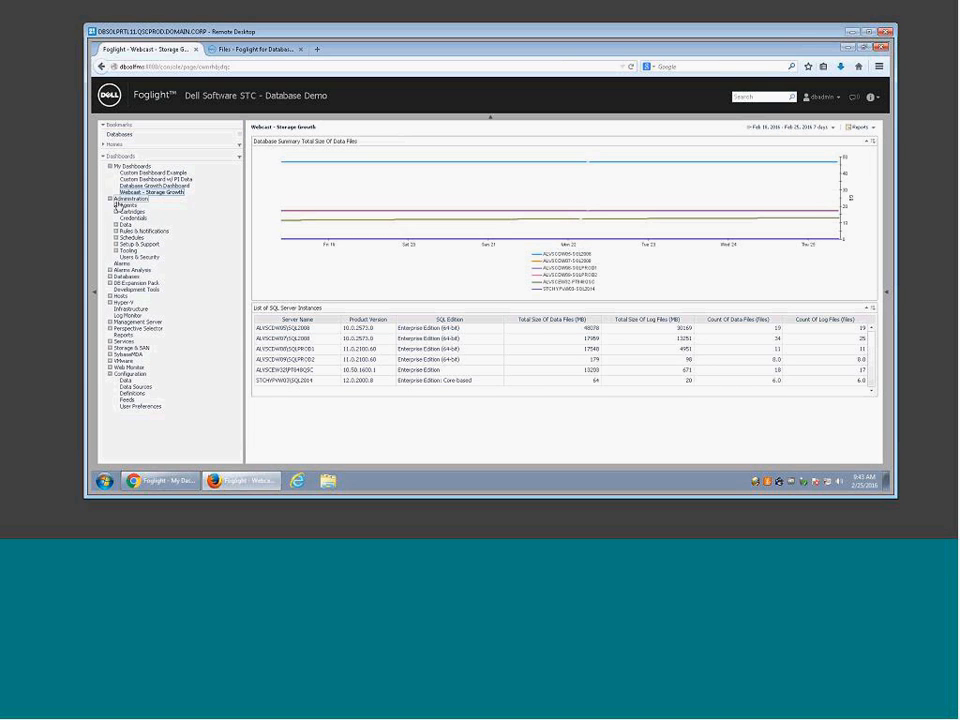
pyautogui.click(138, 257)
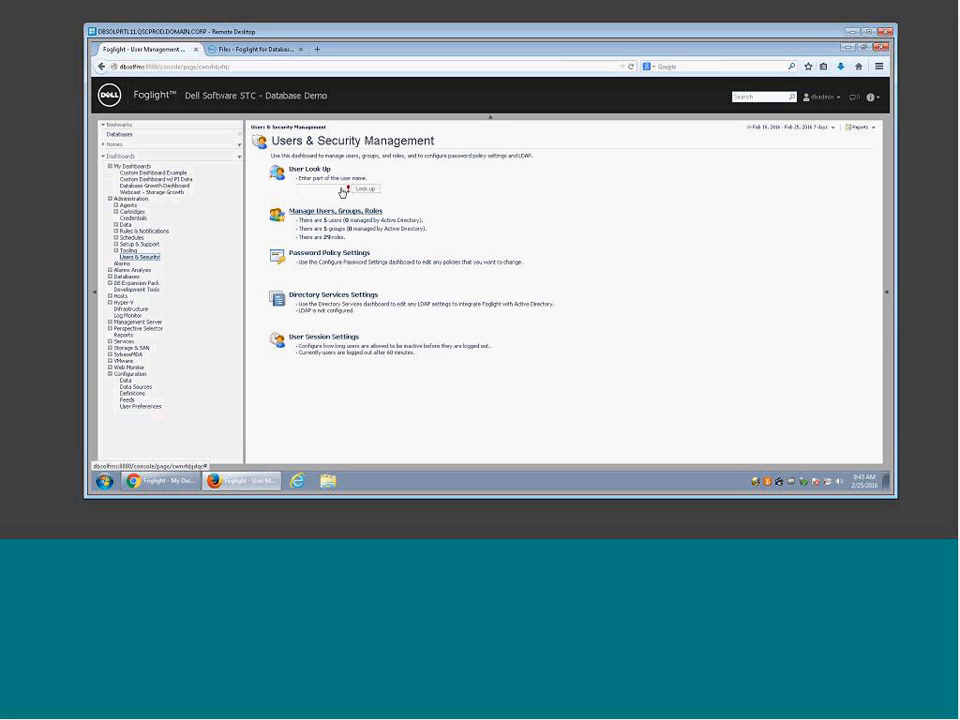
# Step: Open Manage Users, Groups, Roles and show the Roles tab with each role's groups
pyautogui.click(301, 214)
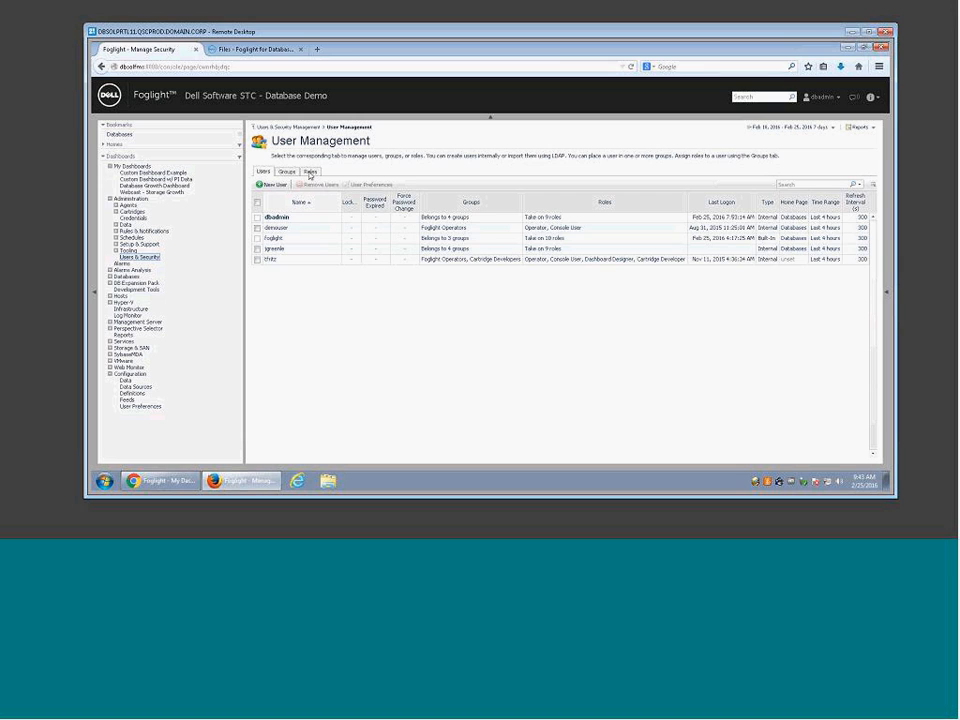
pyautogui.click(310, 171)
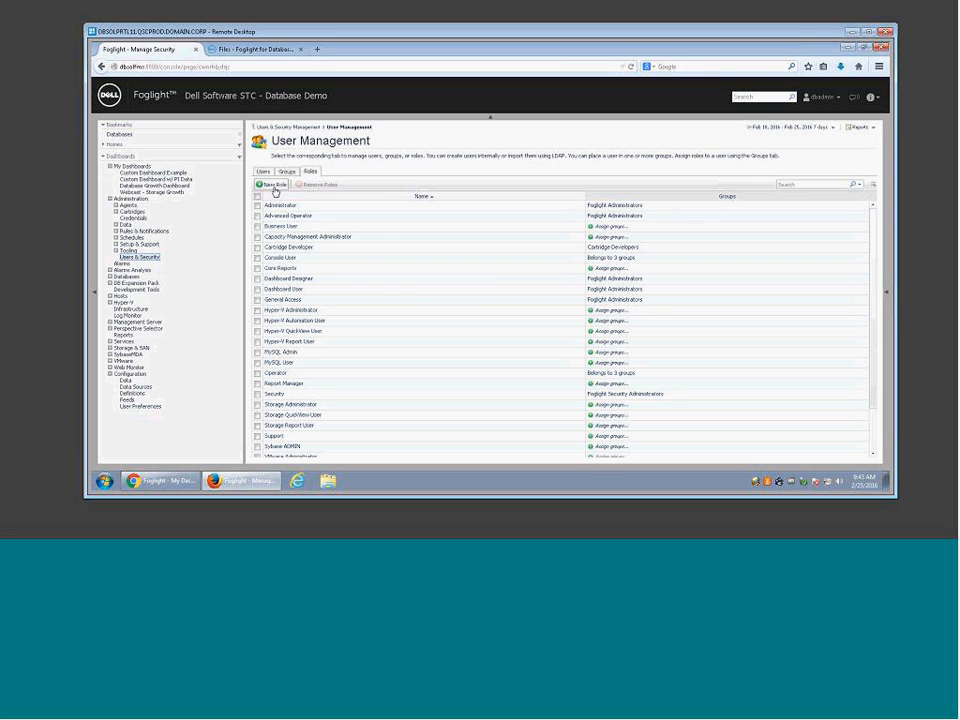
# Step: Create a new role named 'Custom Dashboard Viewer' with no groups assigned
pyautogui.click(274, 187)
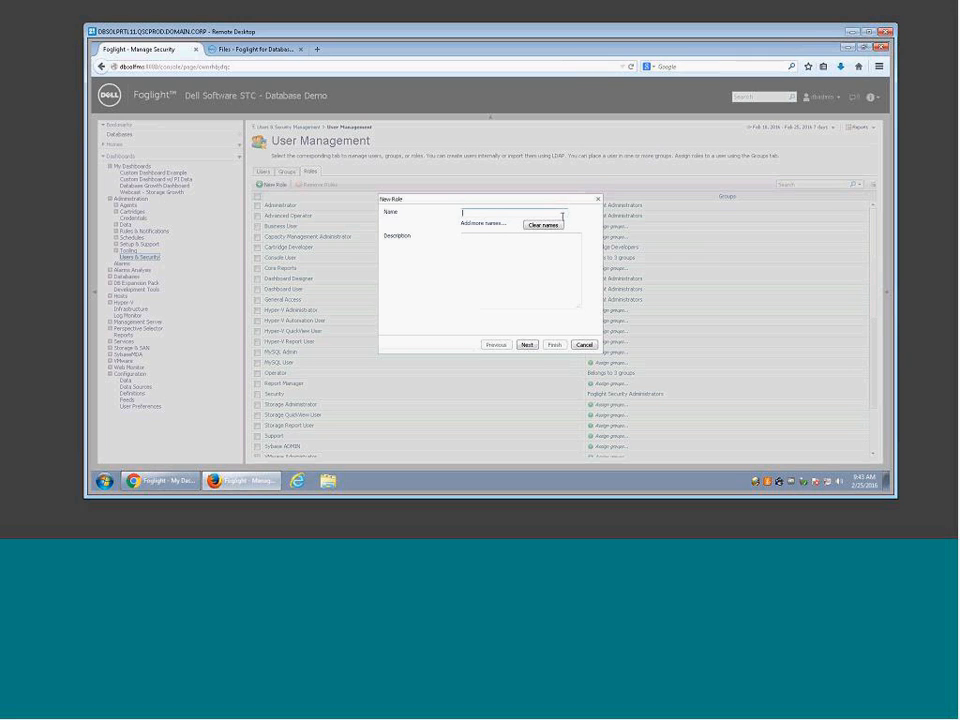
pyautogui.write('Custom Dashboard Viewer')
pyautogui.click(531, 346)
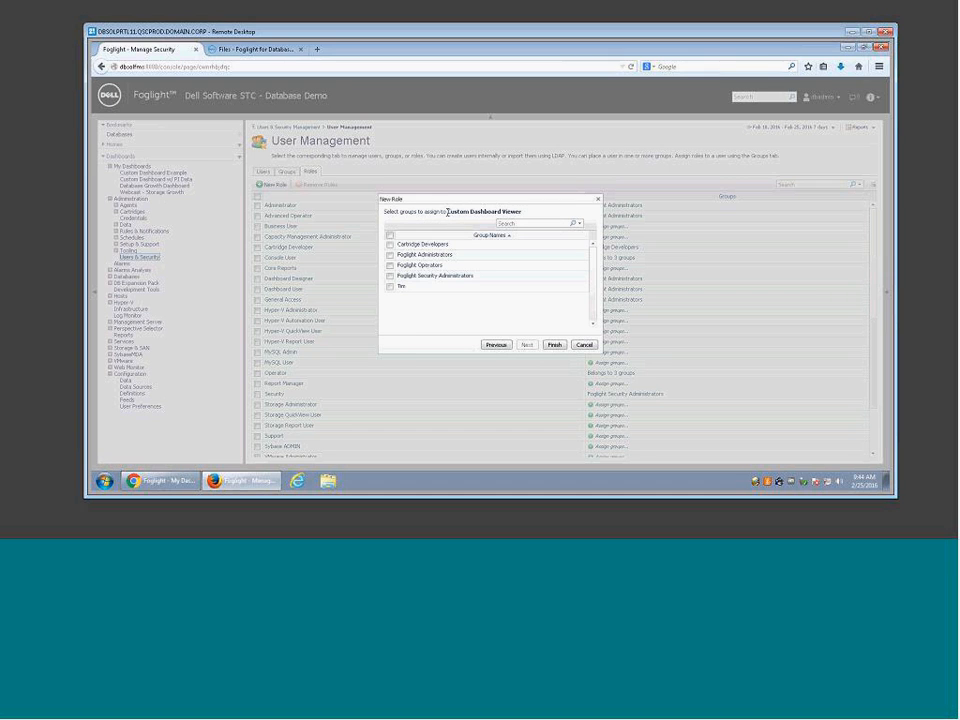
pyautogui.click(555, 345)
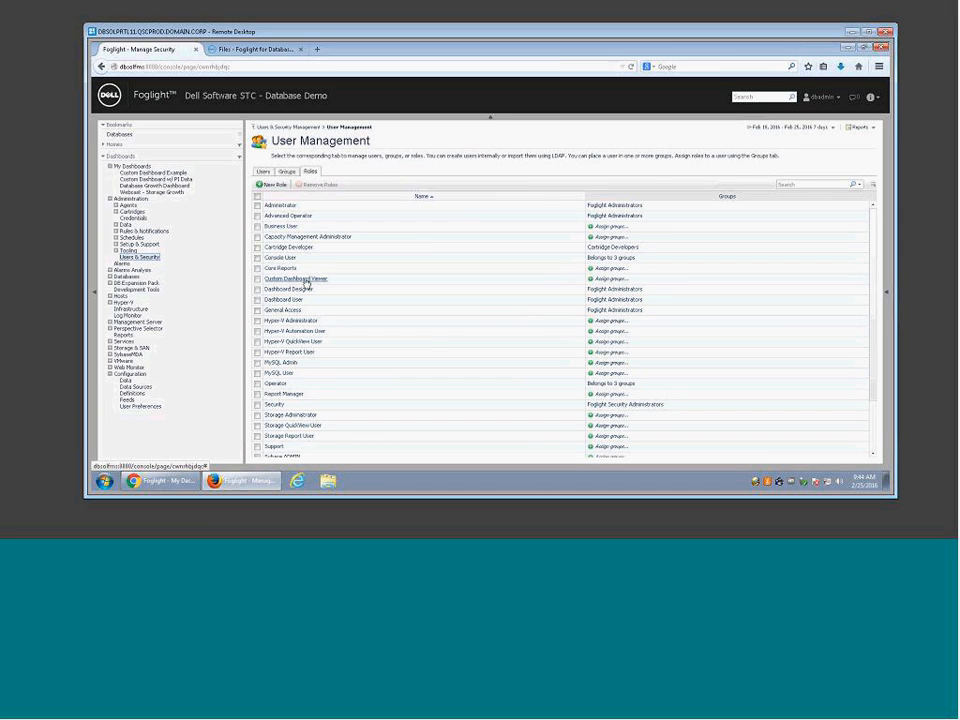
# Step: Create the 'Custom Dashboard Users' group with the Console User role, then review roles and groups
pyautogui.click(287, 171)
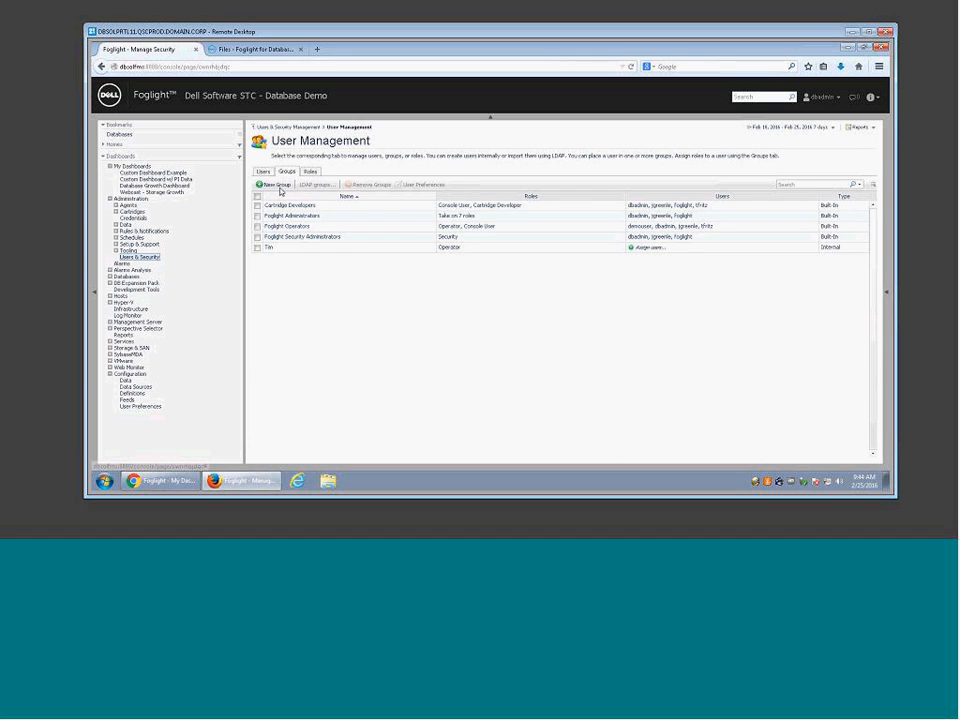
pyautogui.click(277, 185)
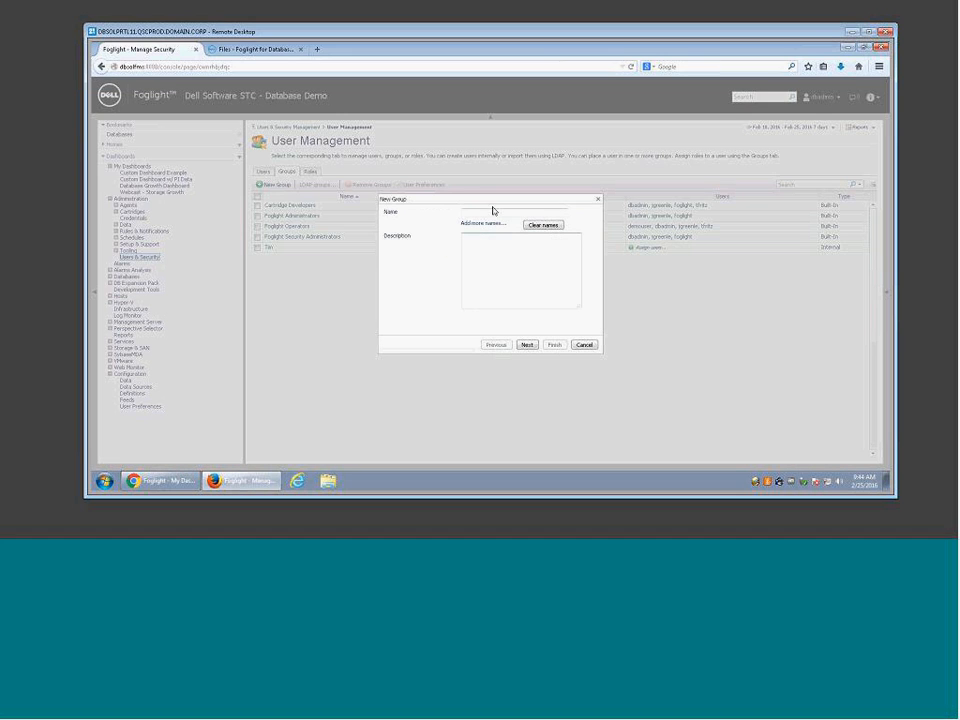
pyautogui.write('Custom')
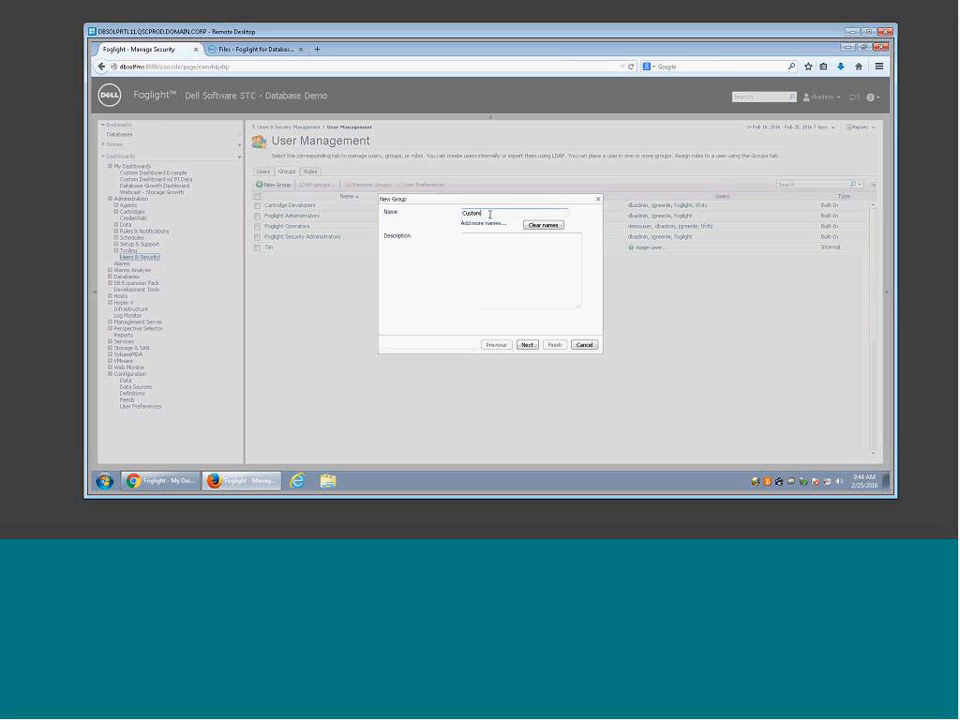
pyautogui.write(' Dashboard Users')
pyautogui.click(527, 344)
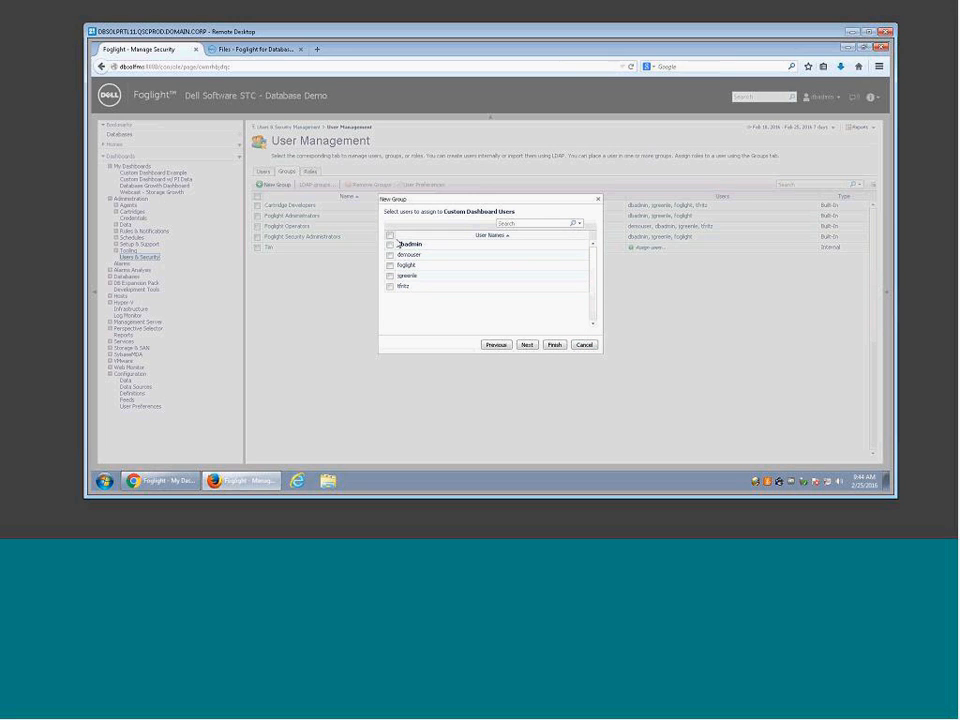
pyautogui.click(528, 345)
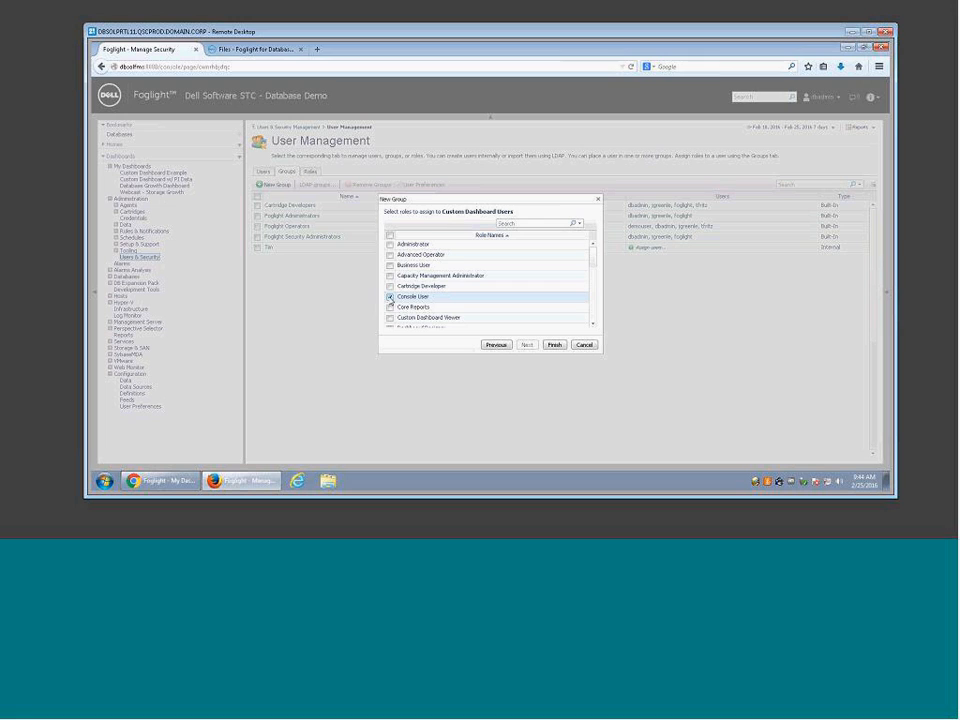
pyautogui.click(390, 297)
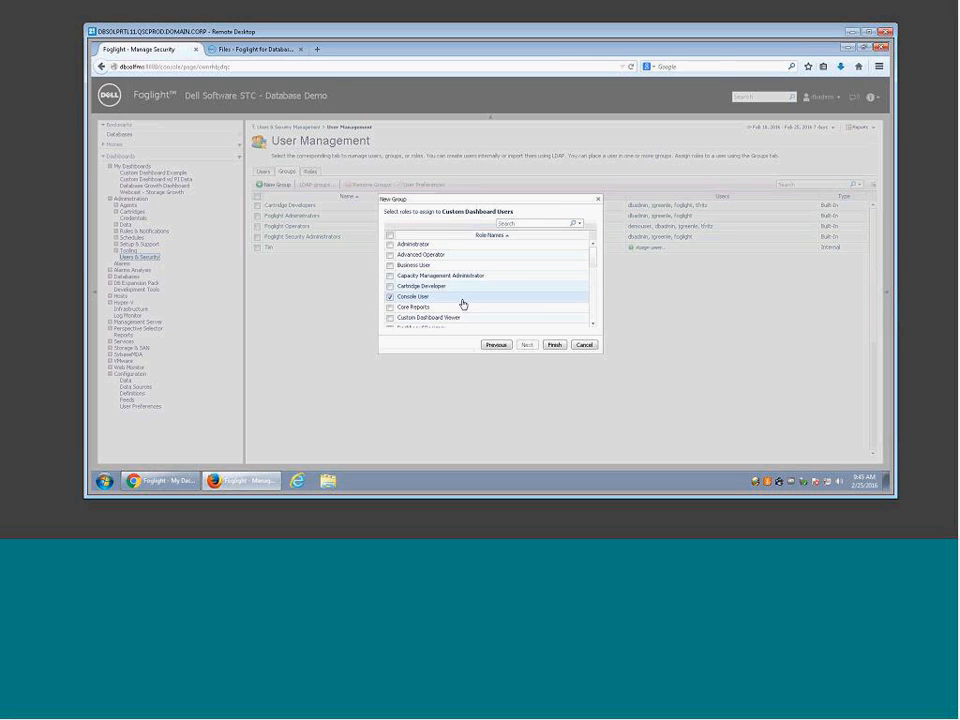
pyautogui.click(553, 346)
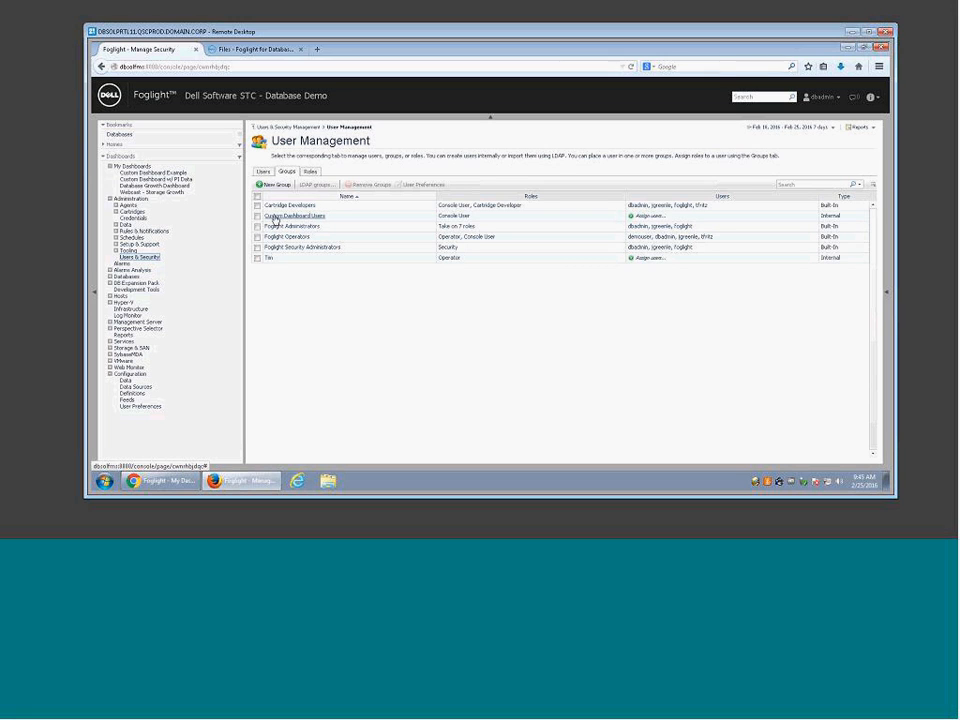
pyautogui.click(310, 171)
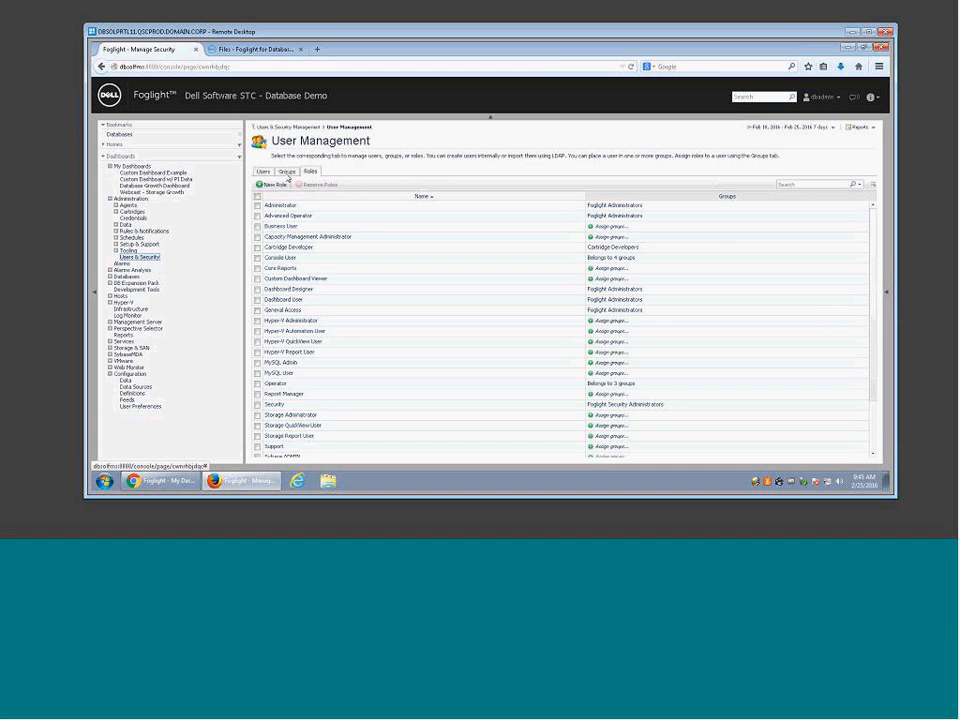
pyautogui.click(287, 172)
# Step: Start a new user, enter the user name, and add it to Custom Dashboard Users
pyautogui.click(262, 171)
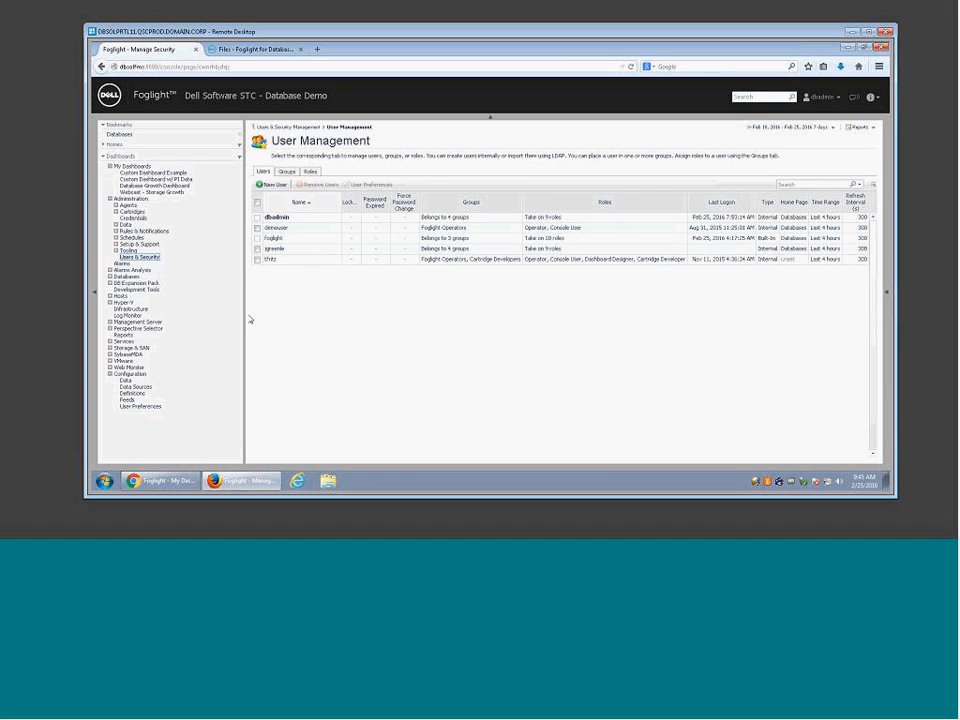
pyautogui.click(272, 184)
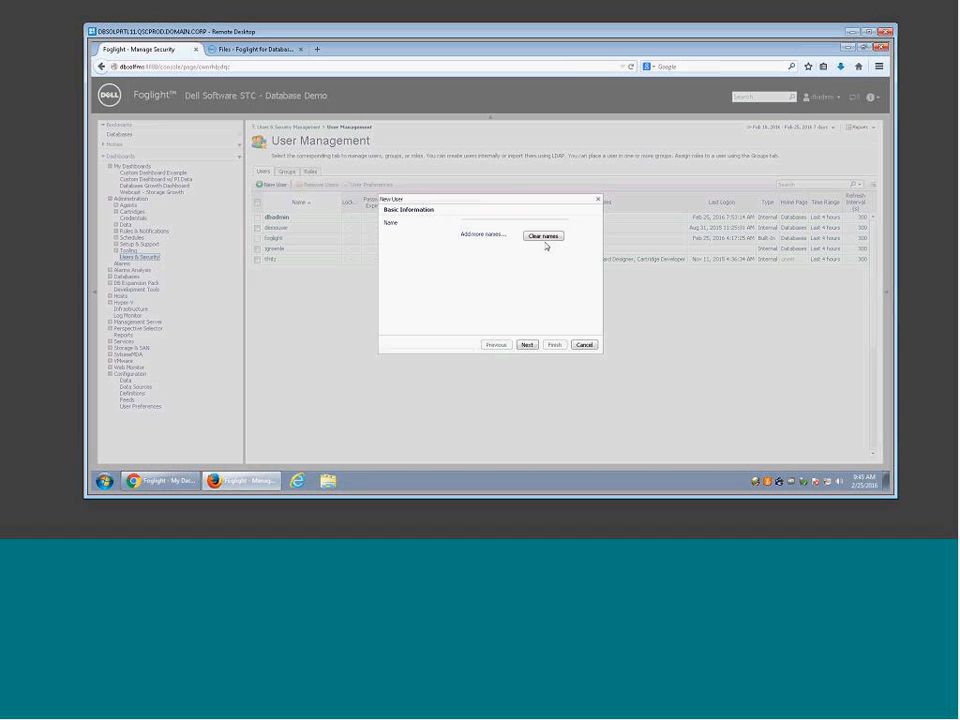
pyautogui.click(538, 225)
pyautogui.write('co')
pyautogui.write('bcast')
pyautogui.click(527, 344)
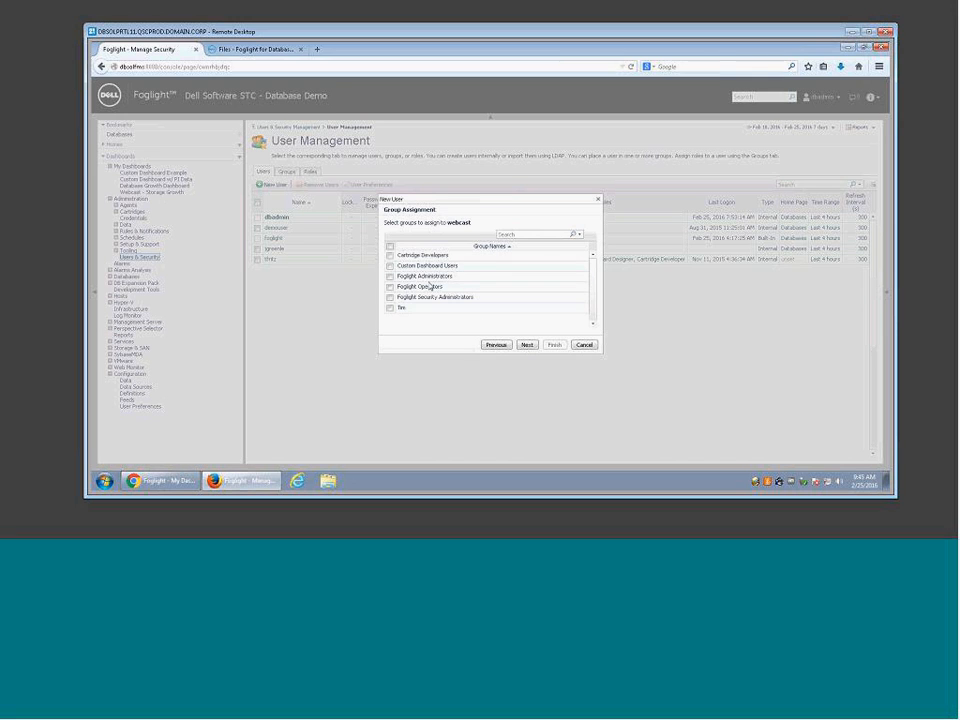
pyautogui.click(391, 267)
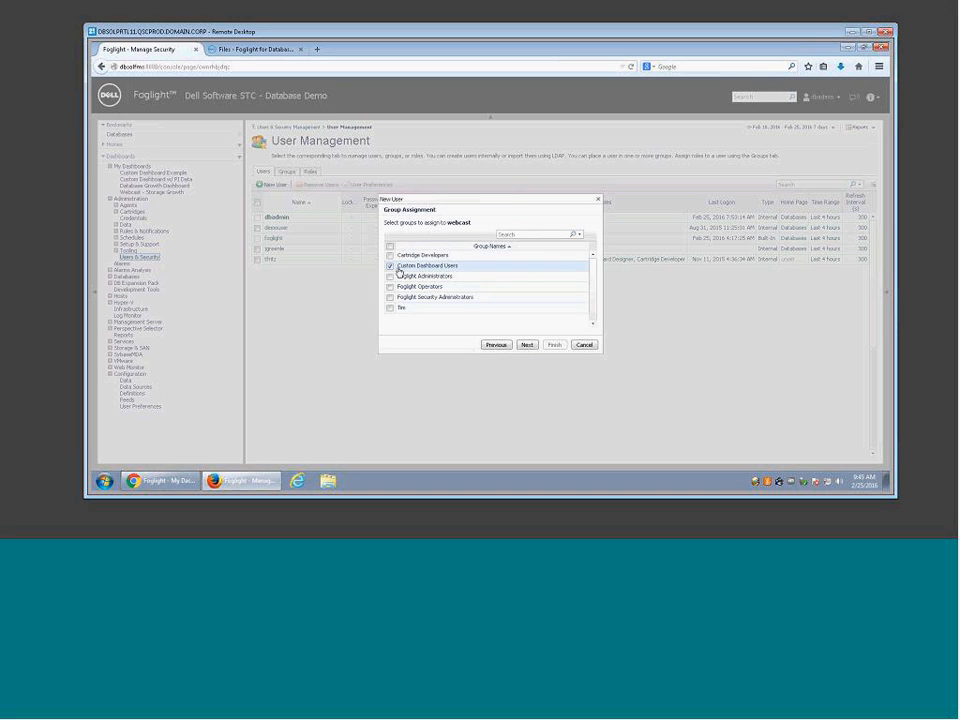
pyautogui.click(527, 345)
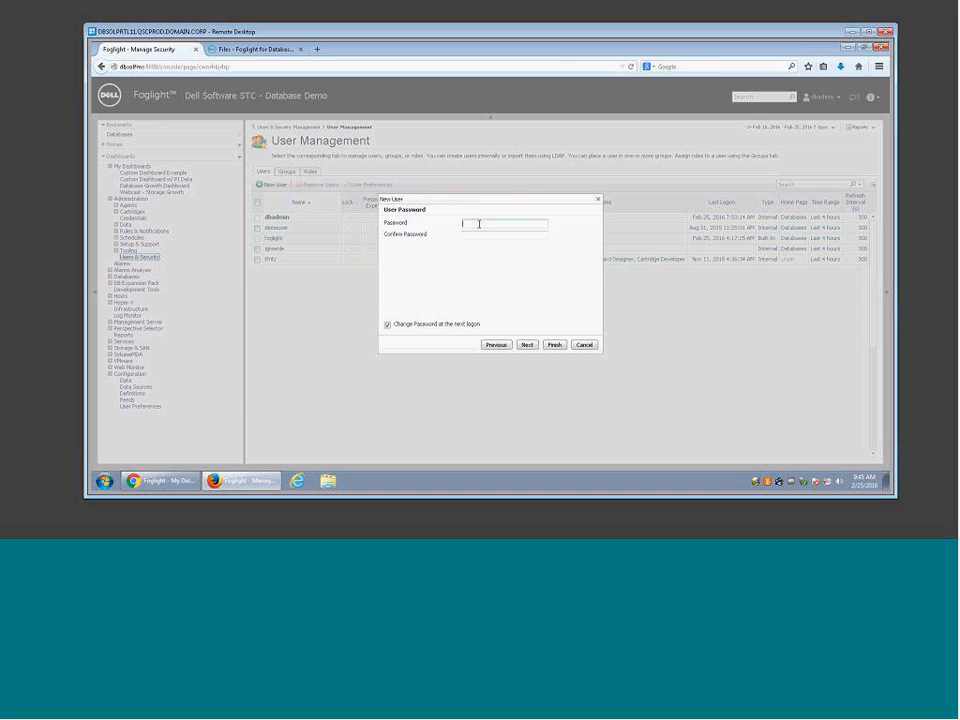
# Step: Set the user's password without forced change at logon, refresh interval 300, and save
pyautogui.write('*********')
pyautogui.press('Tab')
pyautogui.write('*********')
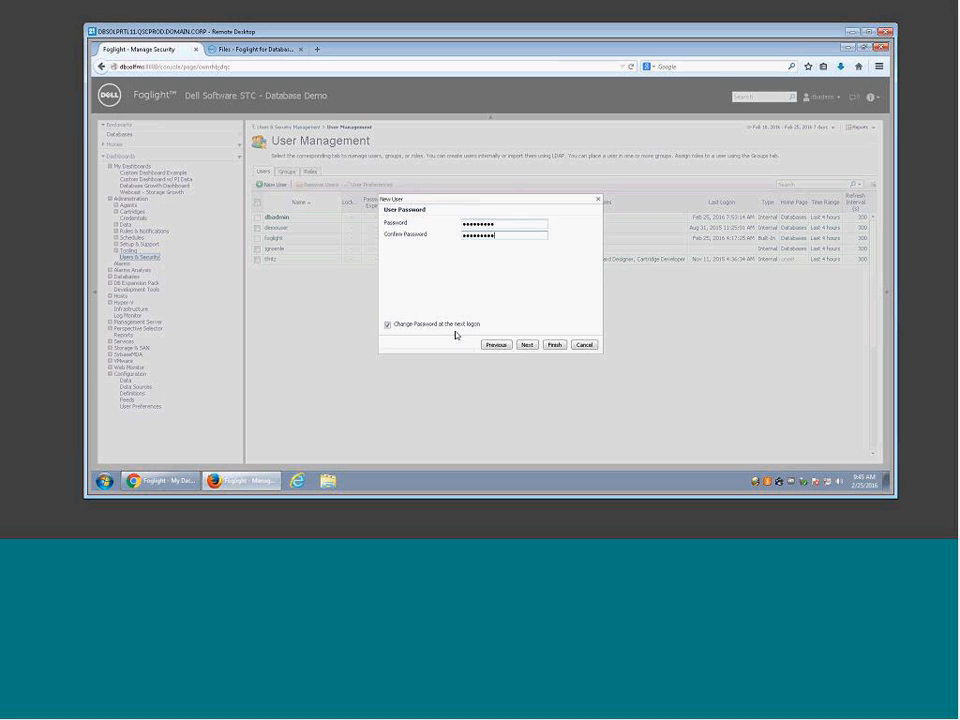
pyautogui.click(389, 326)
pyautogui.click(531, 346)
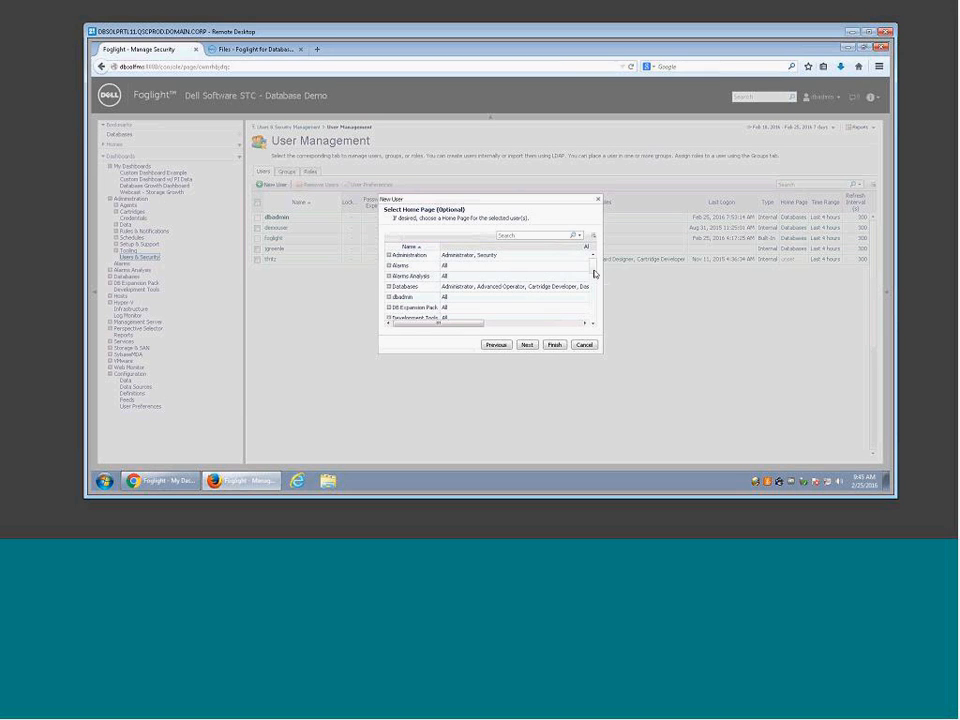
pyautogui.moveTo(595, 279)
pyautogui.mouseDown()
pyautogui.moveTo(593, 302)
pyautogui.moveTo(587, 260)
pyautogui.mouseUp()
pyautogui.click(527, 345)
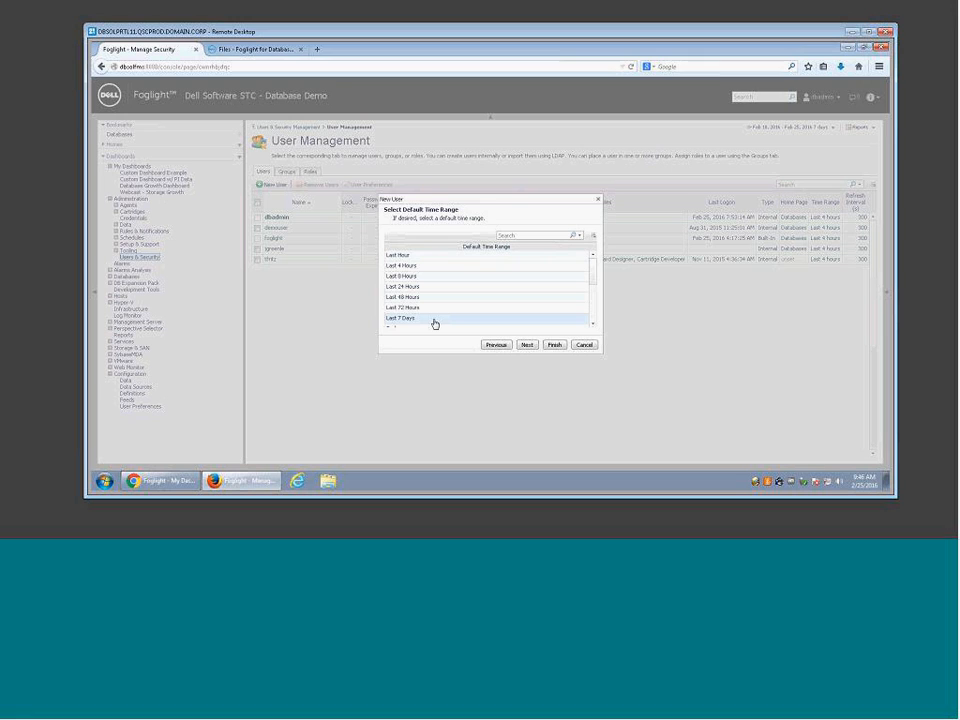
pyautogui.click(527, 344)
pyautogui.moveTo(396, 234); pyautogui.dragTo(362, 236)
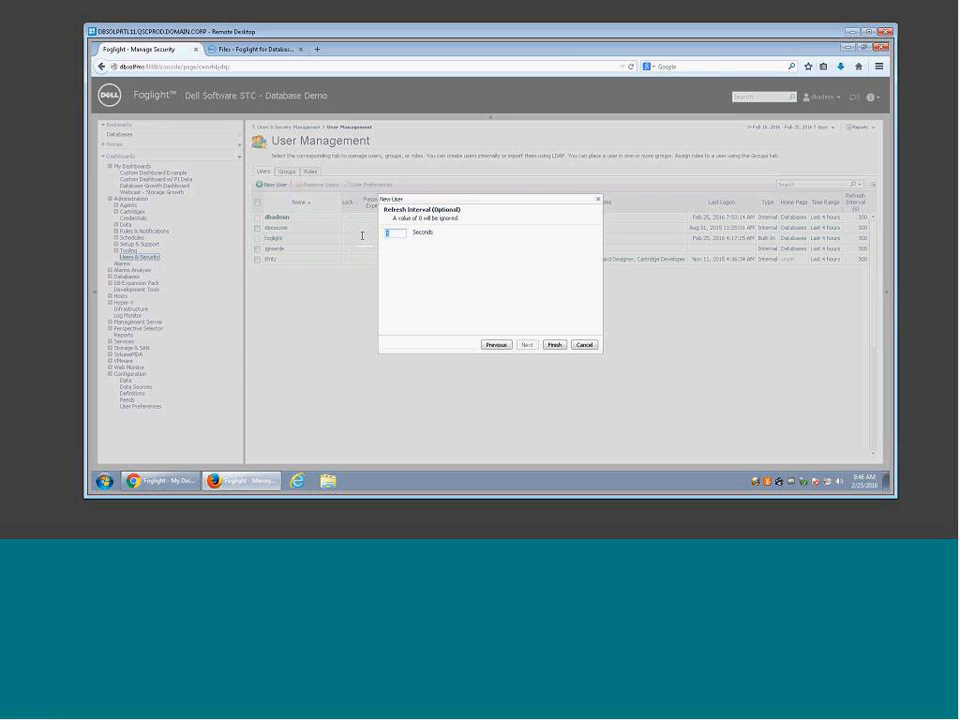
pyautogui.write('300')
pyautogui.click(554, 345)
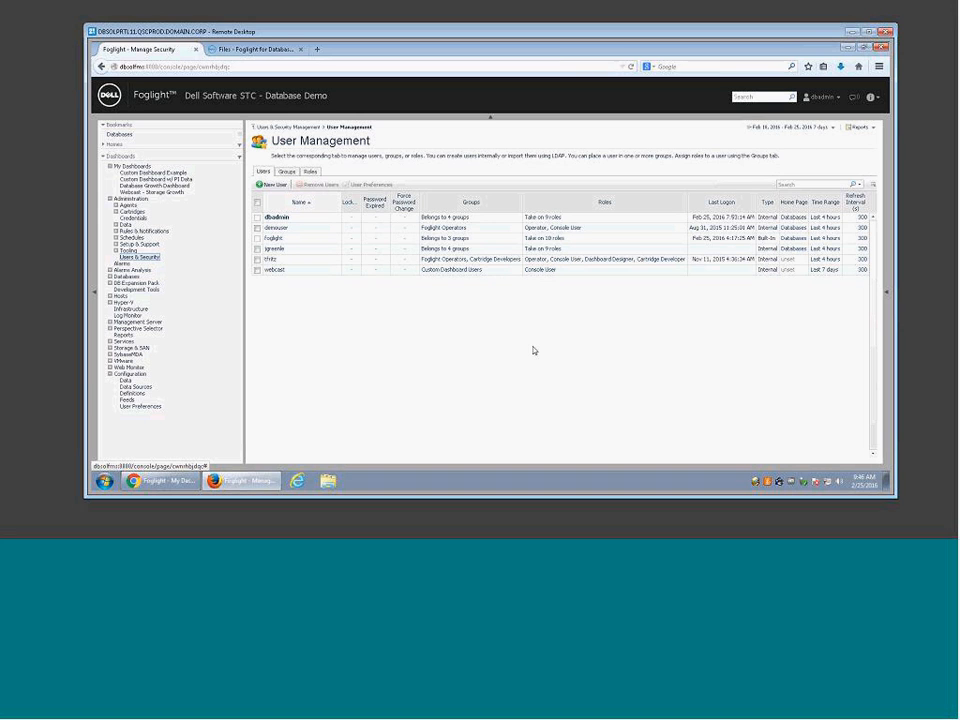
# Step: In the other browser, trim the address back to the server to load the console login page
pyautogui.click(157, 488)
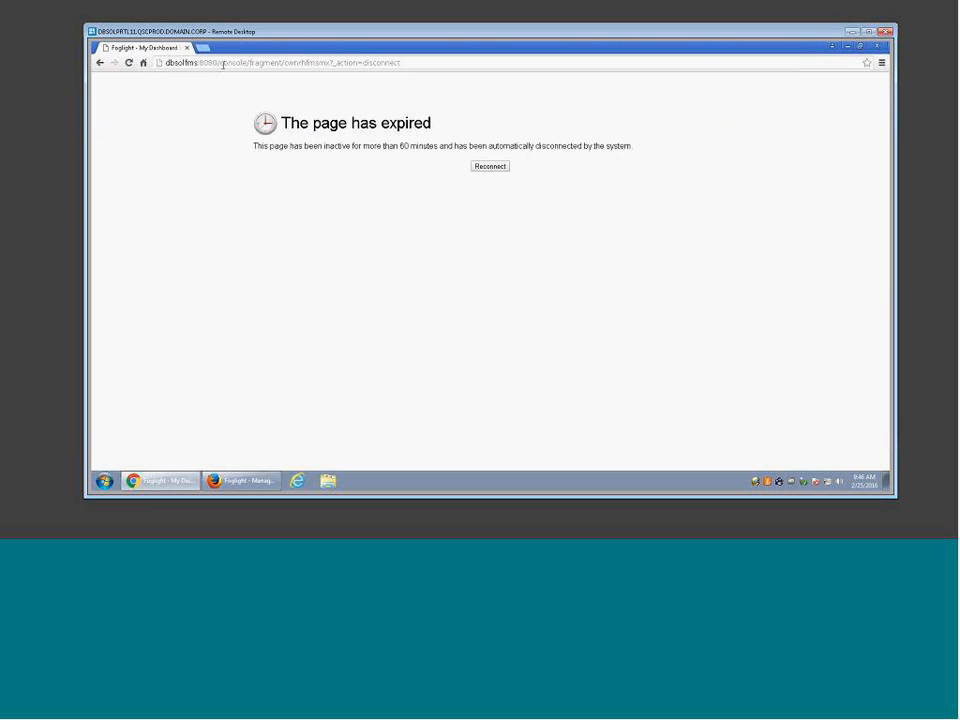
pyautogui.click(221, 63)
pyautogui.click(434, 64)
pyautogui.press('BackSpace')
pyautogui.press('BackSpace')
pyautogui.press('BackSpace')
pyautogui.press('BackSpace')
pyautogui.press('BackSpace')
pyautogui.press('BackSpace')
pyautogui.press('BackSpace')
pyautogui.press('BackSpace')
pyautogui.press('BackSpace')
pyautogui.press('BackSpace')
pyautogui.press('BackSpace')
pyautogui.press('BackSpace')
pyautogui.press('BackSpace')
pyautogui.press('BackSpace')
pyautogui.press('BackSpace')
pyautogui.press('BackSpace')
pyautogui.press('BackSpace')
pyautogui.press('BackSpace')
pyautogui.press('BackSpace')
pyautogui.press('BackSpace')
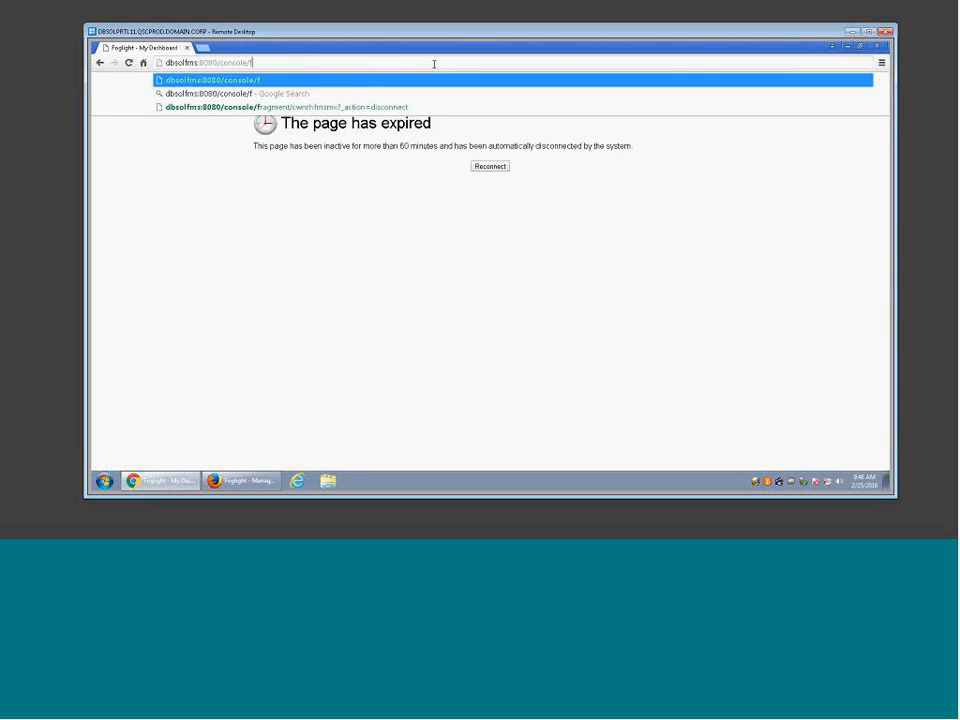
pyautogui.press('BackSpace')
pyautogui.press('BackSpace')
pyautogui.press('BackSpace')
pyautogui.press('BackSpace')
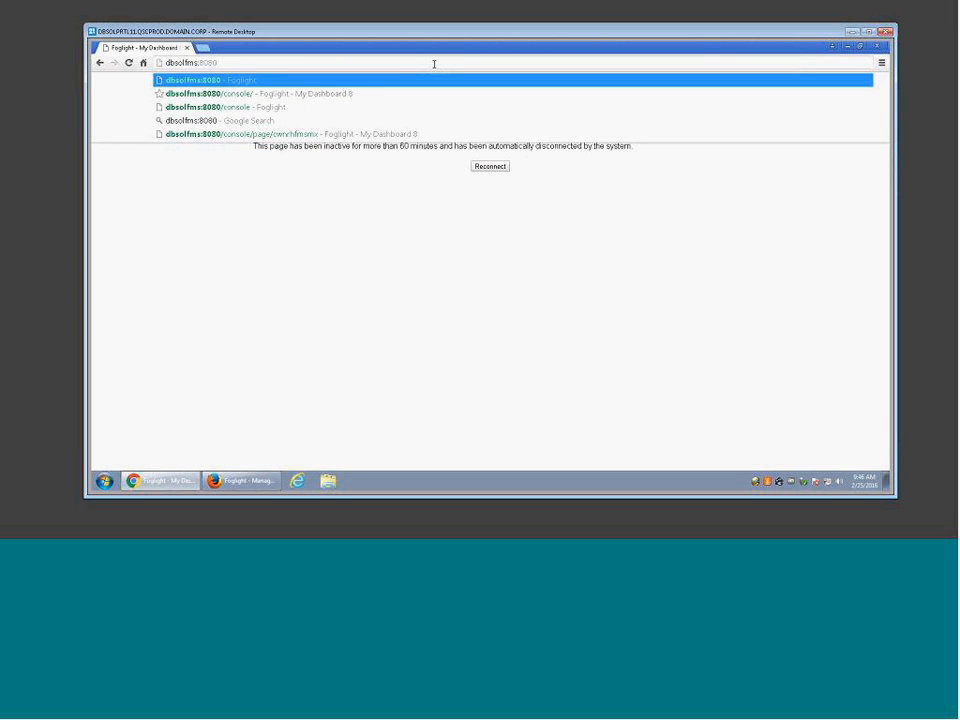
pyautogui.press('Return')
# Step: Log in as the test user, reach the Insufficient Roles warning, and close that browser window
pyautogui.write('webcast')
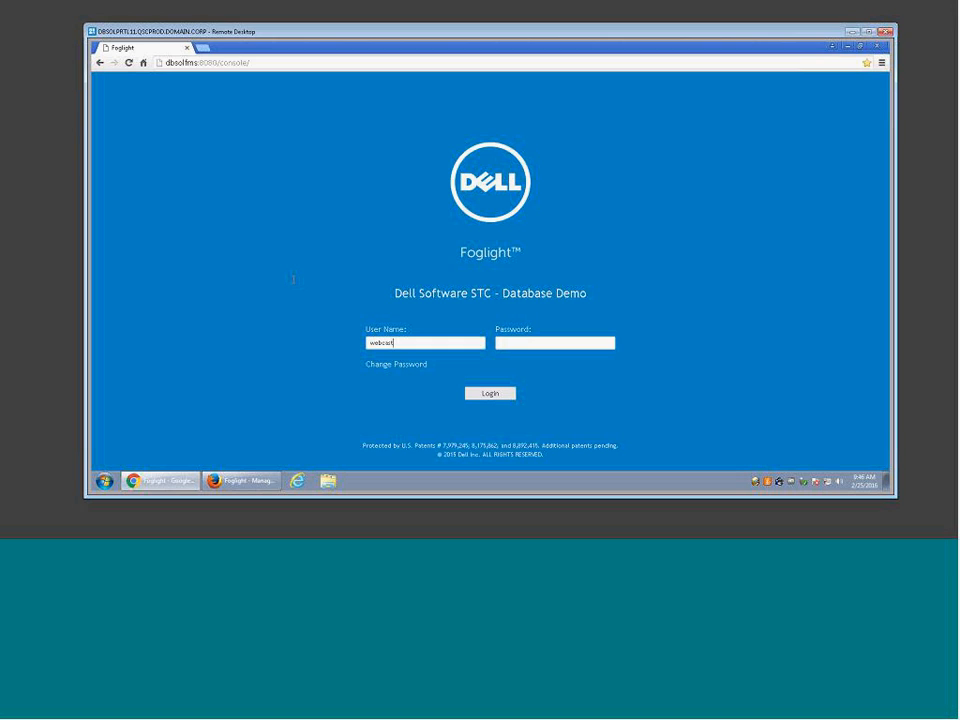
pyautogui.press('Tab')
pyautogui.write('••••••••••')
pyautogui.press('Return')
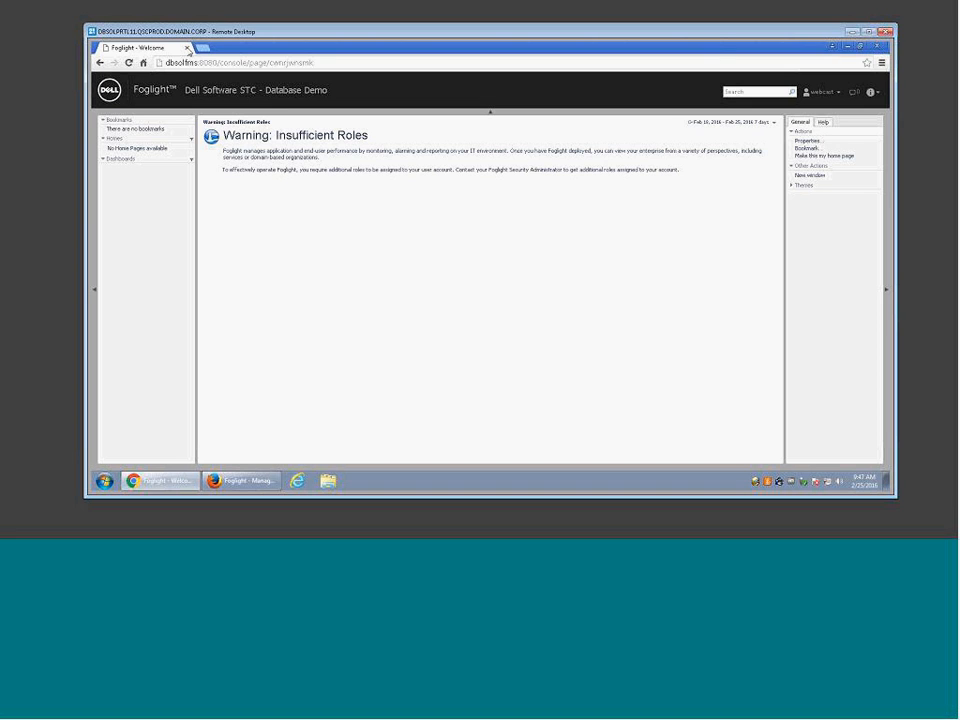
pyautogui.click(187, 48)
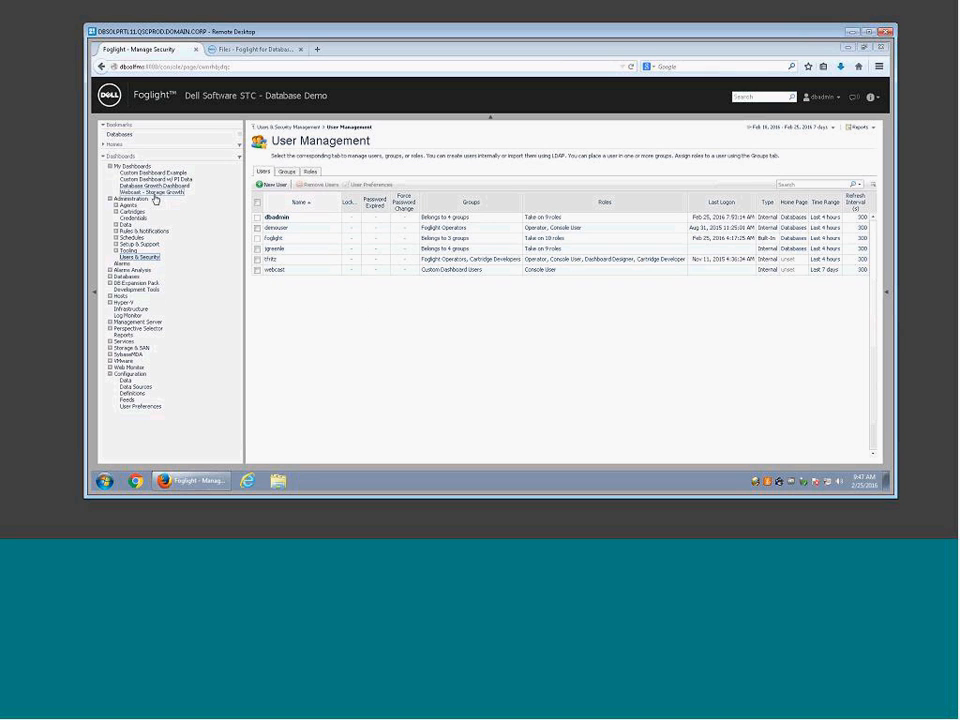
# Step: Collapse the navigation tree and copy the Remote Portlet URL from Properties > Link to this page
pyautogui.click(96, 296)
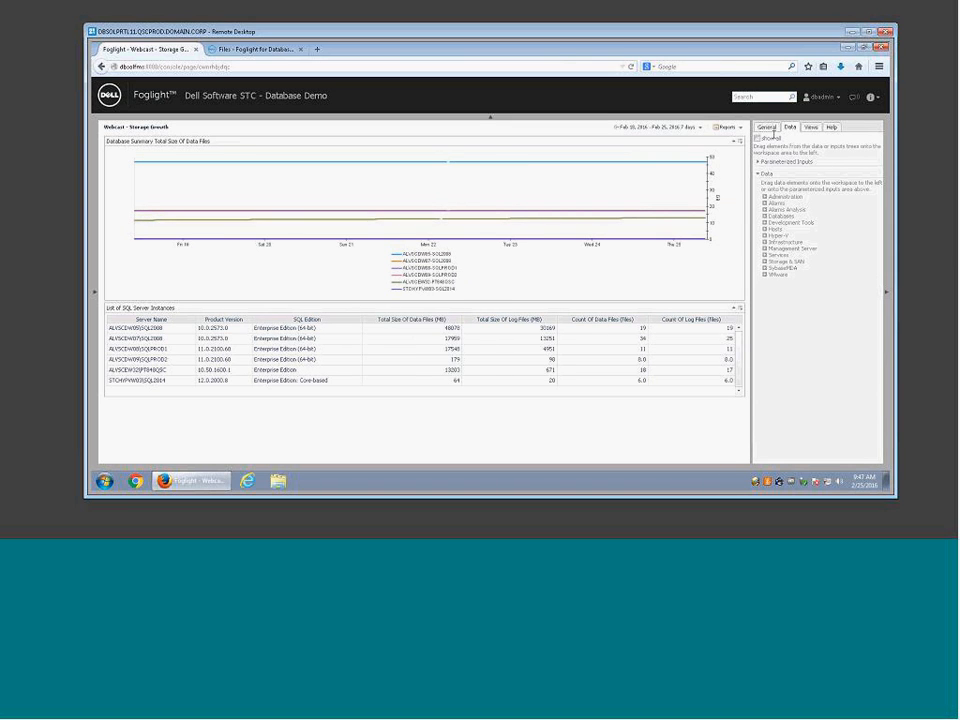
pyautogui.click(767, 127)
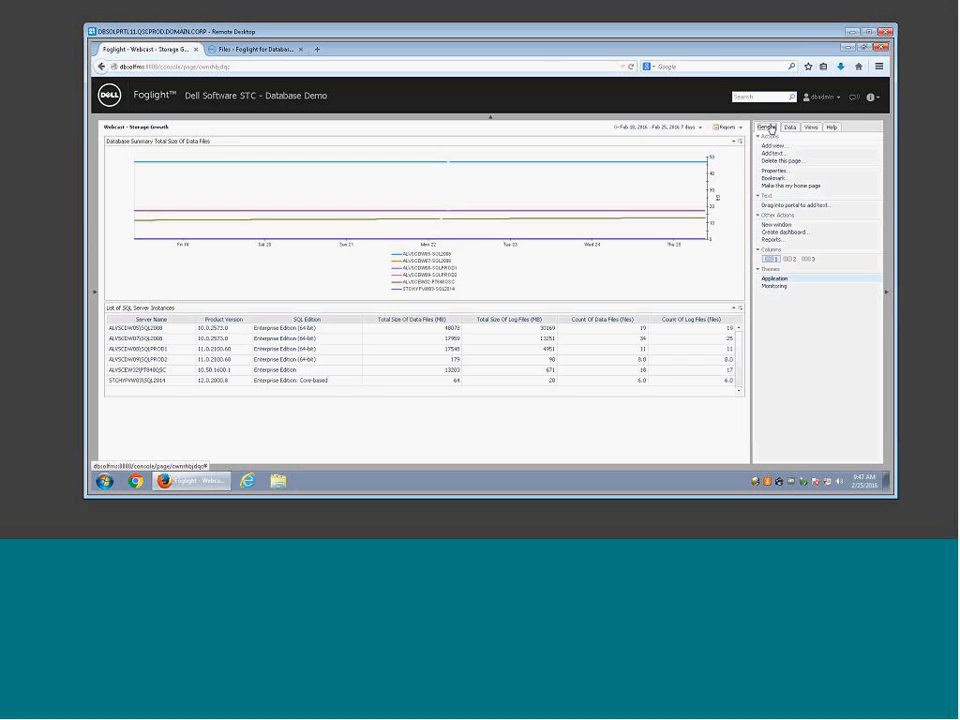
pyautogui.click(774, 171)
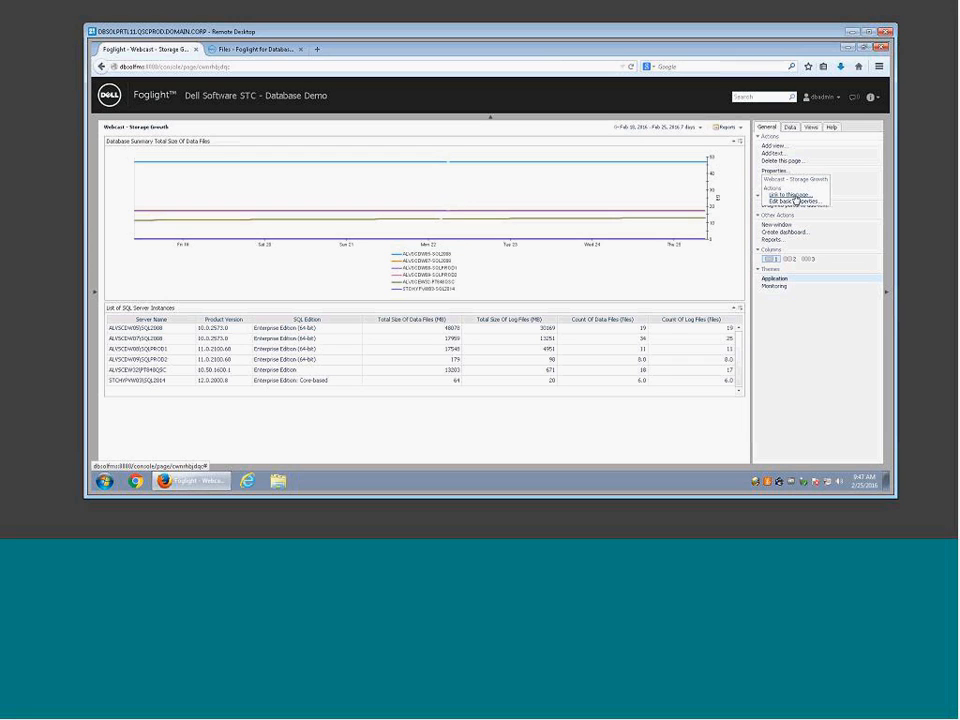
pyautogui.click(789, 194)
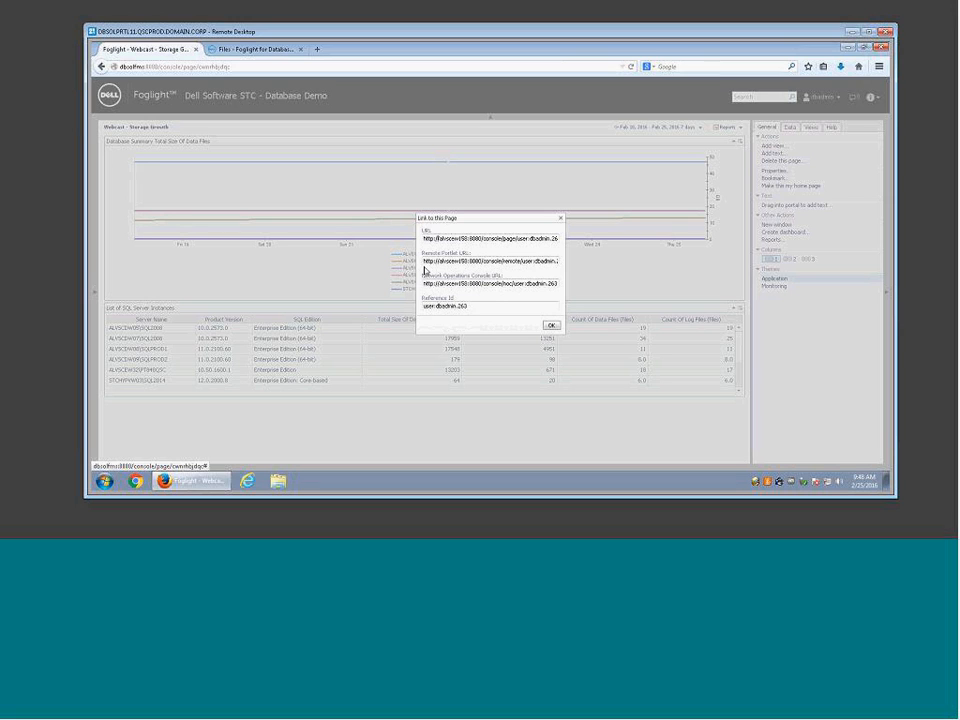
pyautogui.click(449, 257)
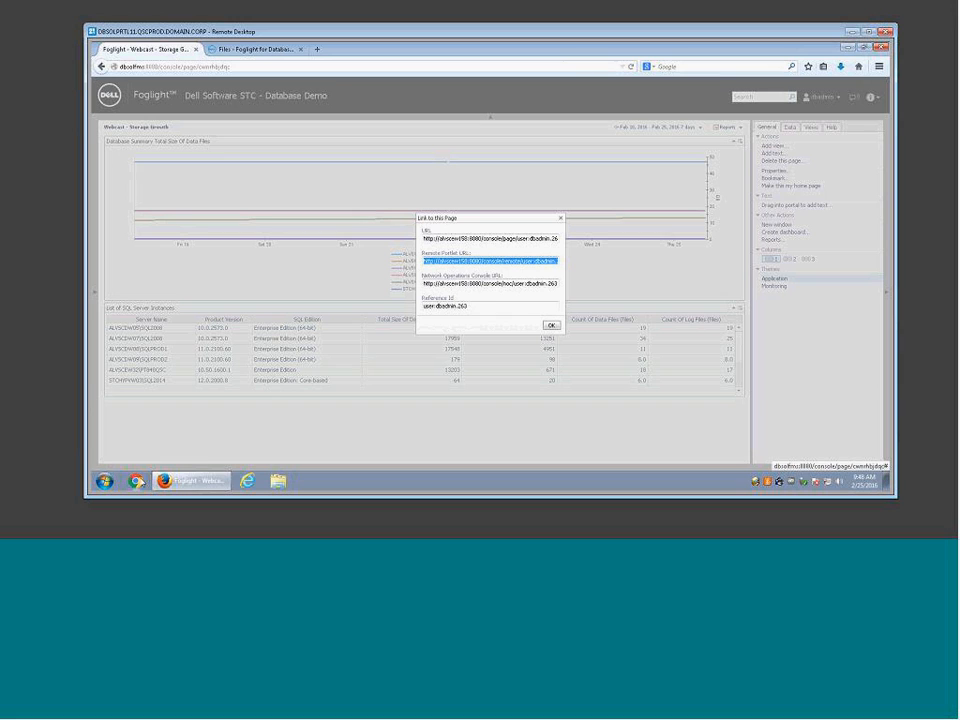
pyautogui.click(136, 481)
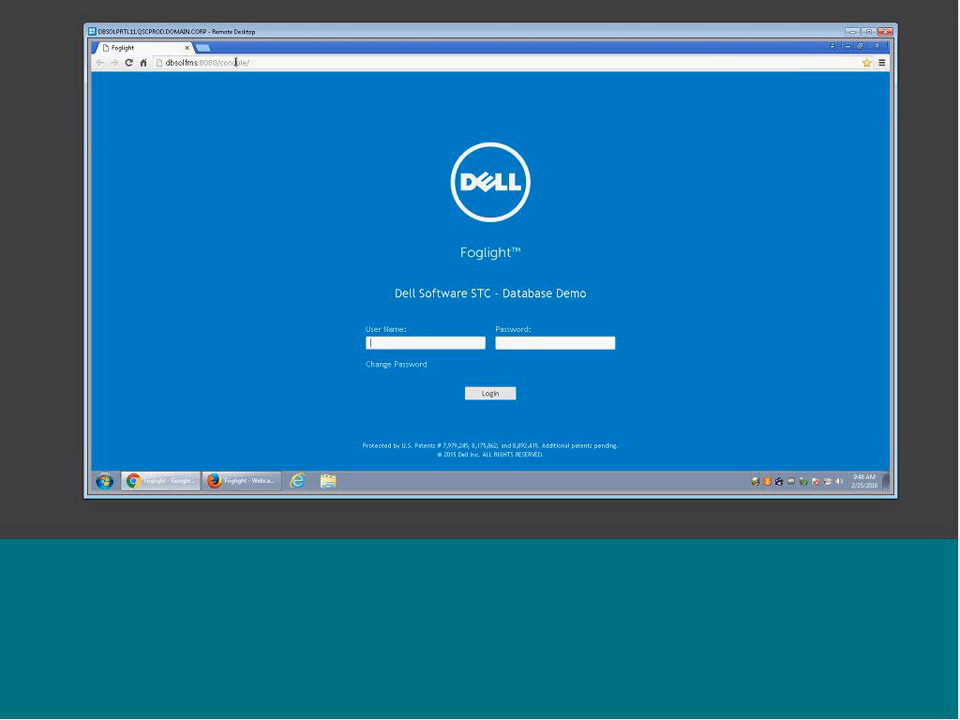
# Step: Load the copied Remote Portlet URL in Chrome and log in as the test user
pyautogui.click(236, 64)
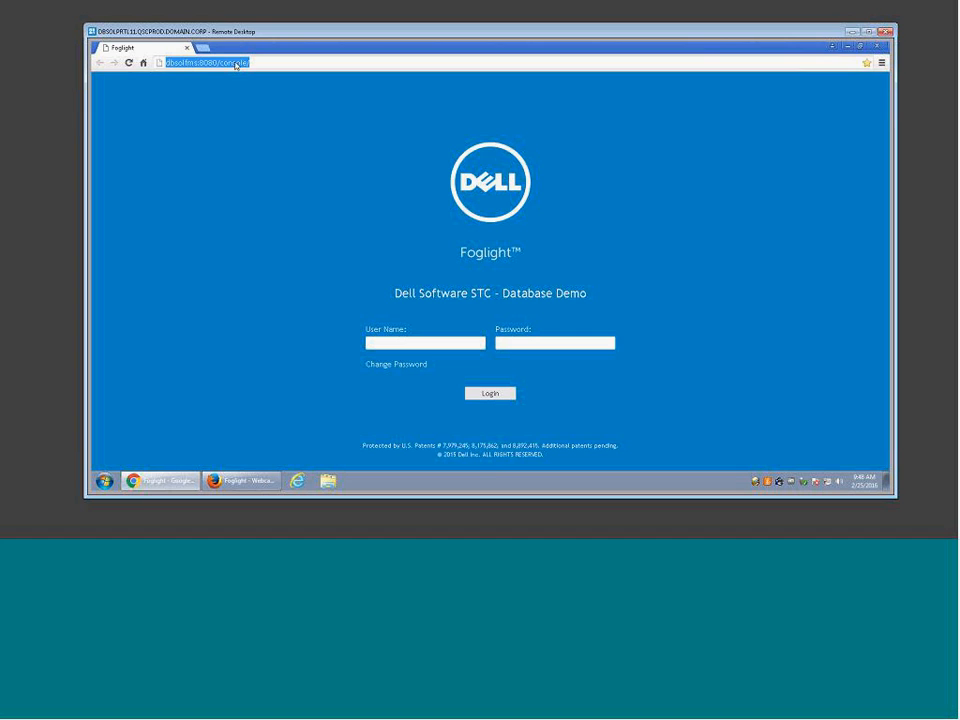
pyautogui.write('http://alvscew158:8080/console/remote/user:dbadmin.263')
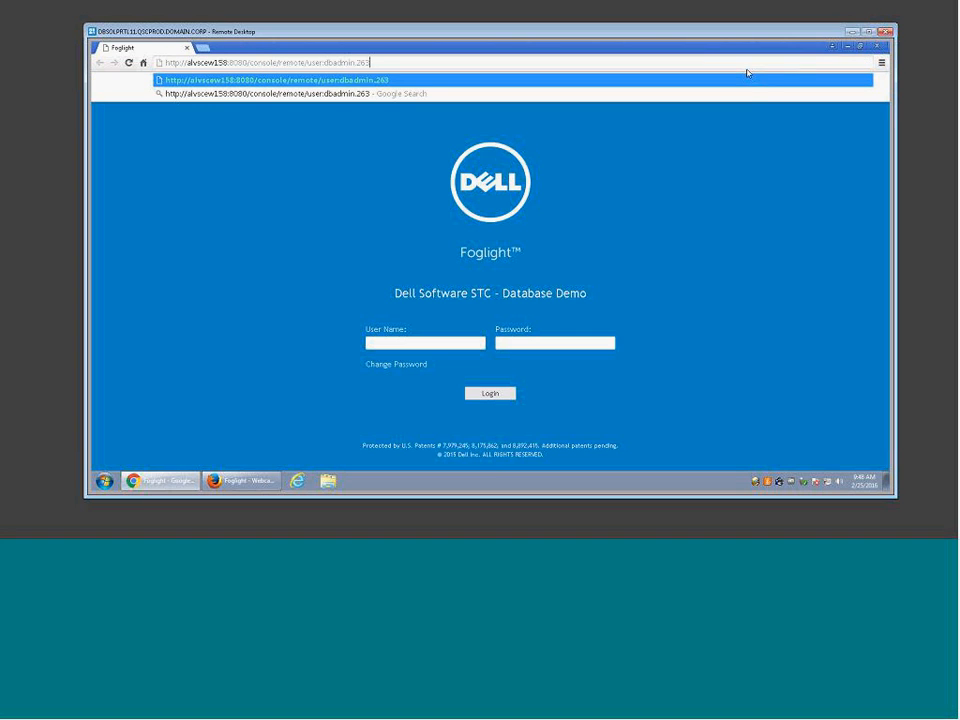
pyautogui.press('Return')
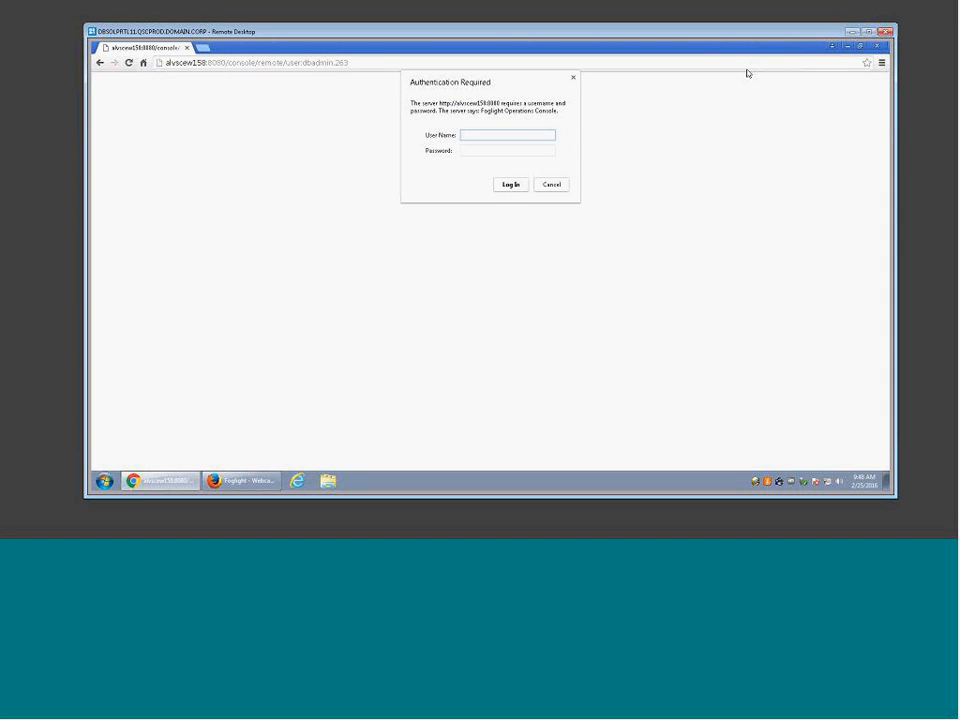
pyautogui.write('webcart')
pyautogui.press('Tab')
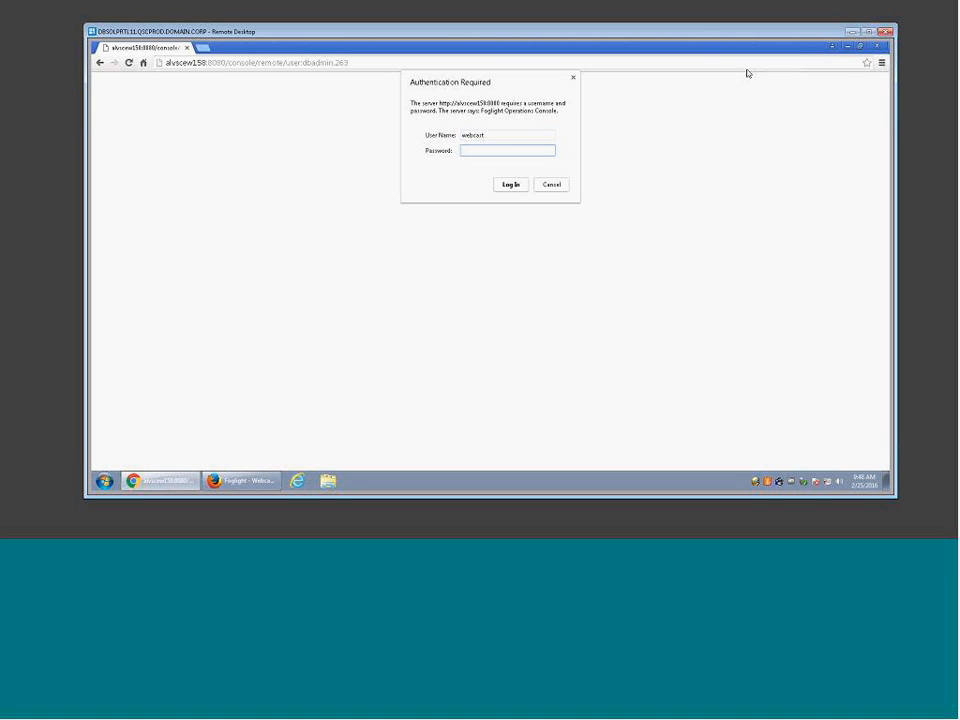
pyautogui.write('*********')
pyautogui.click(510, 184)
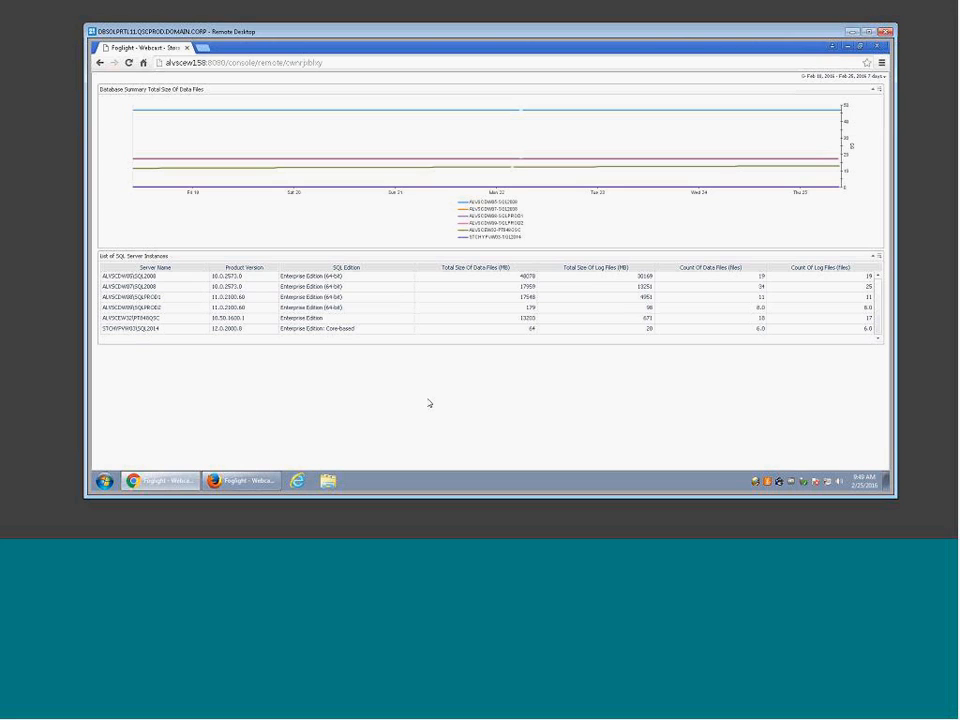
# Step: Cut the portlet address back to alvscew158:8080/ to load the root console page
pyautogui.click(290, 66)
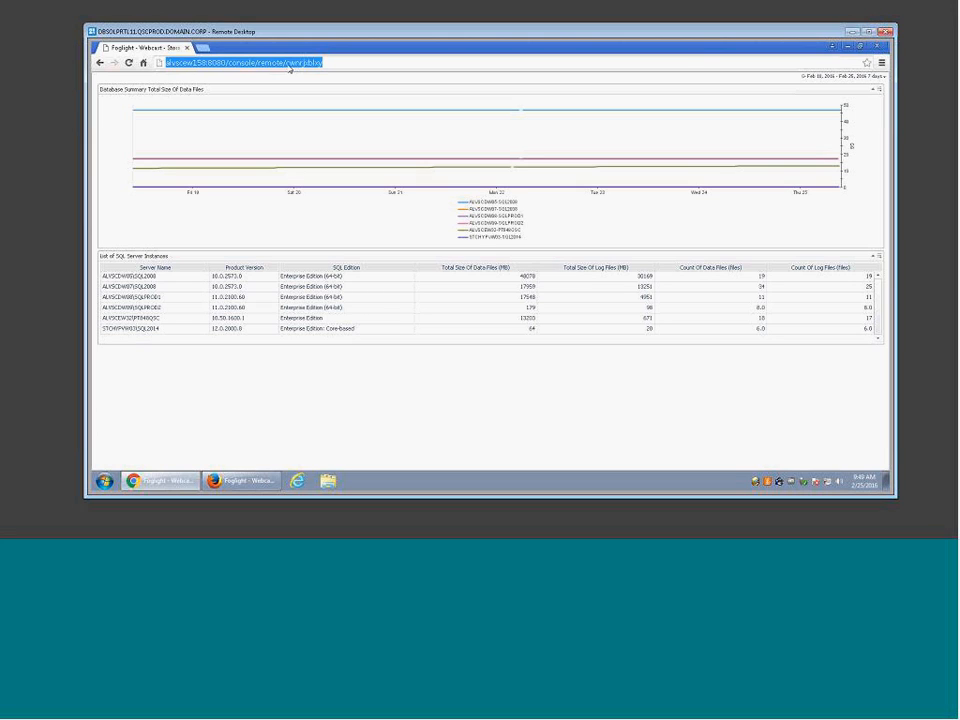
pyautogui.click(232, 63)
pyautogui.moveTo(232, 63); pyautogui.dragTo(418, 62)
pyautogui.press('BackSpace')
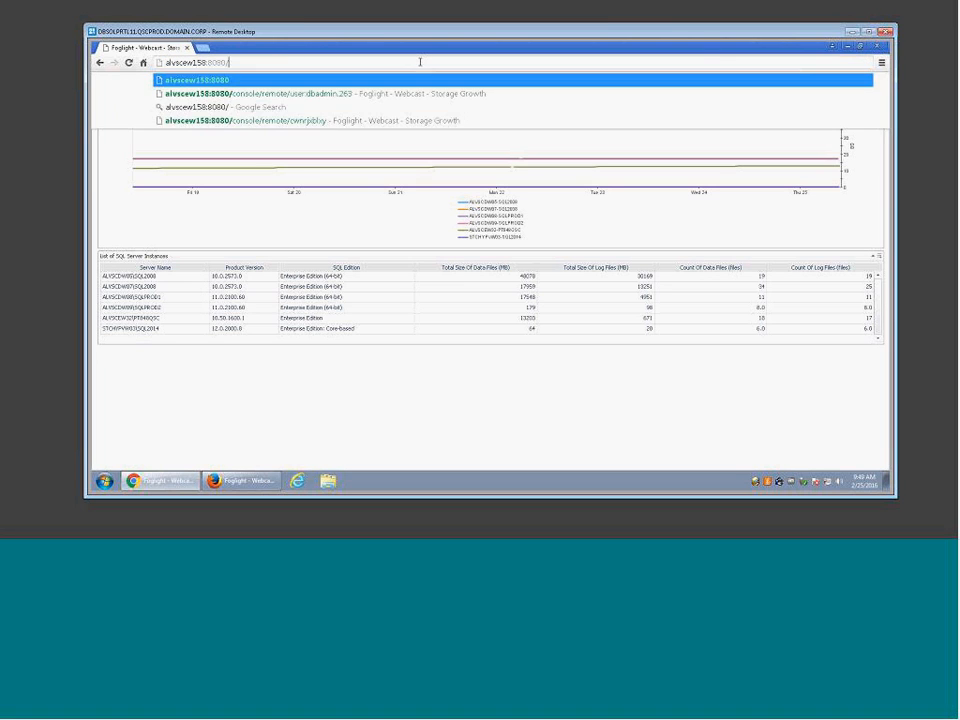
pyautogui.press('Return')
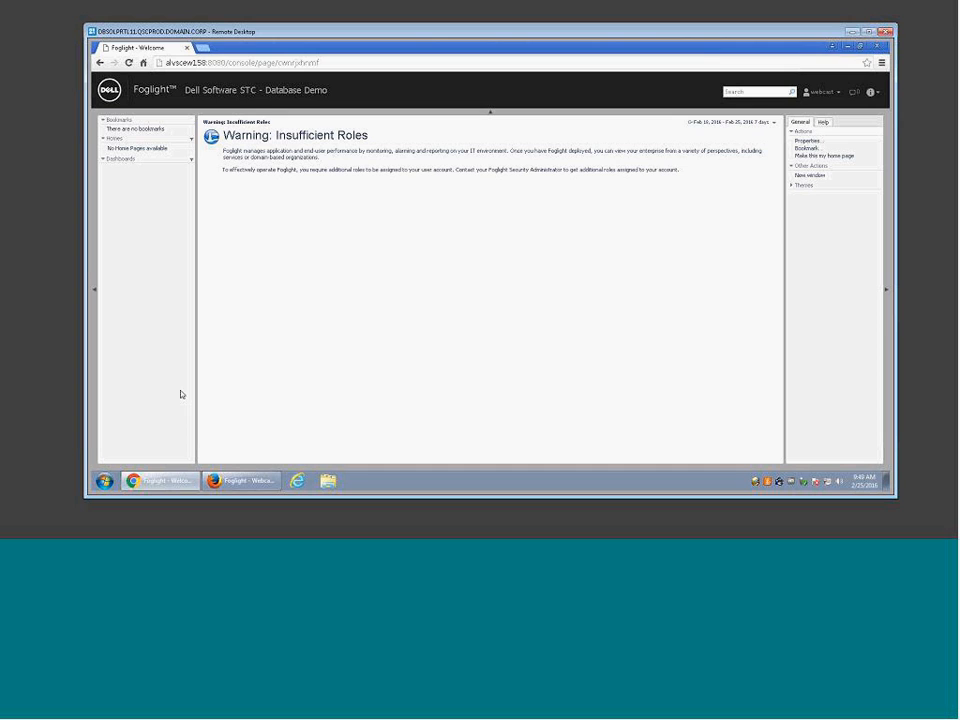
# Step: Return to the administrator's browser, close Link to this Page, and reopen the page Properties
pyautogui.click(240, 482)
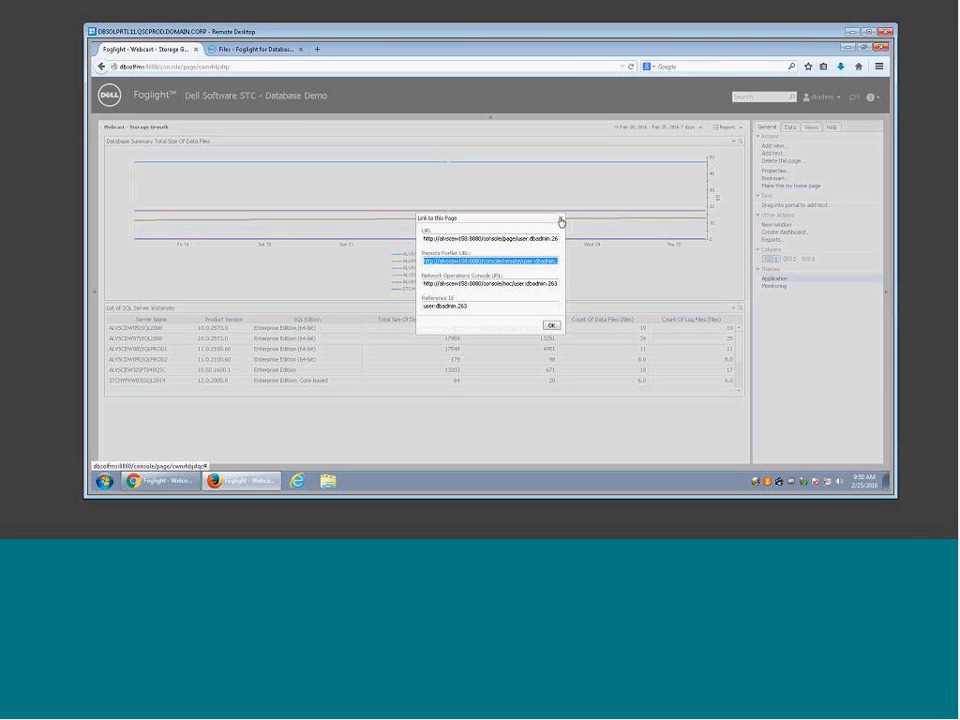
pyautogui.click(561, 220)
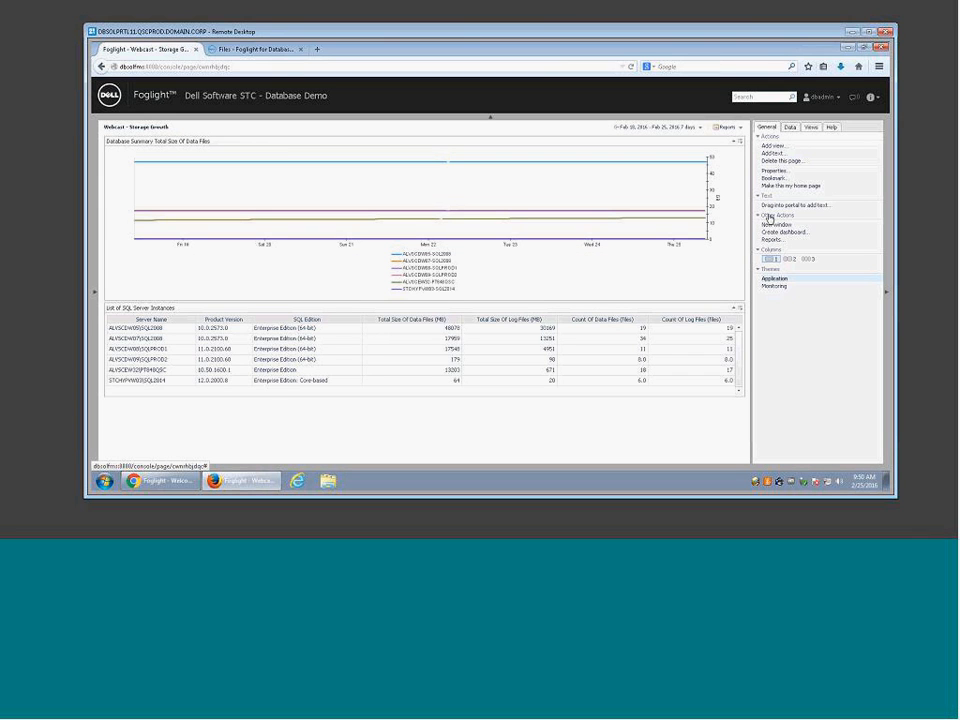
pyautogui.click(769, 172)
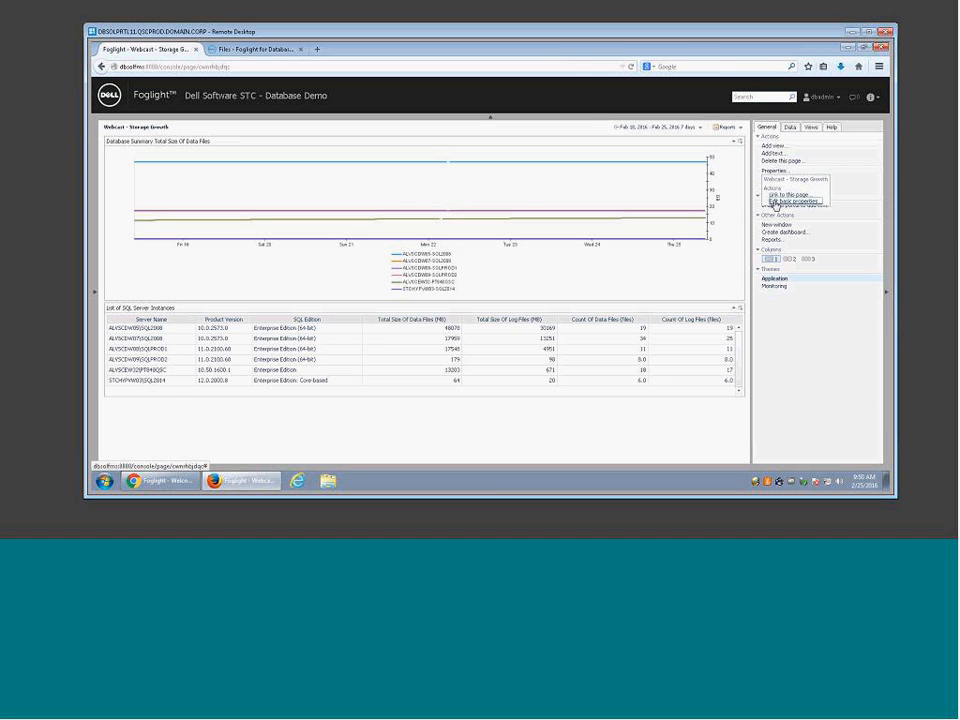
# Step: In the dashboard's basic properties, make Custom Dashboard Viewer the relevant role, leaving allowed roles unchanged
pyautogui.click(775, 203)
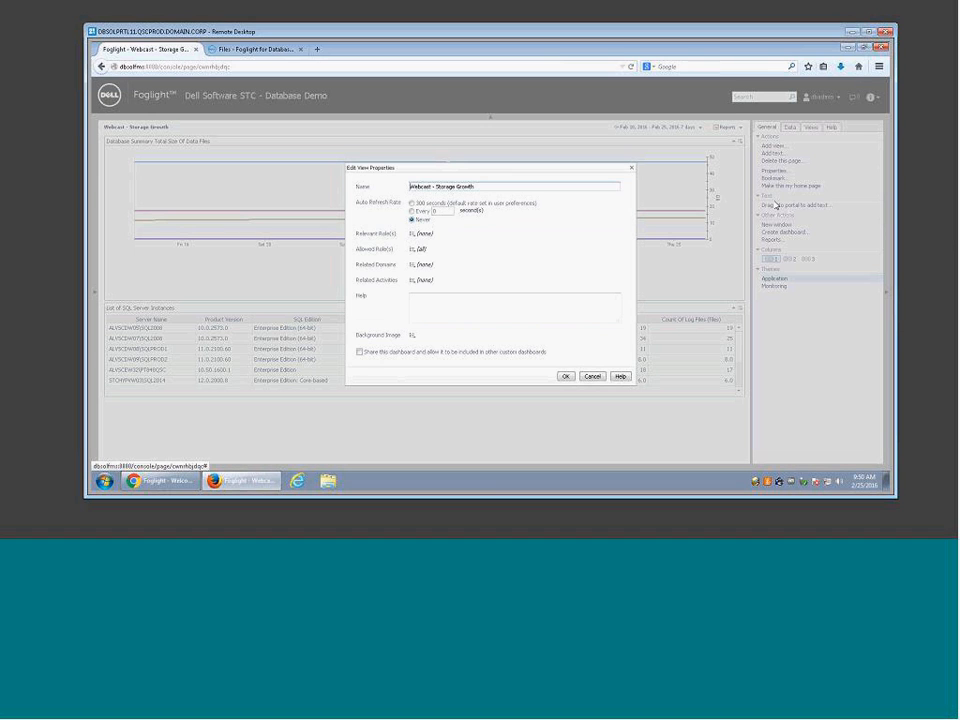
pyautogui.click(411, 250)
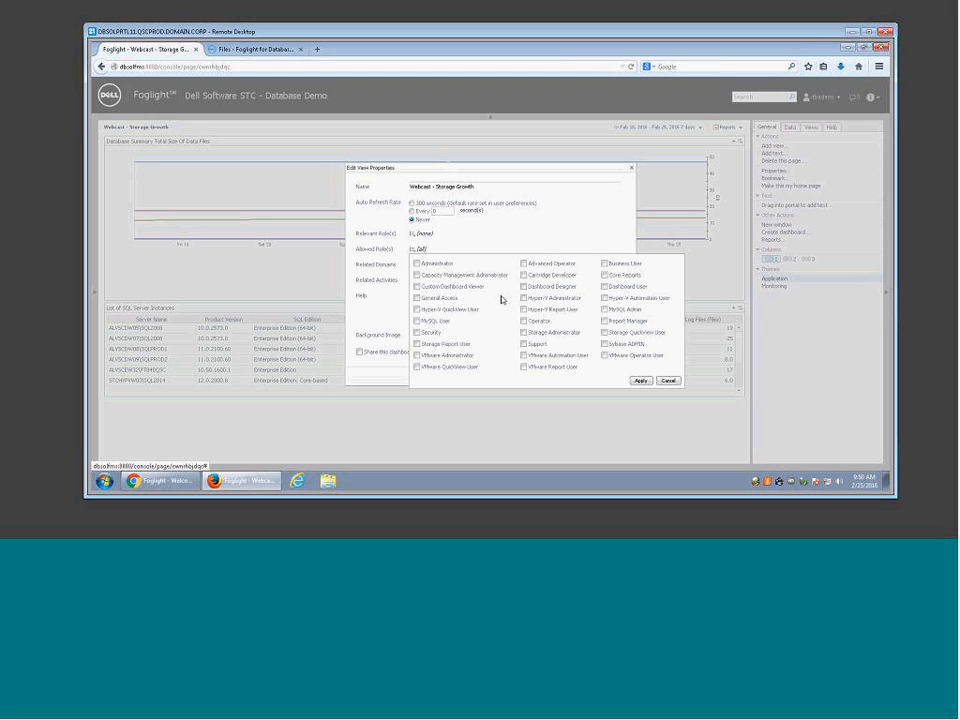
pyautogui.click(417, 288)
pyautogui.click(669, 381)
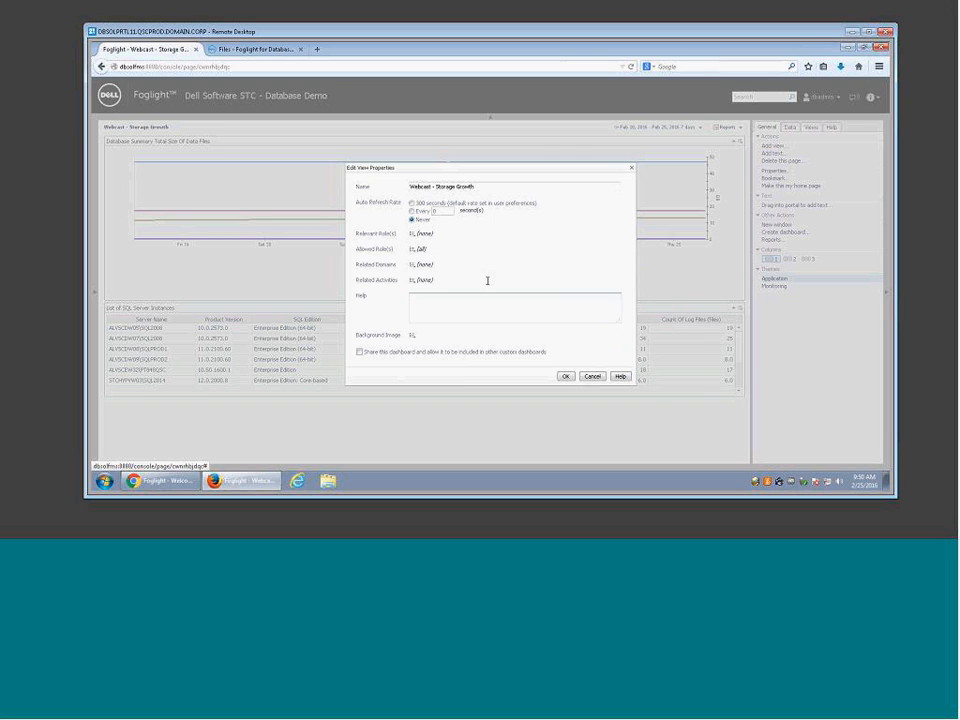
pyautogui.click(414, 237)
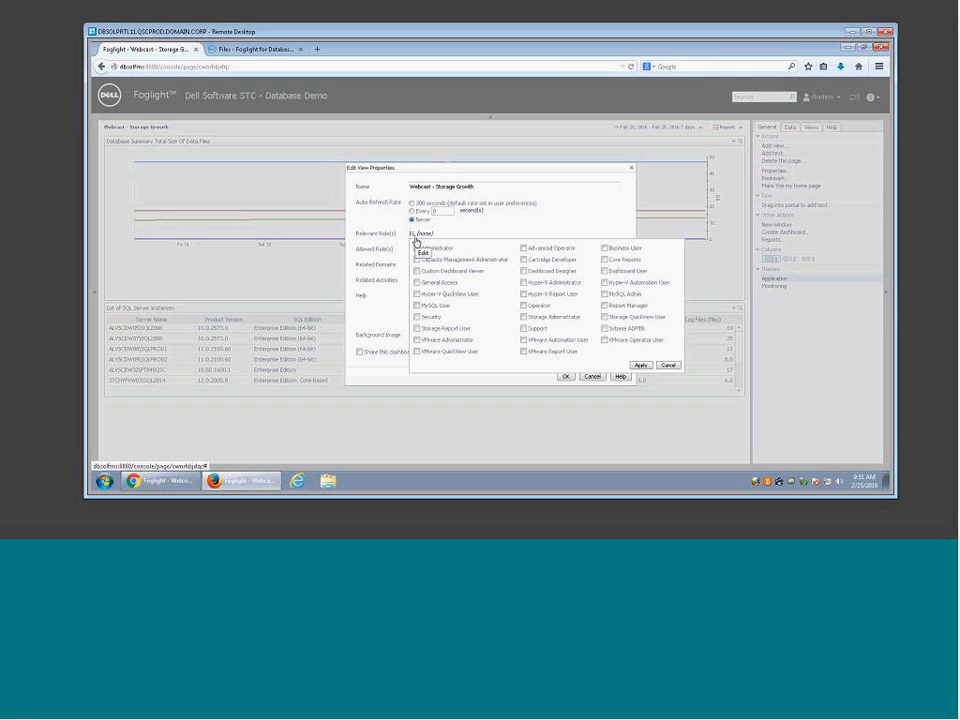
pyautogui.click(416, 271)
pyautogui.click(639, 365)
pyautogui.click(569, 376)
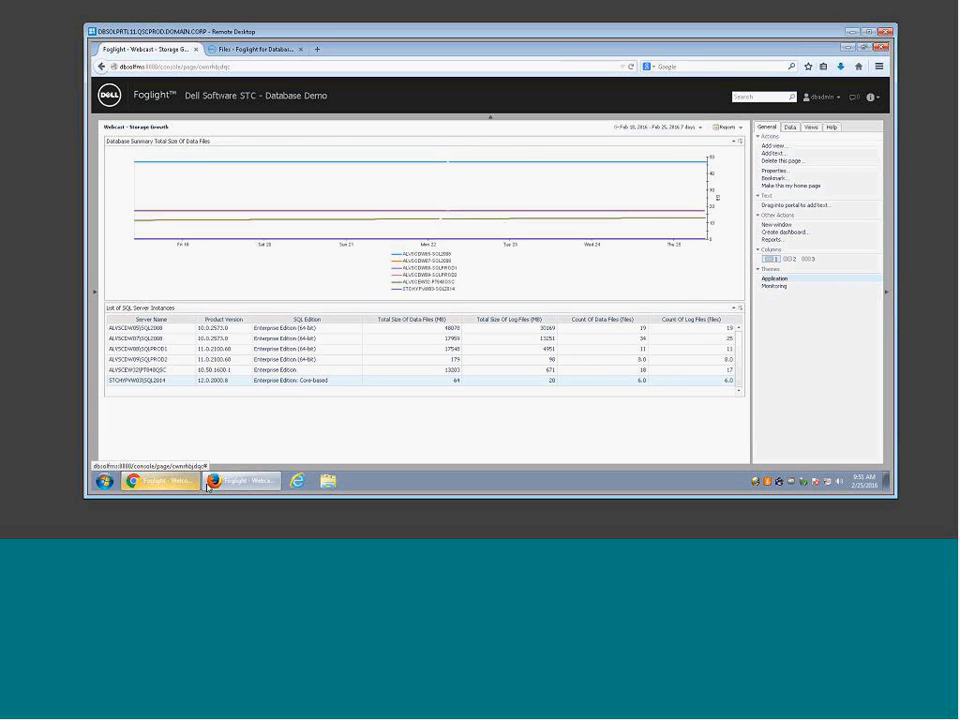
# Step: Refresh the test user's console page, then return to the administrator's window
pyautogui.click(158, 481)
pyautogui.click(128, 63)
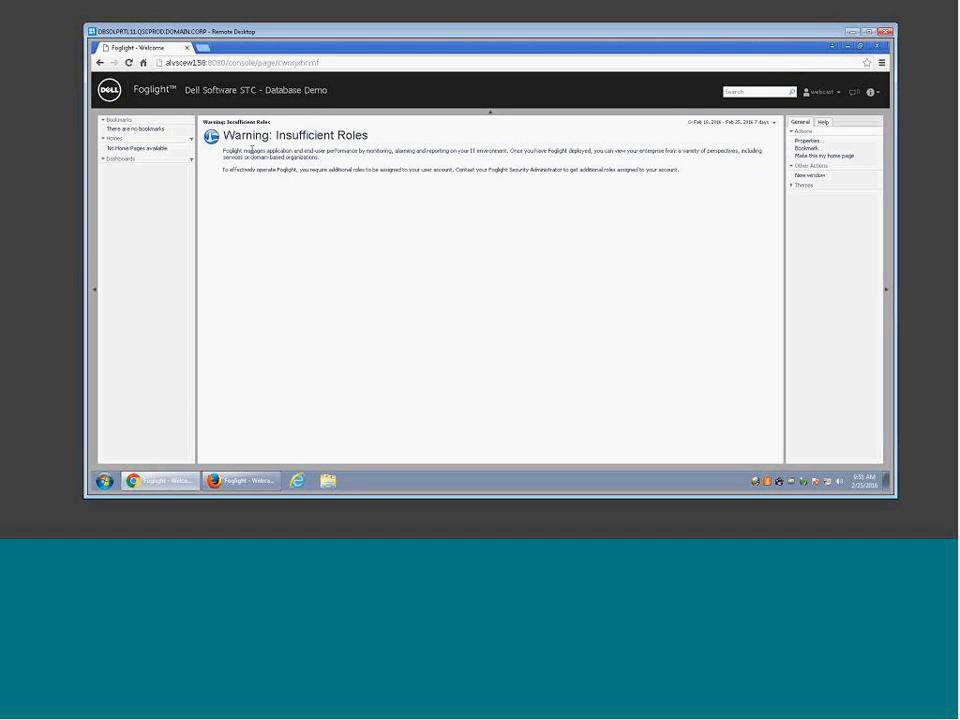
pyautogui.click(241, 481)
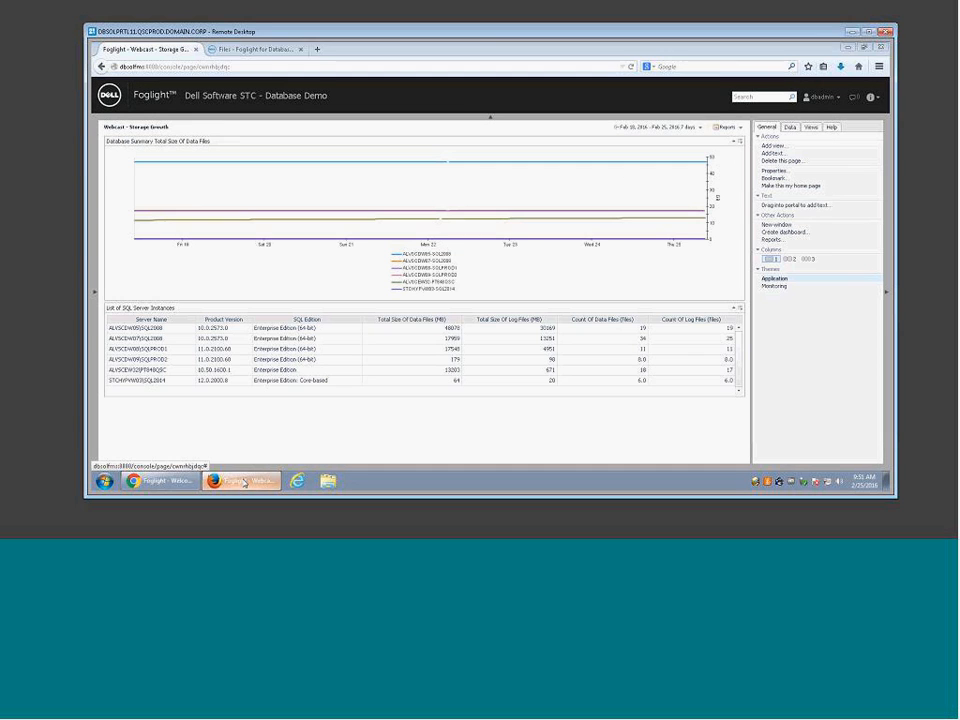
# Step: Add the Custom Dashboard Viewer role to the Custom Dashboard Users group
pyautogui.click(92, 256)
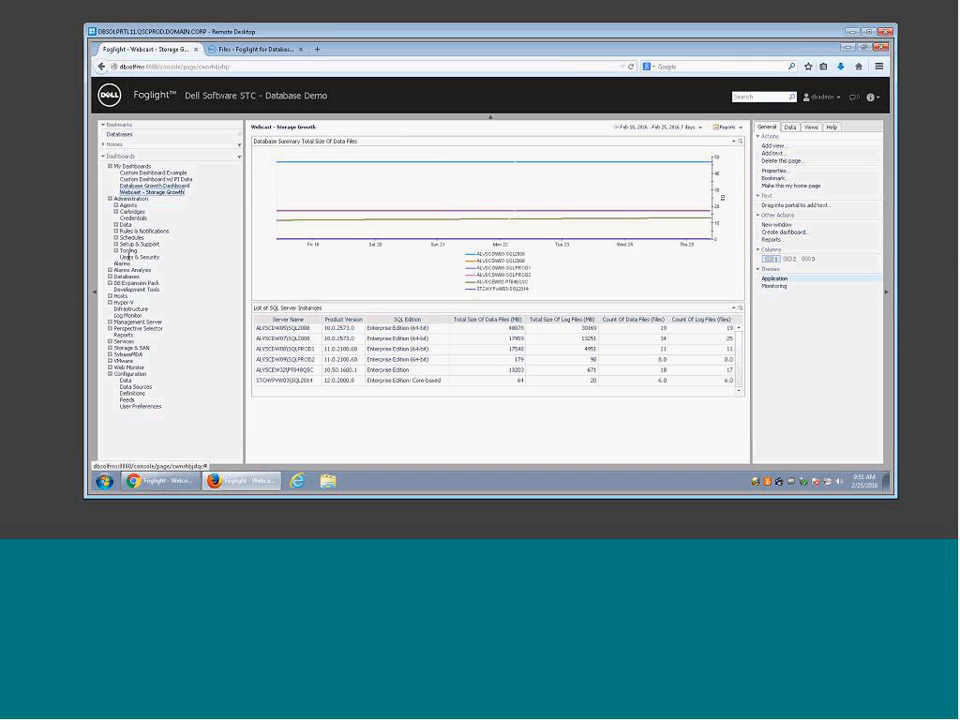
pyautogui.click(129, 259)
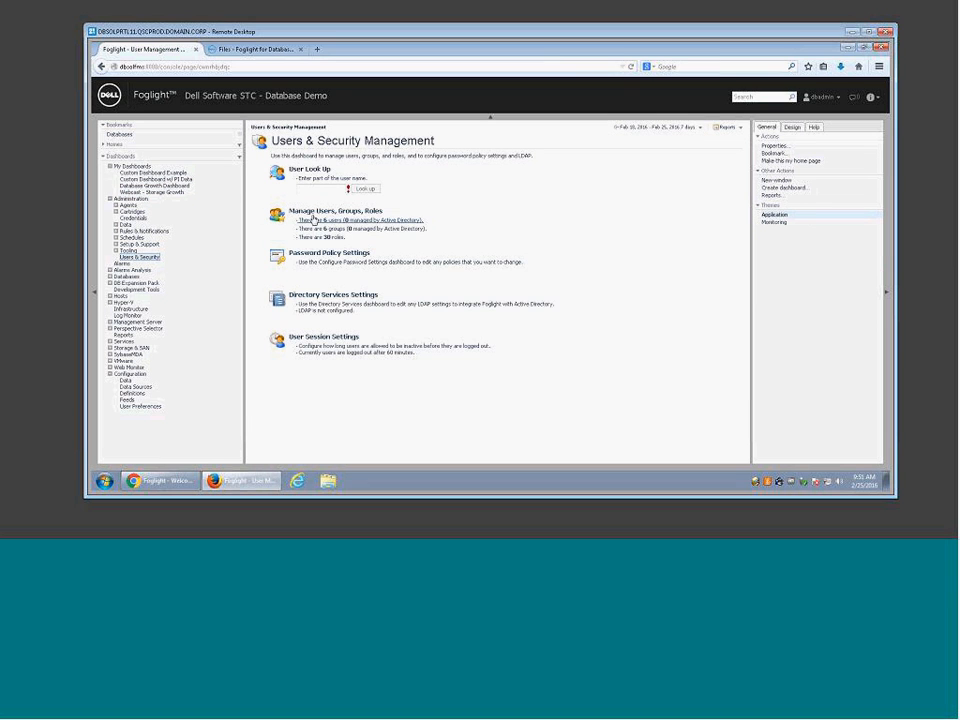
pyautogui.click(314, 215)
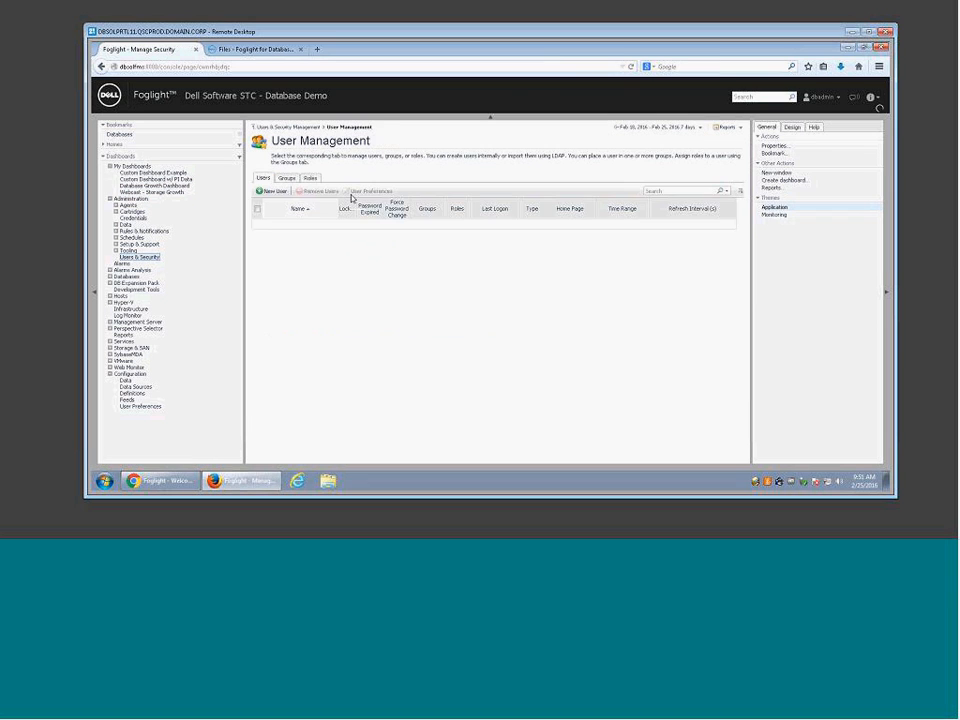
pyautogui.click(287, 178)
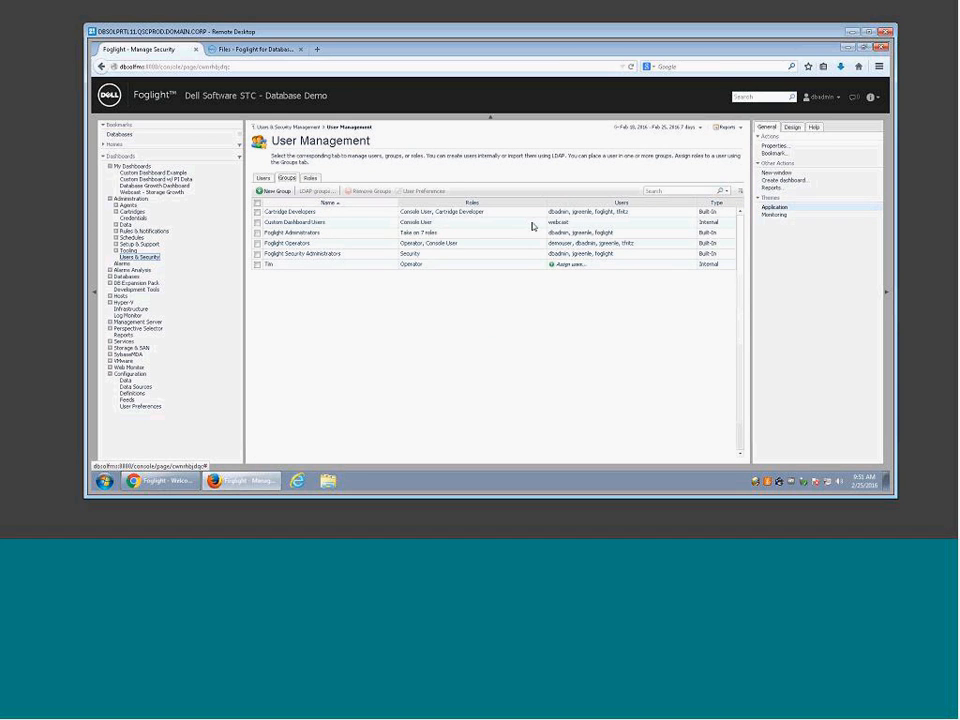
pyautogui.click(418, 226)
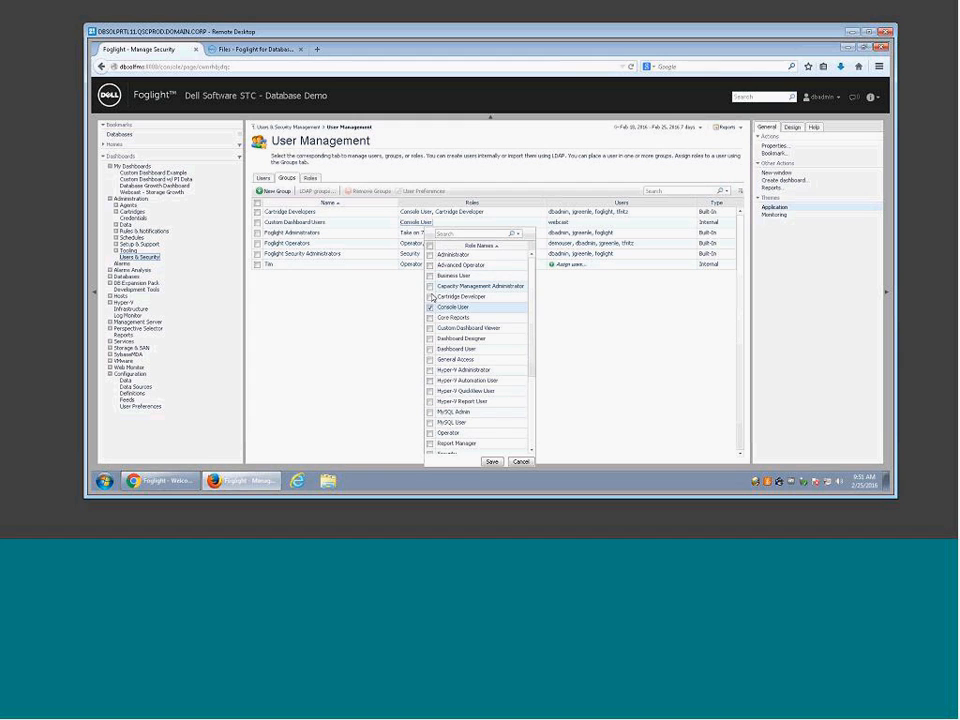
pyautogui.click(430, 328)
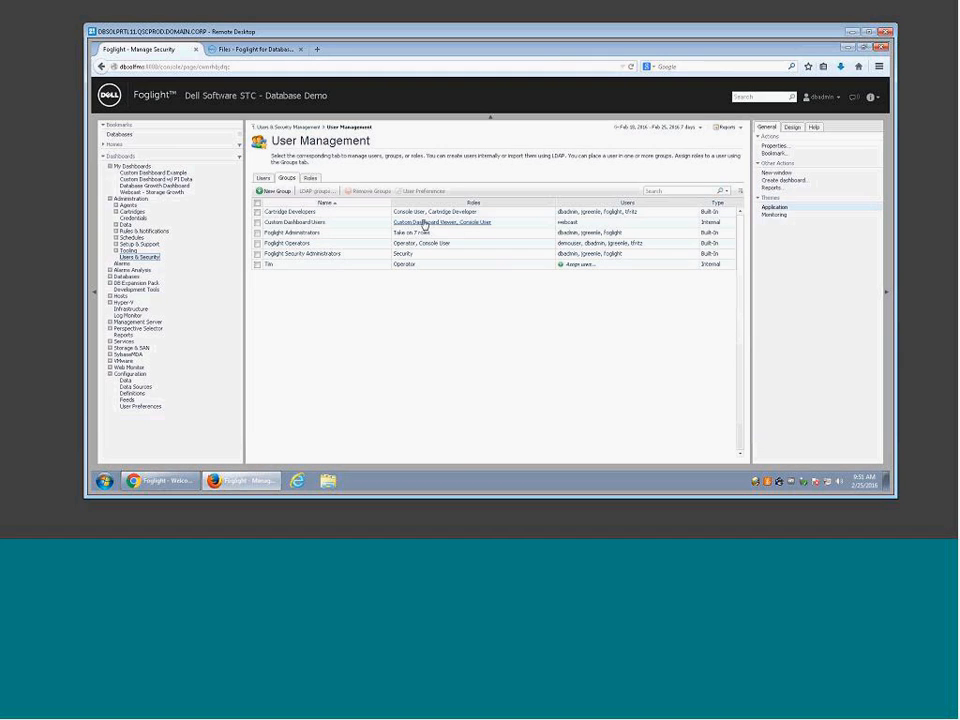
pyautogui.click(160, 481)
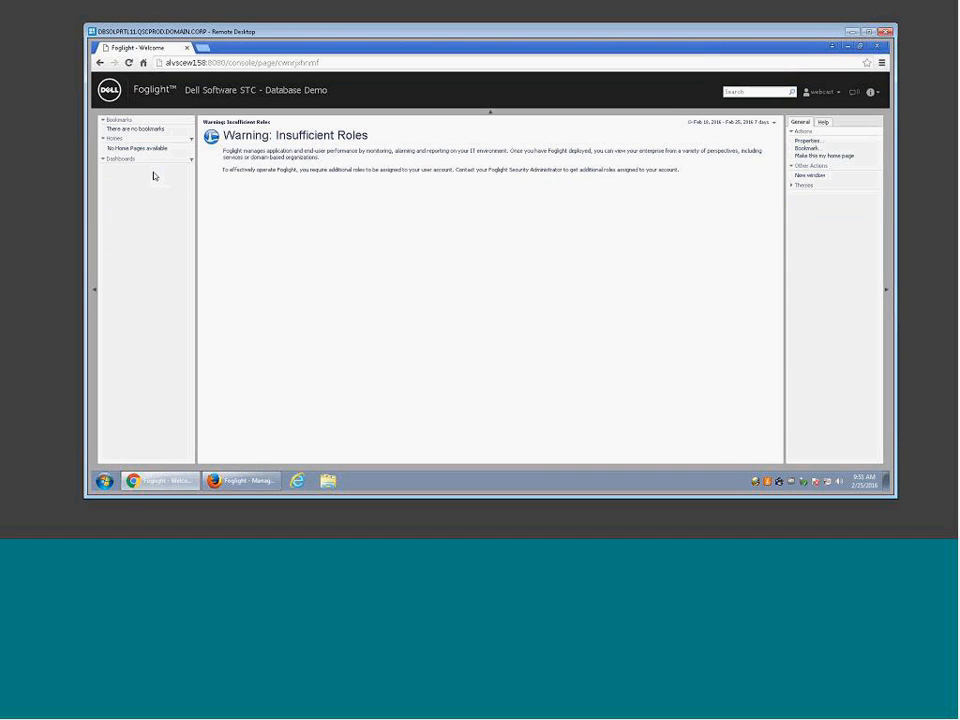
# Step: Reload the console, then sign the webcast user out and back in with their password
pyautogui.click(129, 64)
pyautogui.click(820, 91)
pyautogui.click(819, 108)
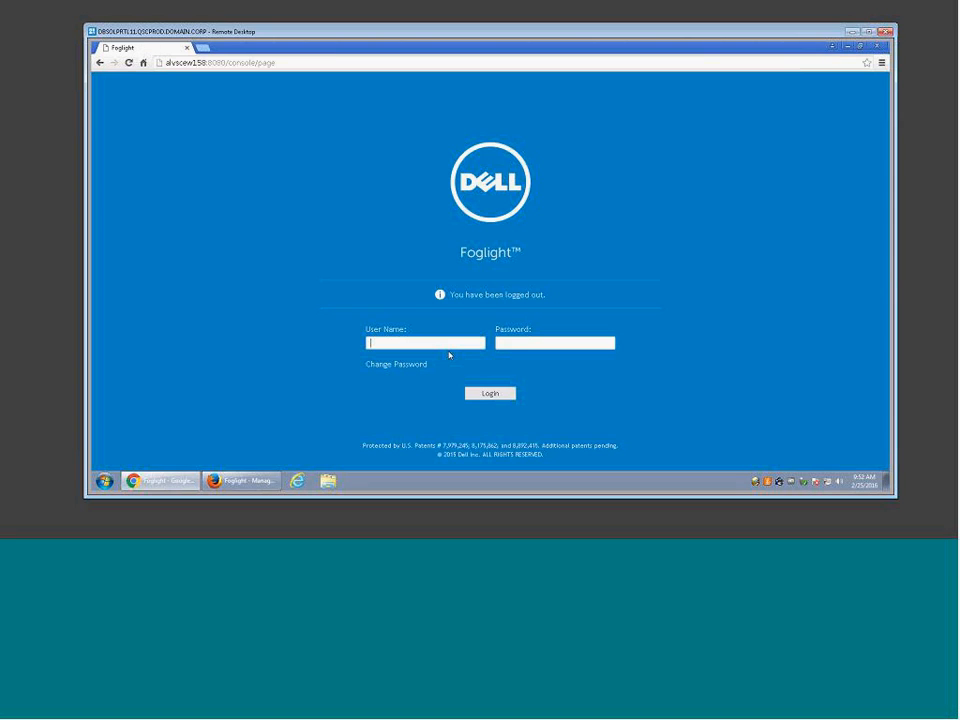
pyautogui.click(441, 342)
pyautogui.write('webcast')
pyautogui.press('Tab')
pyautogui.write('••••••••••')
pyautogui.press('Return')
# Step: As the webcast user, open Webcast - Storage Growth from the dbadmin dashboards folder
pyautogui.click(116, 176)
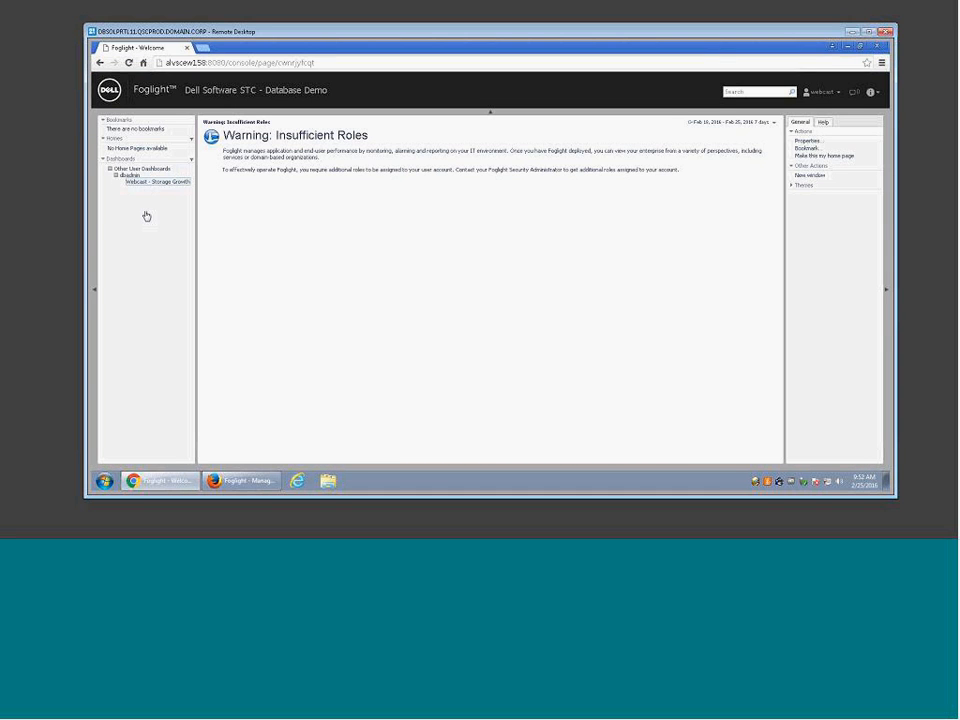
pyautogui.click(157, 181)
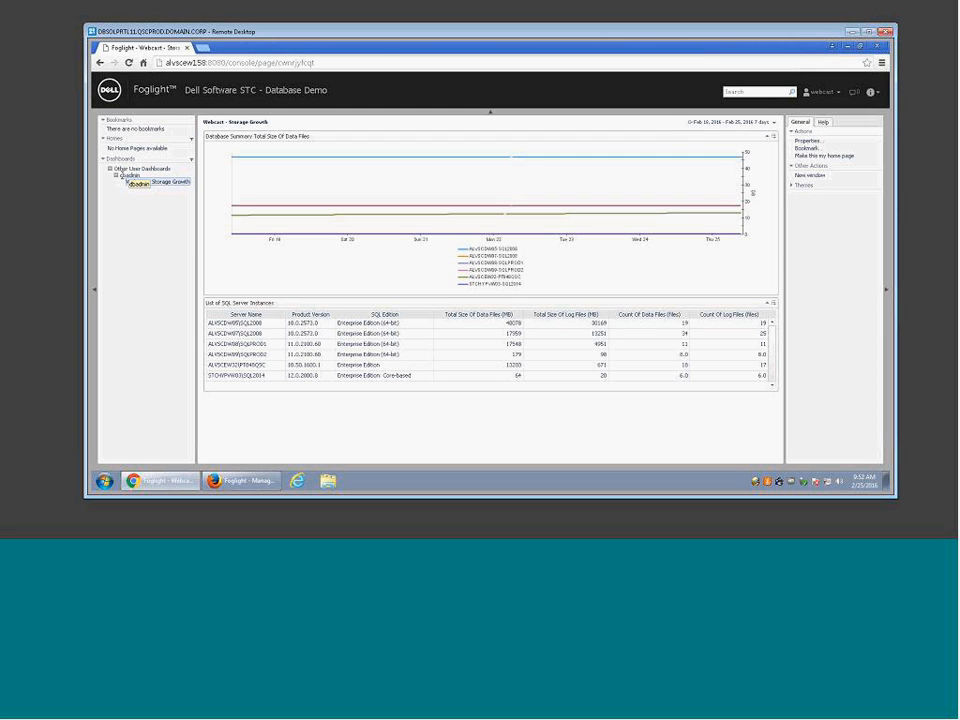
pyautogui.click(241, 481)
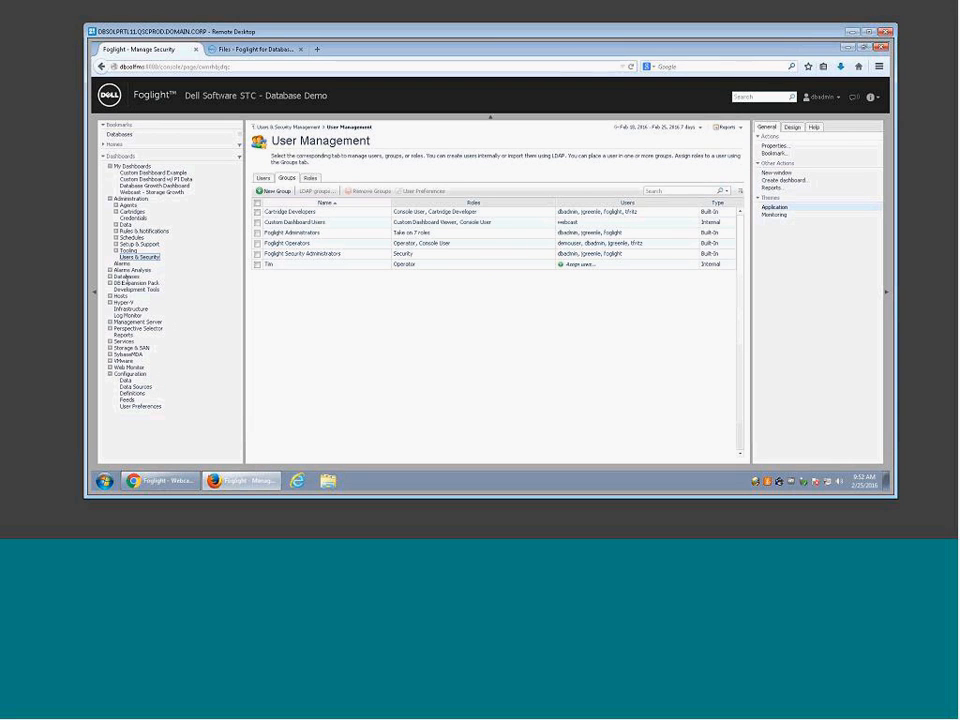
# Step: Open Configuration > Definitions and scroll the tree to show the admin's four dashboard views
pyautogui.click(134, 394)
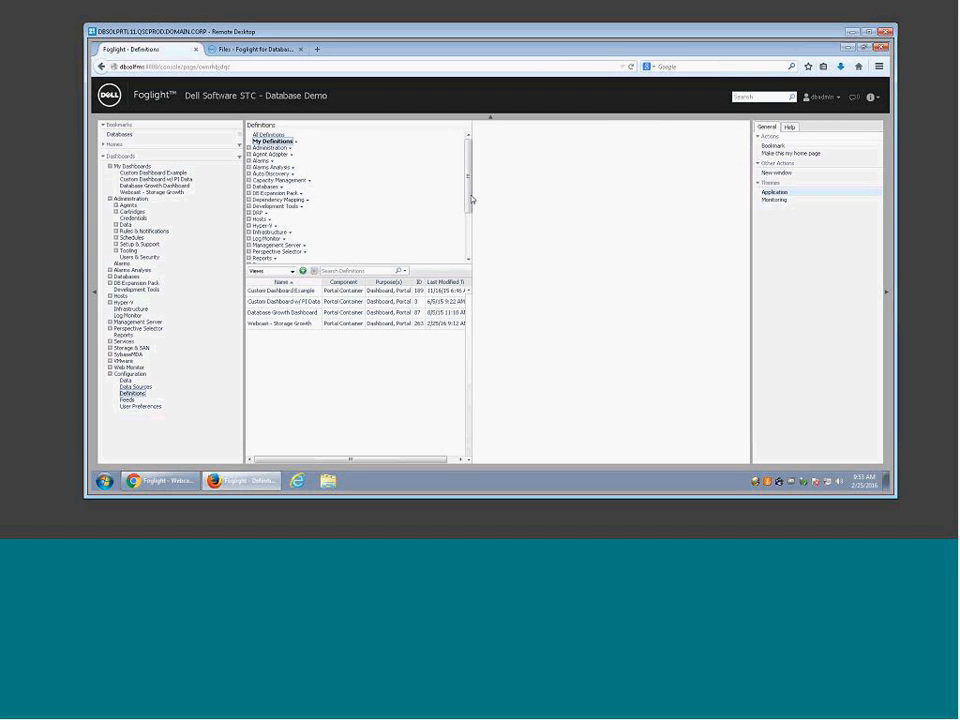
pyautogui.moveTo(469, 200); pyautogui.dragTo(470, 254)
pyautogui.moveTo(471, 199); pyautogui.dragTo(469, 154)
pyautogui.moveTo(468, 194); pyautogui.dragTo(468, 235)
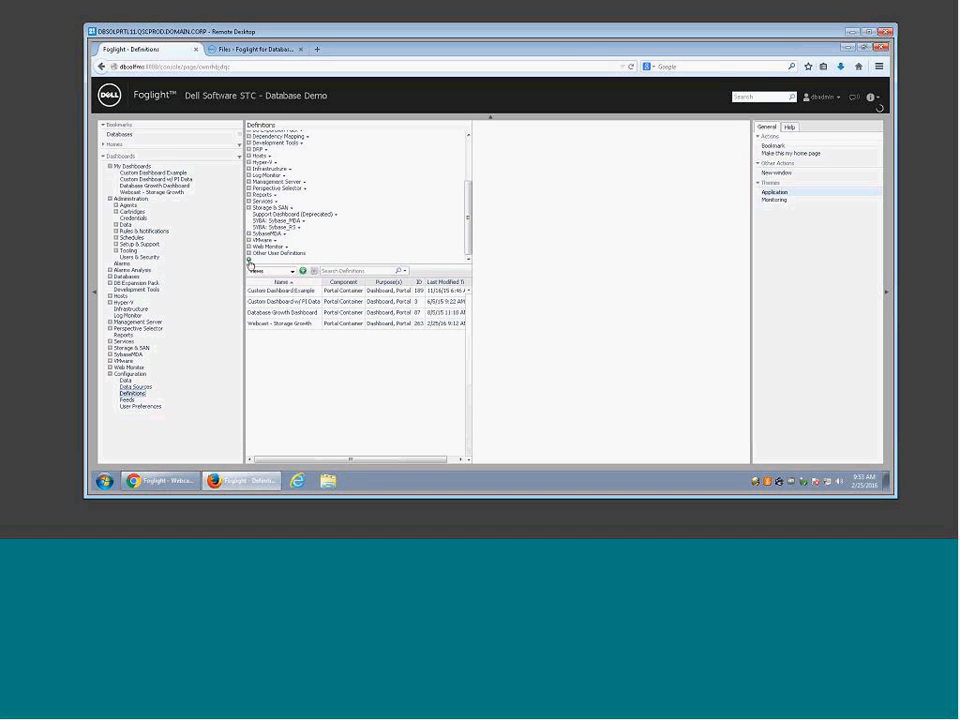
# Step: Add a new definitions module 'Storage Dashboards' whose relevant role is Custom Dashboard Viewer
pyautogui.click(250, 260)
pyautogui.click(420, 231)
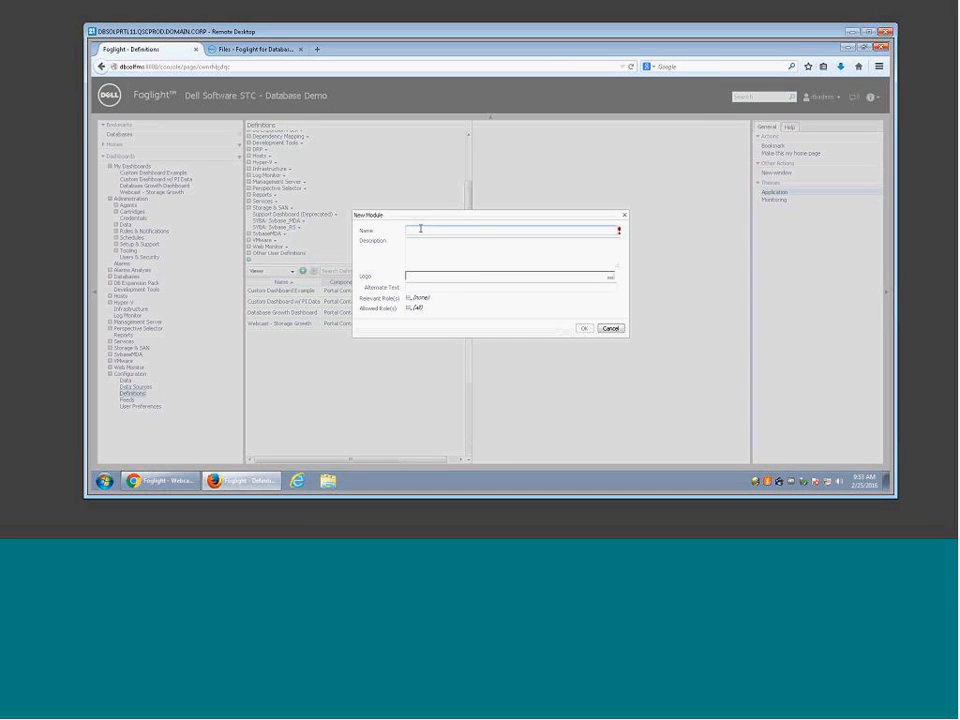
pyautogui.write('Storage Dashboards')
pyautogui.click(411, 298)
pyautogui.click(414, 336)
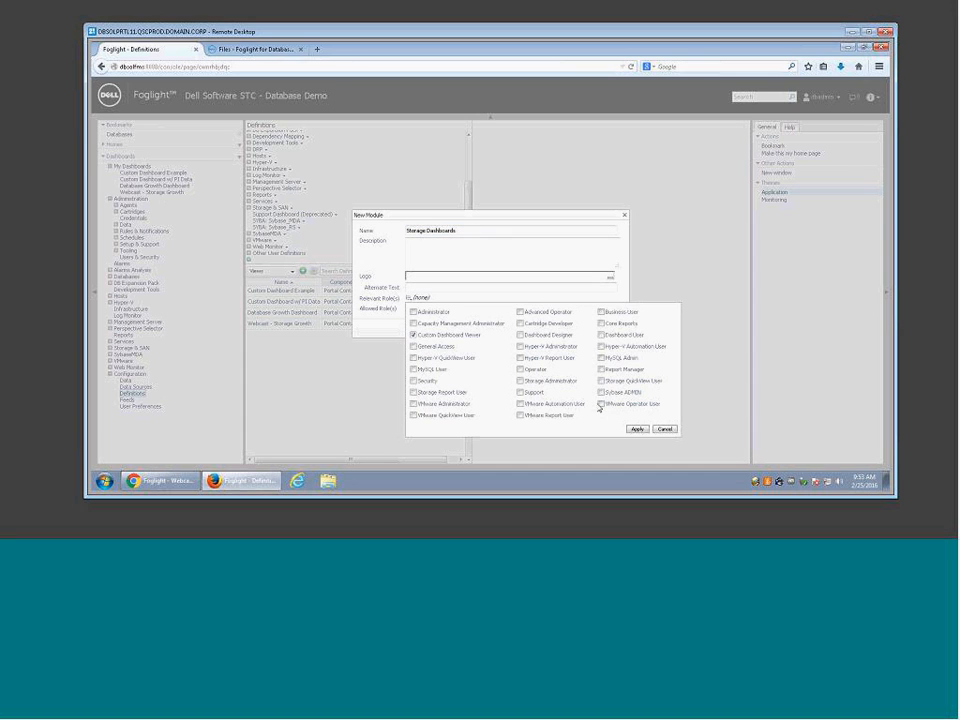
pyautogui.click(637, 429)
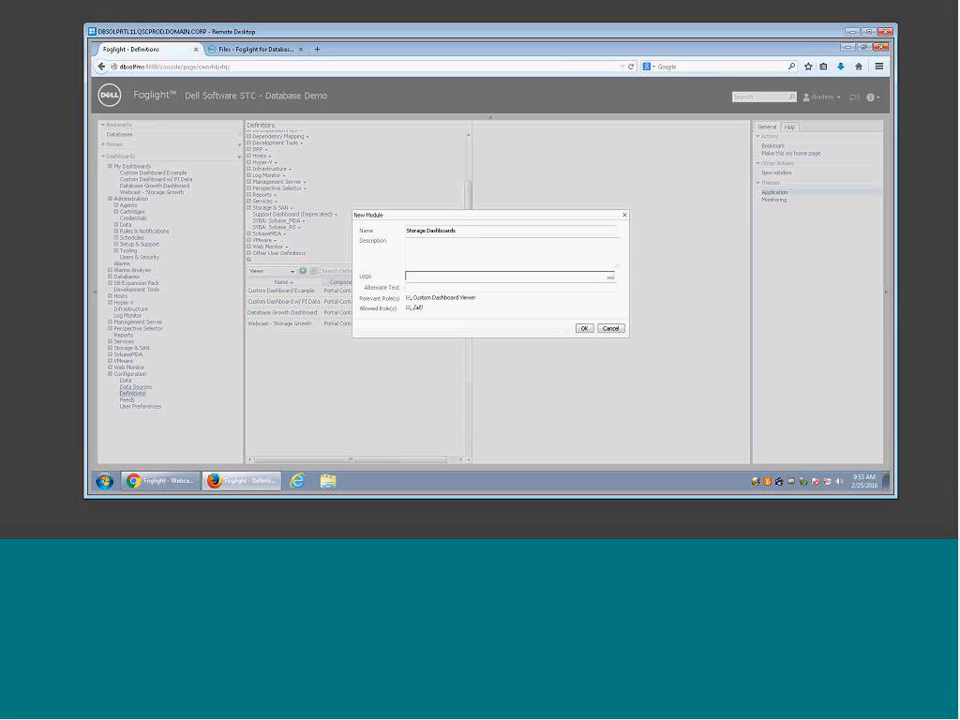
pyautogui.click(585, 329)
# Step: Deep-copy Webcast - Storage Growth, including its Get SortValue From DisplayValue function, into Storage Dashboards
pyautogui.scroll(3, 463, 155)
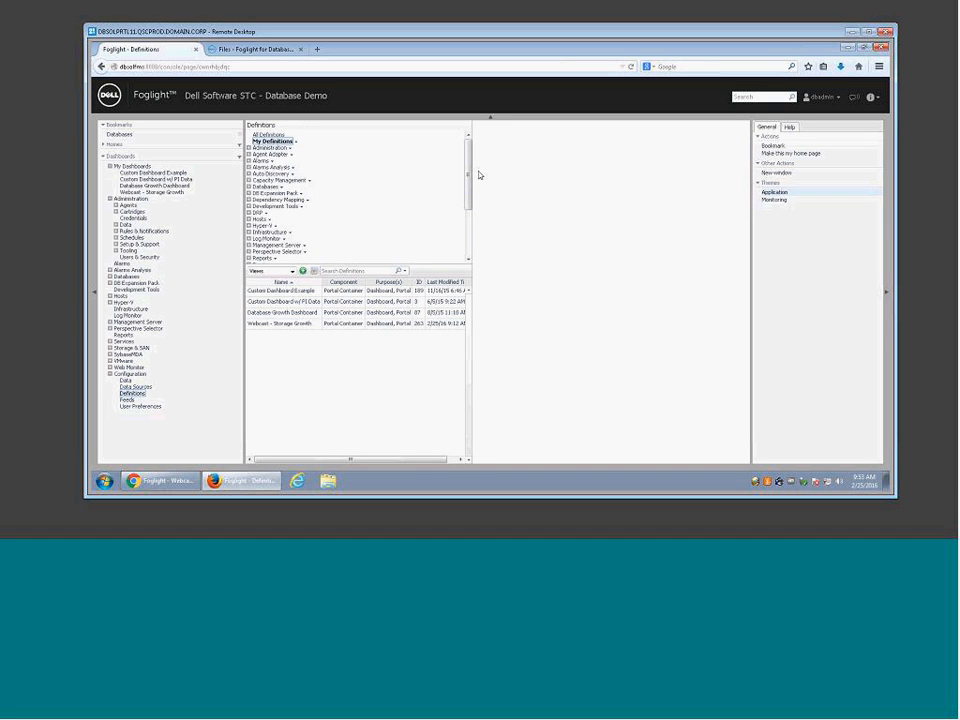
pyautogui.scroll(-3, 295, 213)
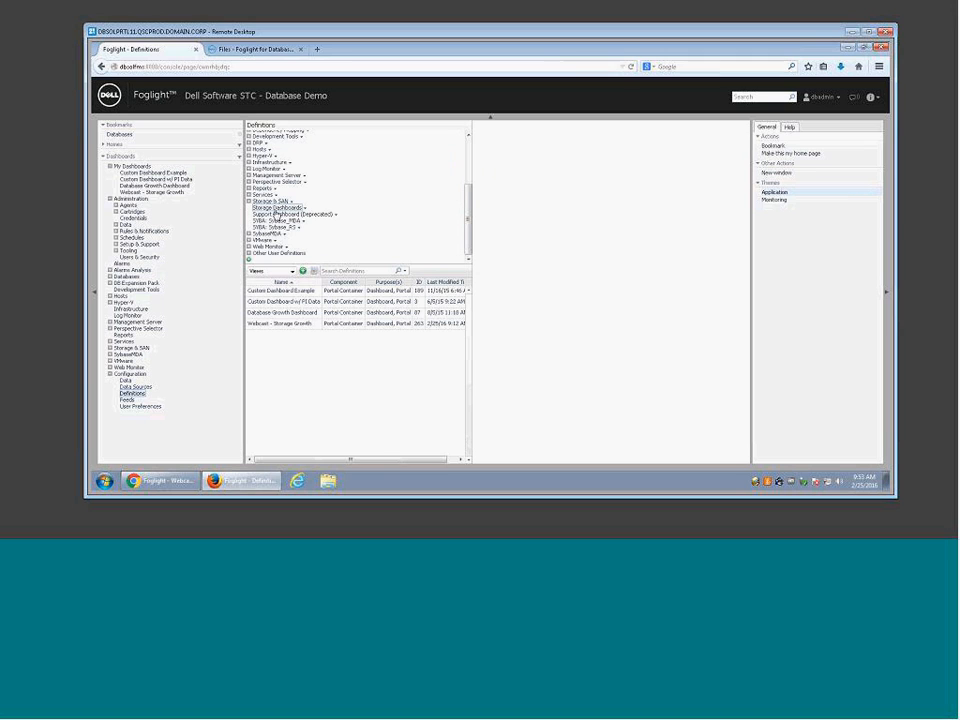
pyautogui.click(280, 325)
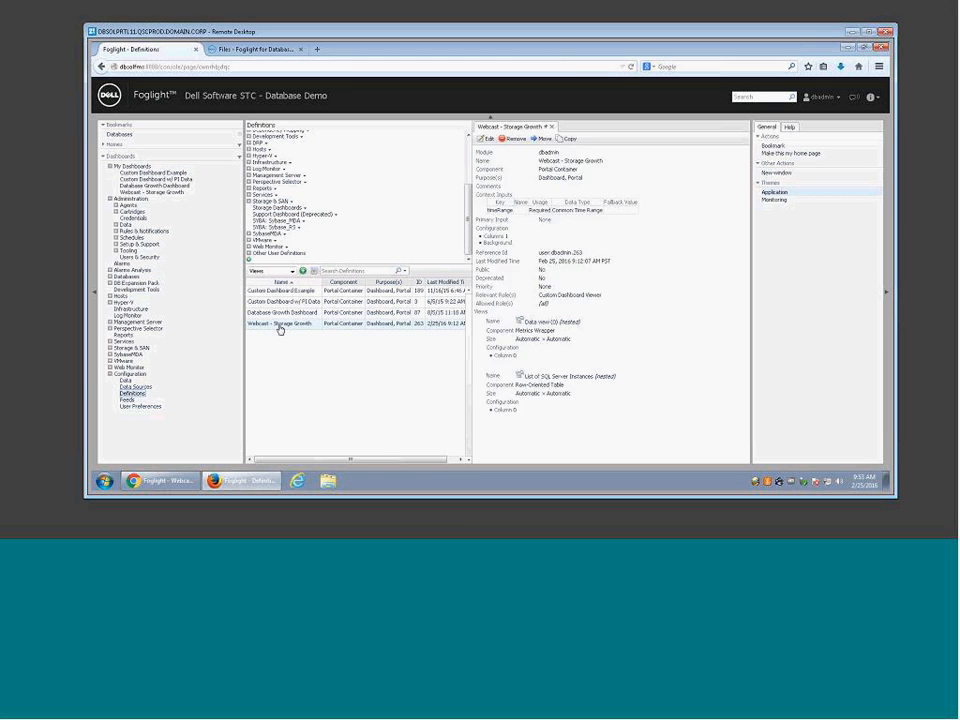
pyautogui.click(538, 140)
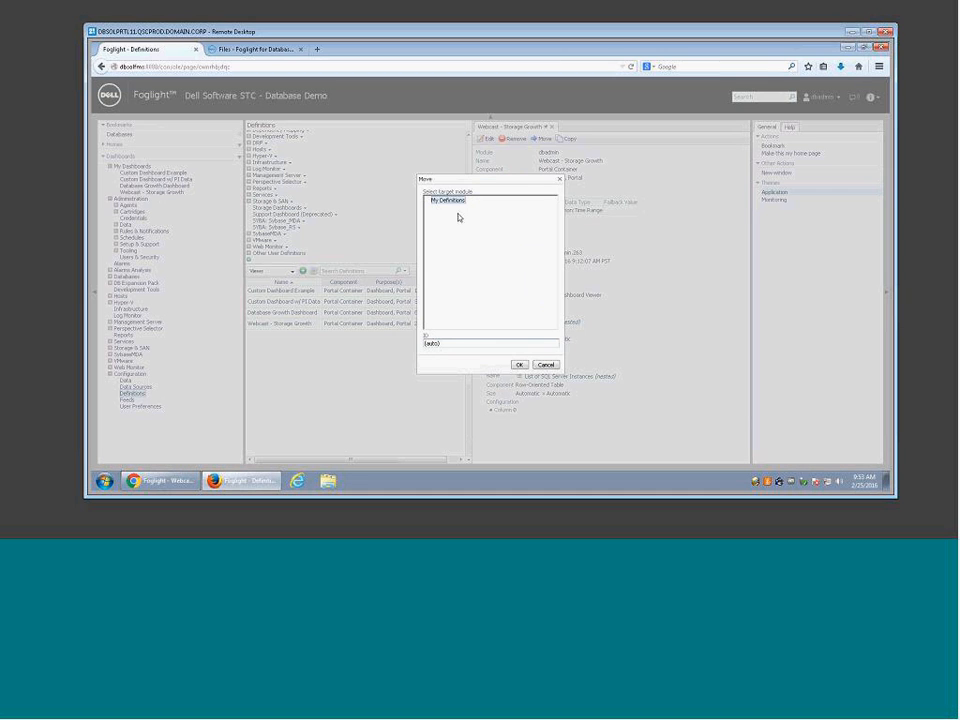
pyautogui.click(546, 364)
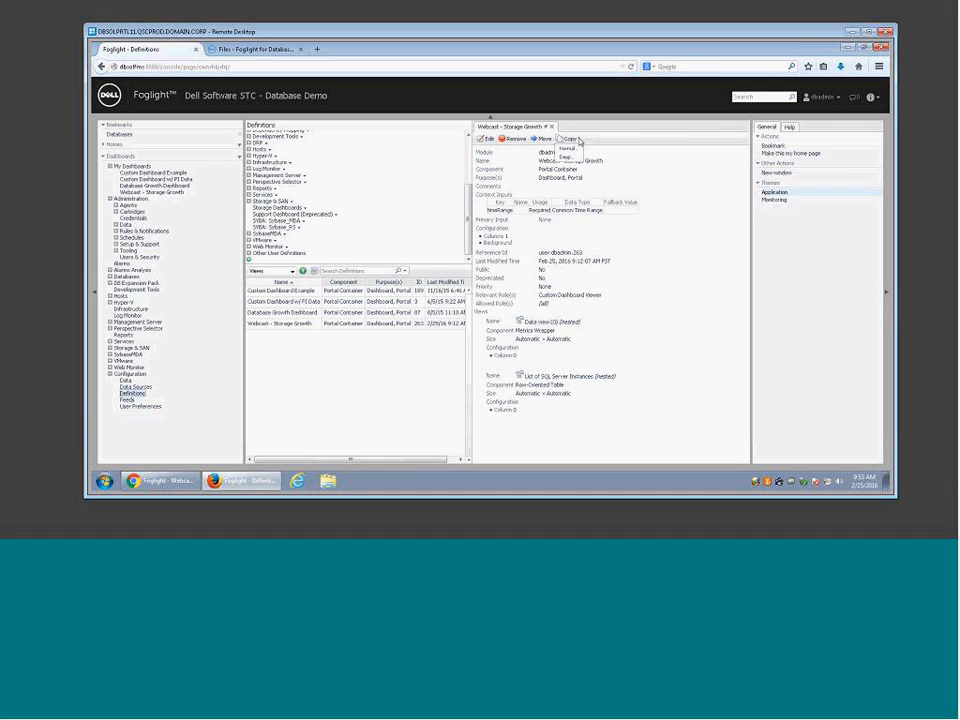
pyautogui.click(567, 139)
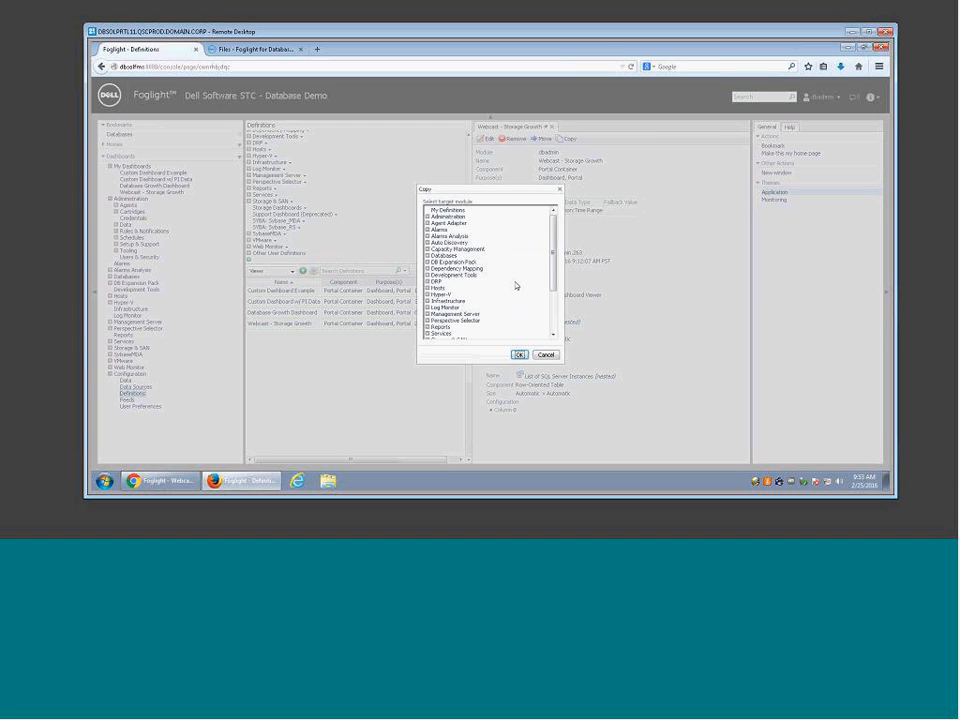
pyautogui.scroll(-2, 475, 322)
pyautogui.click(456, 311)
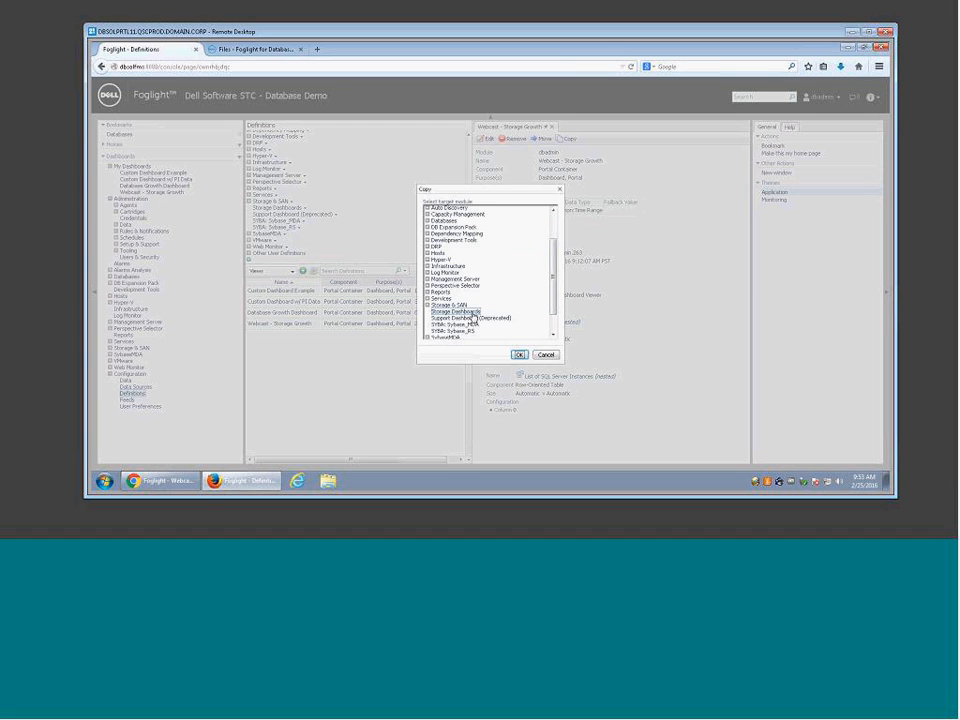
pyautogui.click(519, 355)
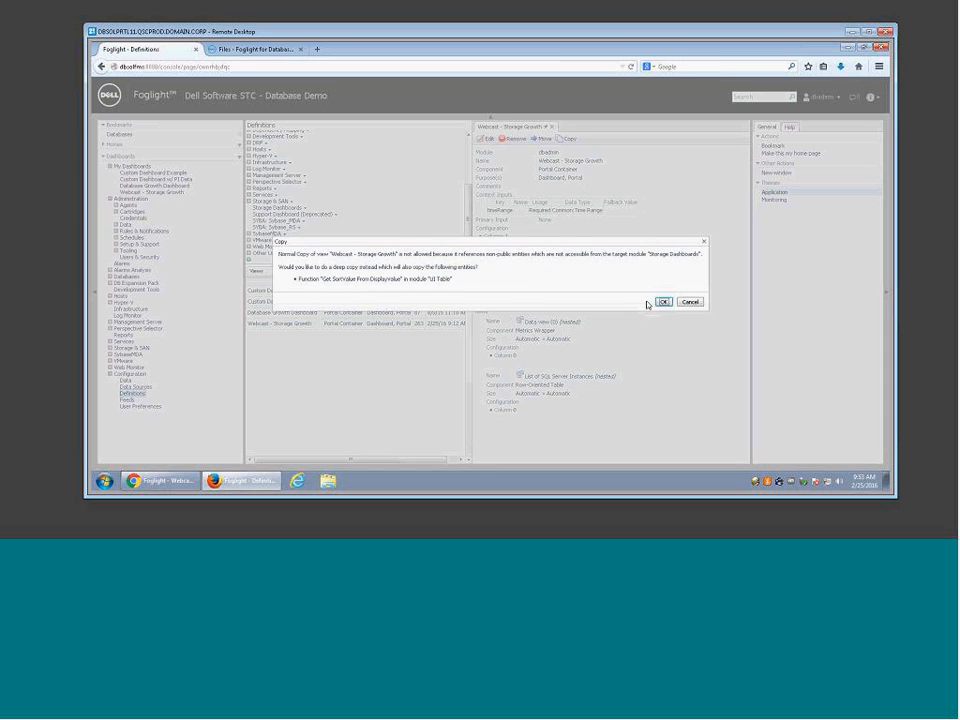
pyautogui.click(665, 302)
pyautogui.click(168, 481)
pyautogui.click(130, 65)
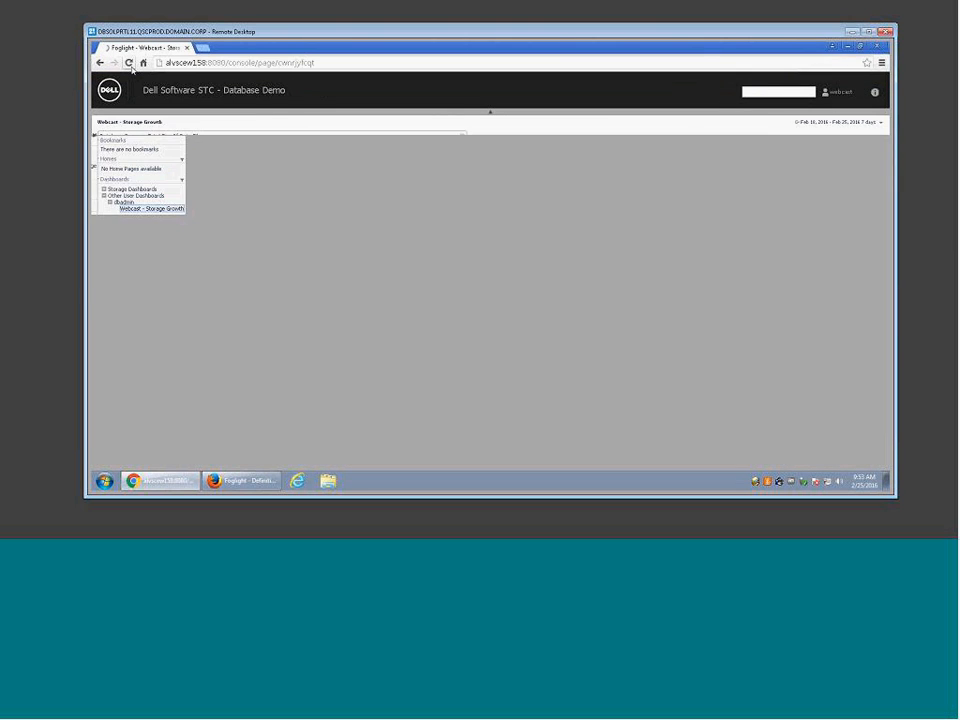
pyautogui.click(110, 181)
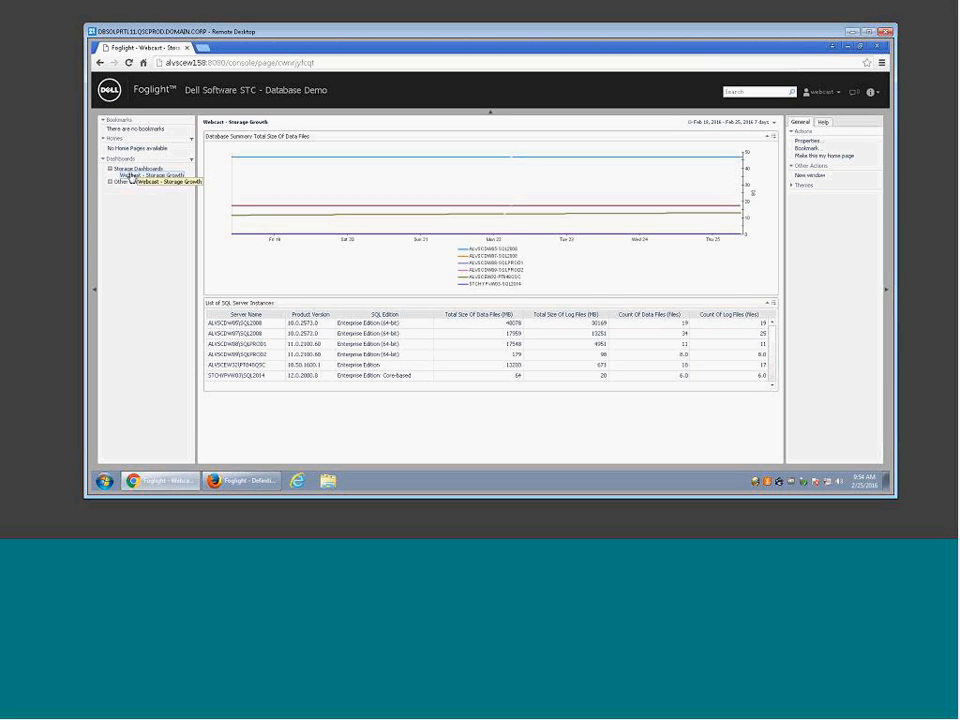
pyautogui.click(820, 174)
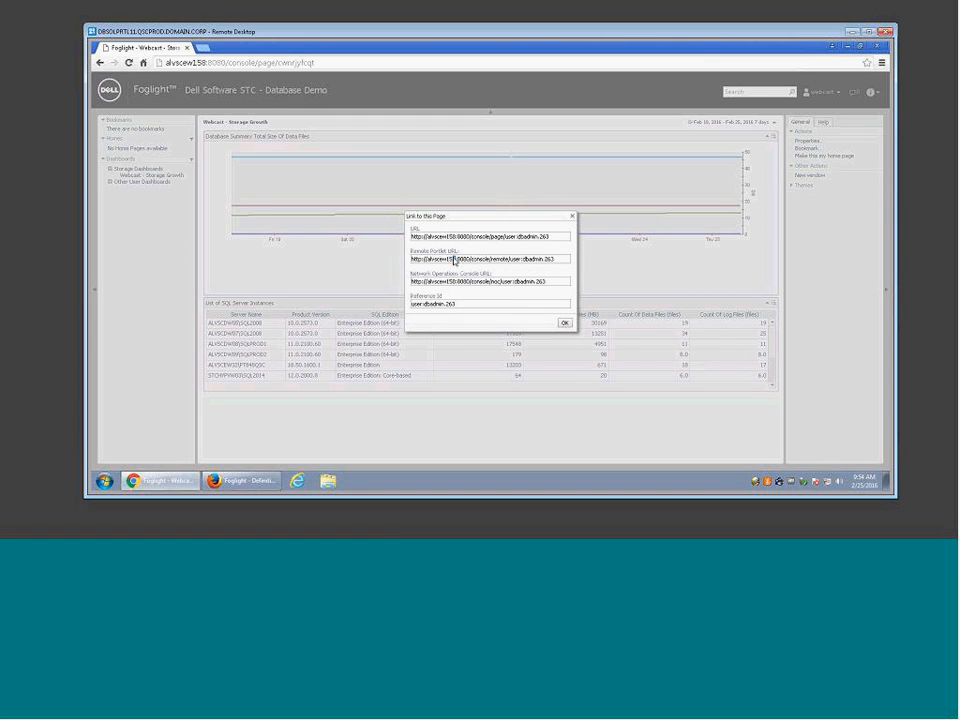
pyautogui.click(563, 324)
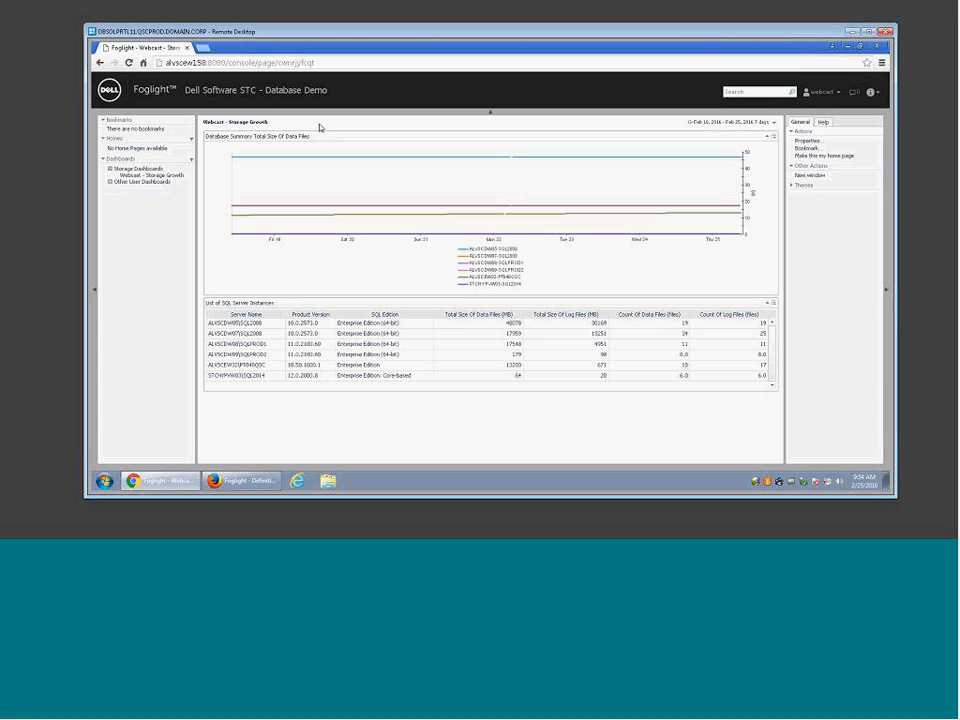
# Step: Limit the webcast user's Storage Growth dashboard to the last 24 hours
pyautogui.click(773, 122)
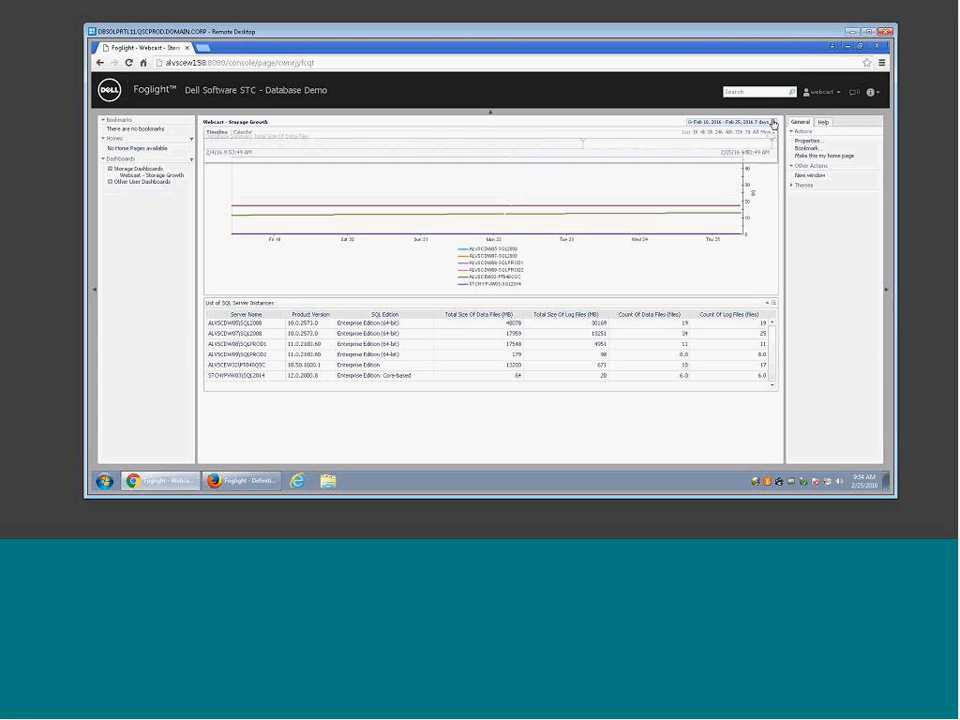
pyautogui.click(720, 134)
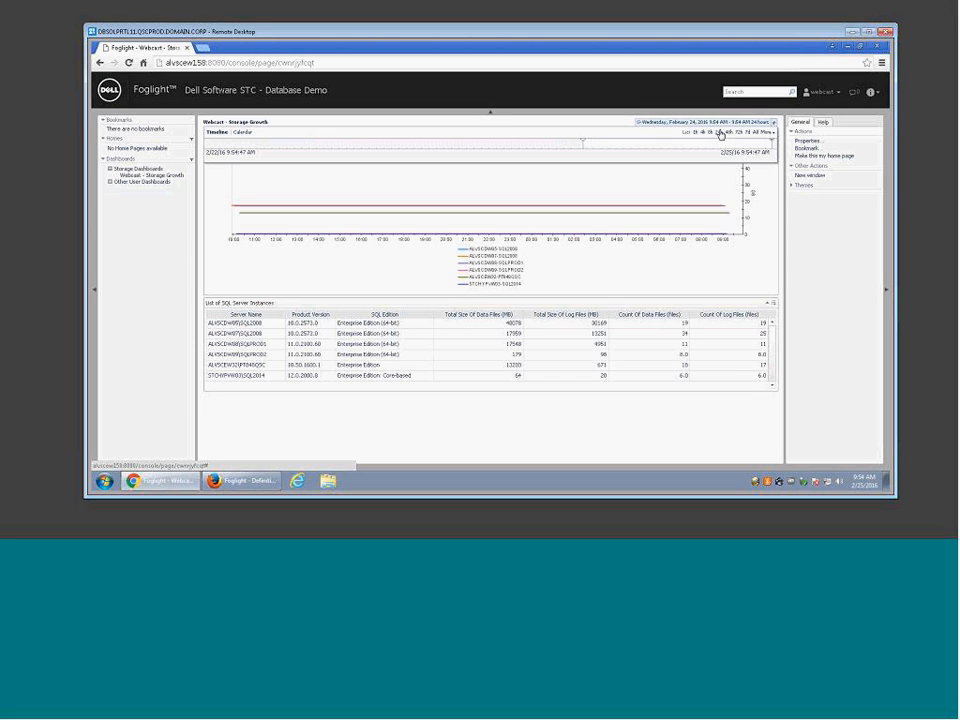
pyautogui.click(548, 421)
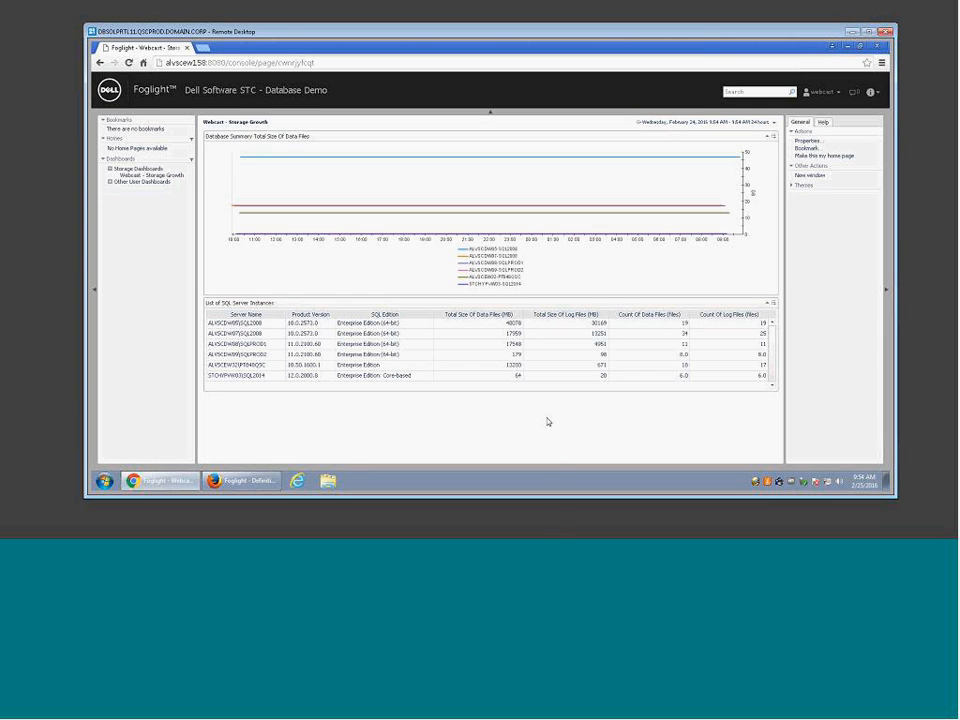
pyautogui.click(240, 481)
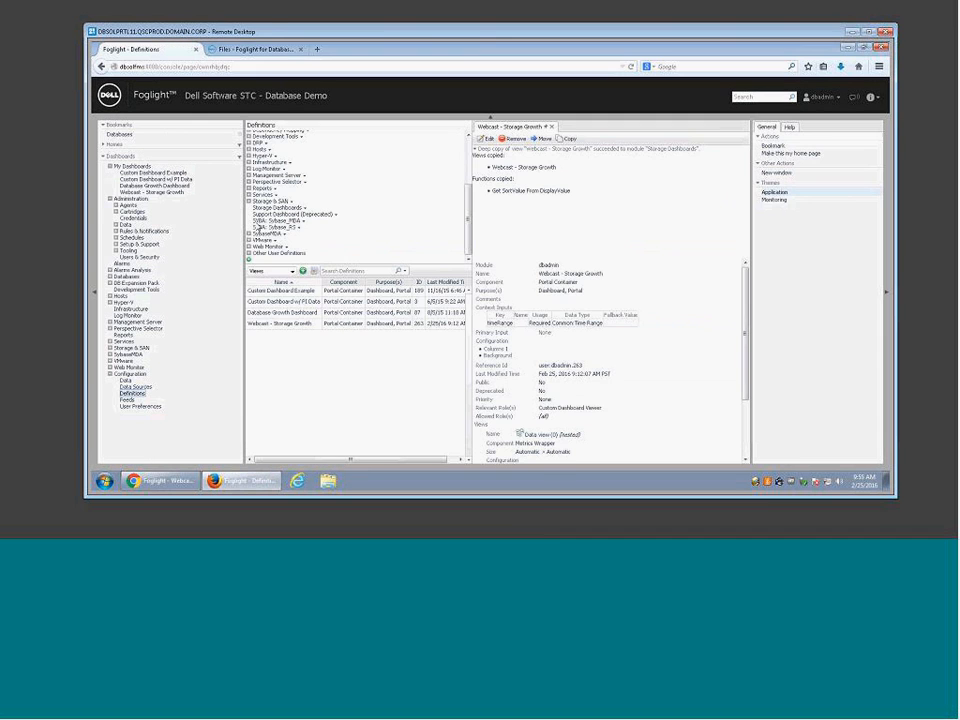
# Step: Show the copied Webcast - Storage Growth dashboard full-width with both side panels hidden, and start a new report
pyautogui.click(138, 193)
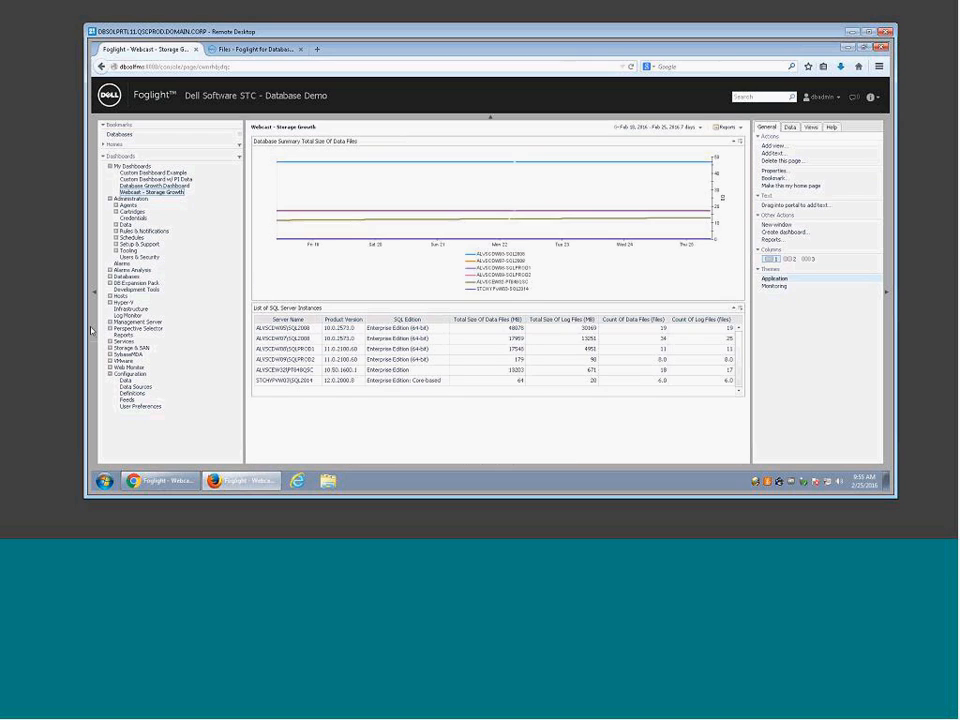
pyautogui.click(886, 294)
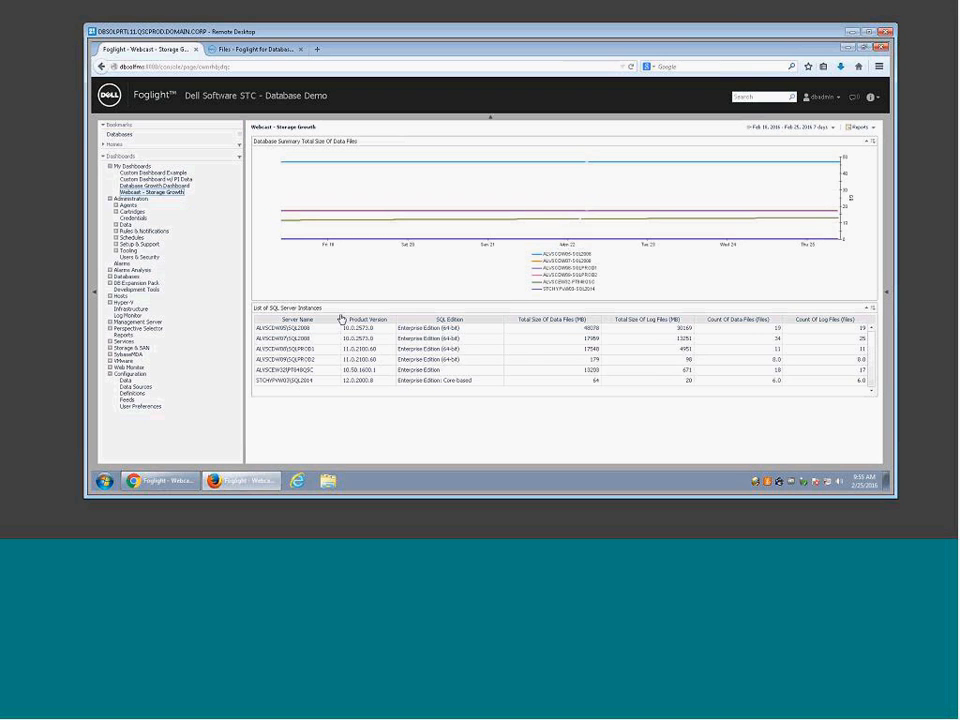
pyautogui.click(94, 291)
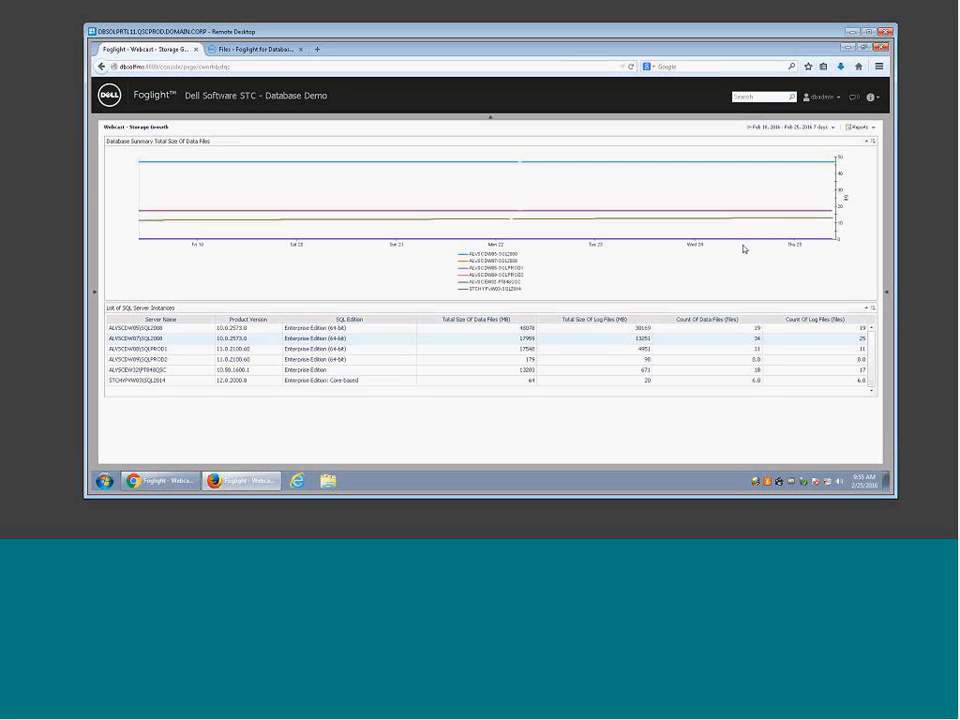
pyautogui.click(872, 135)
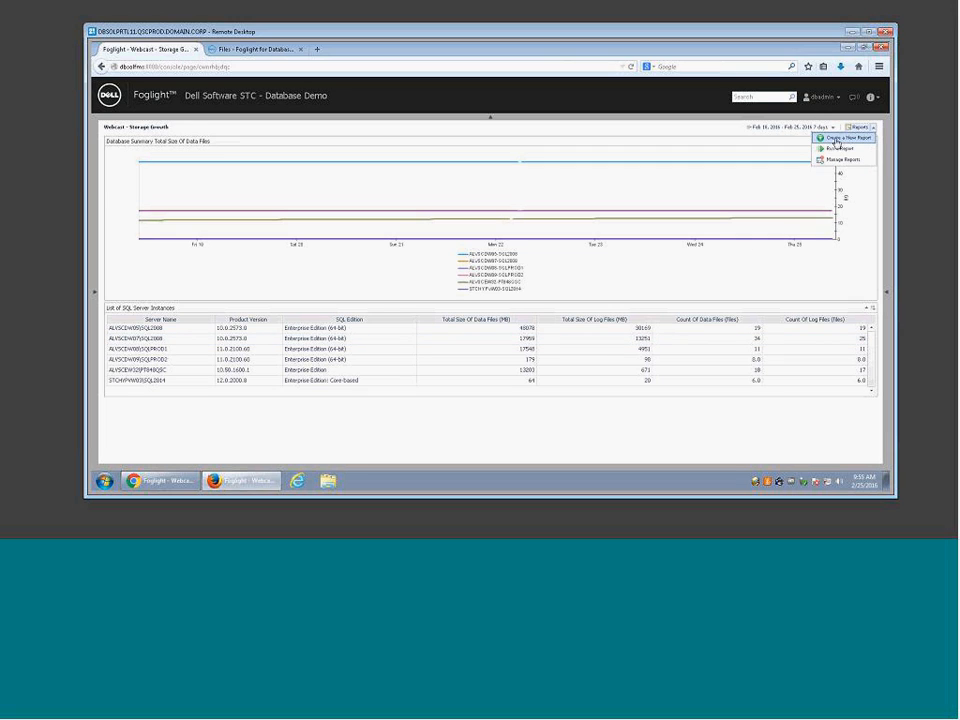
pyautogui.click(838, 140)
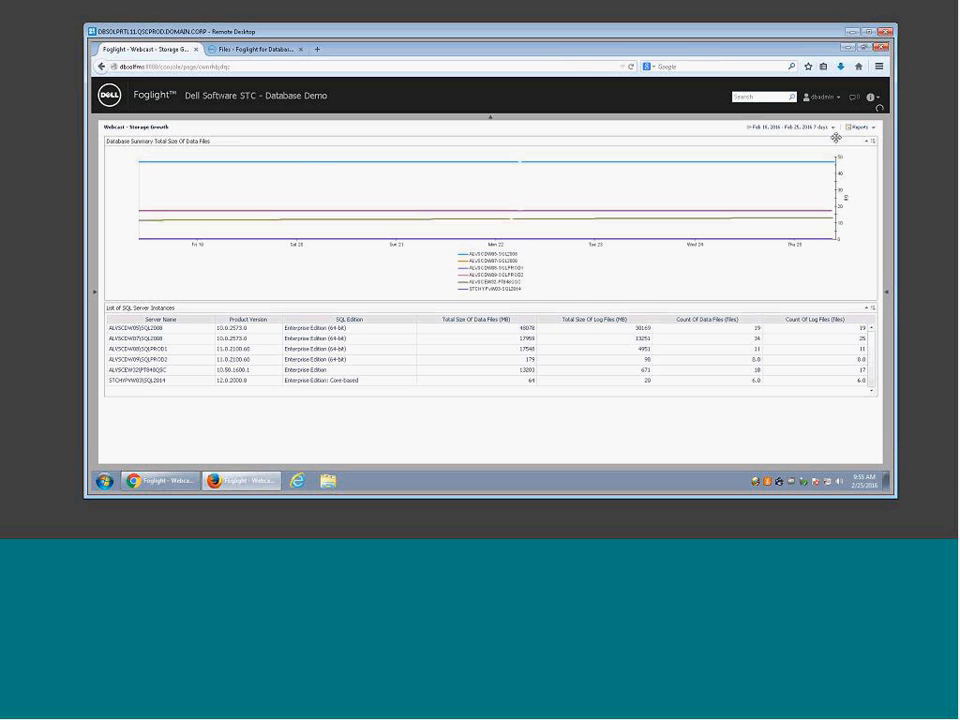
# Step: Convert the current dashboard into a report, accepting the wizard defaults to produce My Report
pyautogui.click(465, 318)
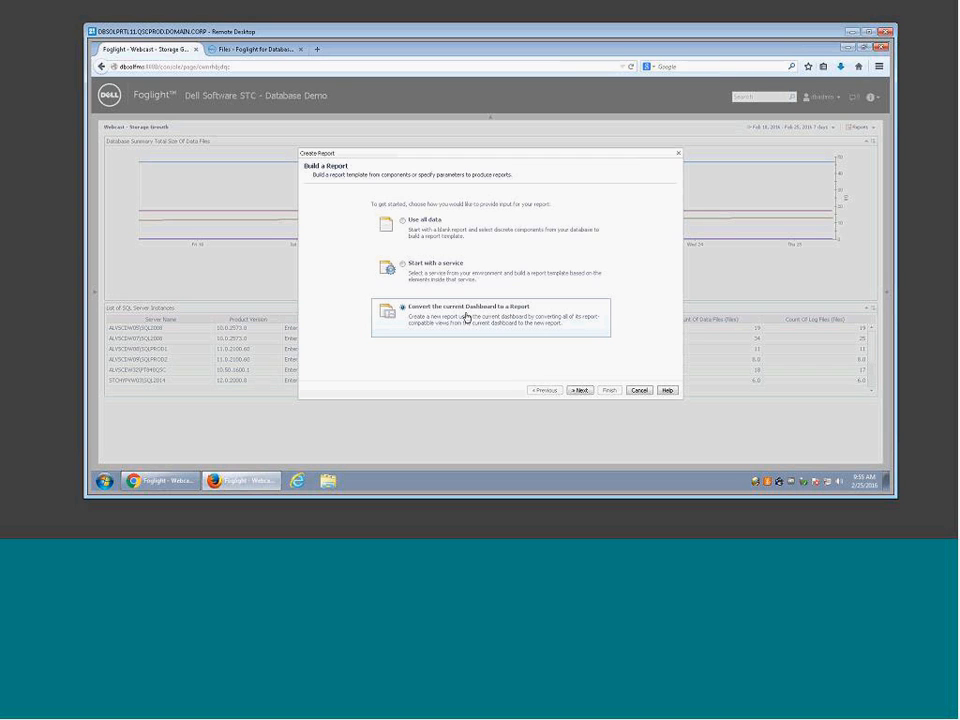
pyautogui.click(579, 390)
pyautogui.click(627, 391)
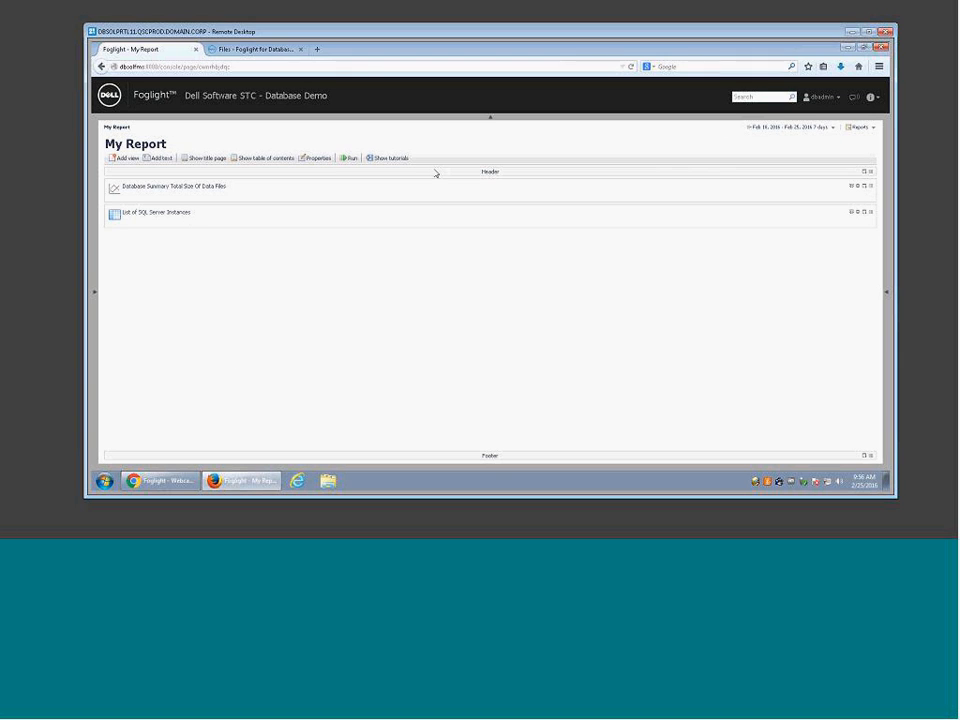
# Step: Run My Report with the time range set to Last month
pyautogui.click(351, 158)
pyautogui.click(666, 222)
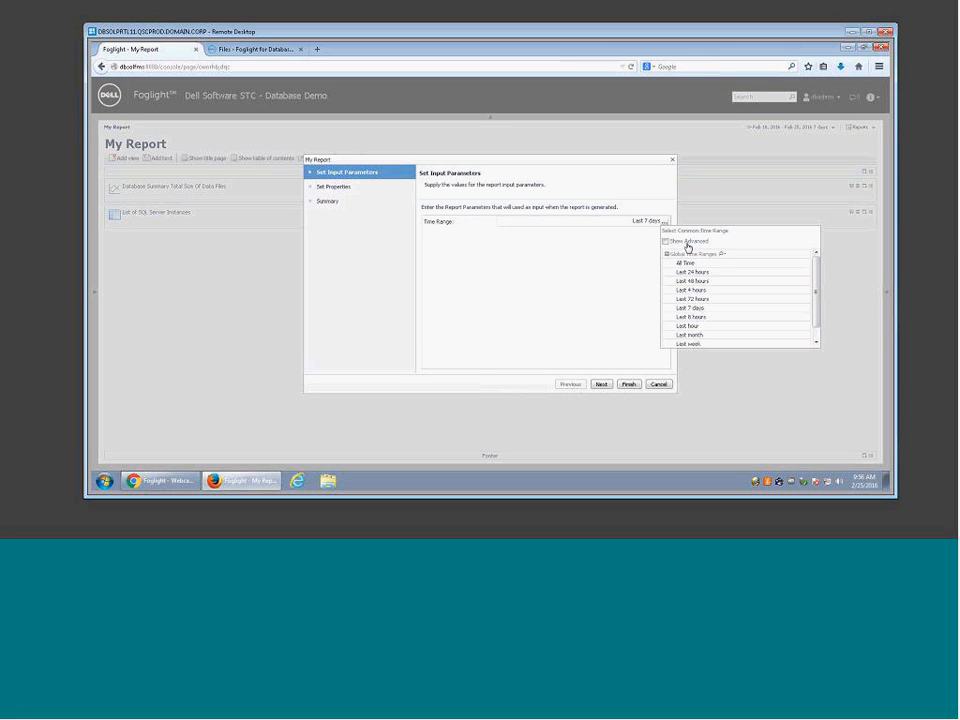
pyautogui.click(697, 337)
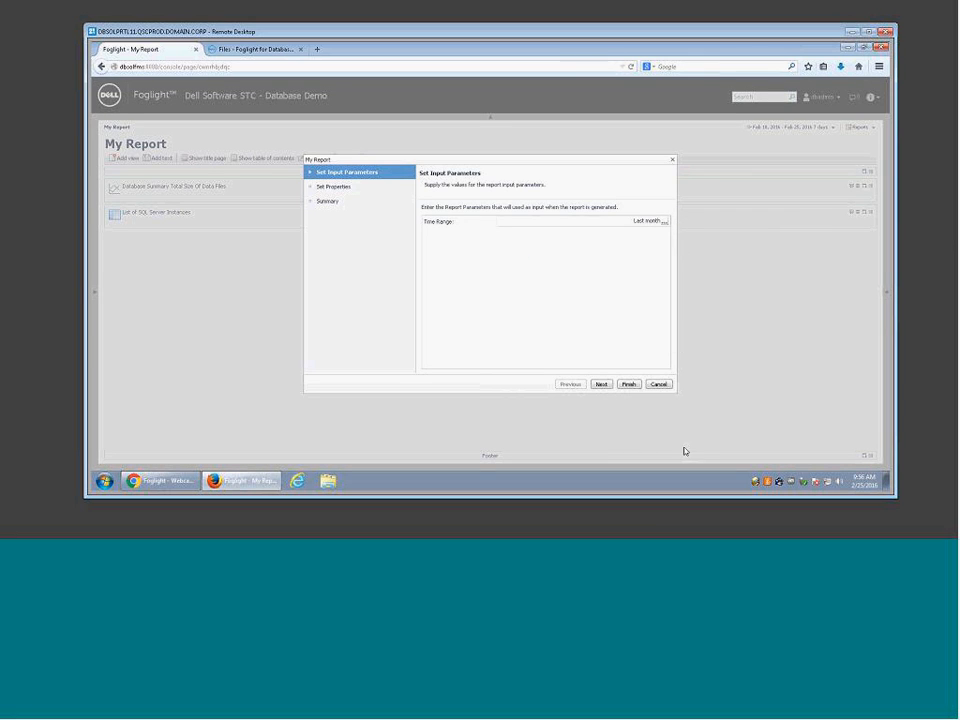
pyautogui.click(601, 385)
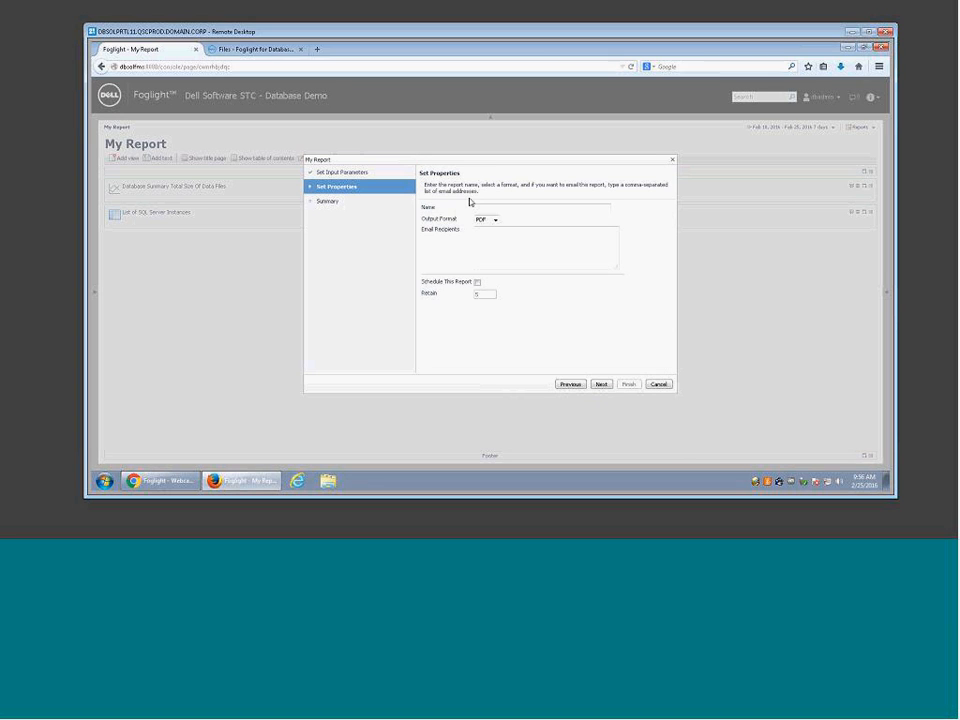
# Step: Name the report output 'Monthly Storage Summary' and keep PDF as its format
pyautogui.click(481, 208)
pyautogui.write('Monthly Storage Summary')
pyautogui.click(494, 219)
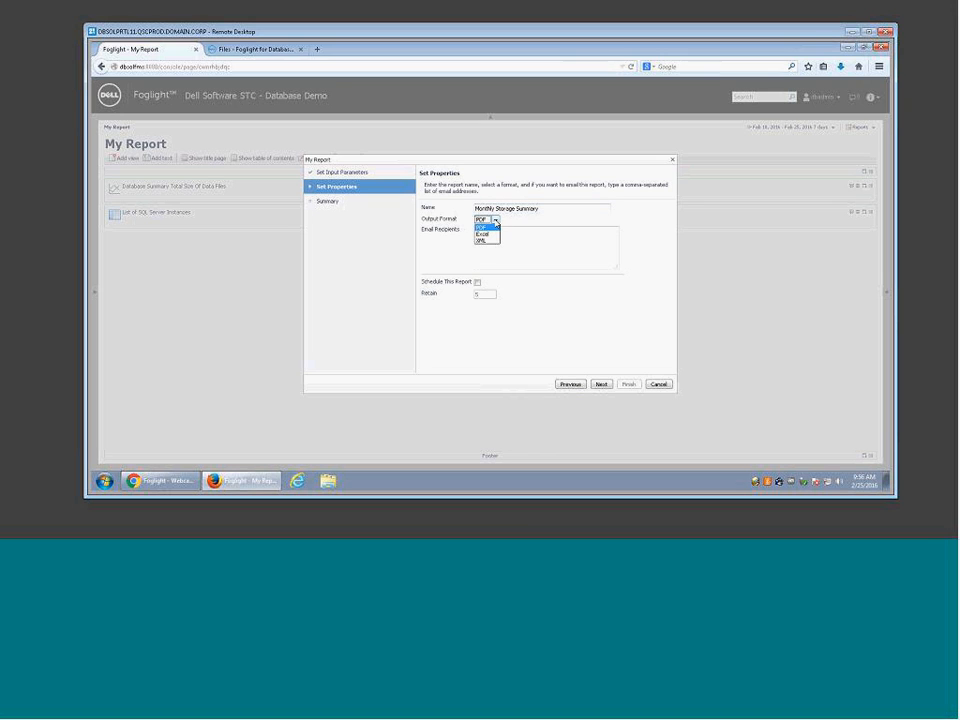
pyautogui.click(551, 264)
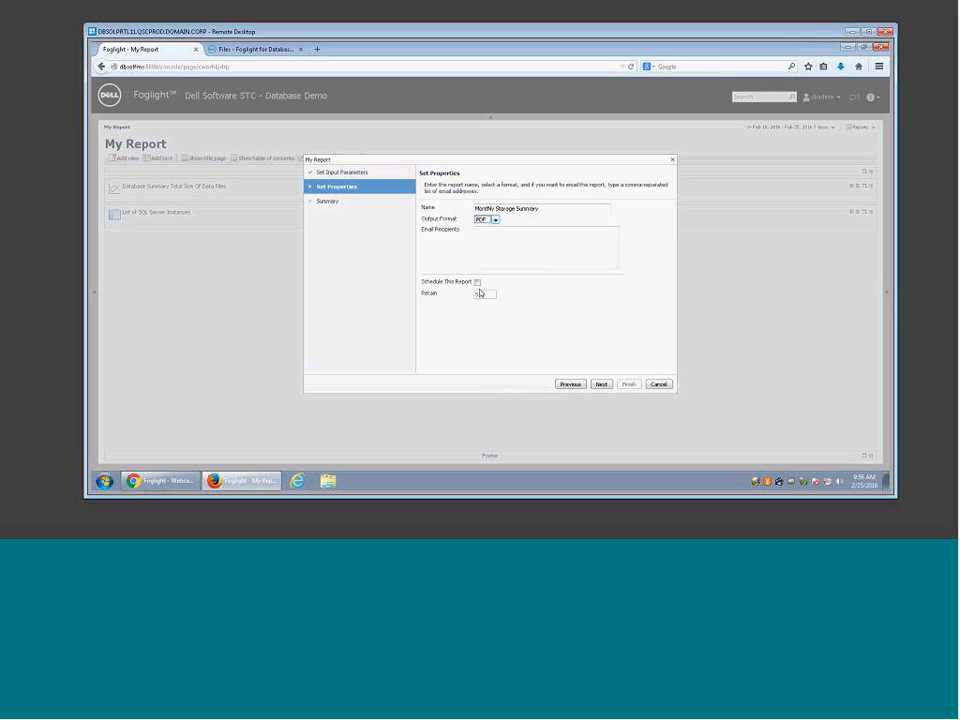
pyautogui.click(601, 386)
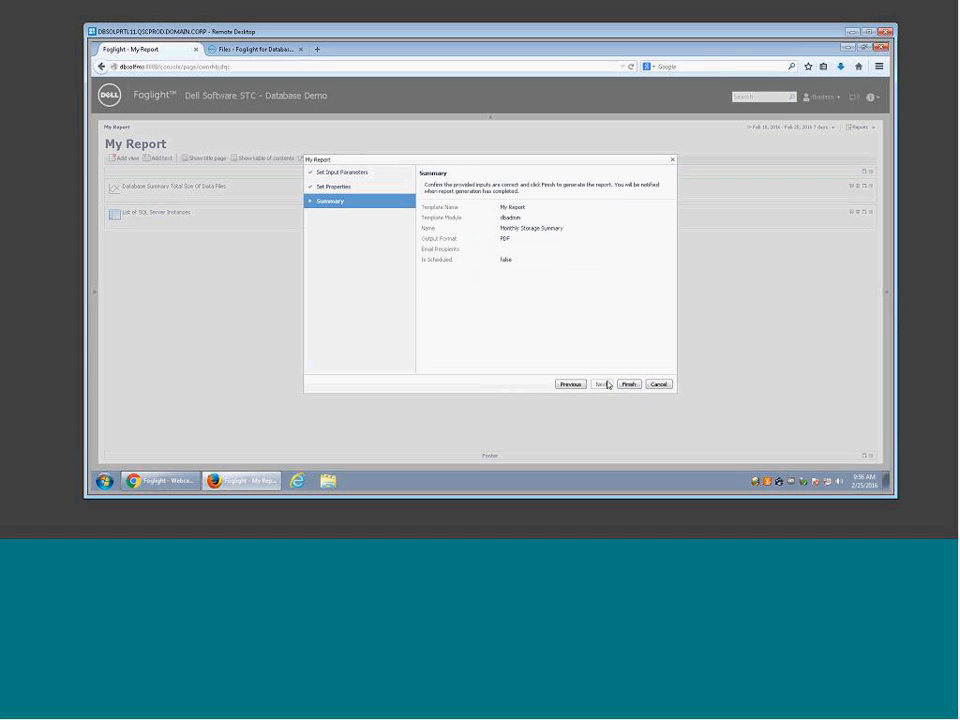
# Step: Leave the report unscheduled with no e-mail recipient, then advance to the summary
pyautogui.click(568, 385)
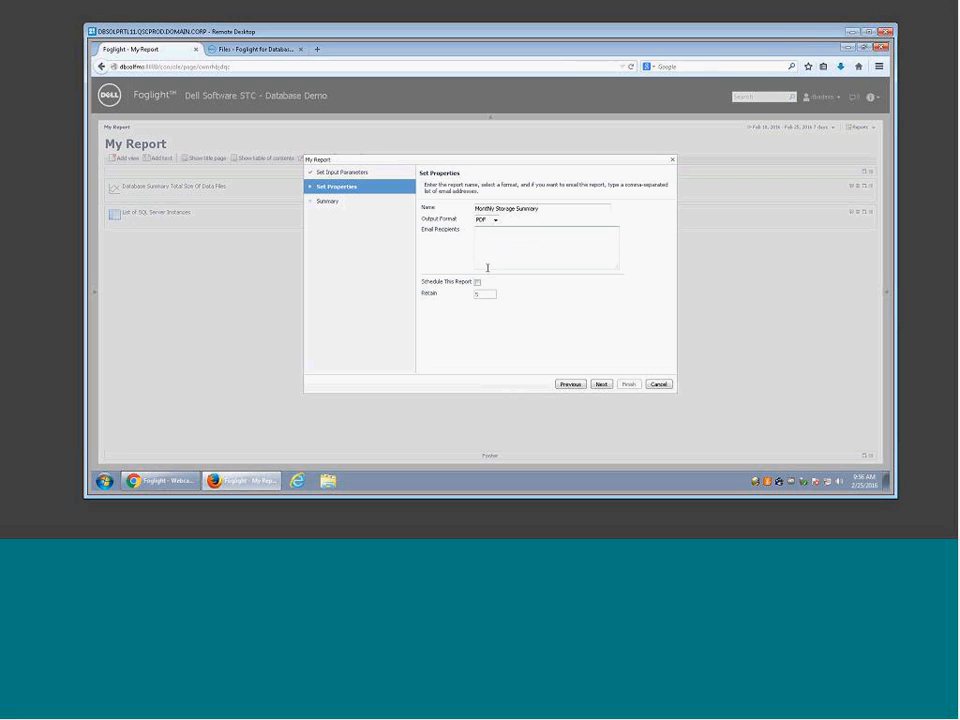
pyautogui.click(477, 282)
pyautogui.click(486, 253)
pyautogui.click(601, 384)
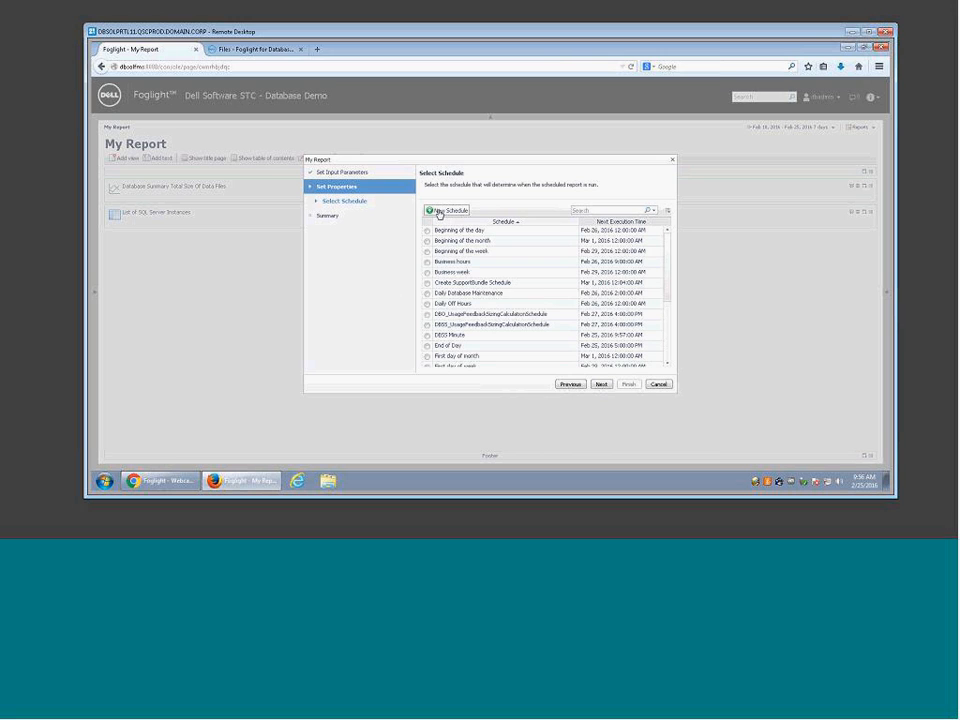
pyautogui.click(570, 384)
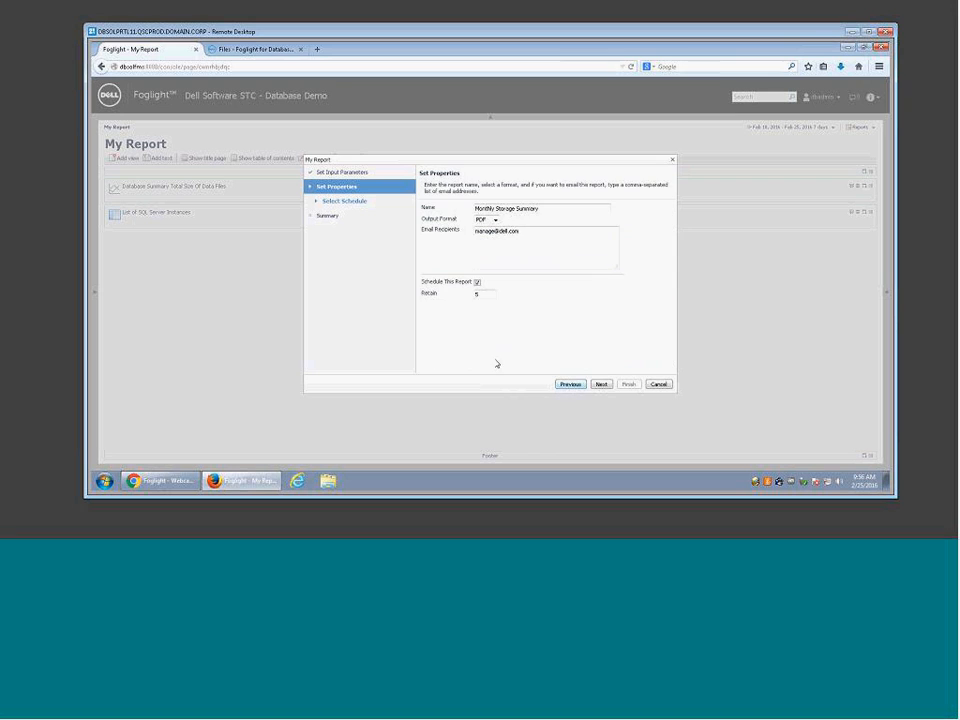
pyautogui.click(477, 282)
pyautogui.moveTo(531, 238); pyautogui.dragTo(402, 235)
pyautogui.press('Delete')
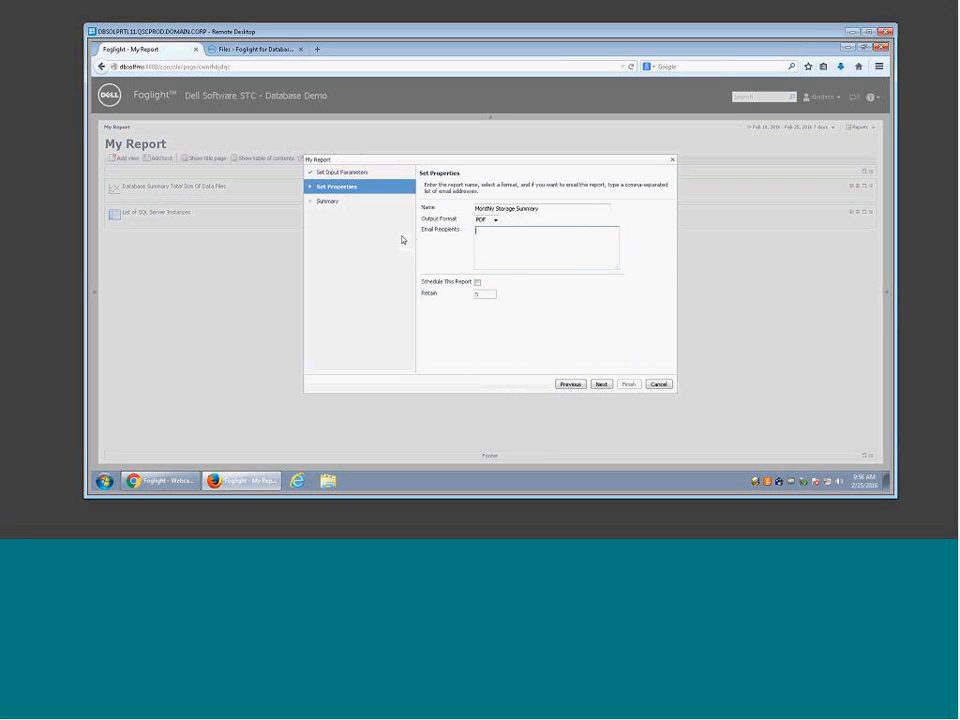
pyautogui.click(601, 384)
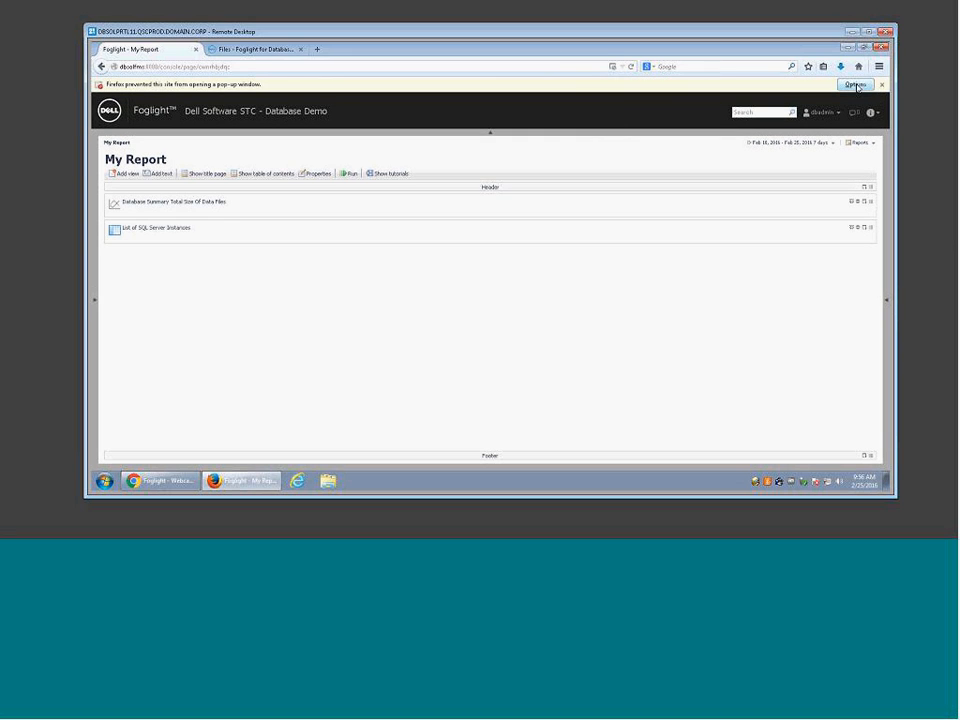
# Step: Allow the blocked report pop-up, review and close the PDF, then advance to the Databases Architecture slide
pyautogui.click(856, 84)
pyautogui.click(830, 133)
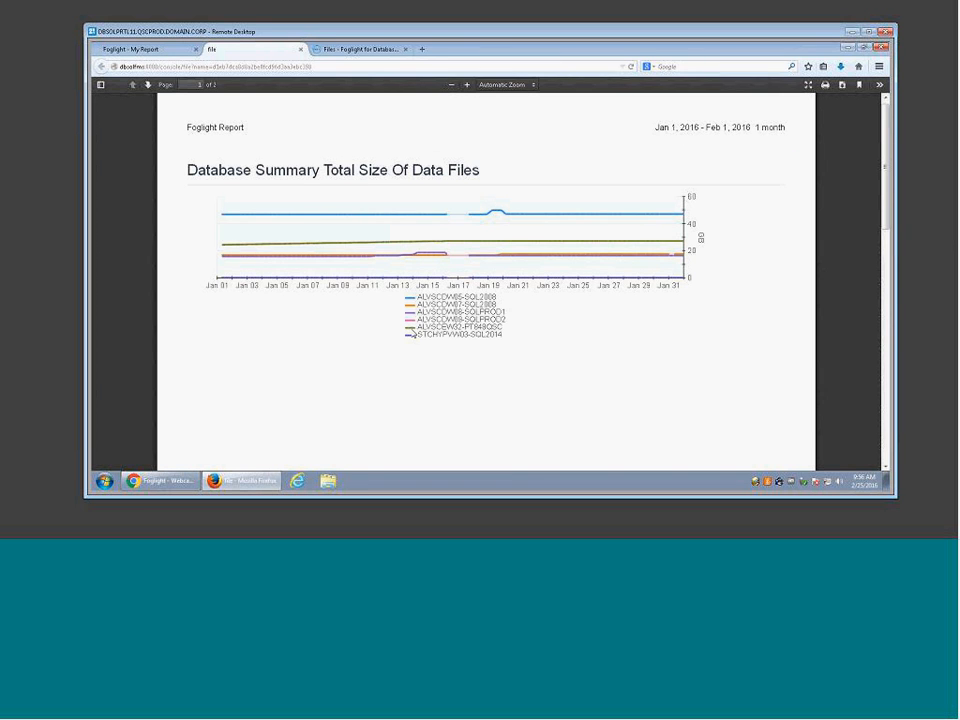
pyautogui.scroll(-10, 411, 333)
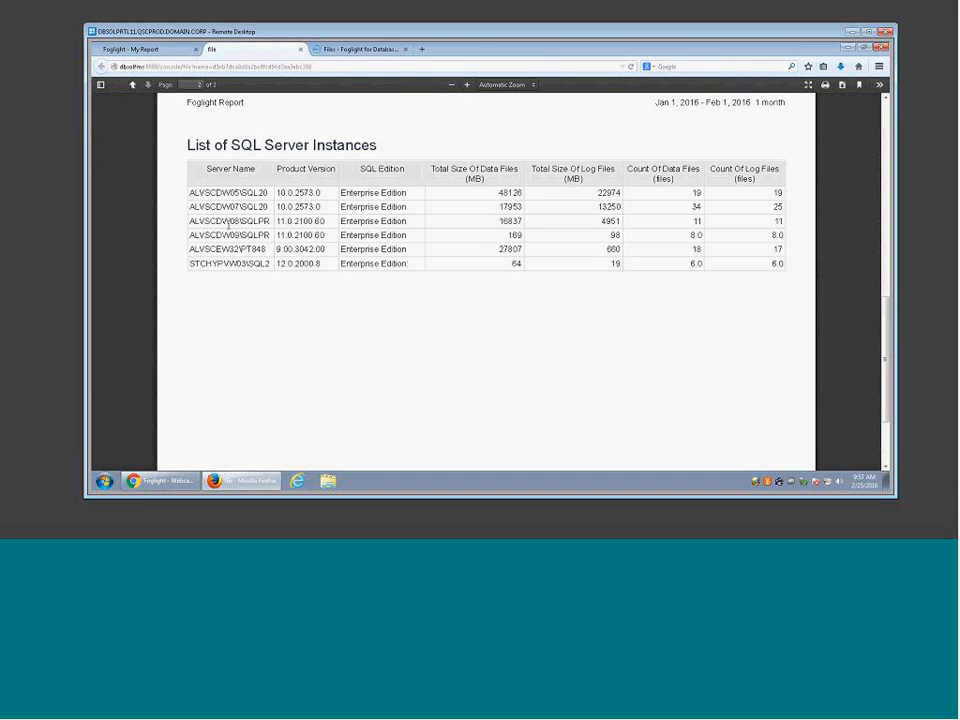
pyautogui.click(301, 50)
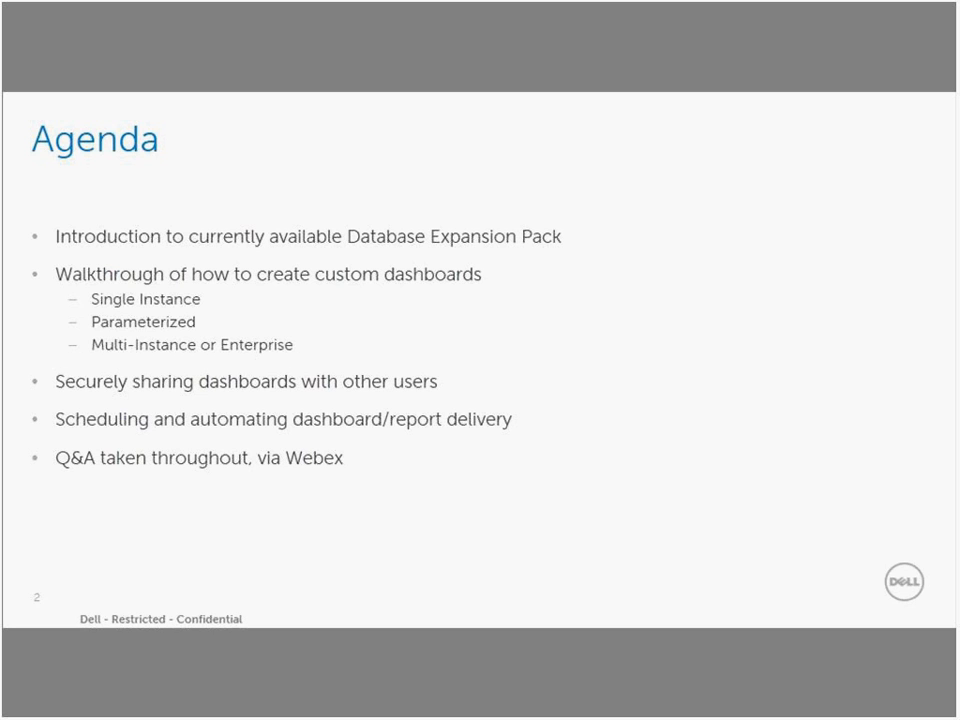
pyautogui.press('Right')
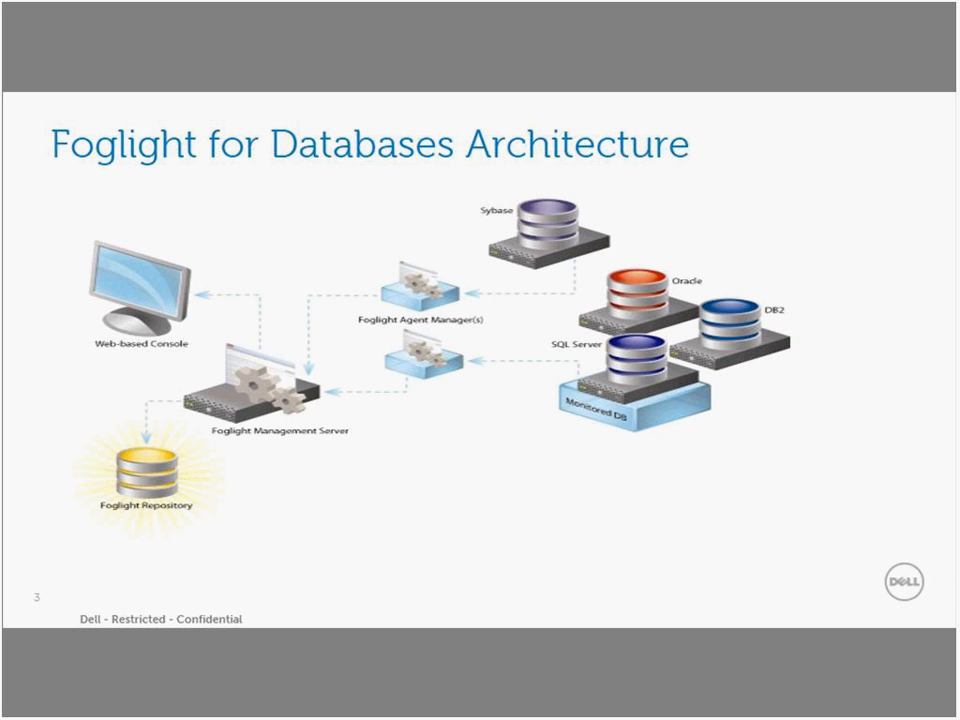